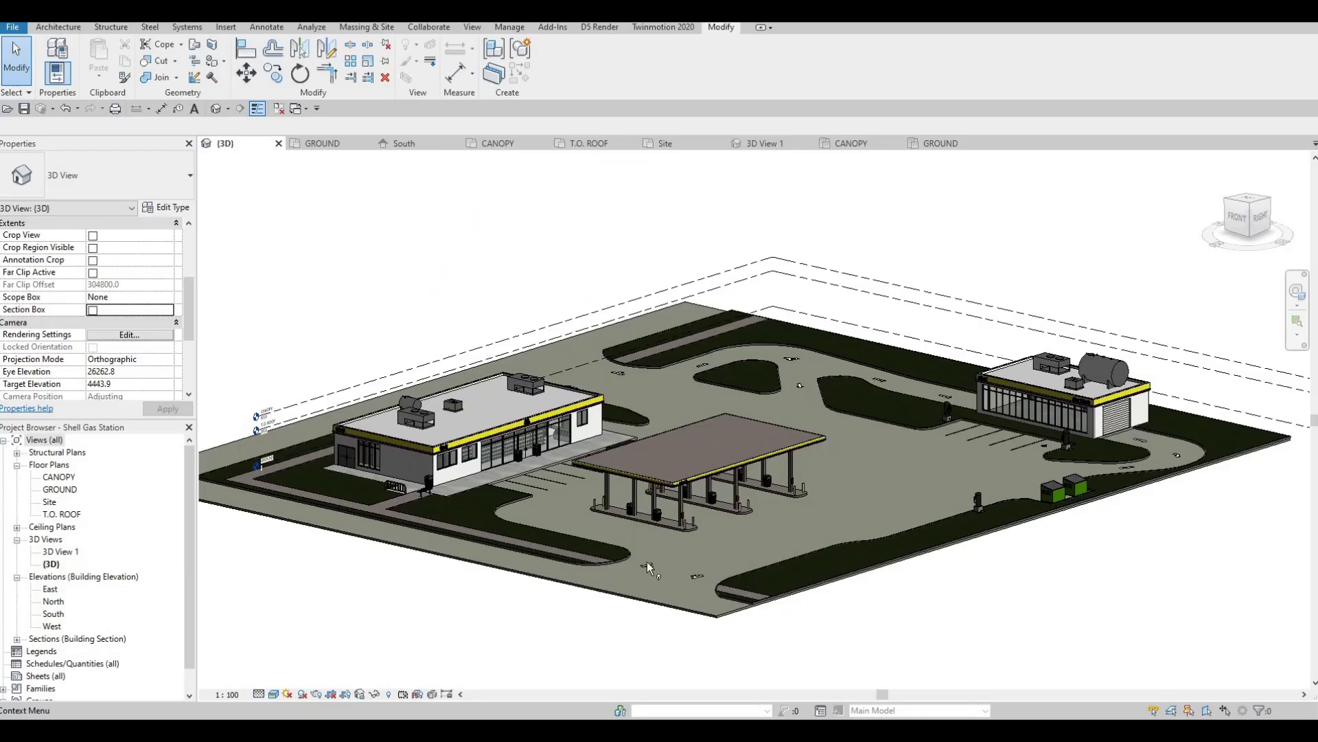
pyautogui.scroll(2, 684, 391)
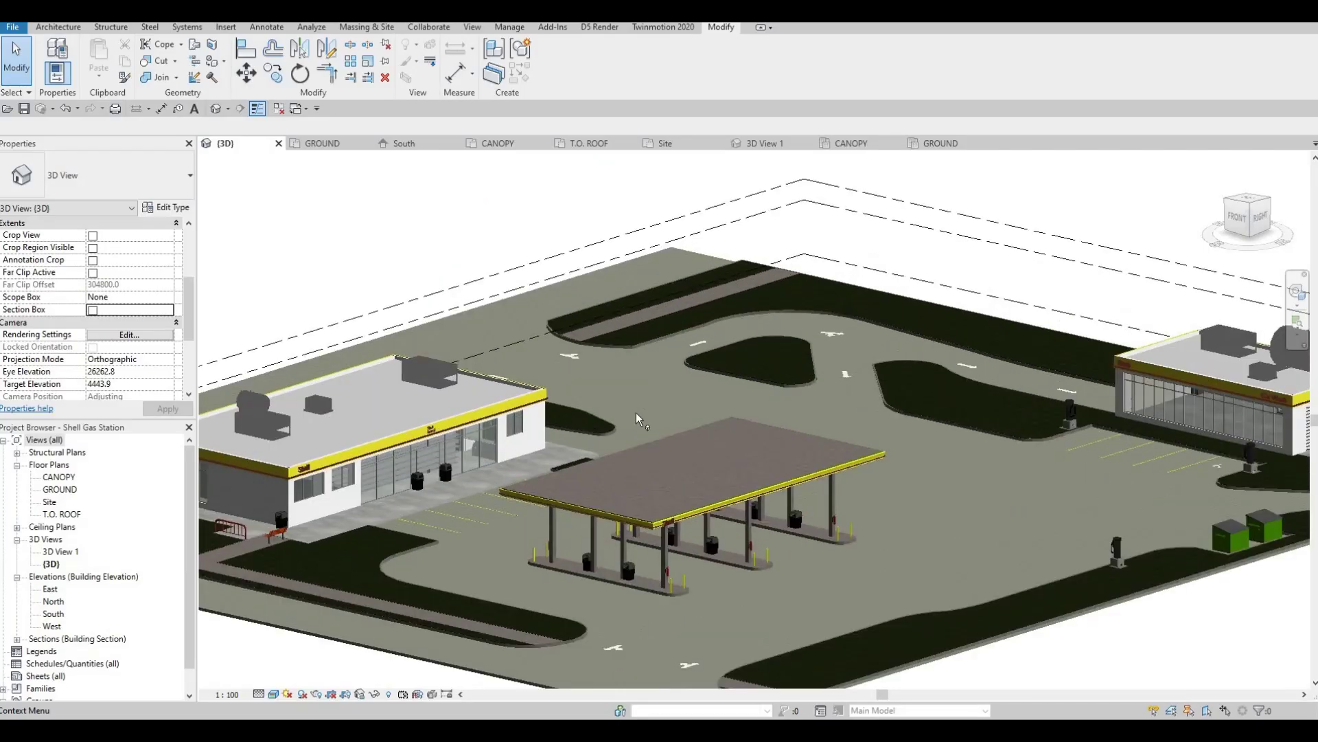
pyautogui.scroll(2, 635, 412)
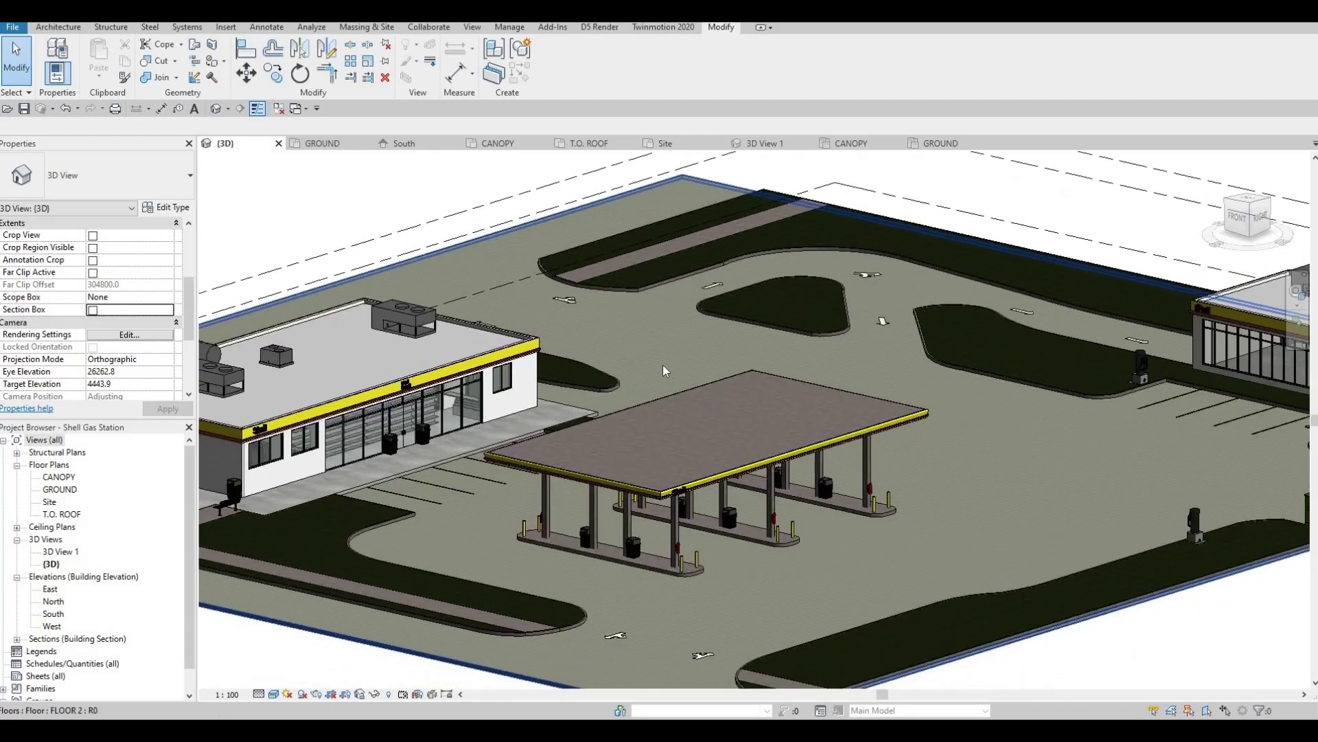
pyautogui.scroll(-3, 652, 377)
pyautogui.scroll(3, 654, 455)
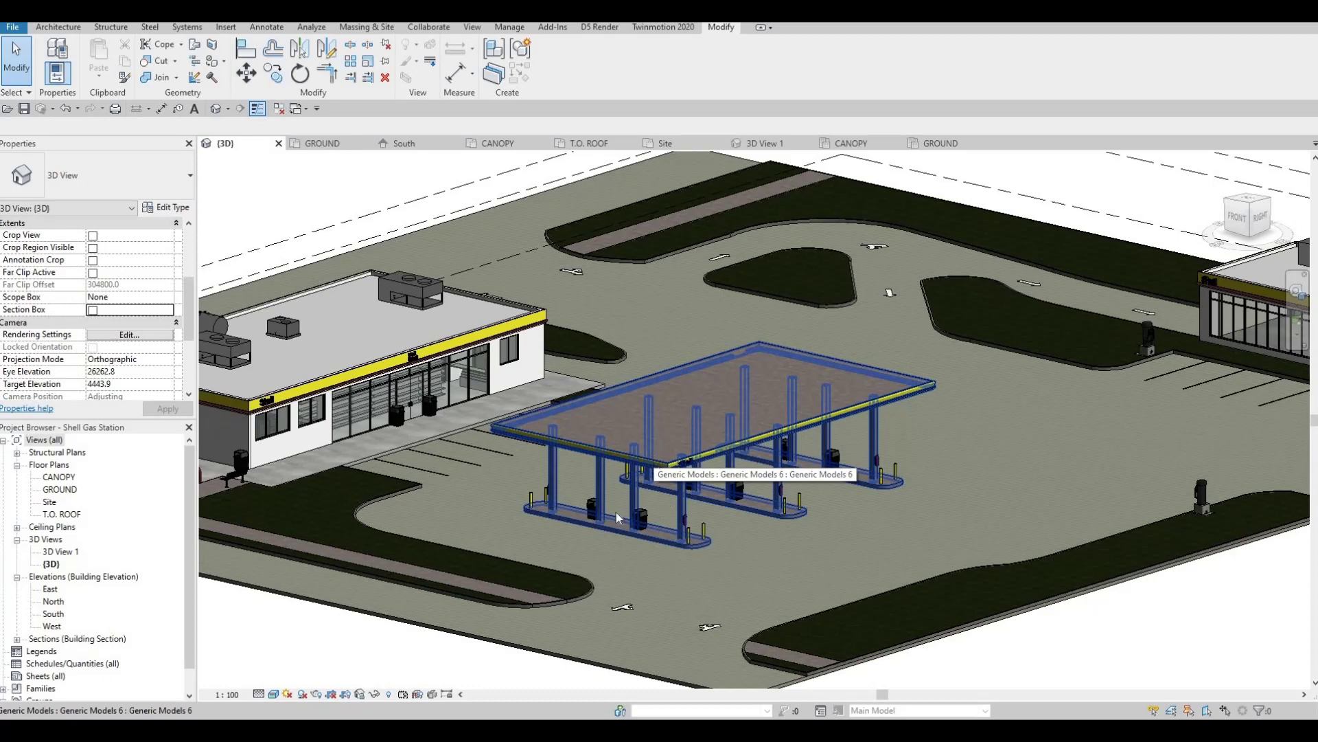
# - Open the South elevation, via the East view, and pan to centre the canopy
pyautogui.moveTo(642, 498); pyautogui.dragTo(651, 486, button='middle')
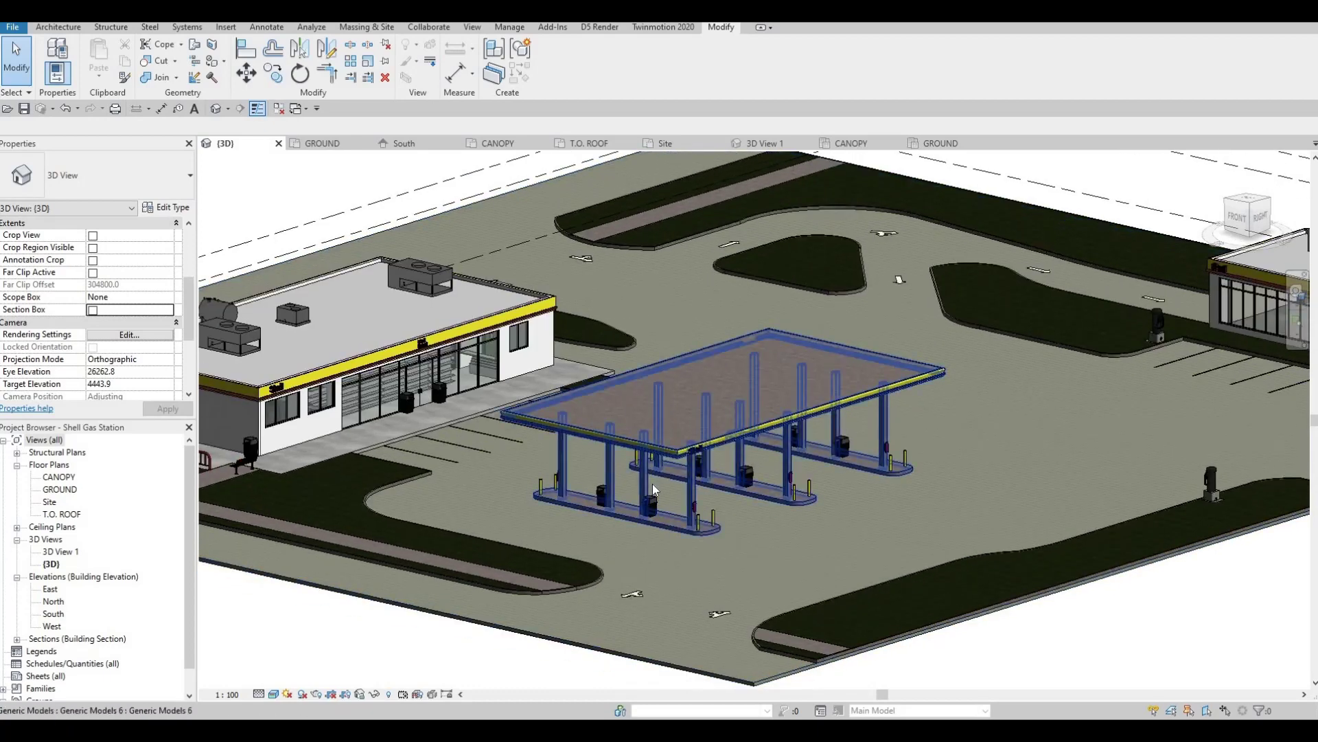
pyautogui.scroll(2, 692, 414)
pyautogui.scroll(2, 691, 416)
pyautogui.scroll(2, 694, 452)
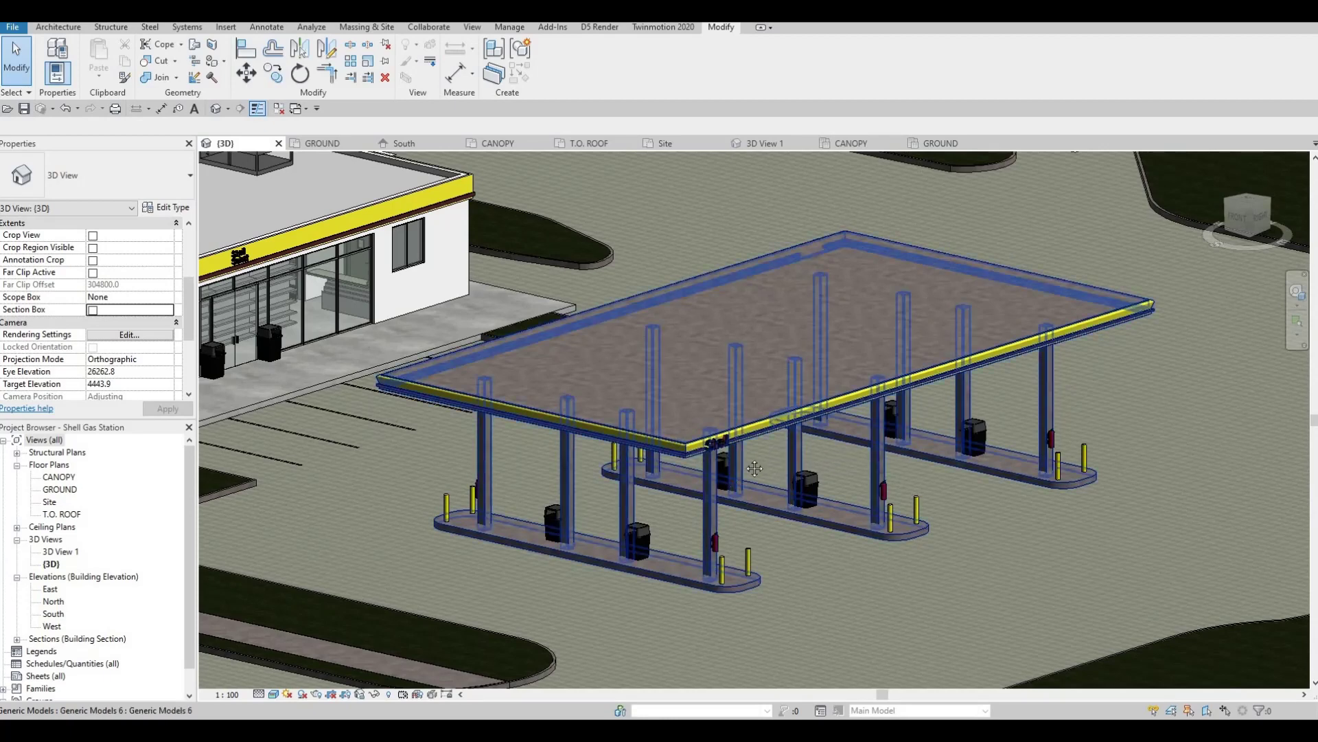
pyautogui.scroll(-2, 769, 473)
pyautogui.scroll(-2, 618, 443)
pyautogui.scroll(-2, 381, 417)
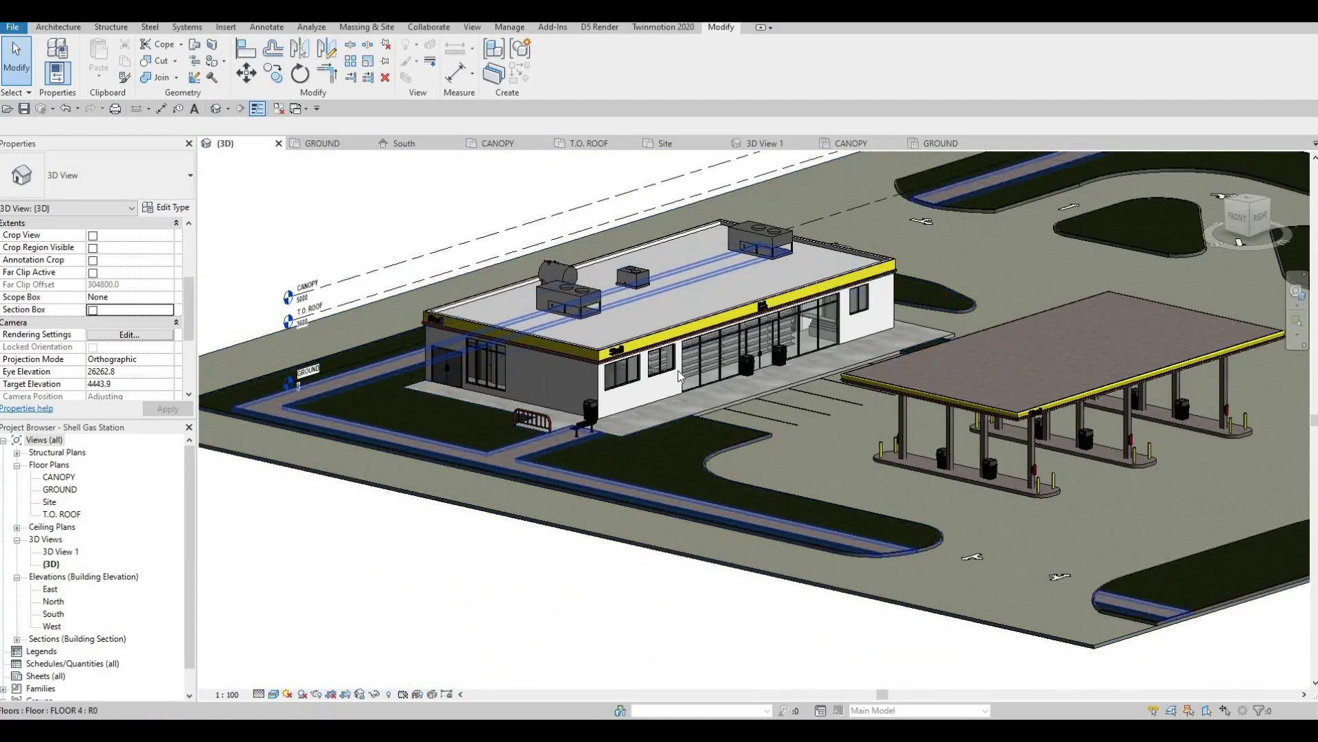
pyautogui.scroll(1, 721, 422)
pyautogui.scroll(2, 913, 442)
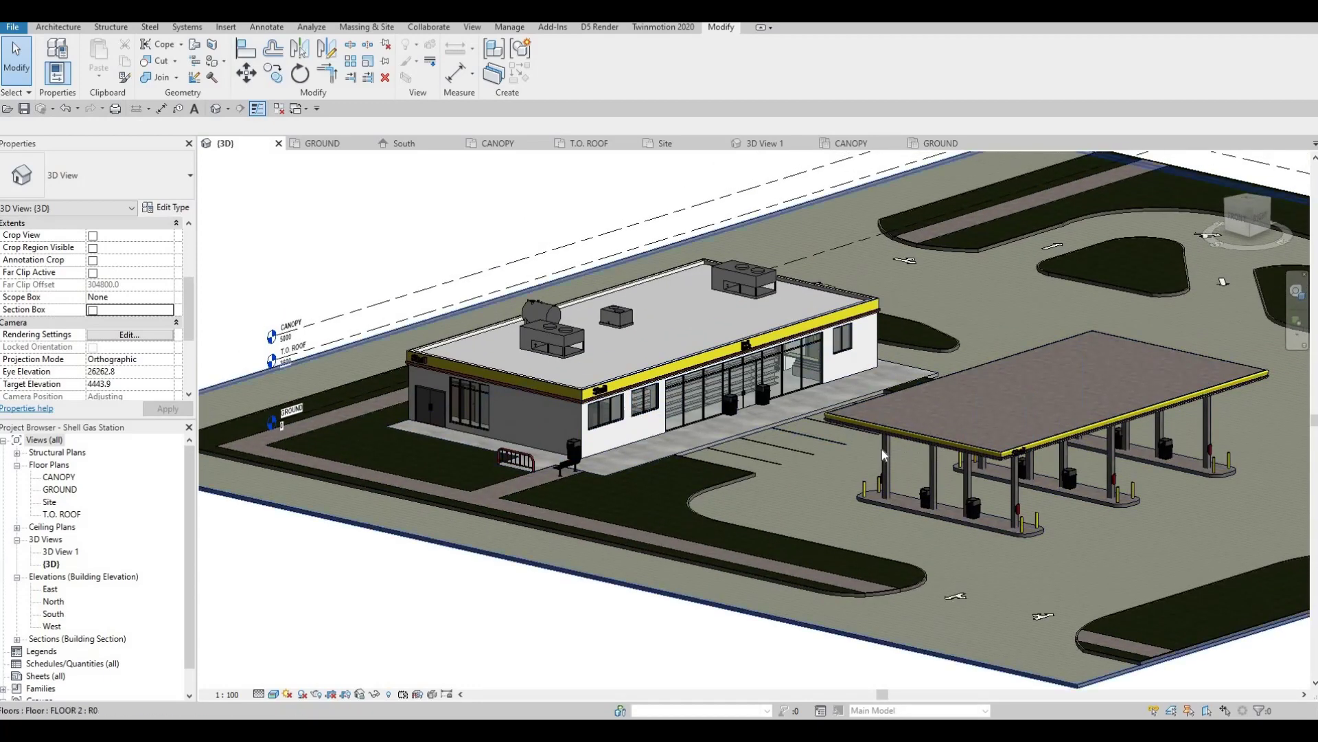
pyautogui.scroll(2, 884, 453)
pyautogui.scroll(2, 892, 461)
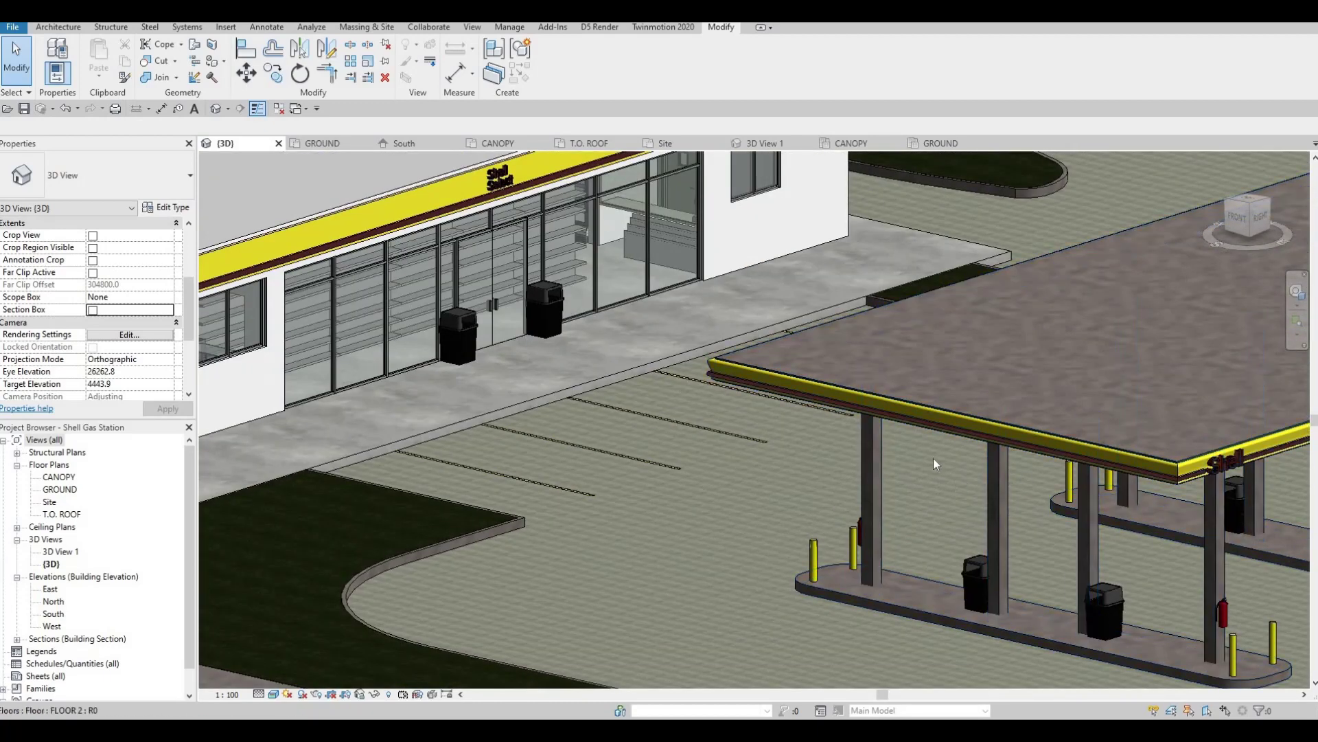
pyautogui.scroll(-2, 817, 428)
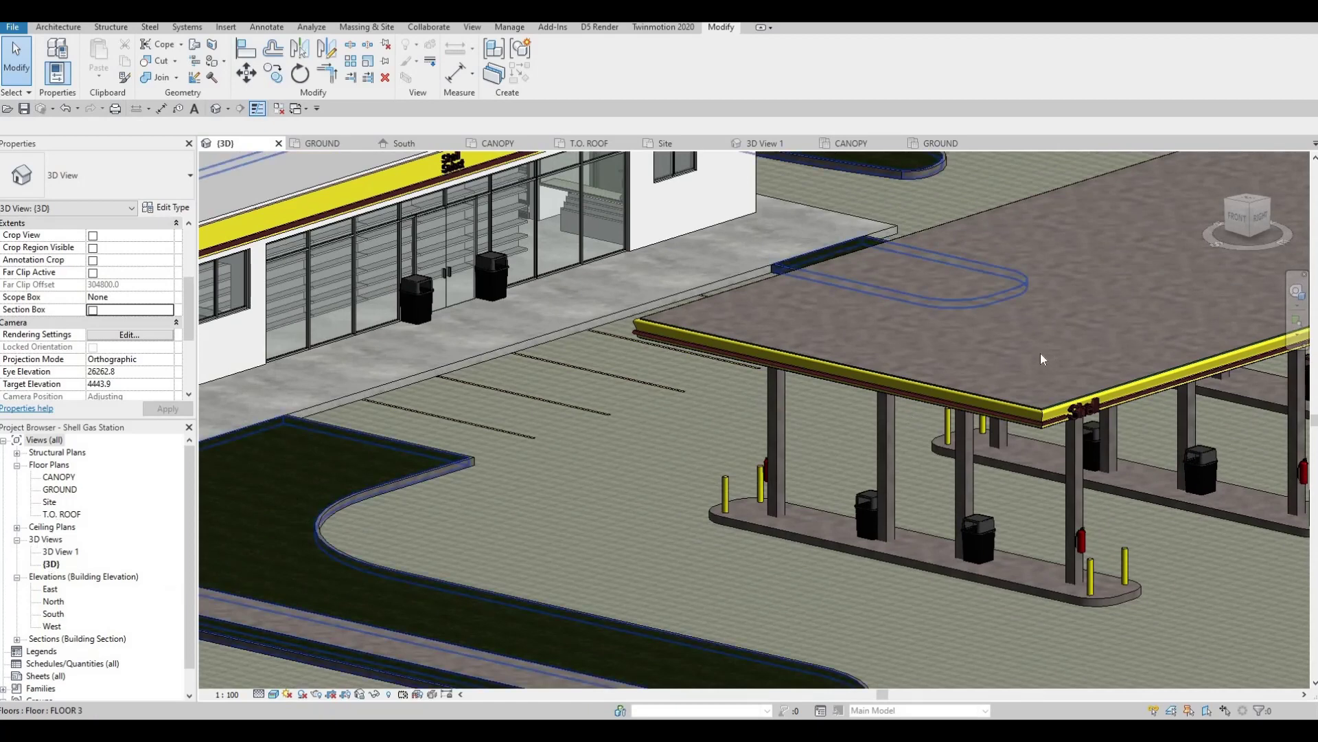
pyautogui.doubleClick(51, 615)
pyautogui.scroll(2, 504, 341)
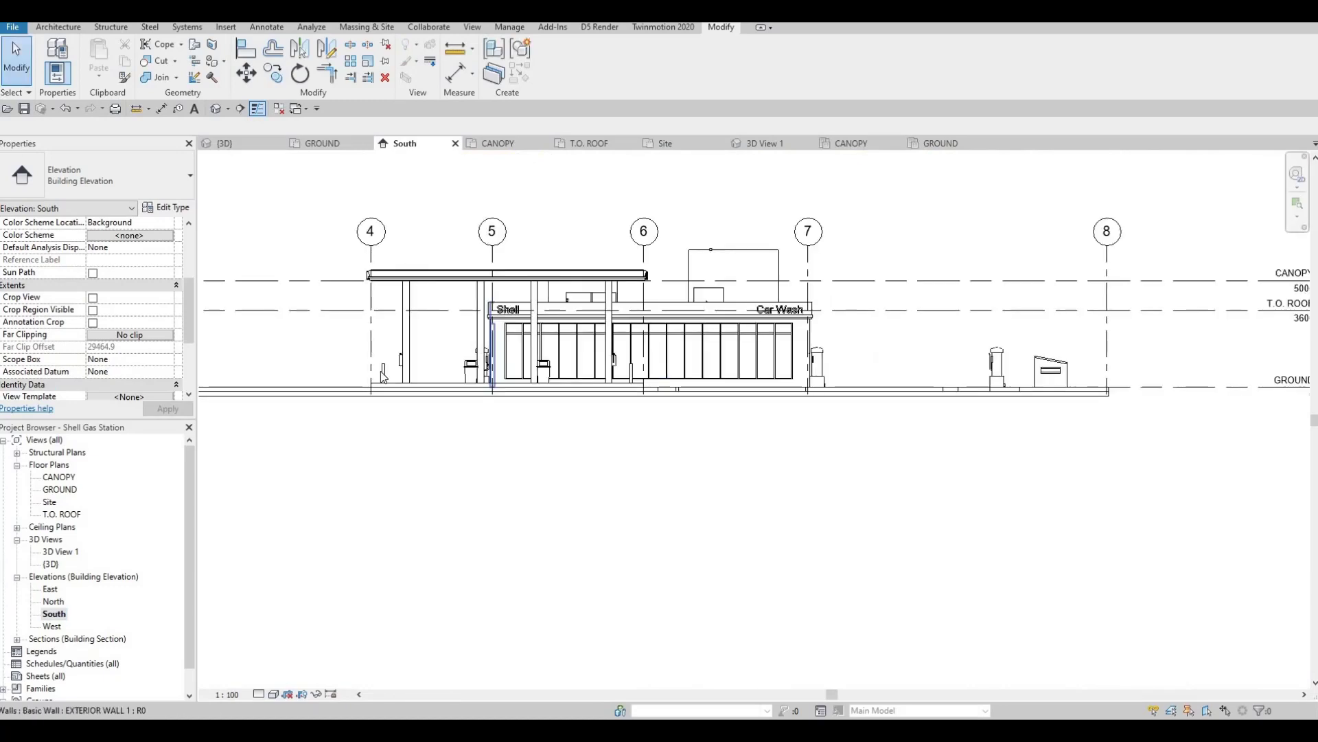
pyautogui.scroll(2, 503, 340)
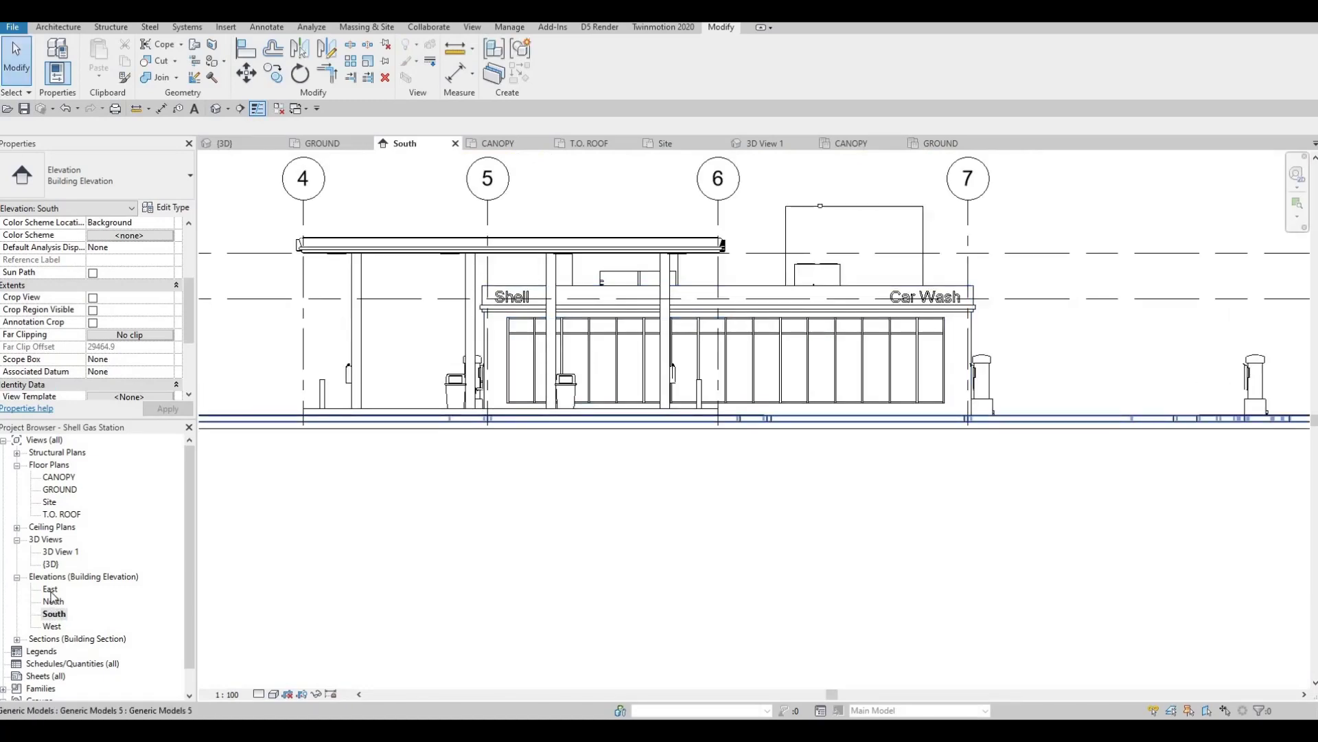
pyautogui.doubleClick(50, 591)
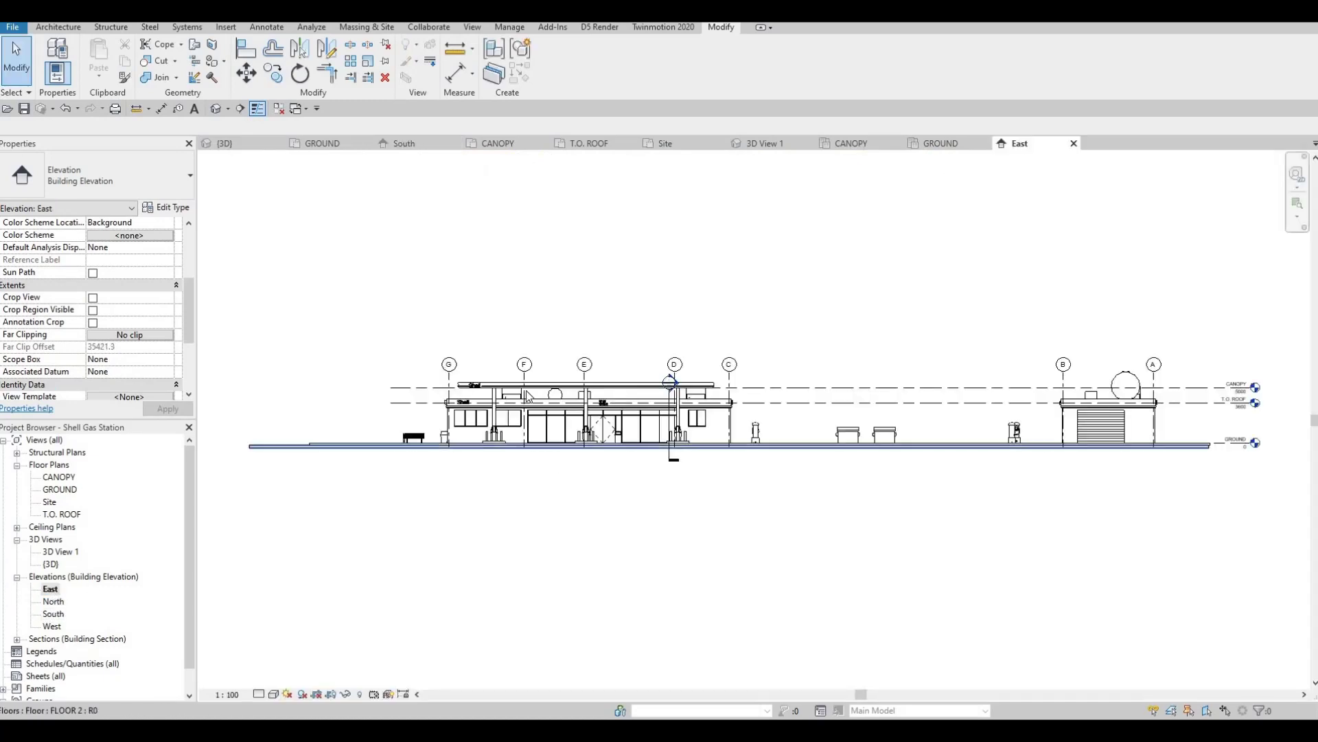
pyautogui.scroll(4, 495, 407)
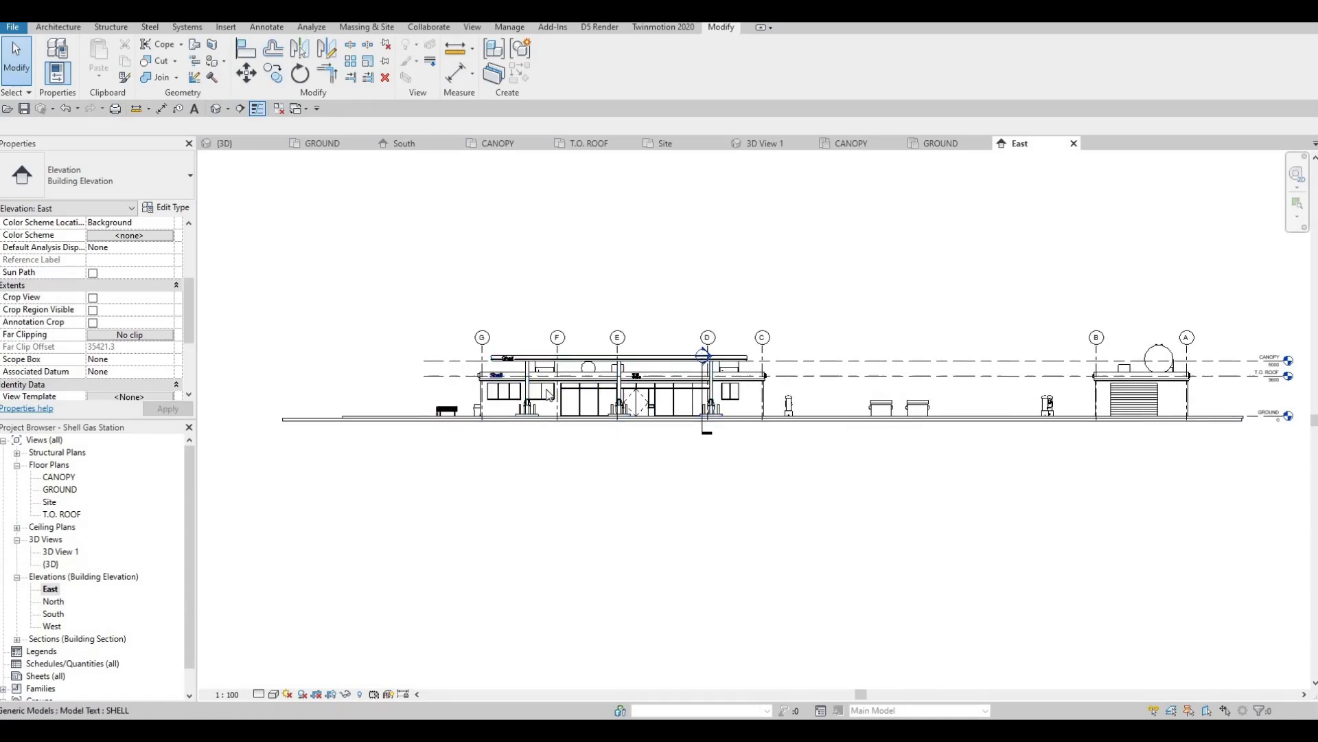
pyautogui.doubleClick(52, 614)
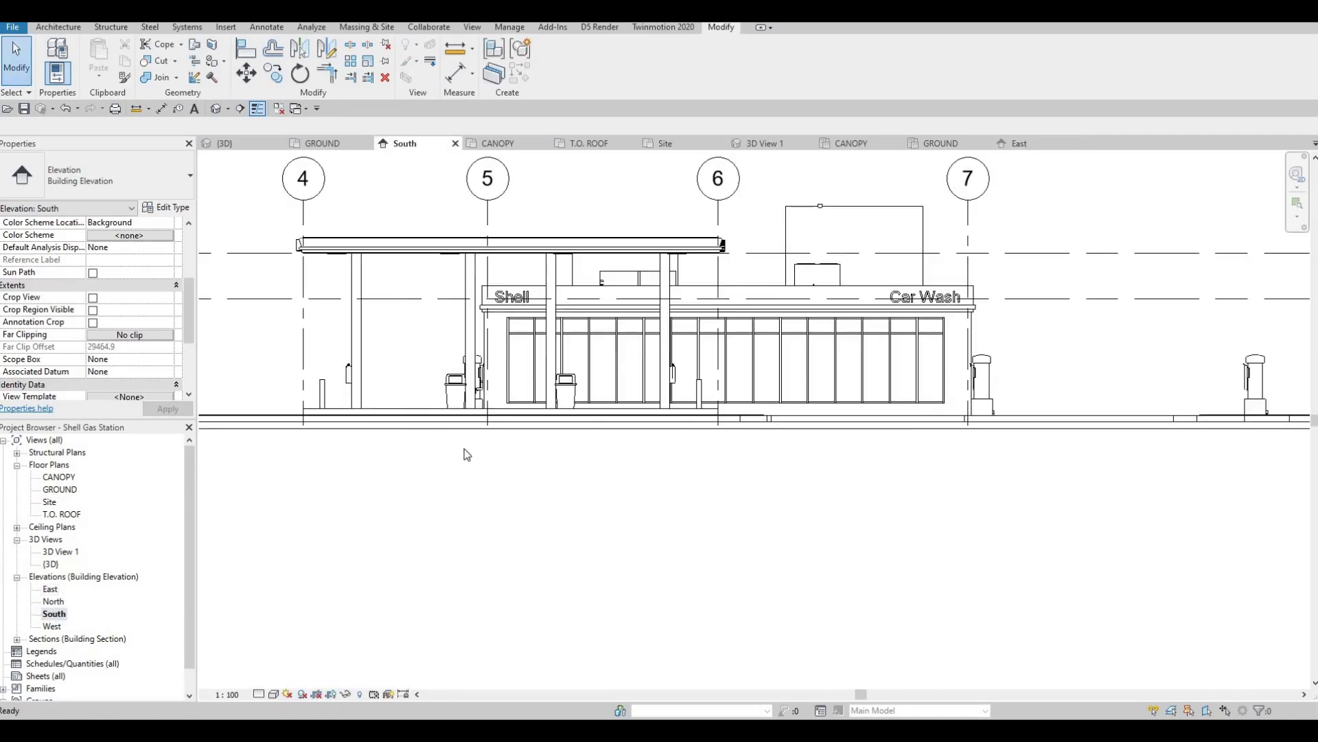
pyautogui.moveTo(566, 490); pyautogui.dragTo(652, 535, button='middle')
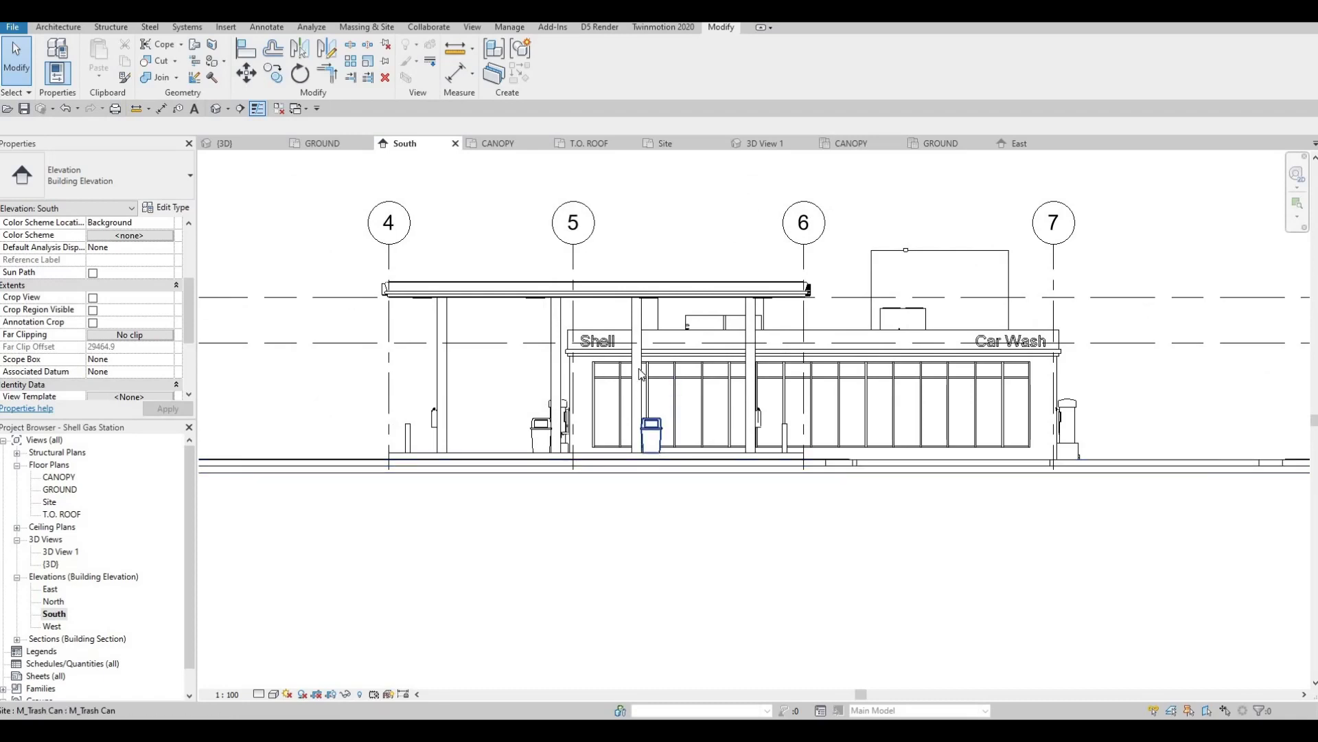
pyautogui.scroll(2, 646, 359)
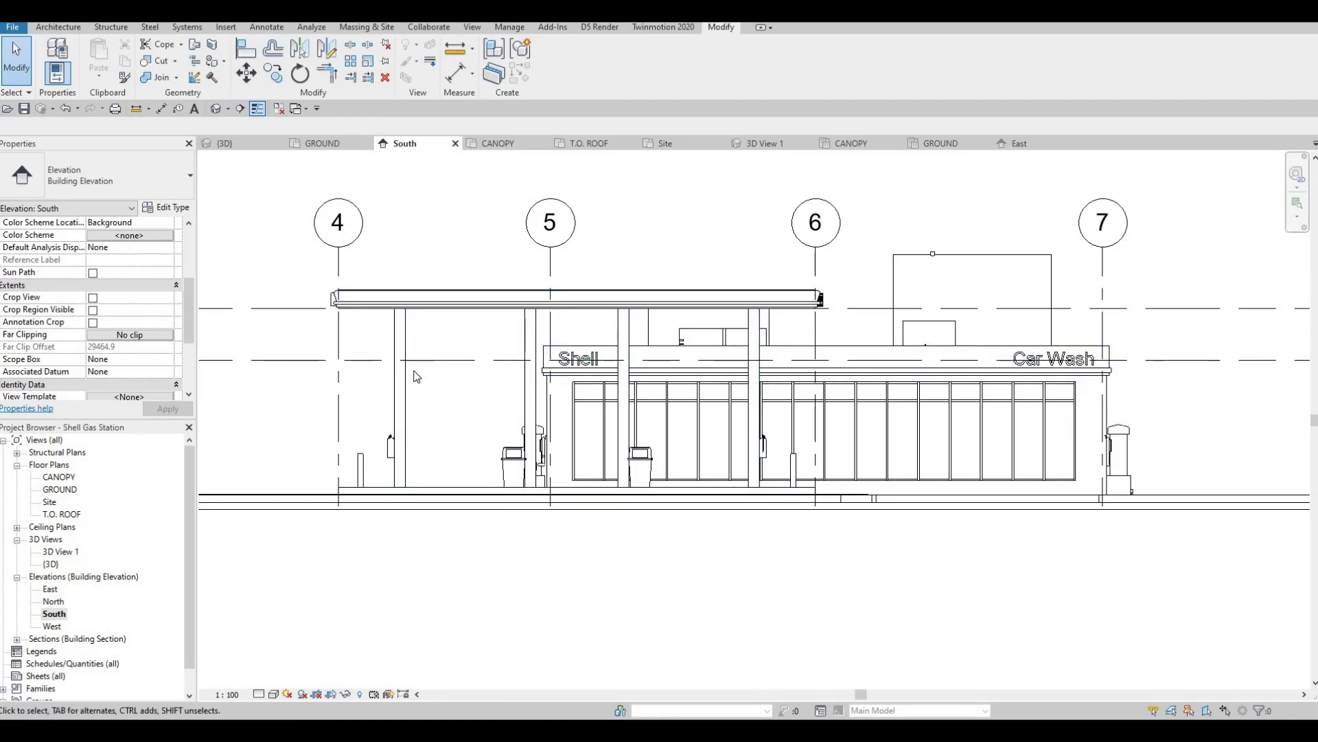
# - Edit the canopy in place and start an extrusion on the canopy column's face
pyautogui.click(416, 307)
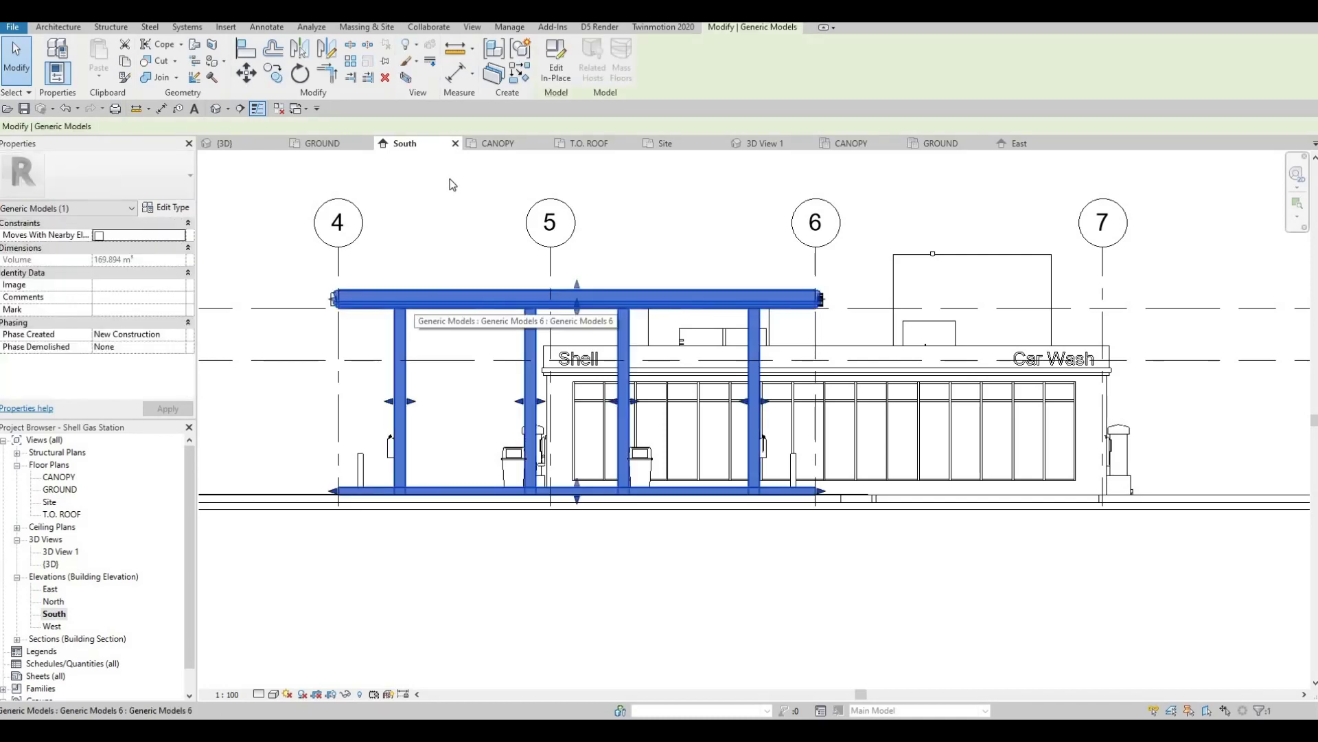
pyautogui.click(557, 74)
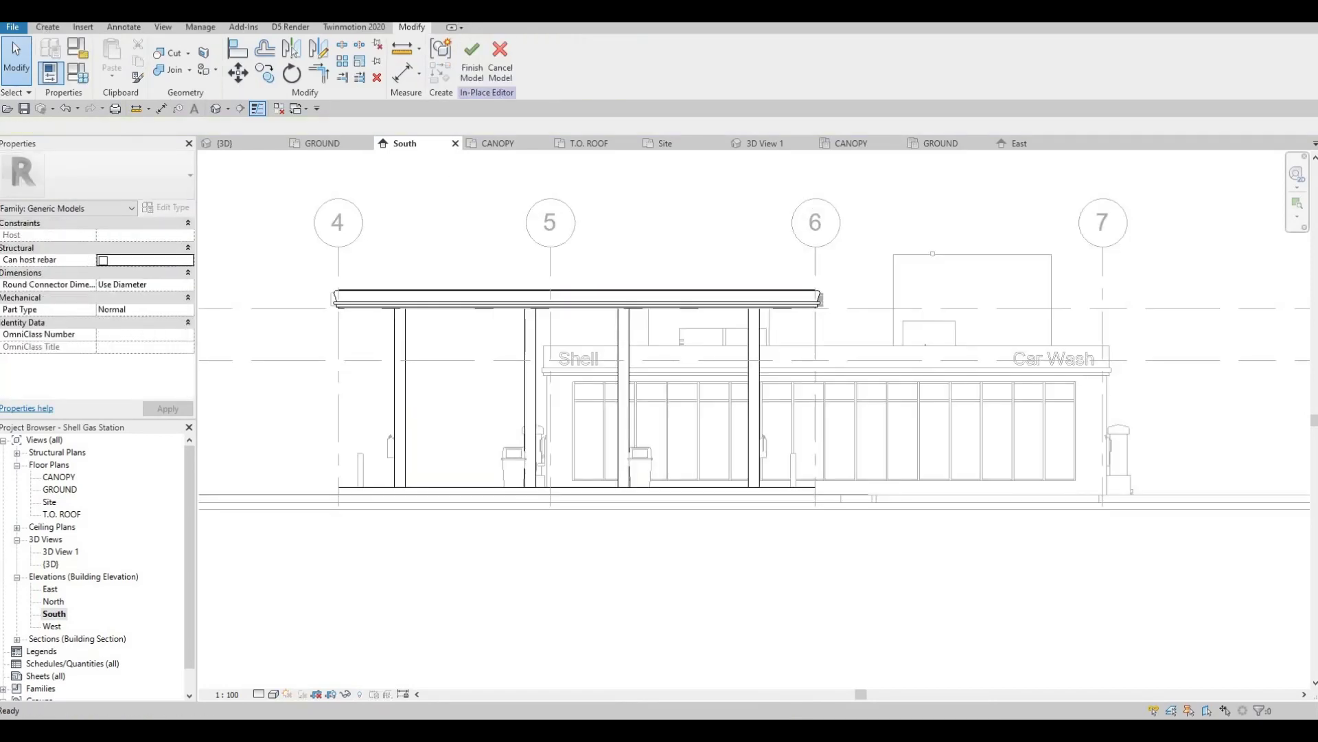
pyautogui.click(47, 27)
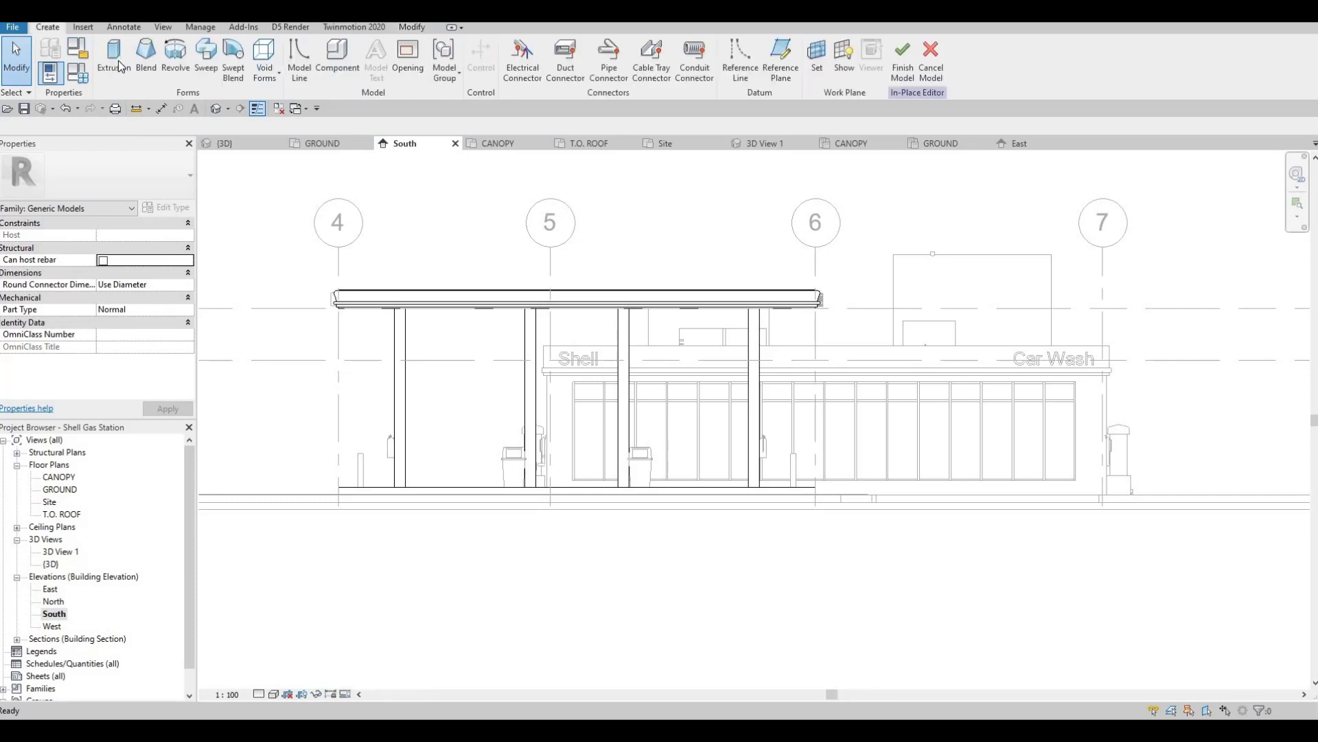
pyautogui.click(120, 66)
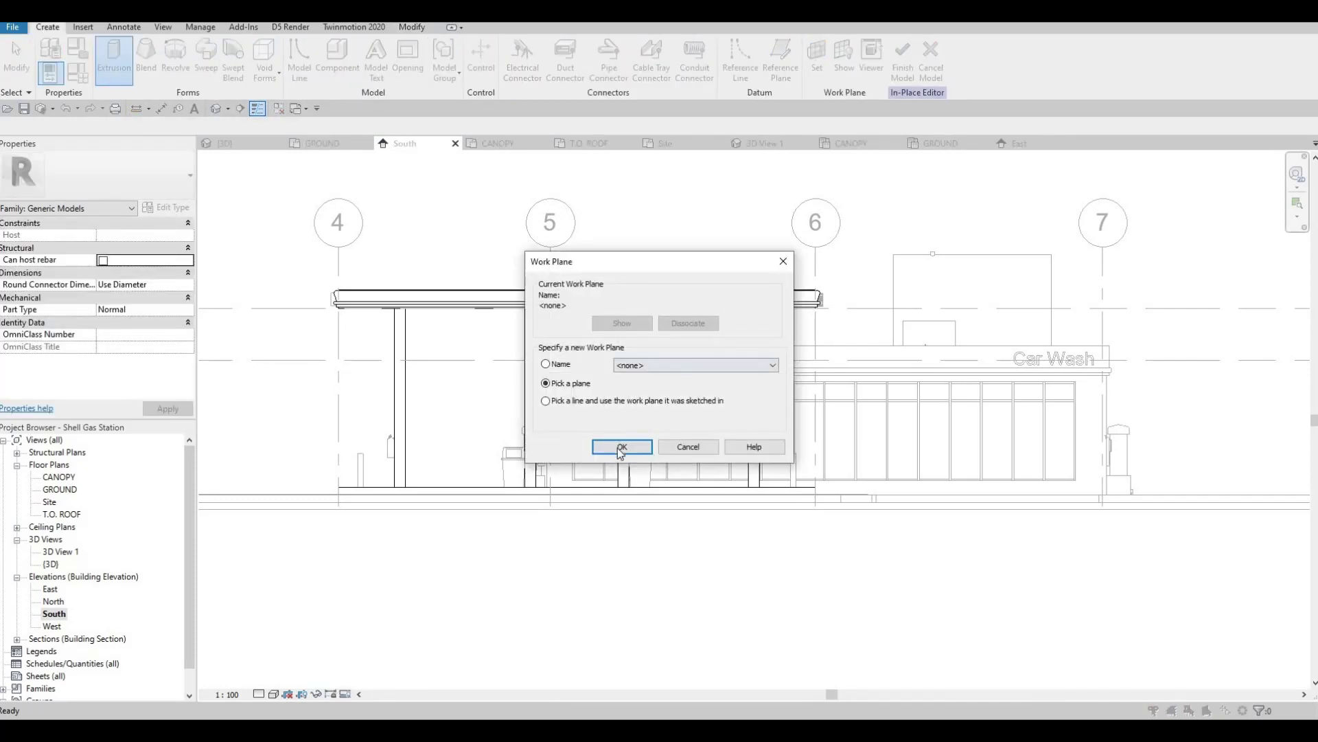
pyautogui.click(620, 449)
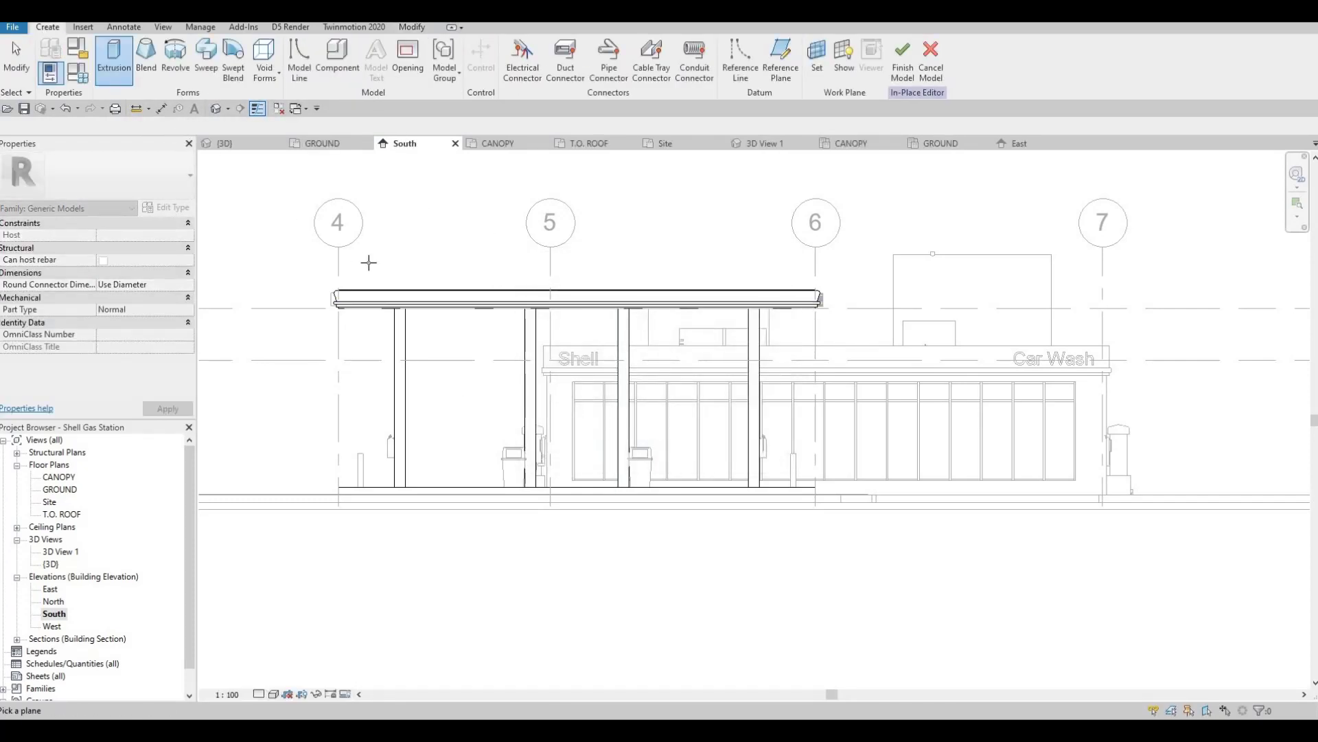
pyautogui.click(402, 354)
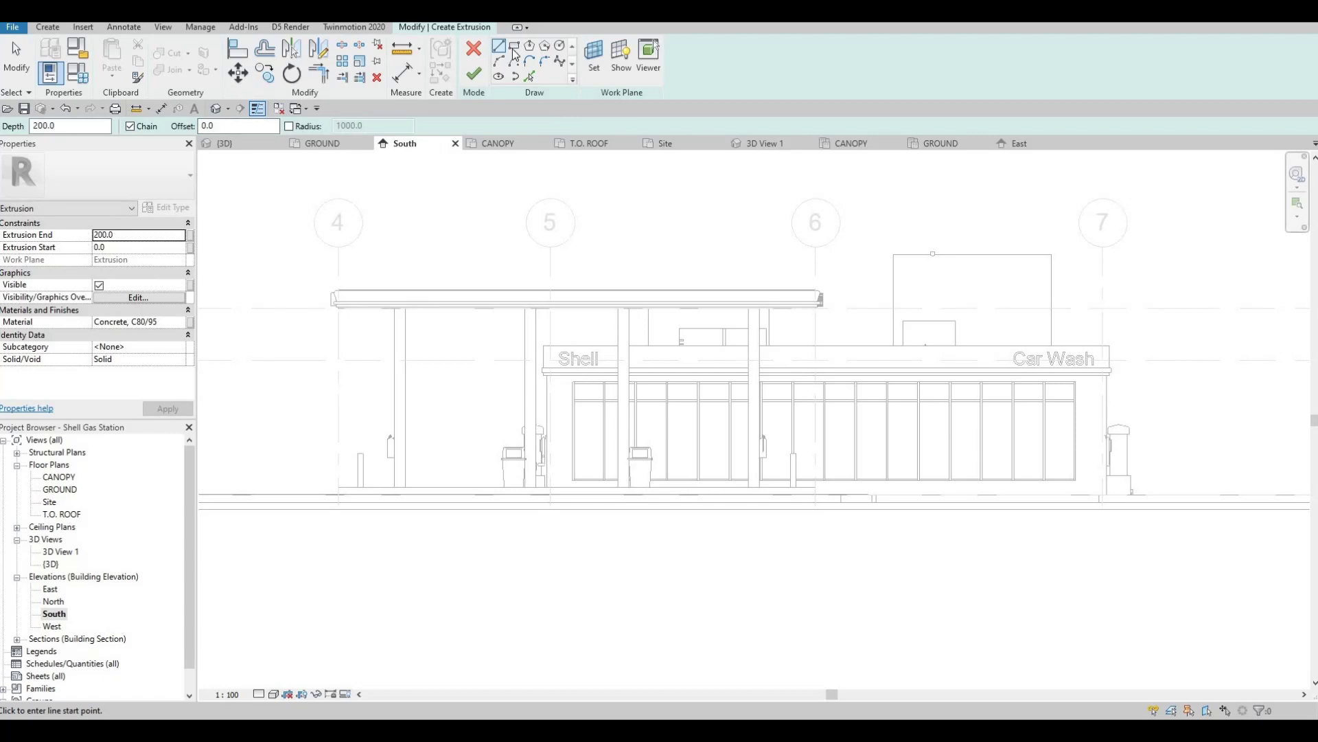
pyautogui.scroll(3, 394, 389)
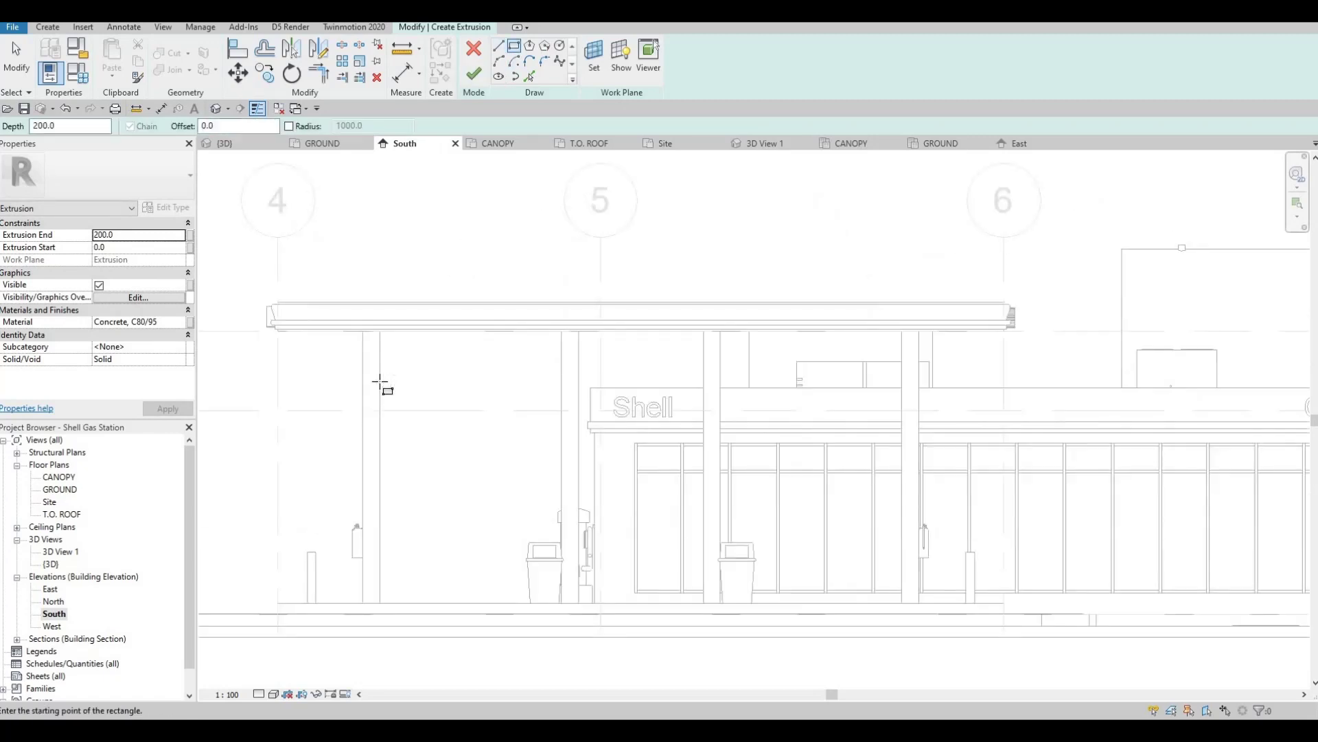
# - Sketch the frame's outer rectangle and select its whole outline
pyautogui.click(379, 386)
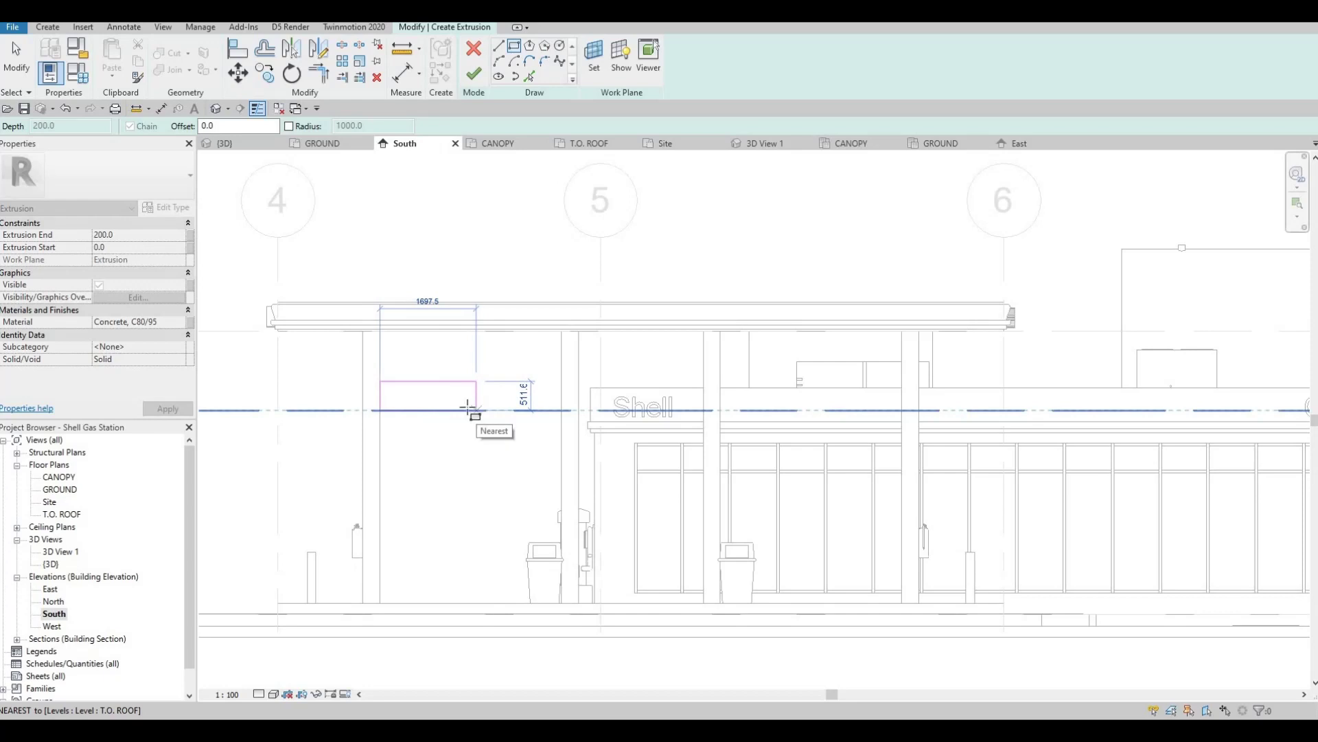
pyautogui.click(442, 390)
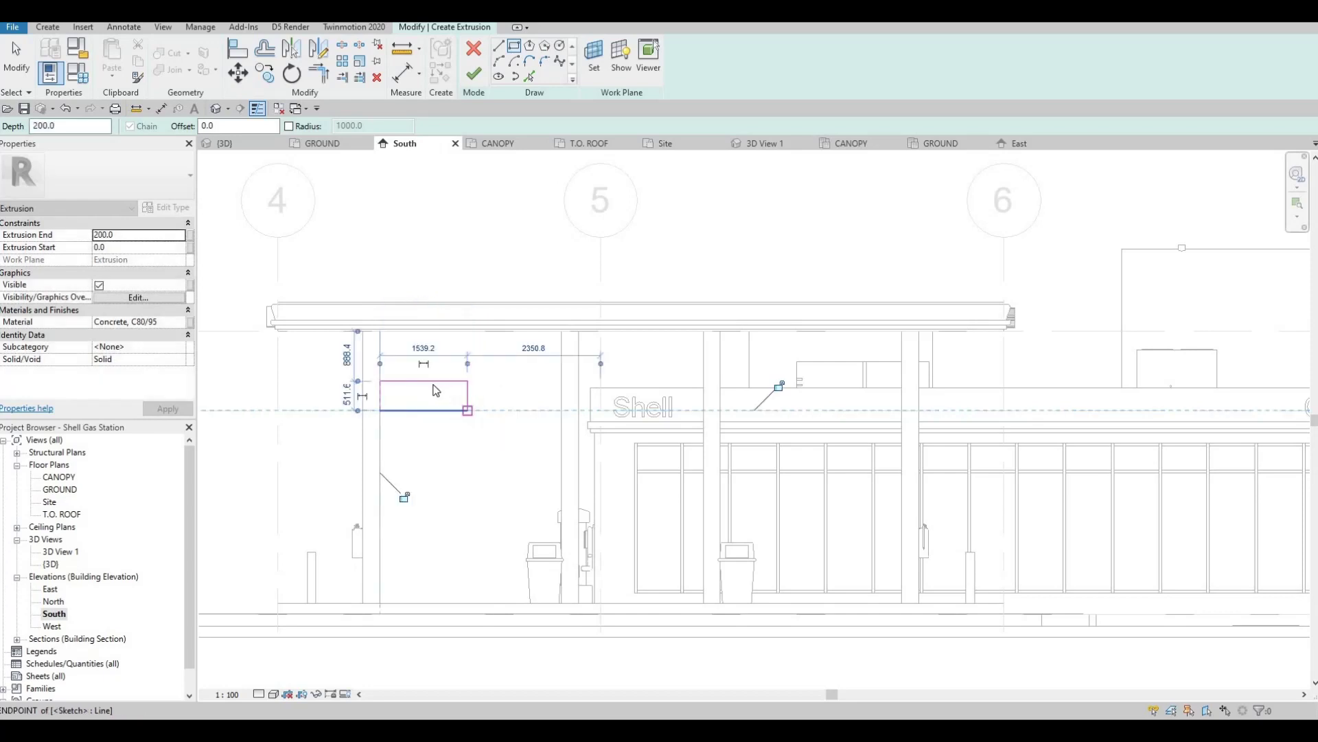
pyautogui.press('Escape')
pyautogui.press('Escape')
pyautogui.press('Escape')
pyautogui.press('Tab')
pyautogui.click(432, 384)
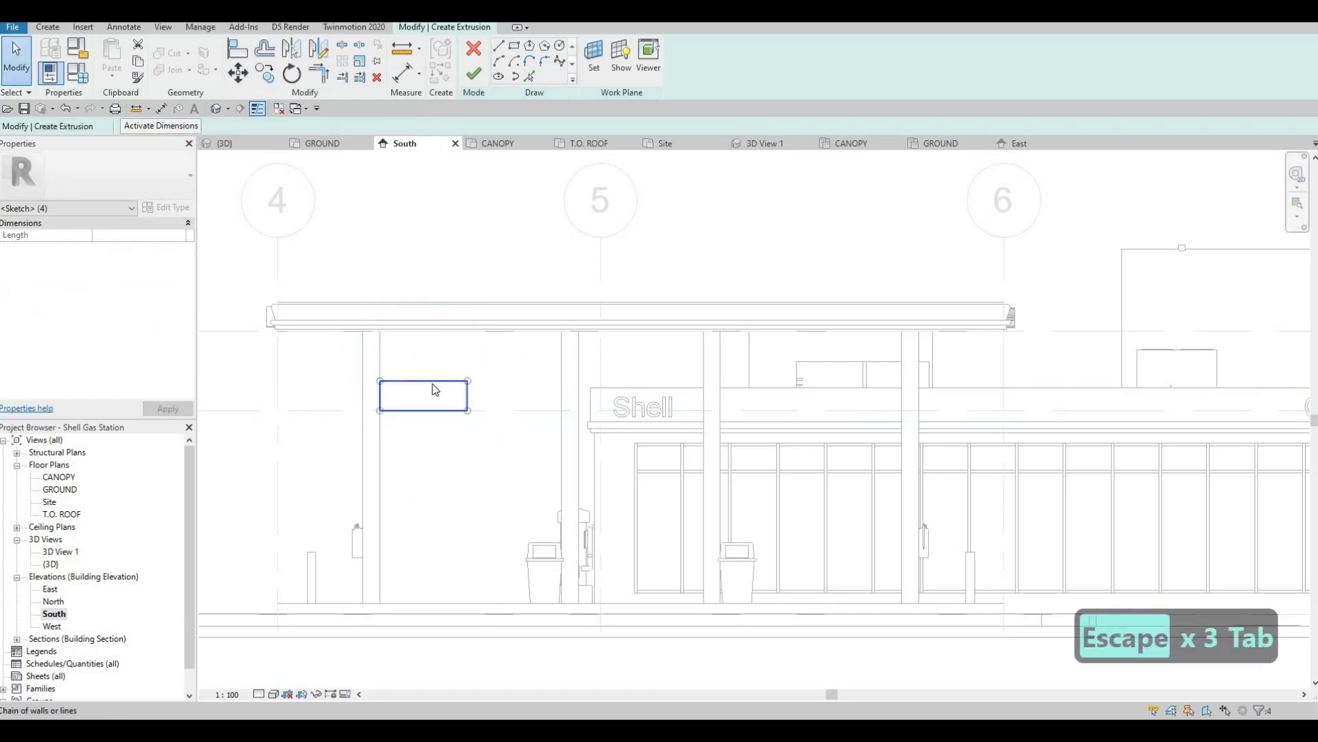
pyautogui.press('Escape')
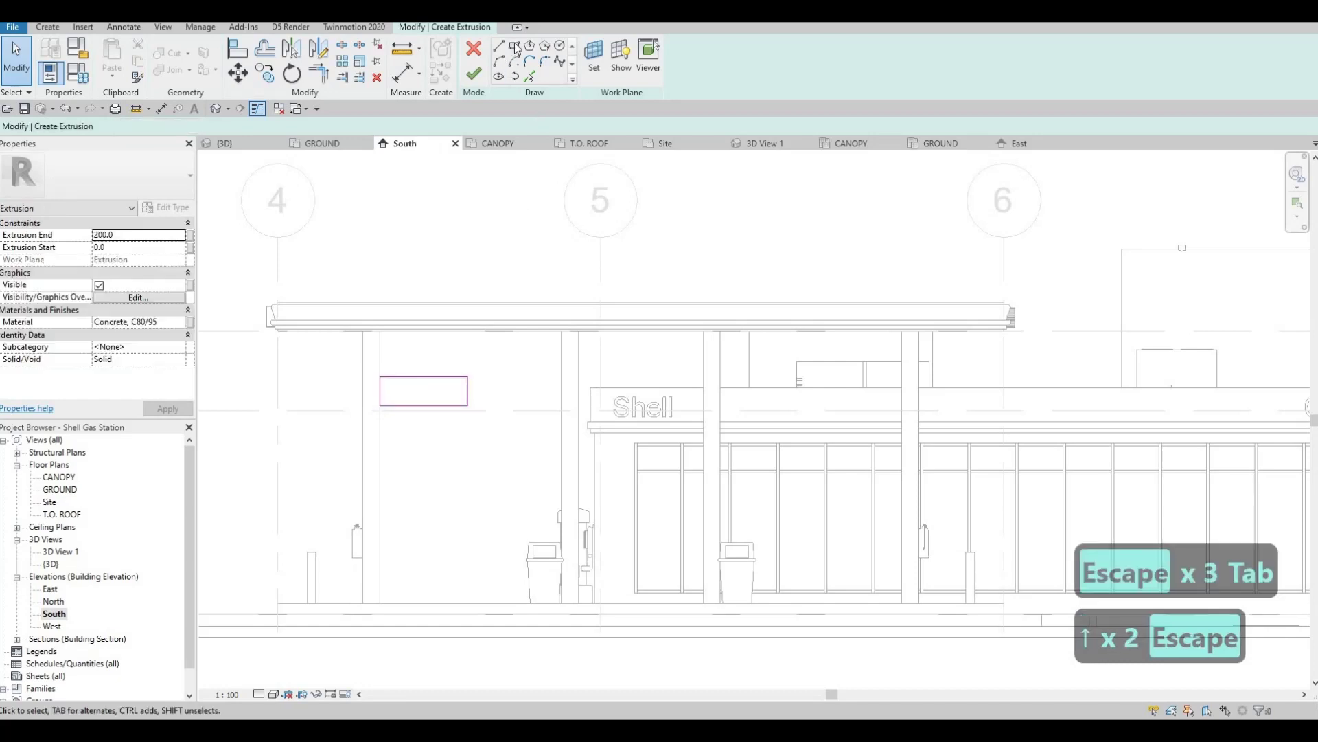
# - Draw an offset inset rectangle inside the frame outline
pyautogui.press('Return')
pyautogui.scroll(4, 402, 381)
pyautogui.click(225, 127)
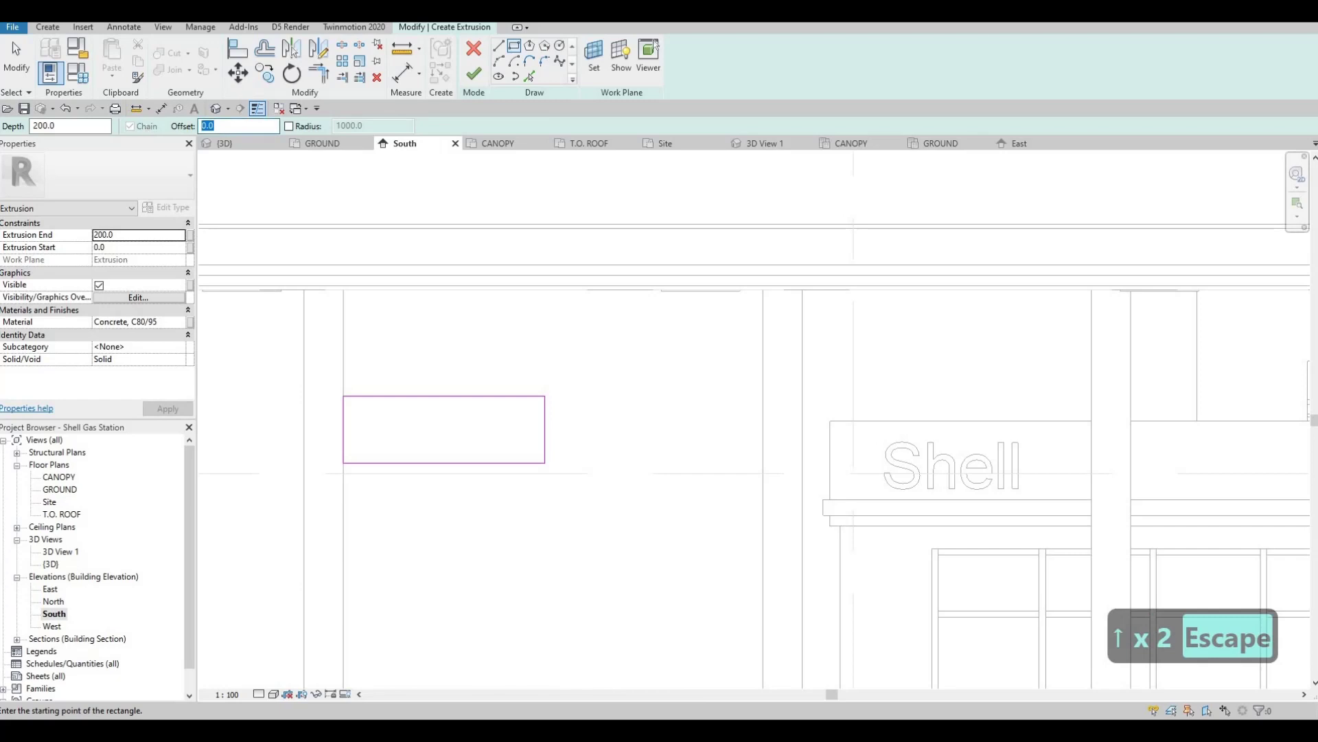
pyautogui.write('50')
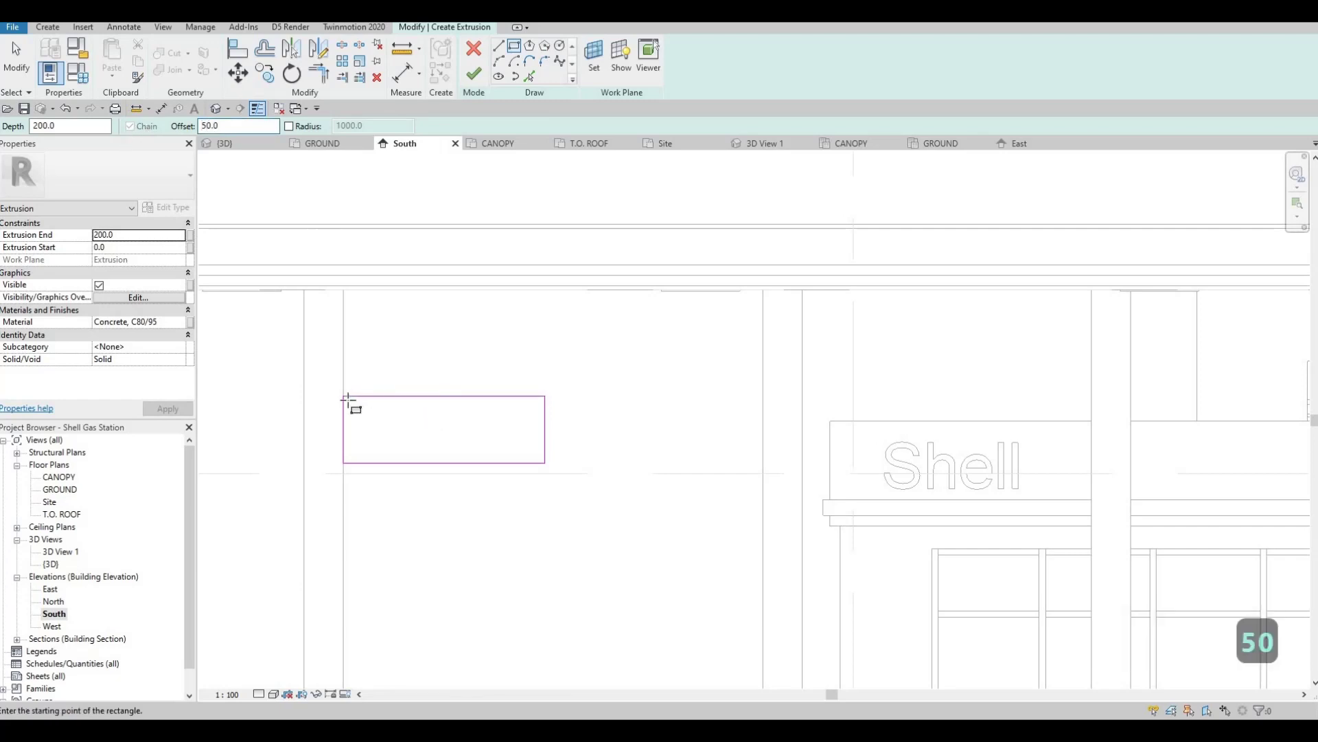
pyautogui.click(347, 402)
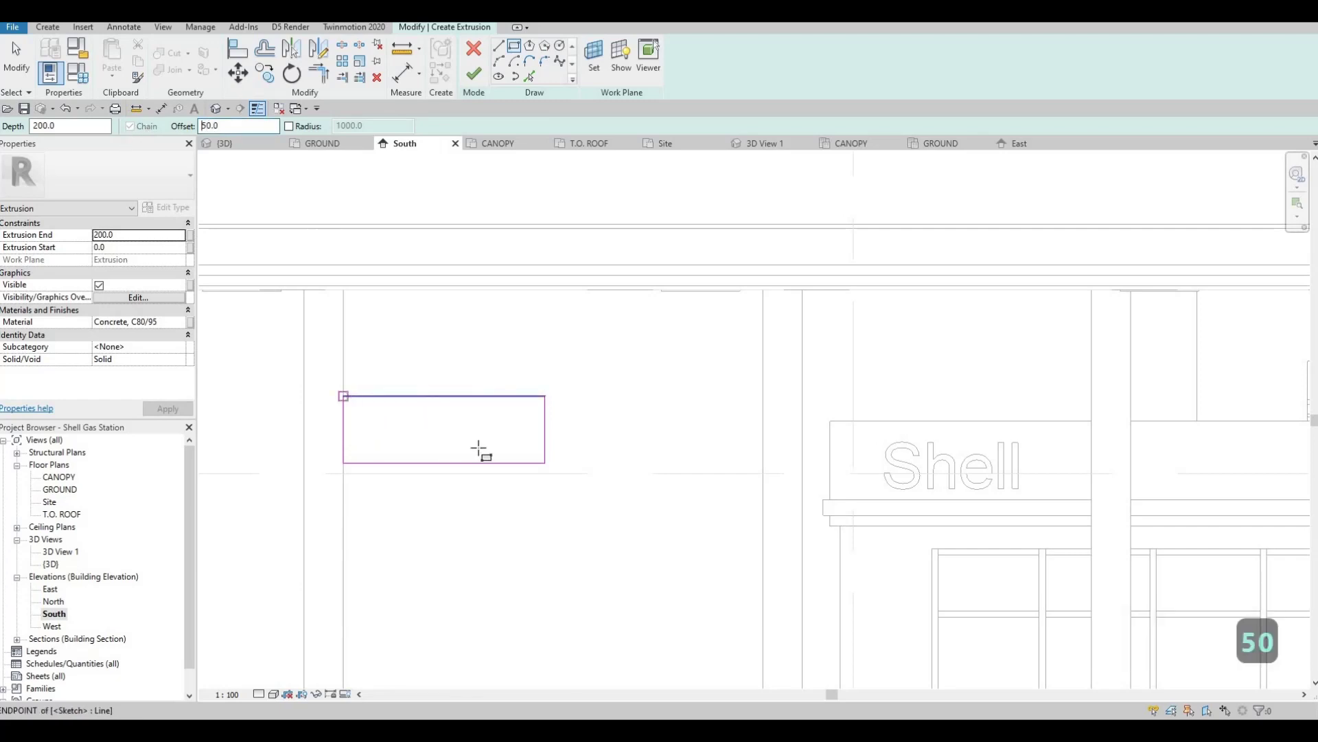
pyautogui.click(553, 469)
pyautogui.press('Escape')
pyautogui.press('Escape')
pyautogui.press('Escape')
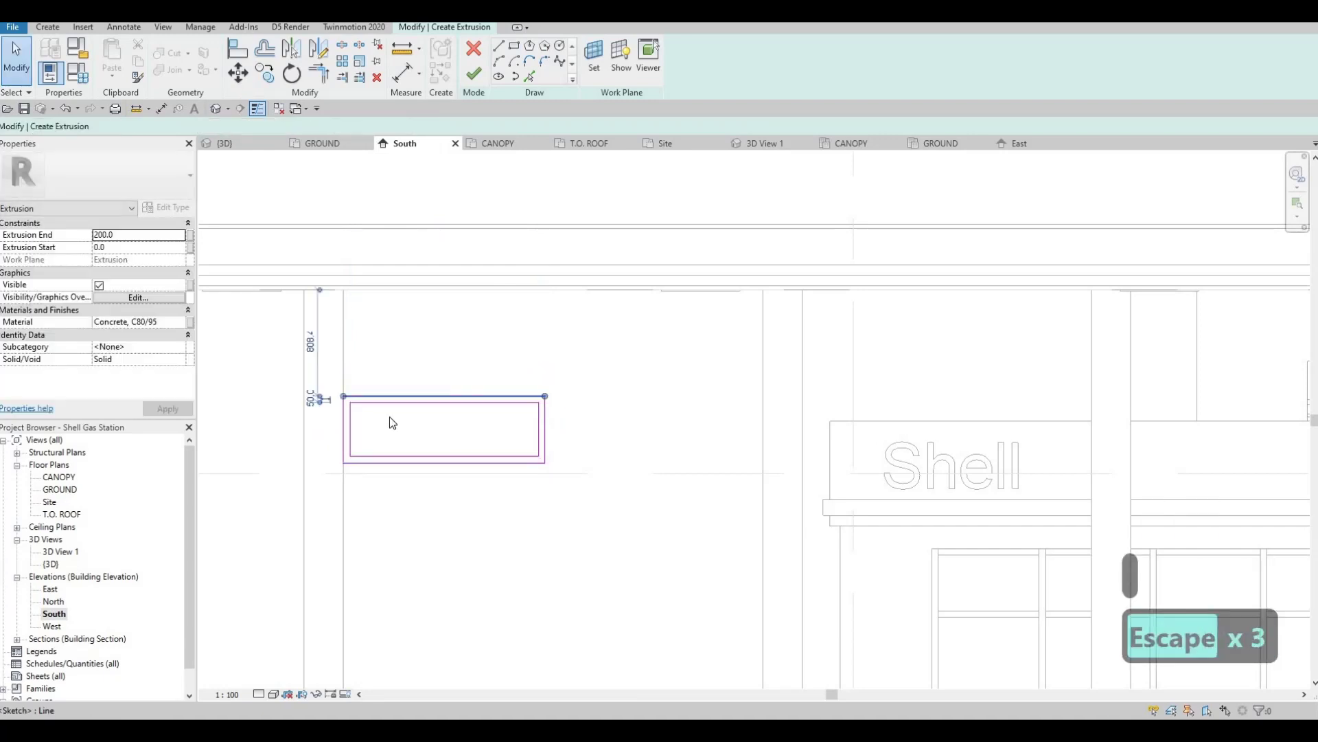
pyautogui.press('Escape')
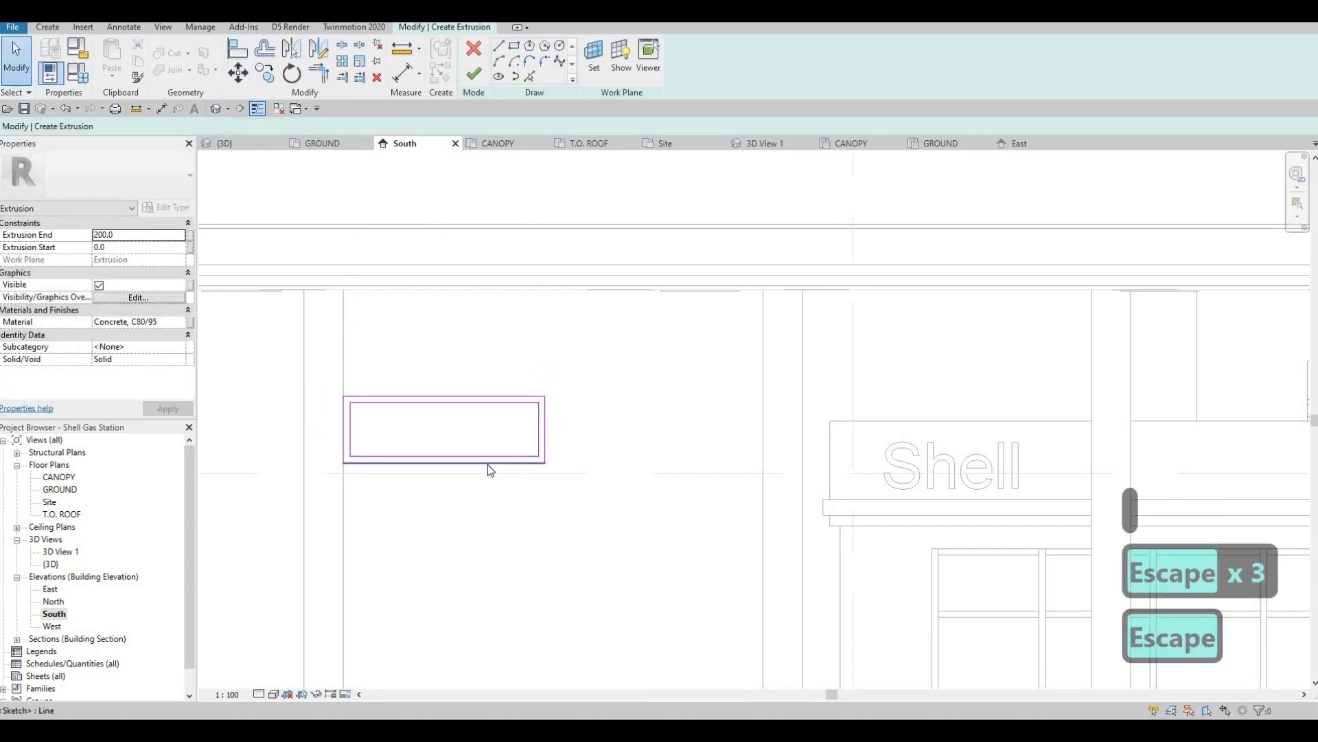
# - Set the rectangle's height dimension to 500
pyautogui.click(487, 464)
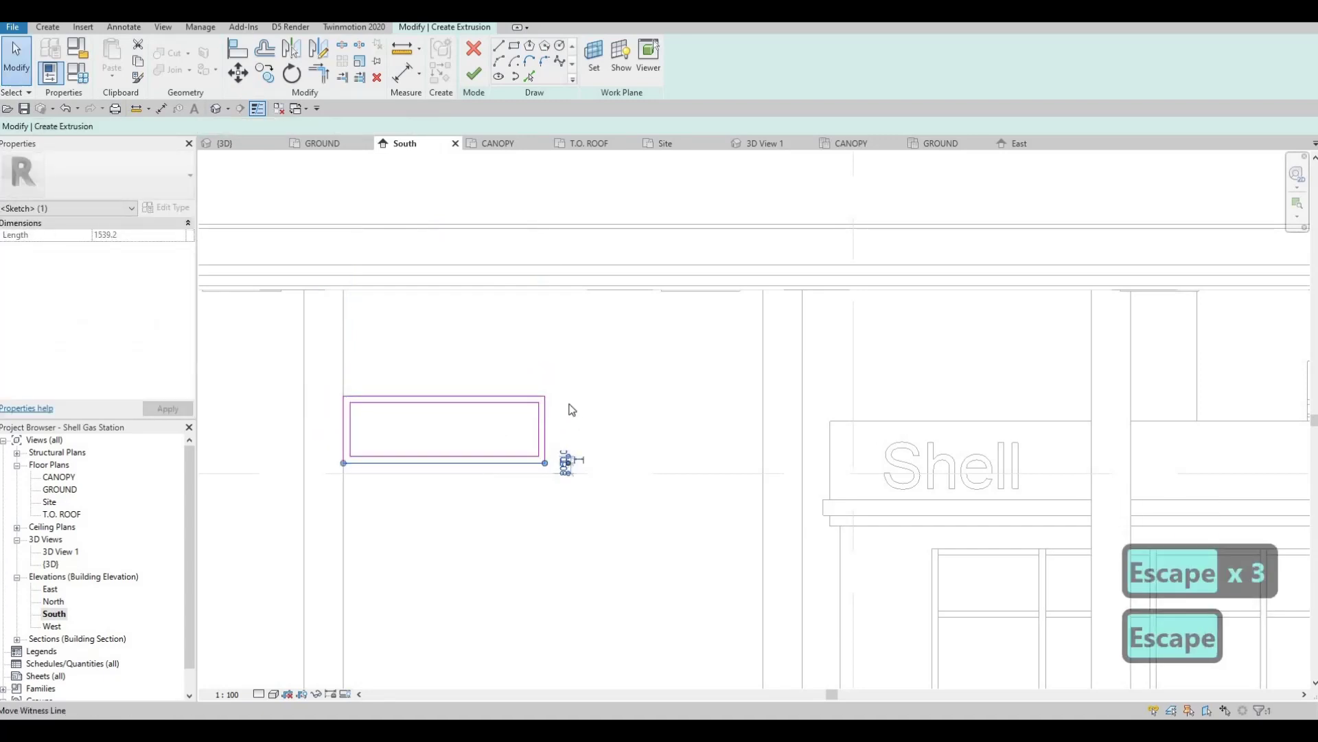
pyautogui.click(544, 396)
pyautogui.click(565, 428)
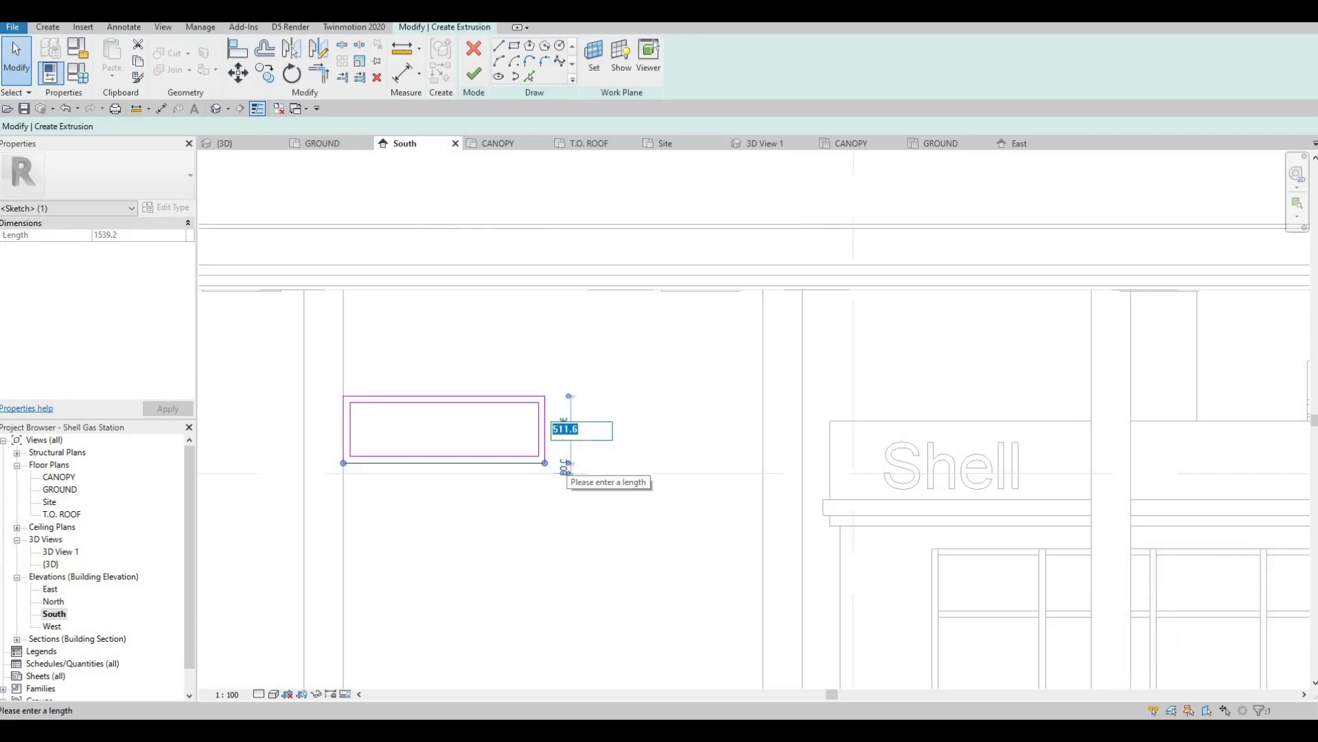
pyautogui.write('500')
pyautogui.press('Return')
pyautogui.press('Escape')
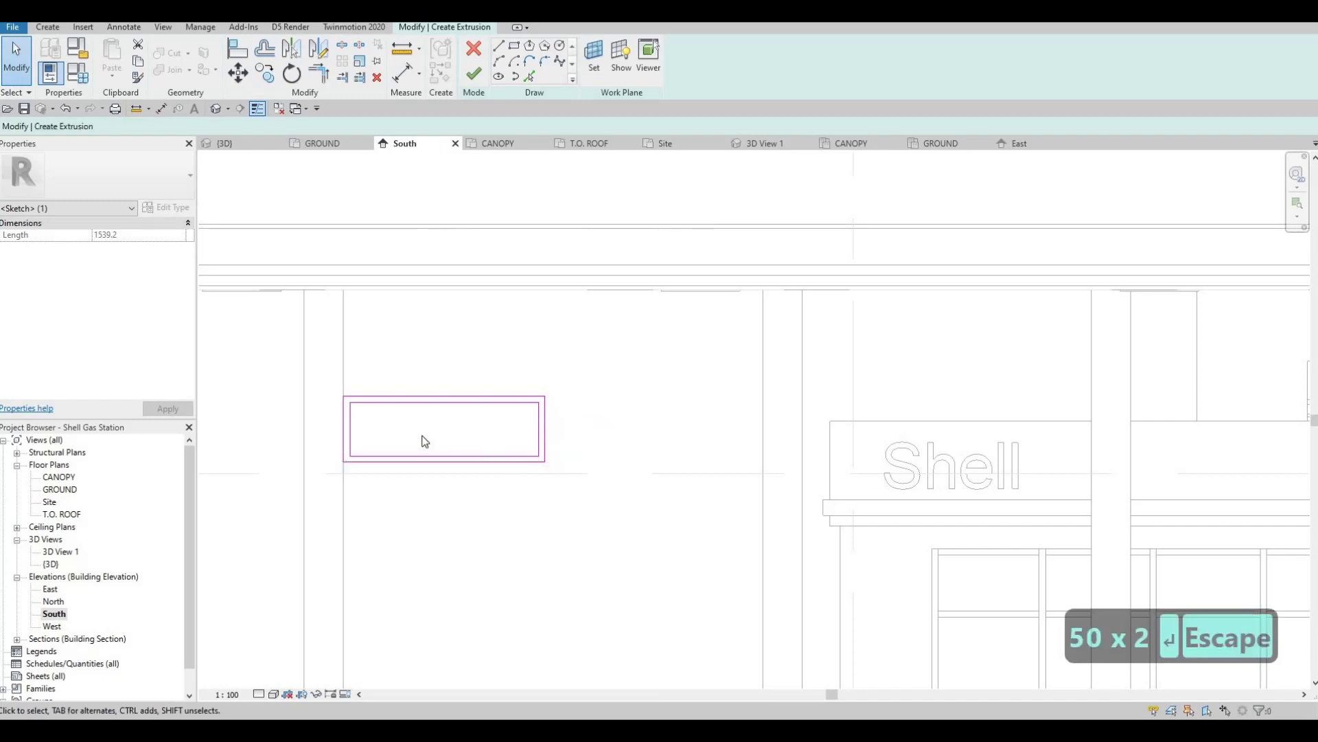
pyautogui.press('Escape')
pyautogui.press('Escape')
# - Delete the inner offset loop and set the rectangle's width to 1500
pyautogui.press('Tab')
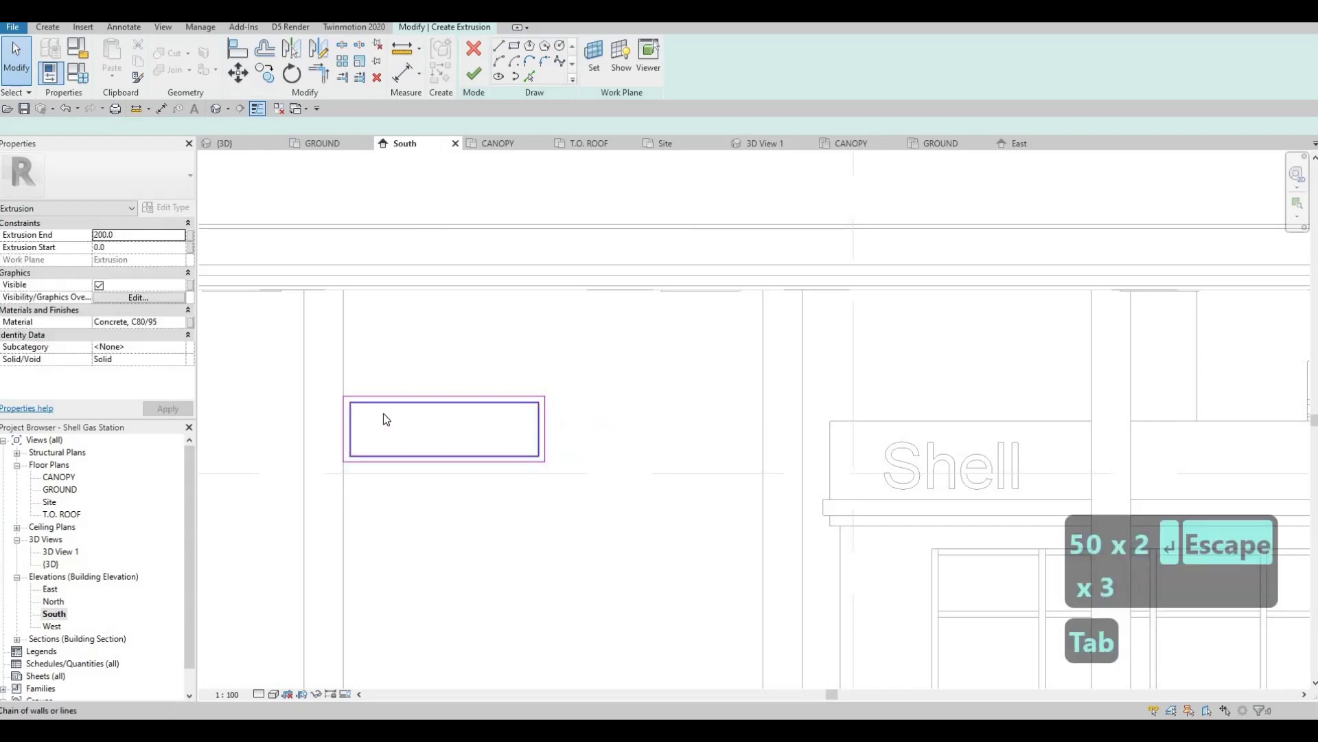
pyautogui.click(381, 414)
pyautogui.press('Delete')
pyautogui.click(545, 423)
pyautogui.click(433, 359)
pyautogui.write('1')
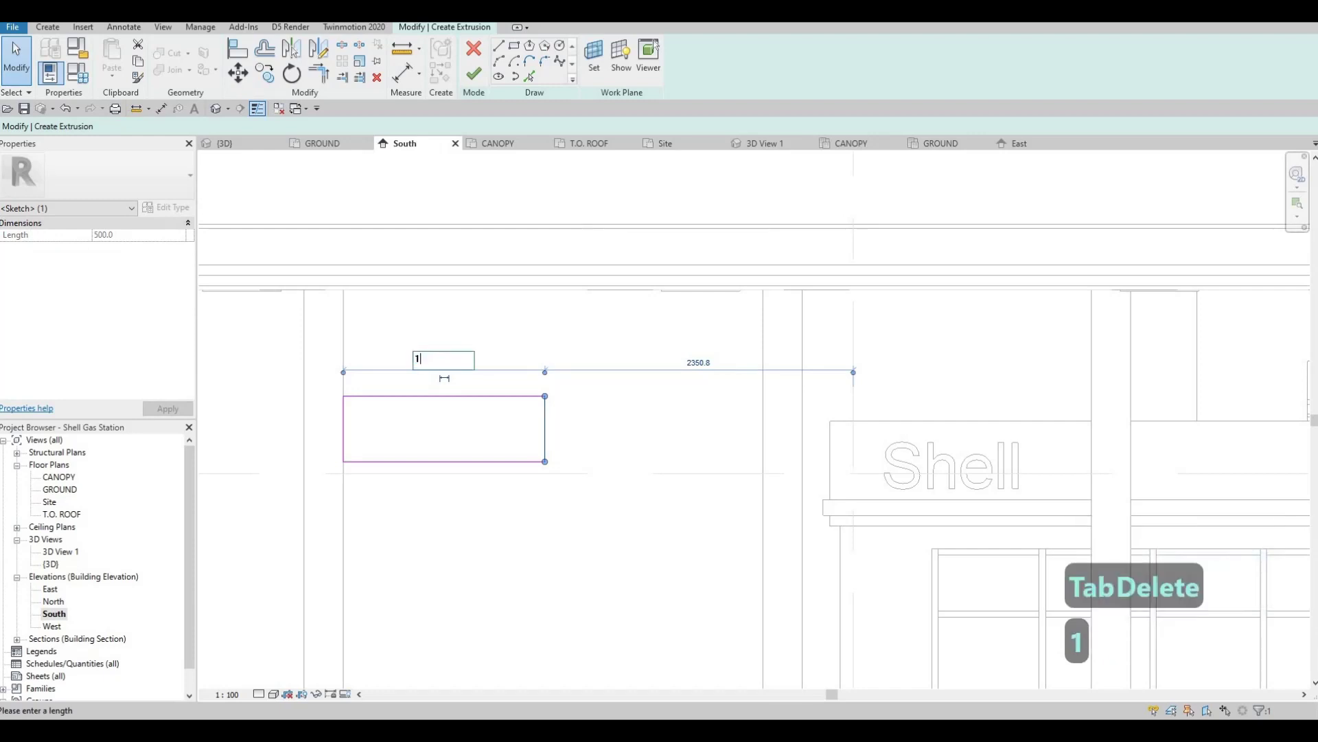
pyautogui.write('500')
pyautogui.press('Return')
pyautogui.press('Escape')
pyautogui.press('Escape')
pyautogui.press('Escape')
# - Redraw the inner outline as a rectangle at offset 50
pyautogui.click(513, 47)
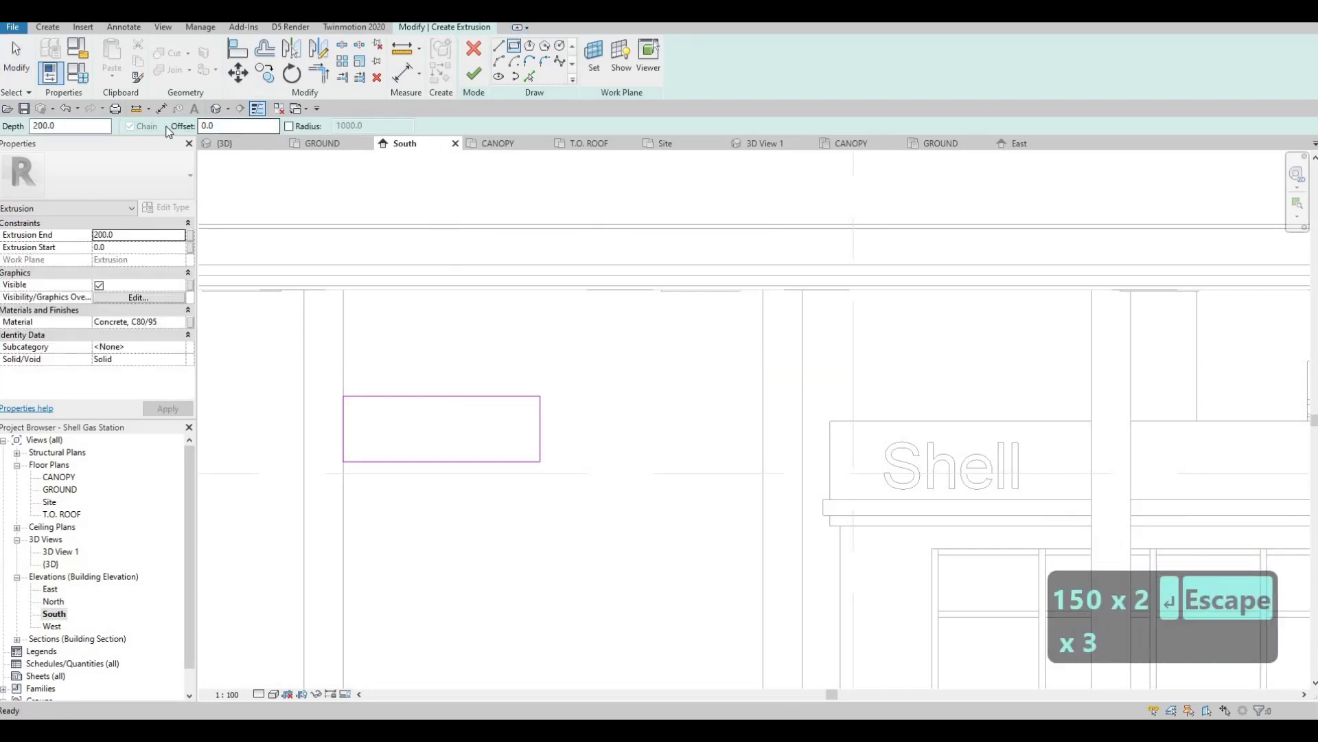
pyautogui.write('50')
pyautogui.press('Return')
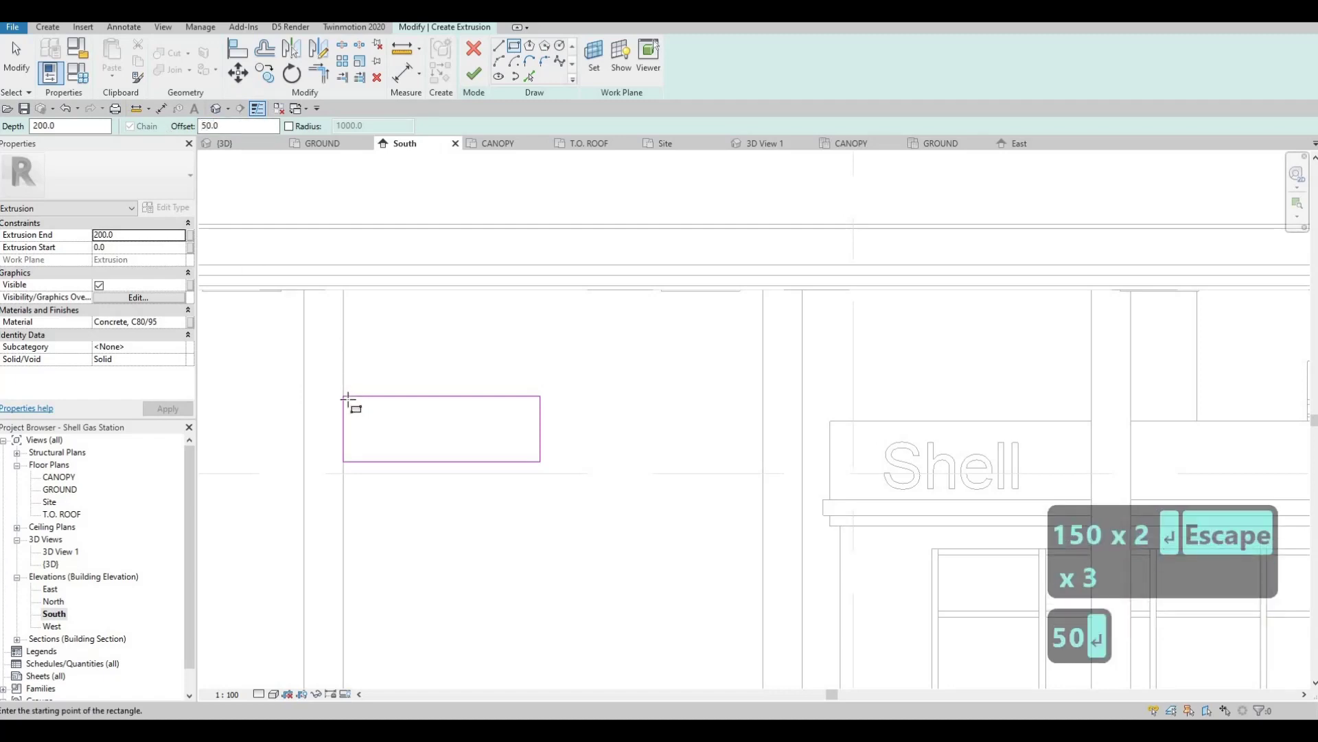
pyautogui.click(348, 399)
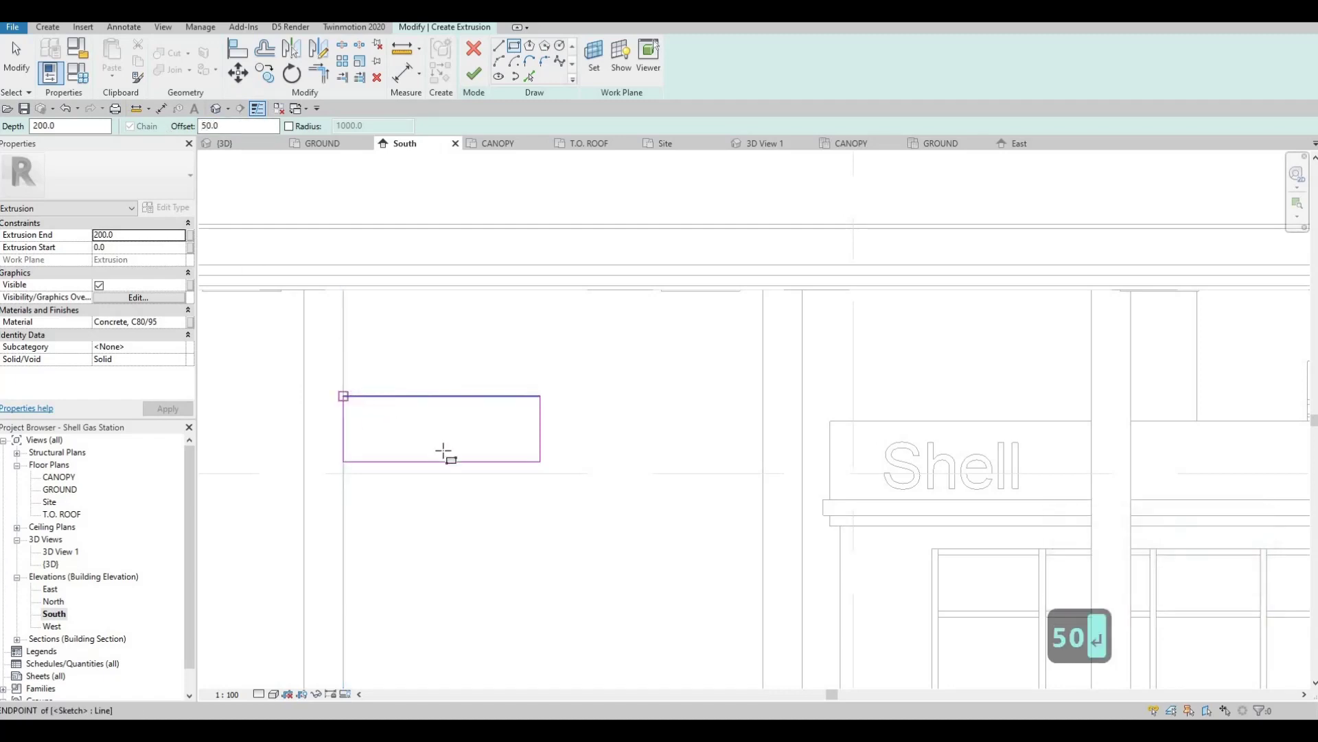
pyautogui.click(539, 471)
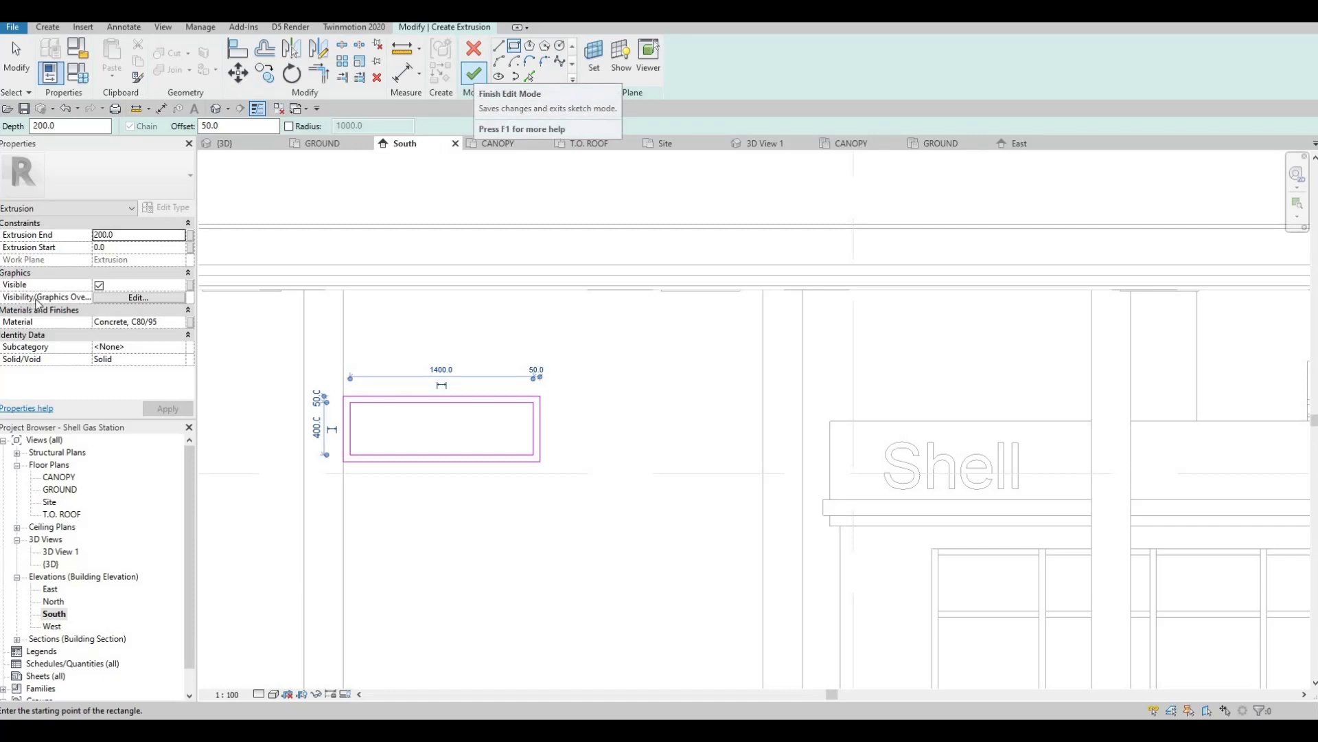
# - Duplicate Gypsum Wall Board as Gypsum Wall Board(1) and assign it to the frame
pyautogui.click(182, 326)
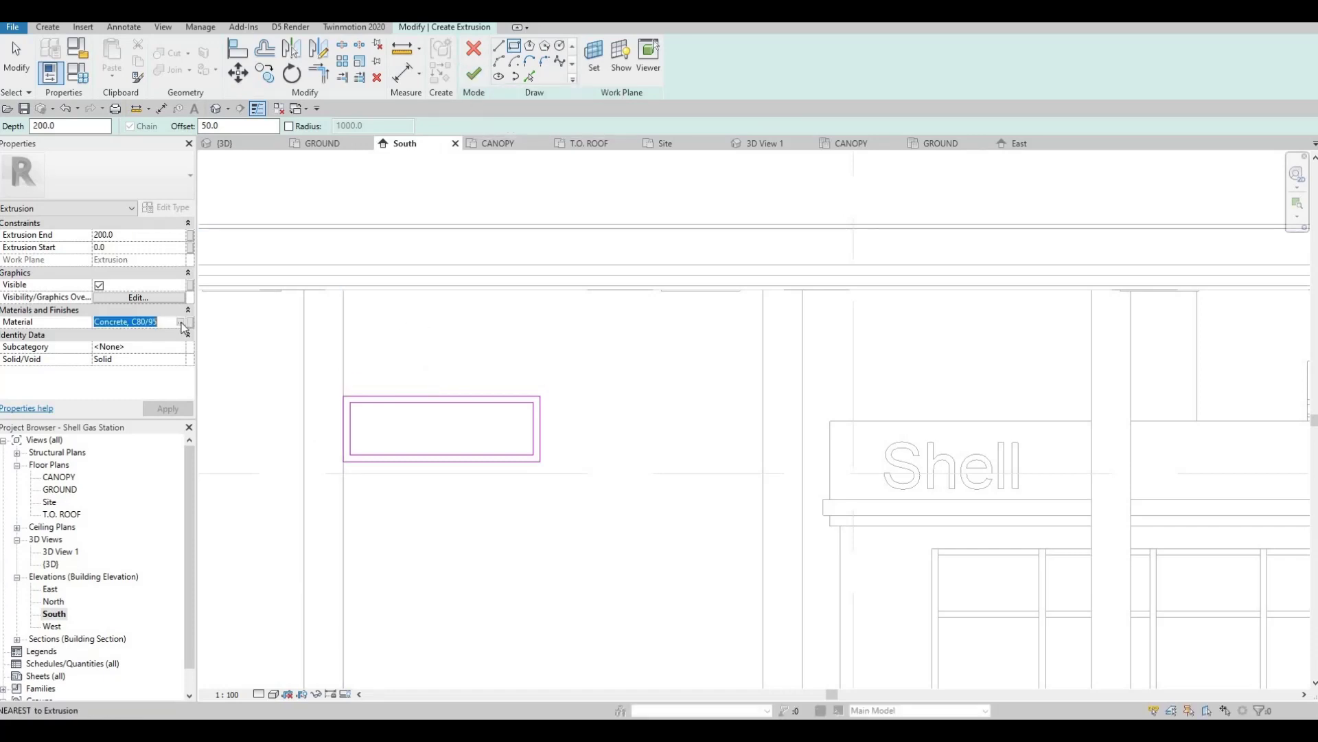
pyautogui.click(182, 323)
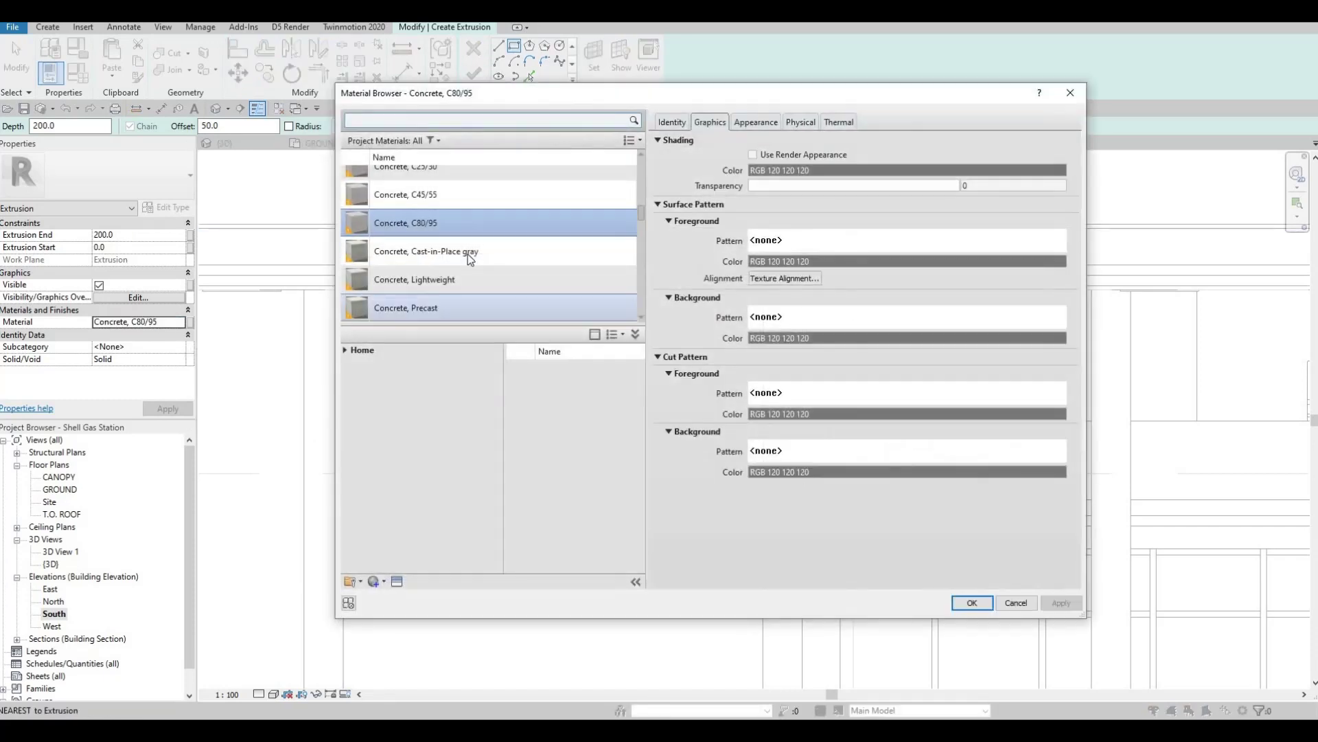
pyautogui.scroll(-2, 467, 254)
pyautogui.scroll(-3, 462, 260)
pyautogui.scroll(-3, 462, 261)
pyautogui.scroll(-3, 452, 256)
pyautogui.scroll(-3, 451, 257)
pyautogui.scroll(-2, 448, 254)
pyautogui.scroll(2, 445, 248)
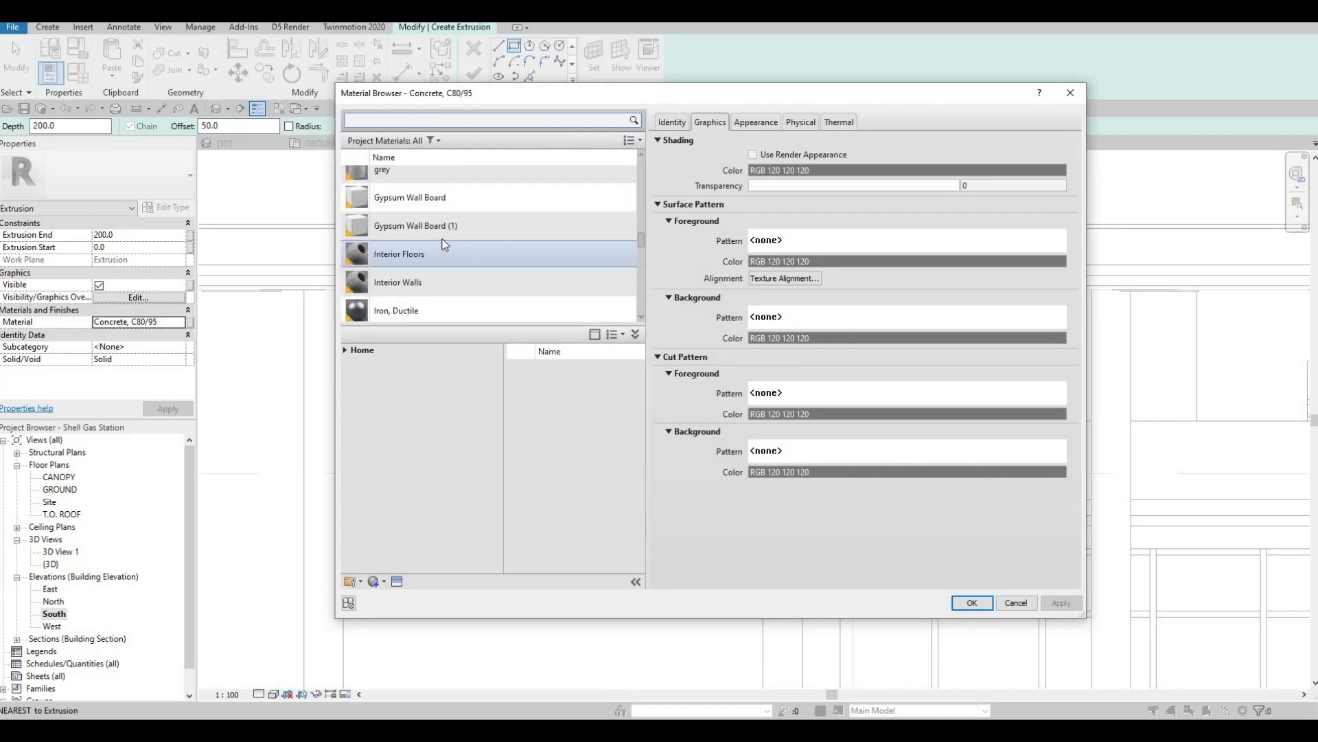
pyautogui.click(432, 201)
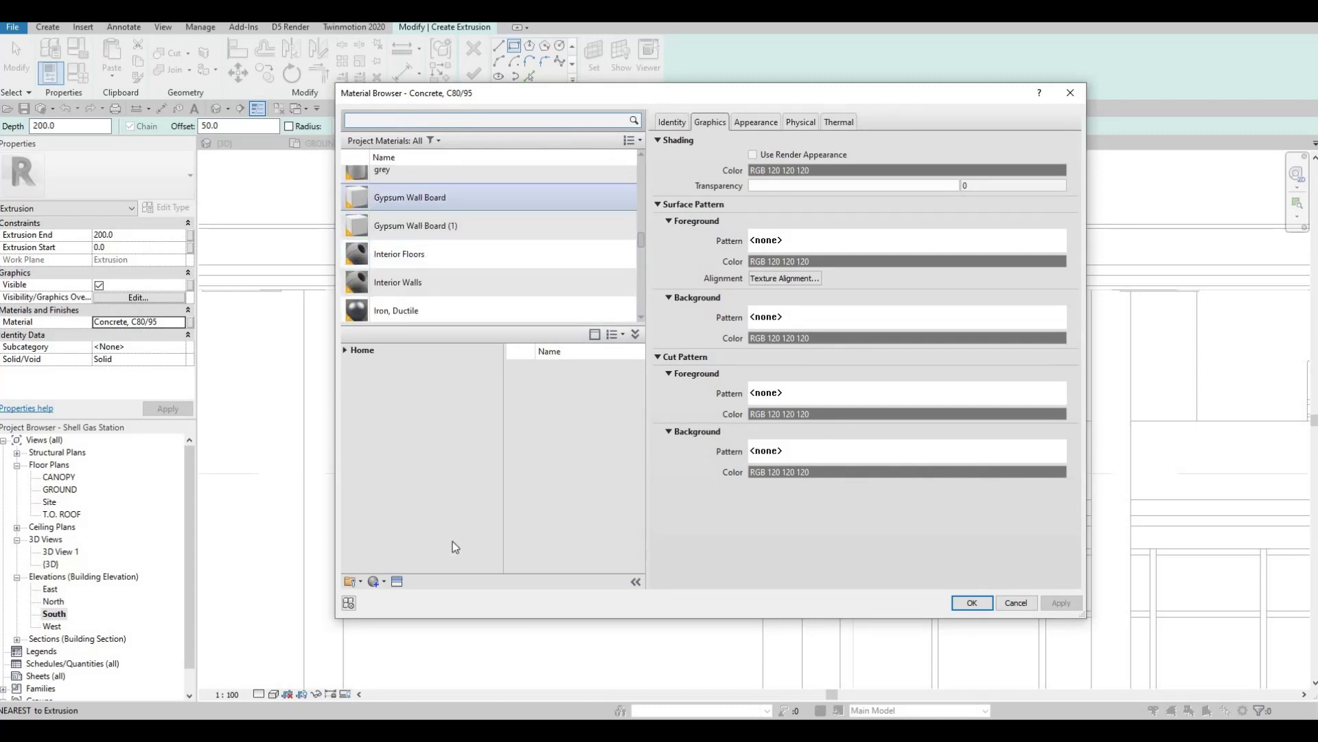
pyautogui.click(384, 583)
pyautogui.click(412, 606)
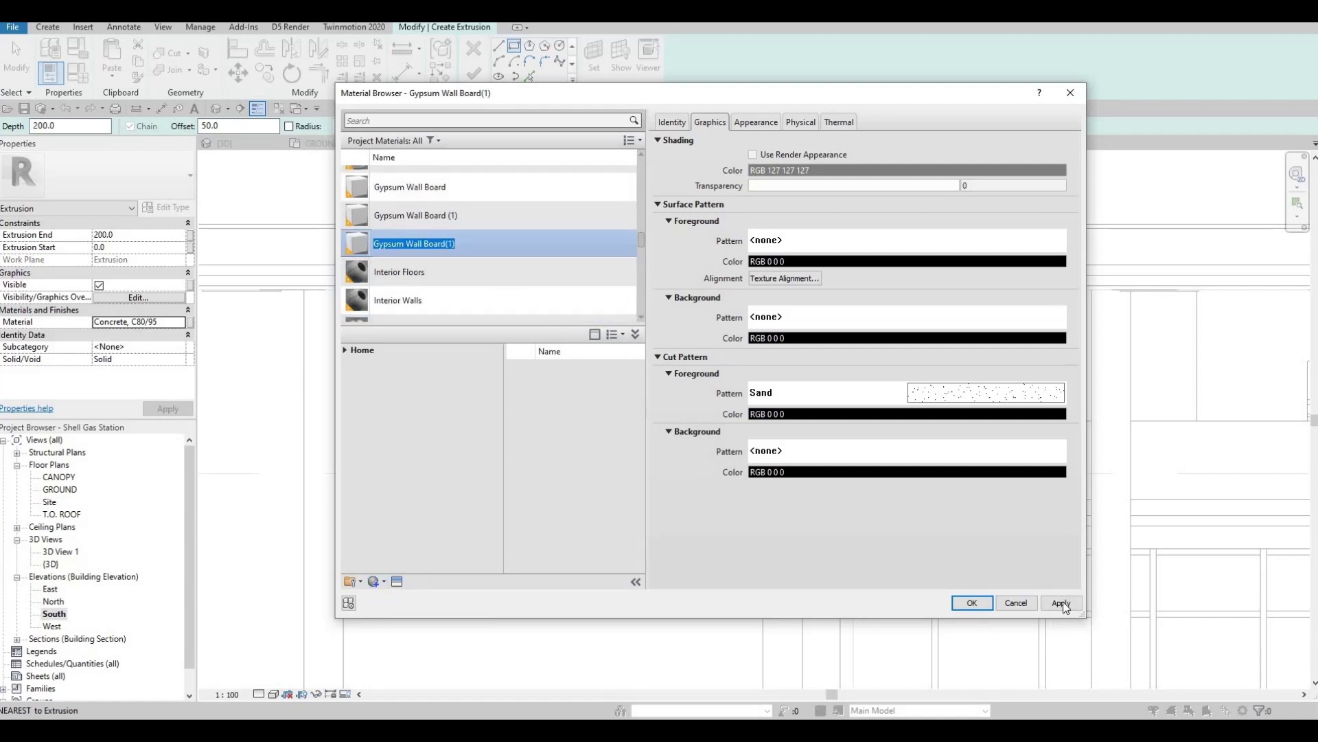
pyautogui.click(1046, 604)
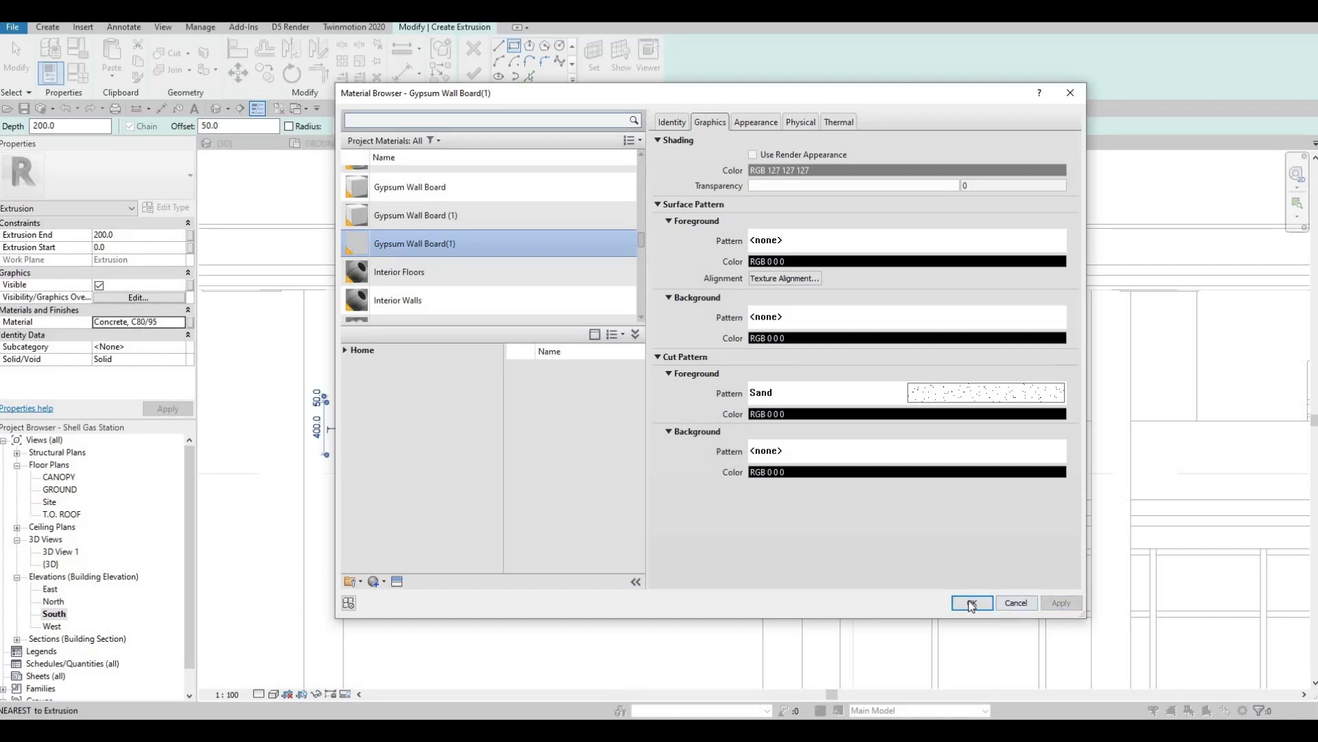
pyautogui.click(969, 606)
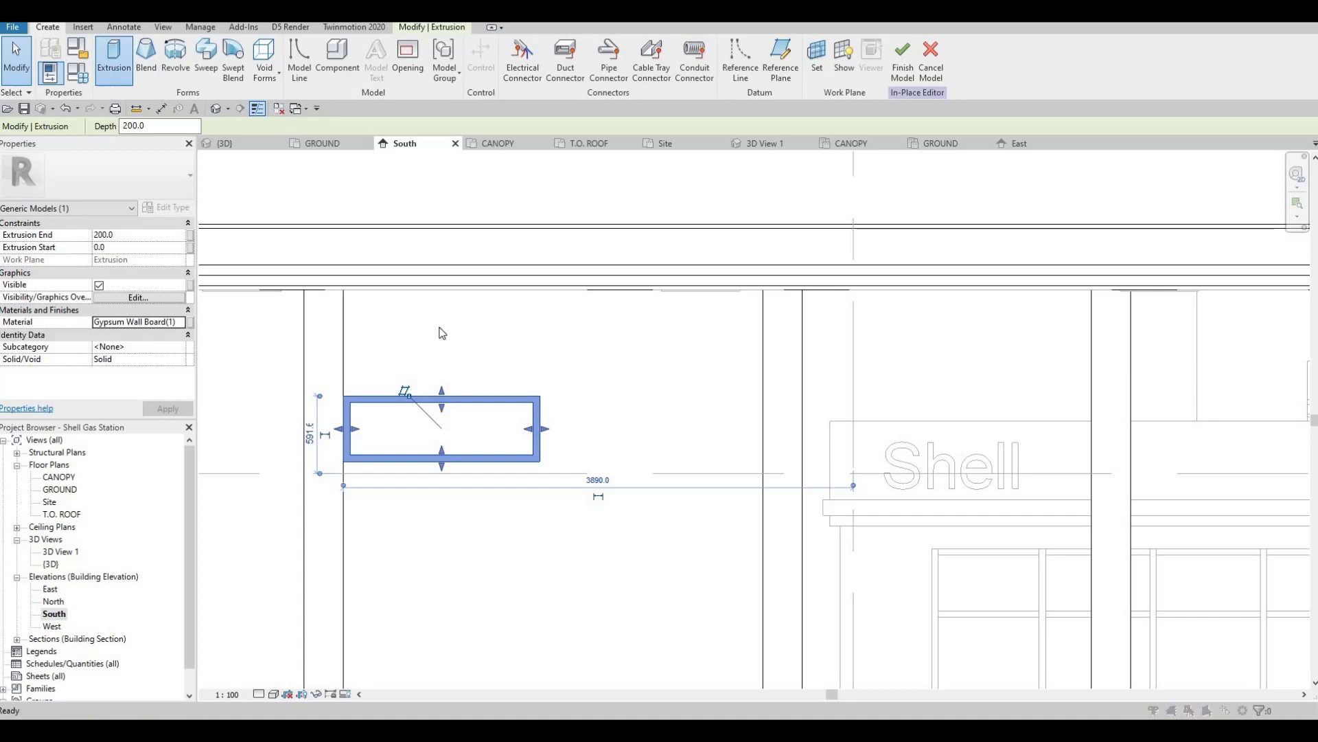
# - Start a second extrusion using the frame's face as the sketch plane
pyautogui.click(637, 437)
pyautogui.click(630, 449)
pyautogui.click(384, 399)
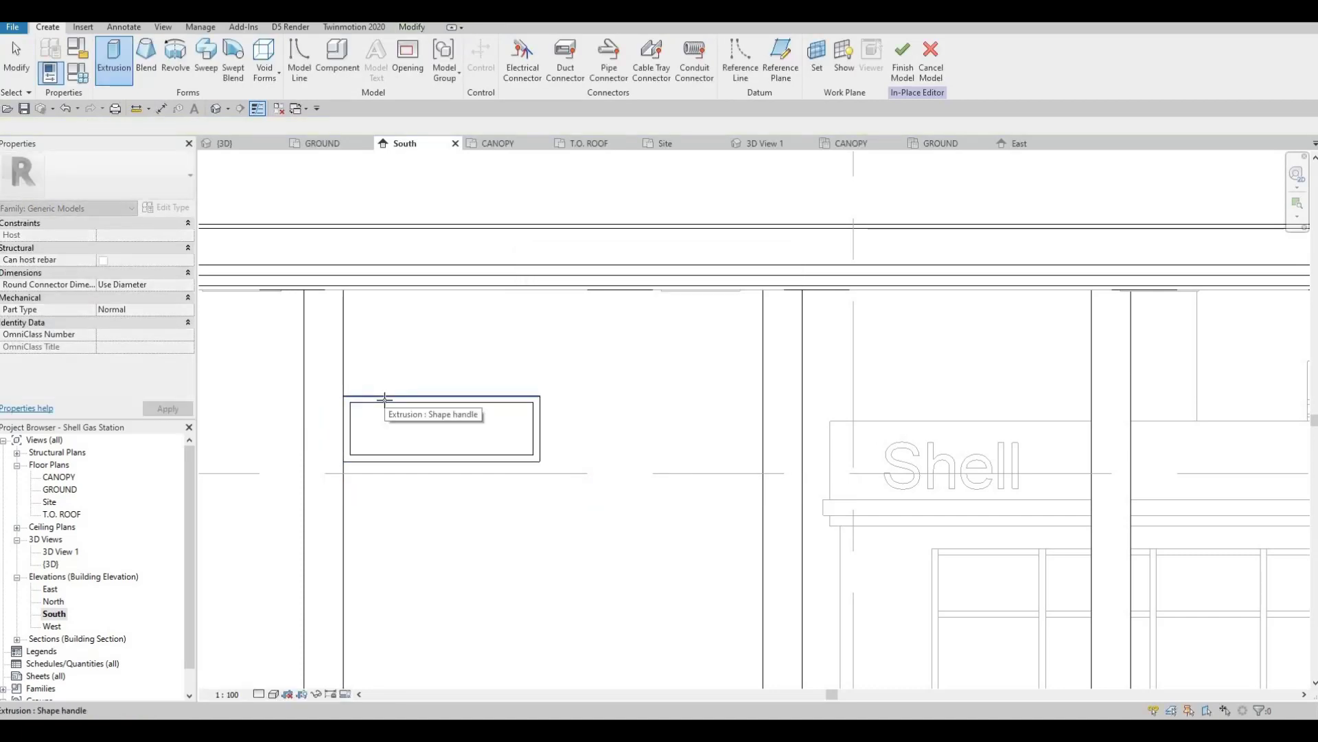
pyautogui.press('Tab')
pyautogui.press('Tab')
pyautogui.click(386, 406)
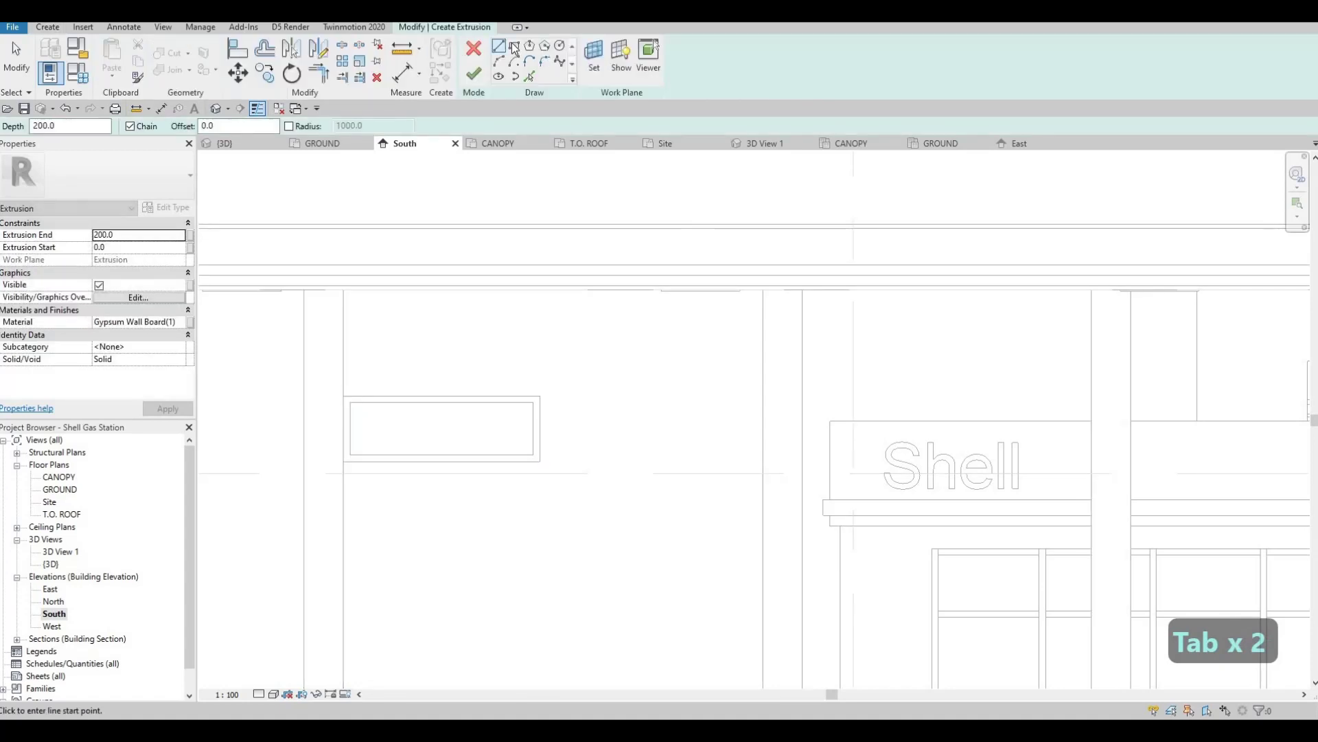
# - Draw a 400-high rectangle in the frame's left opening and check its dimensions
pyautogui.press('r')
pyautogui.press('c')
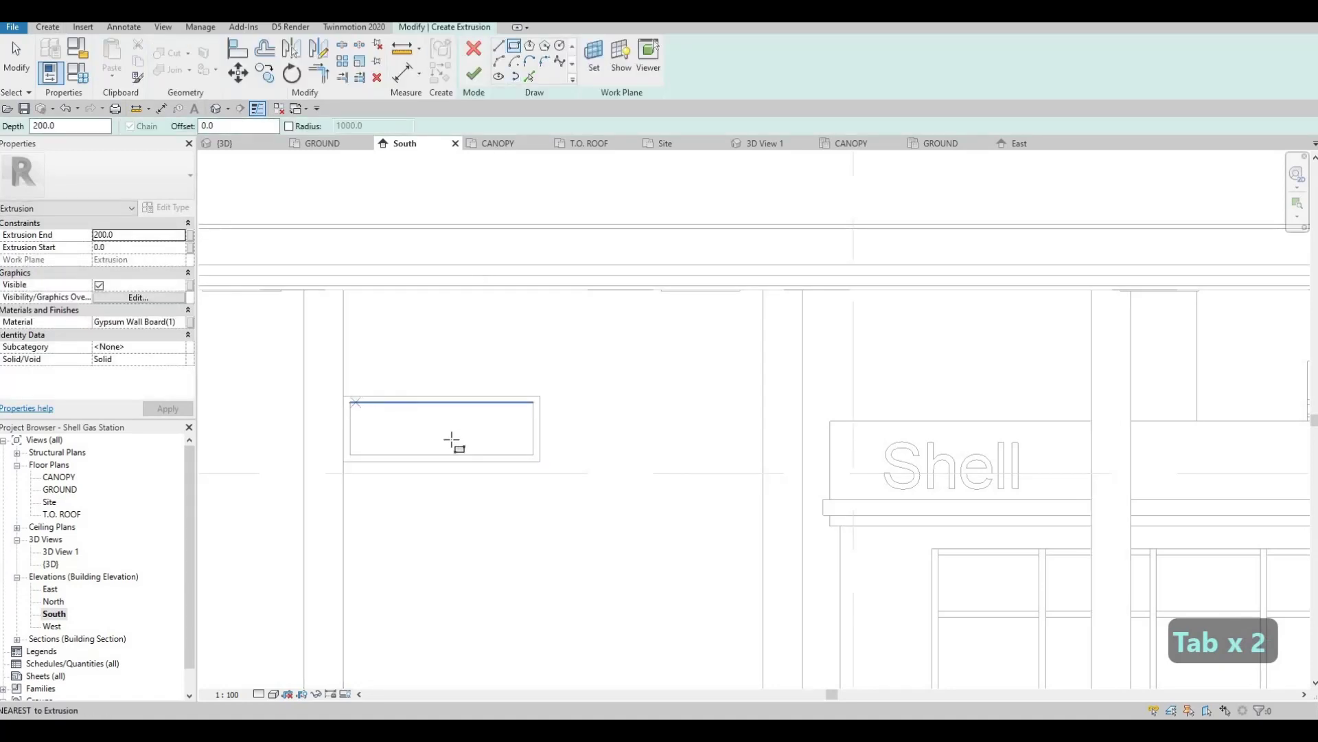
pyautogui.click(530, 454)
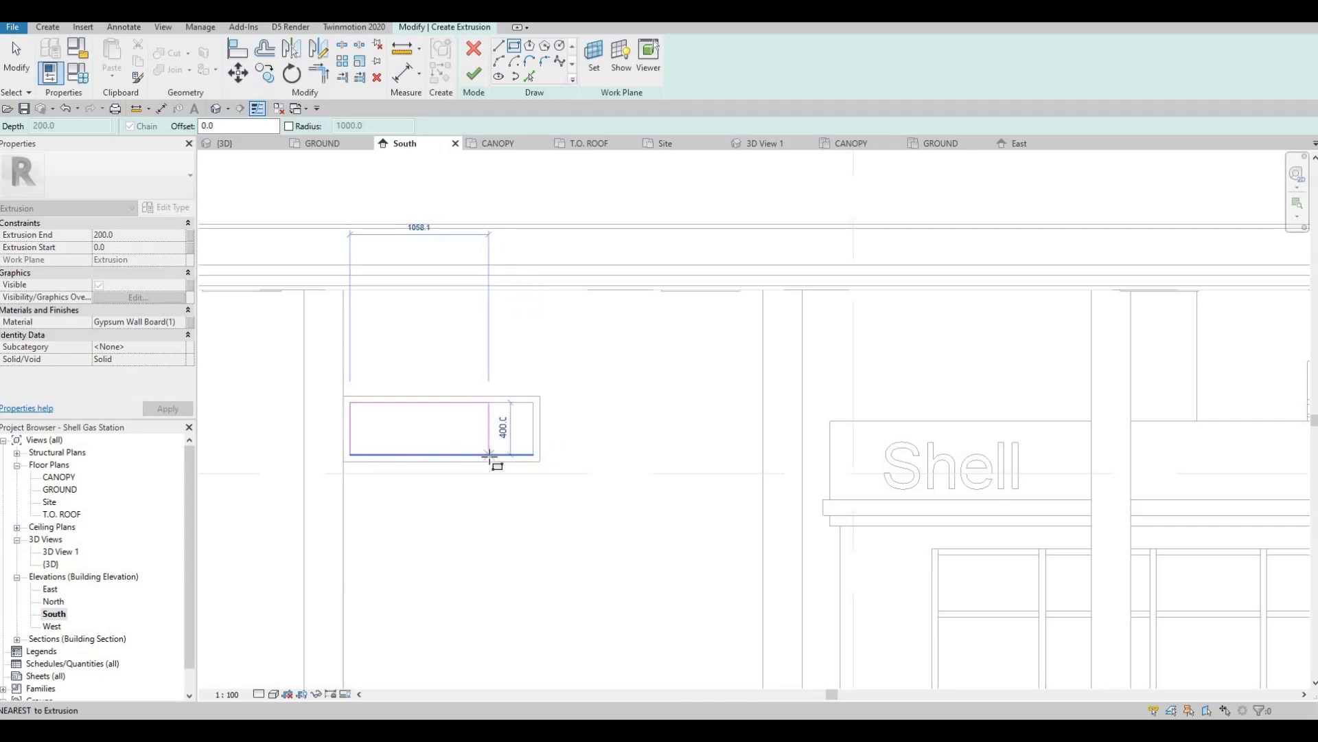
pyautogui.click(490, 455)
pyautogui.press('Escape')
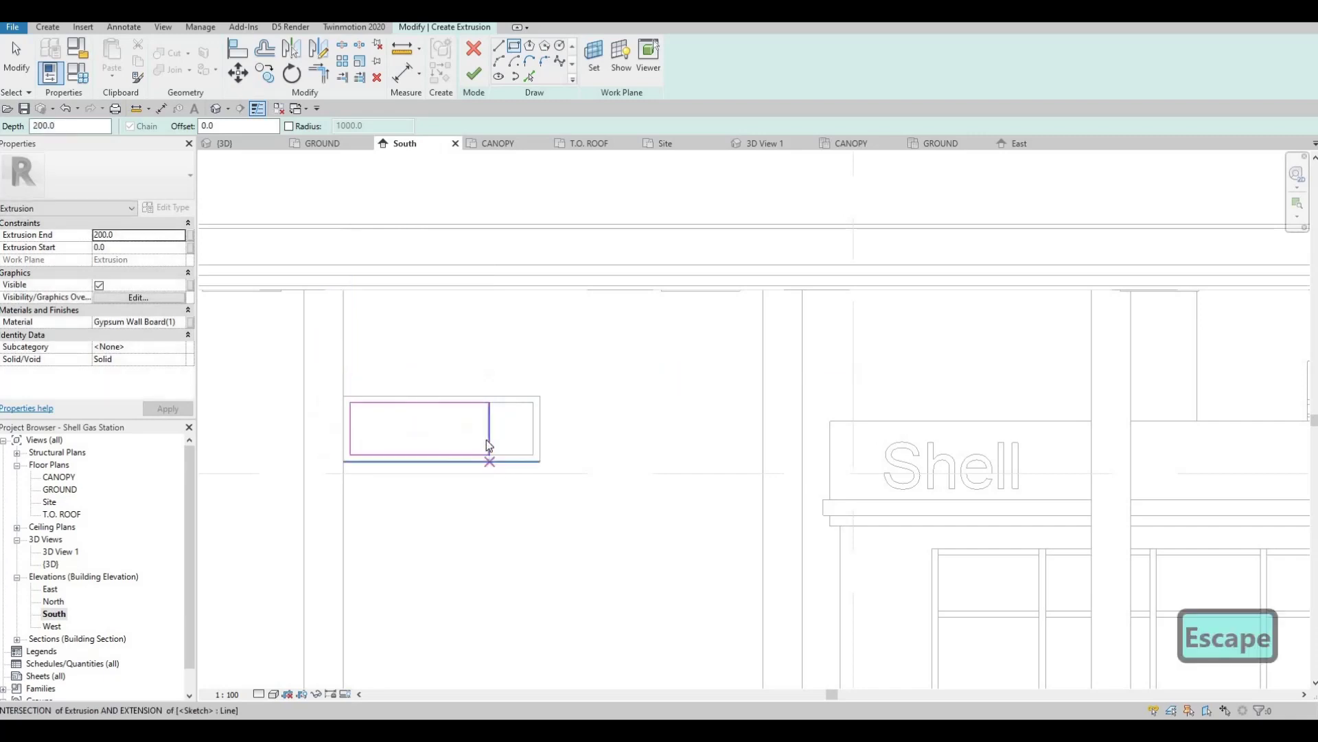
pyautogui.press('Escape')
pyautogui.click(367, 410)
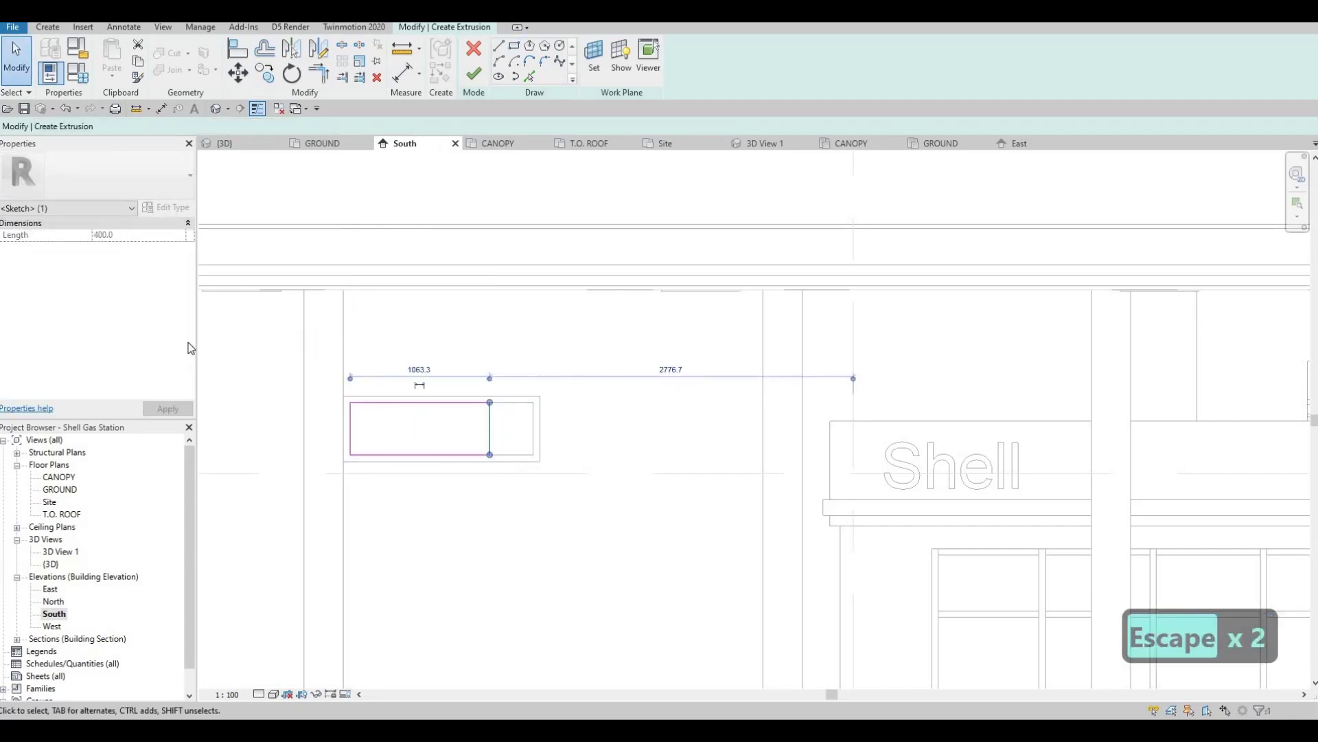
pyautogui.press('Escape')
pyautogui.press('Escape')
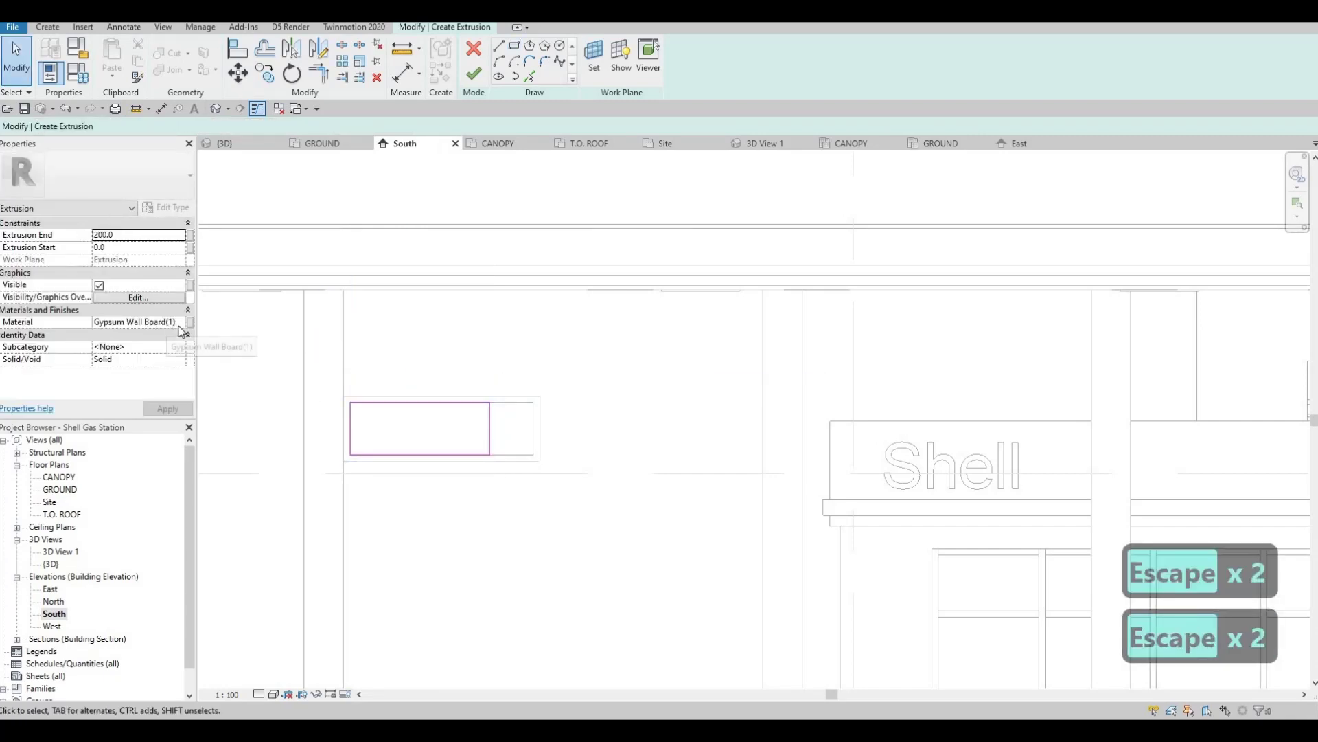
pyautogui.click(177, 324)
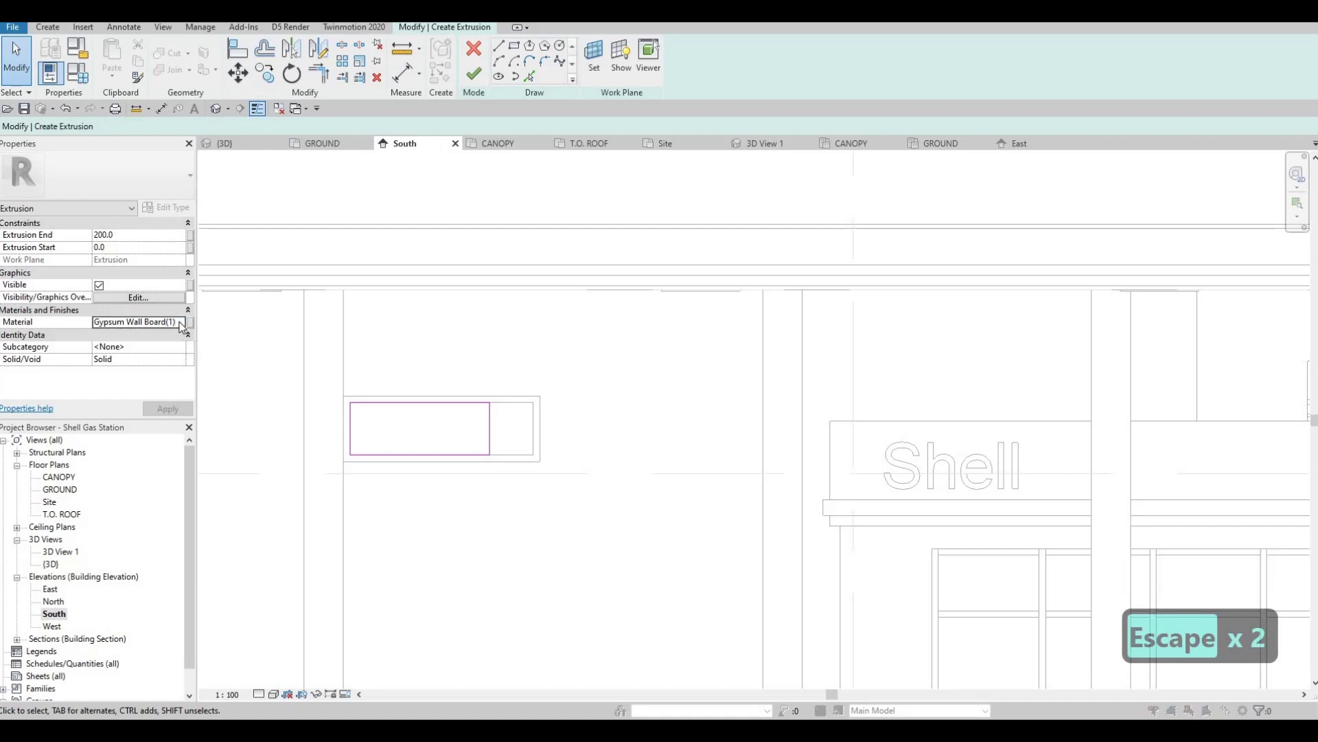
# - Assign Parking Stripe to the new panel and complete it as a solid
pyautogui.click(180, 323)
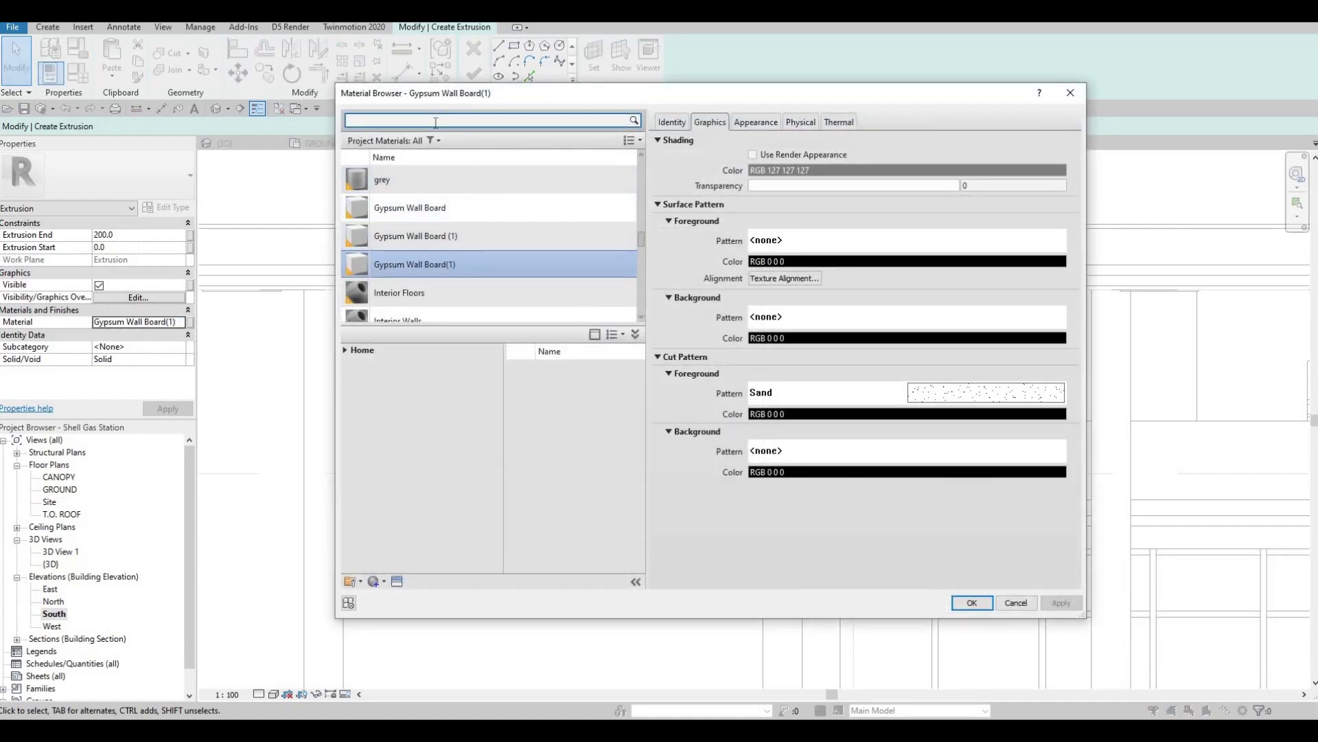
pyautogui.write('PARKI')
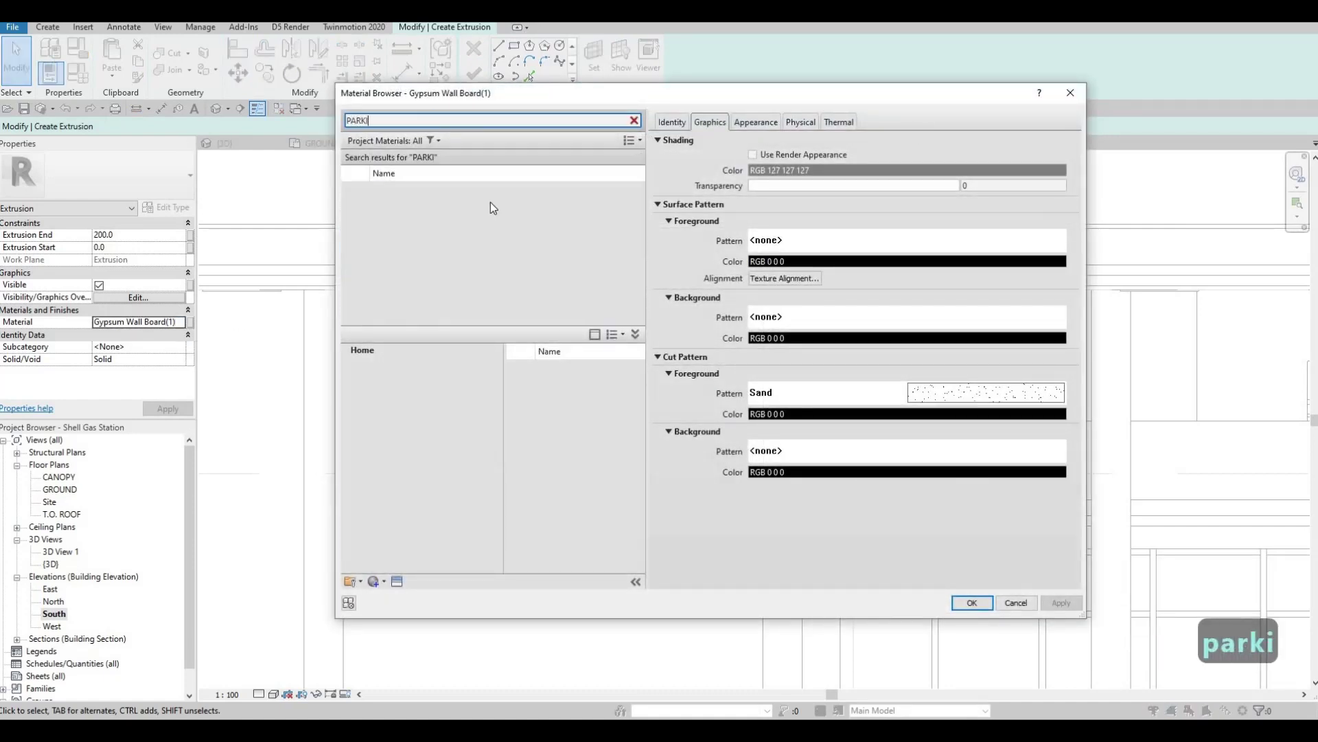
pyautogui.click(499, 196)
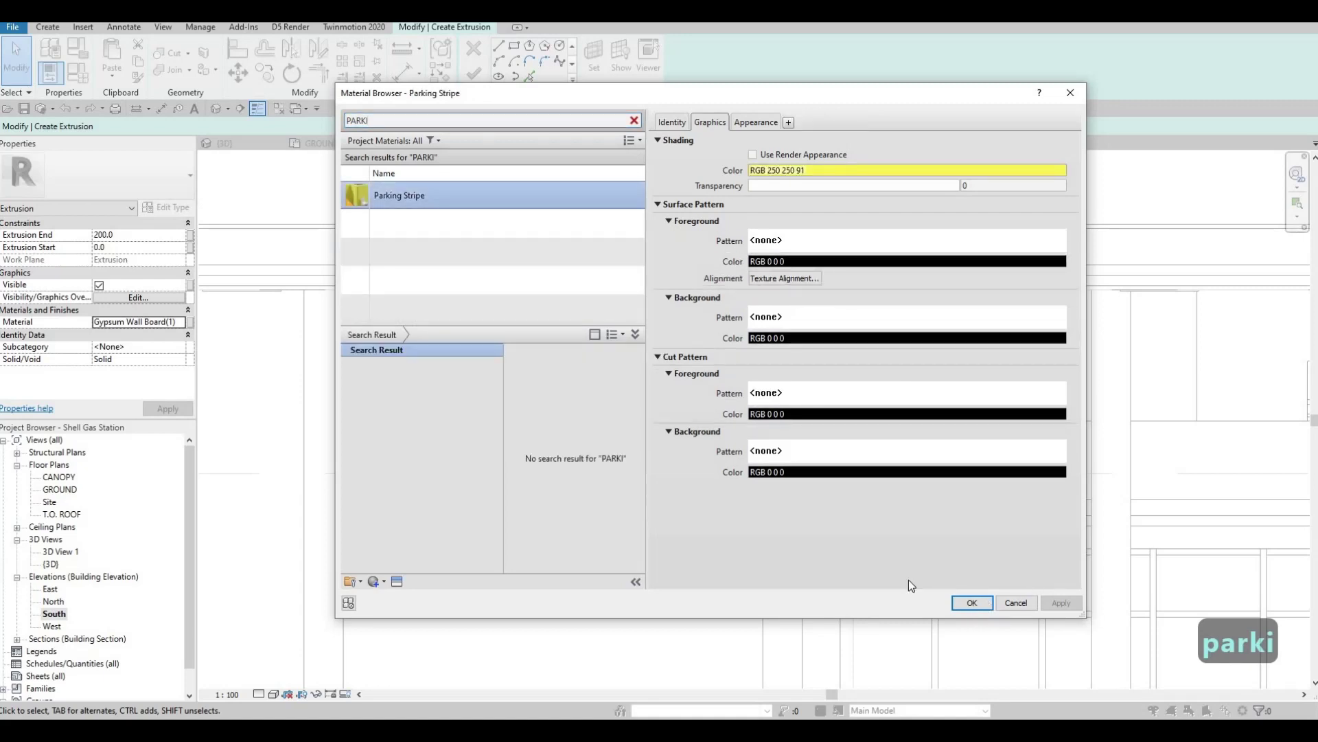
pyautogui.click(972, 602)
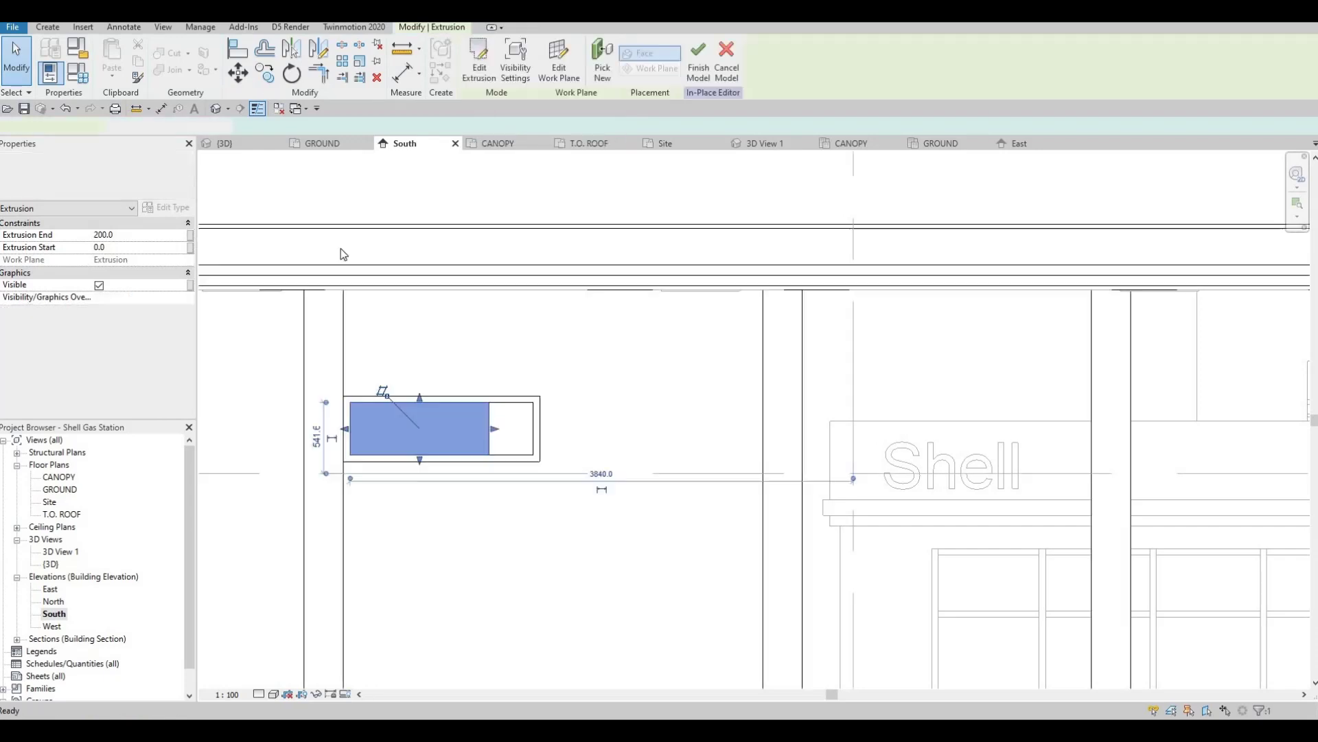
# - In the 3D view, select the yellow stripe piece and stretch its depth
pyautogui.click(253, 146)
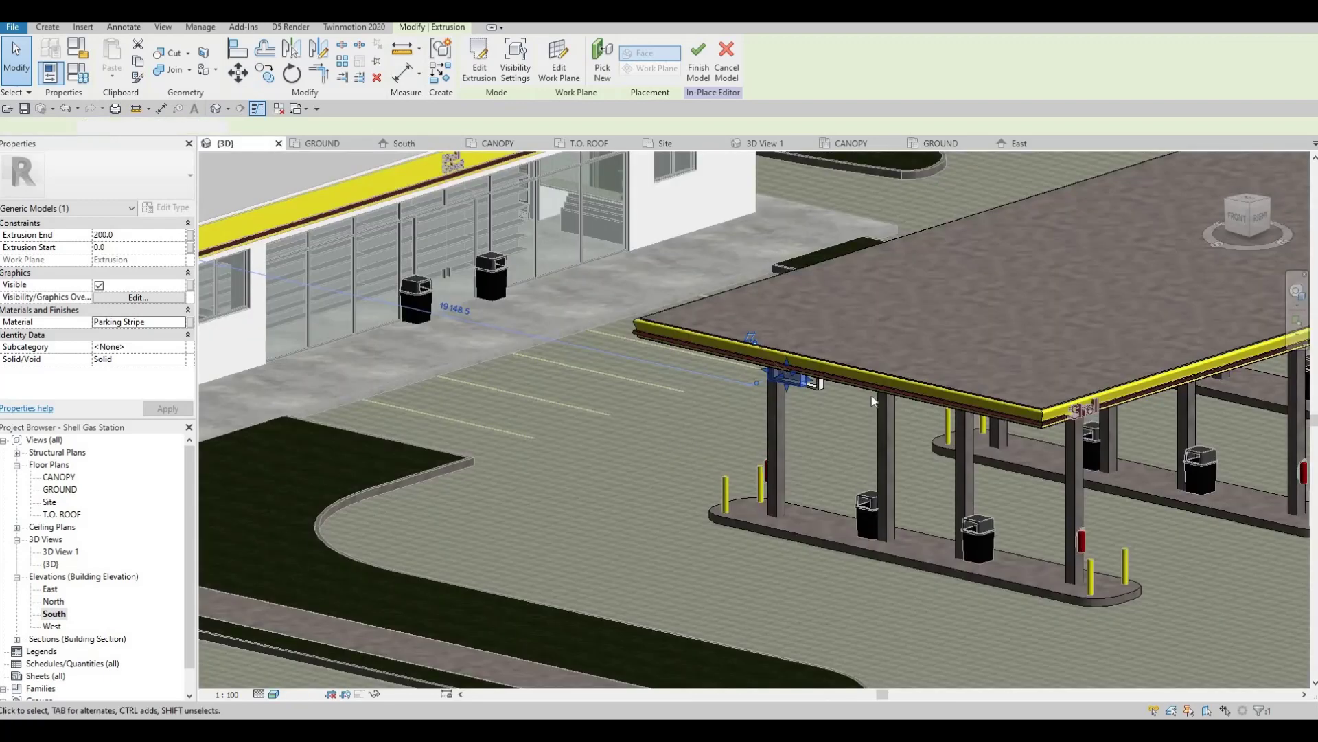
pyautogui.scroll(2, 833, 383)
pyautogui.scroll(3, 708, 394)
pyautogui.press('Escape')
pyautogui.scroll(2, 618, 341)
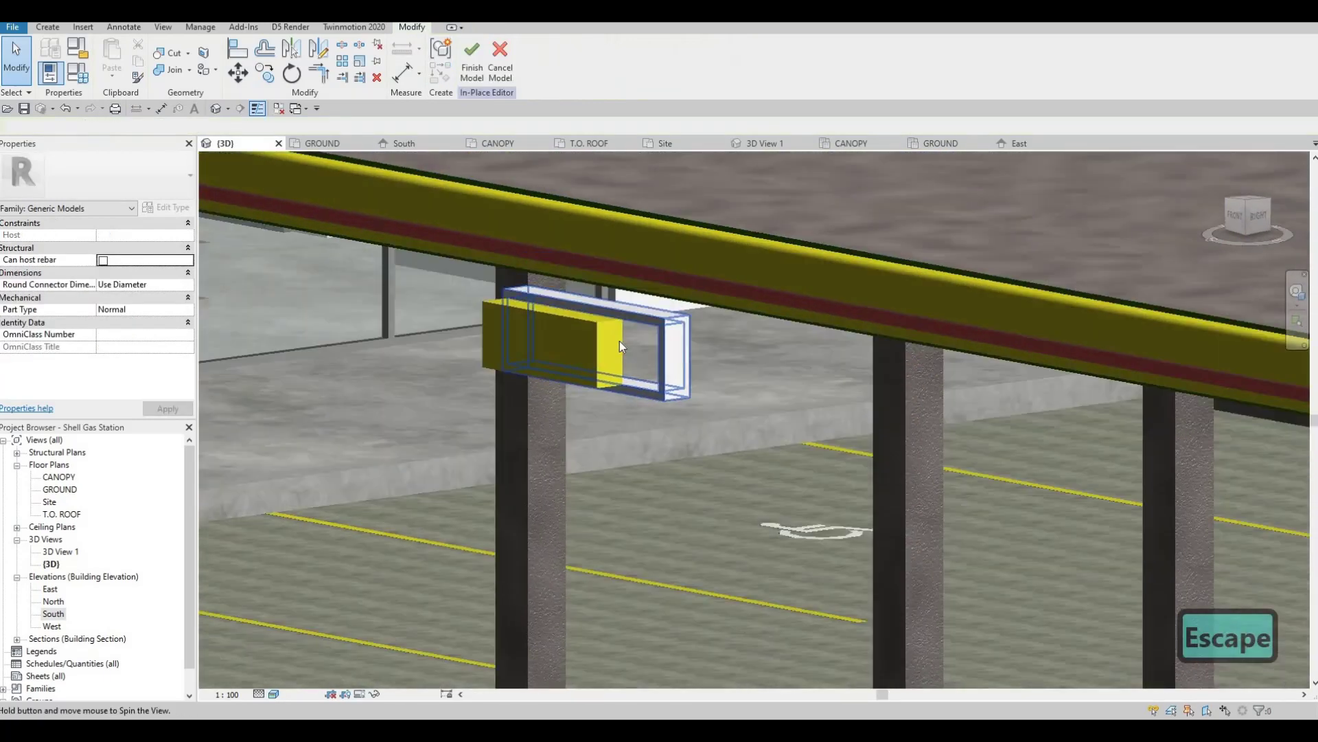
pyautogui.keyDown('shift'); pyautogui.moveTo(620, 342); pyautogui.dragTo(631, 344, button='middle'); pyautogui.keyUp('shift')
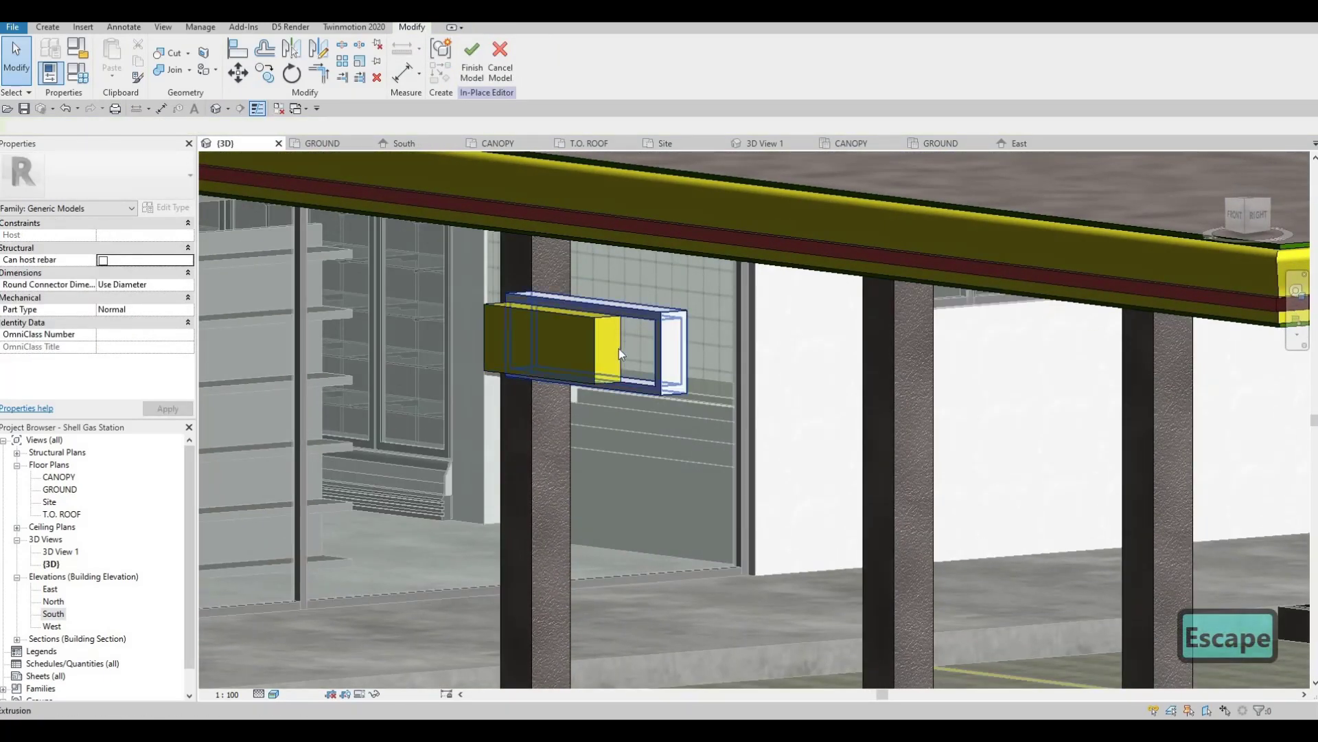
pyautogui.click(620, 349)
pyautogui.scroll(1, 614, 350)
pyautogui.scroll(1, 611, 351)
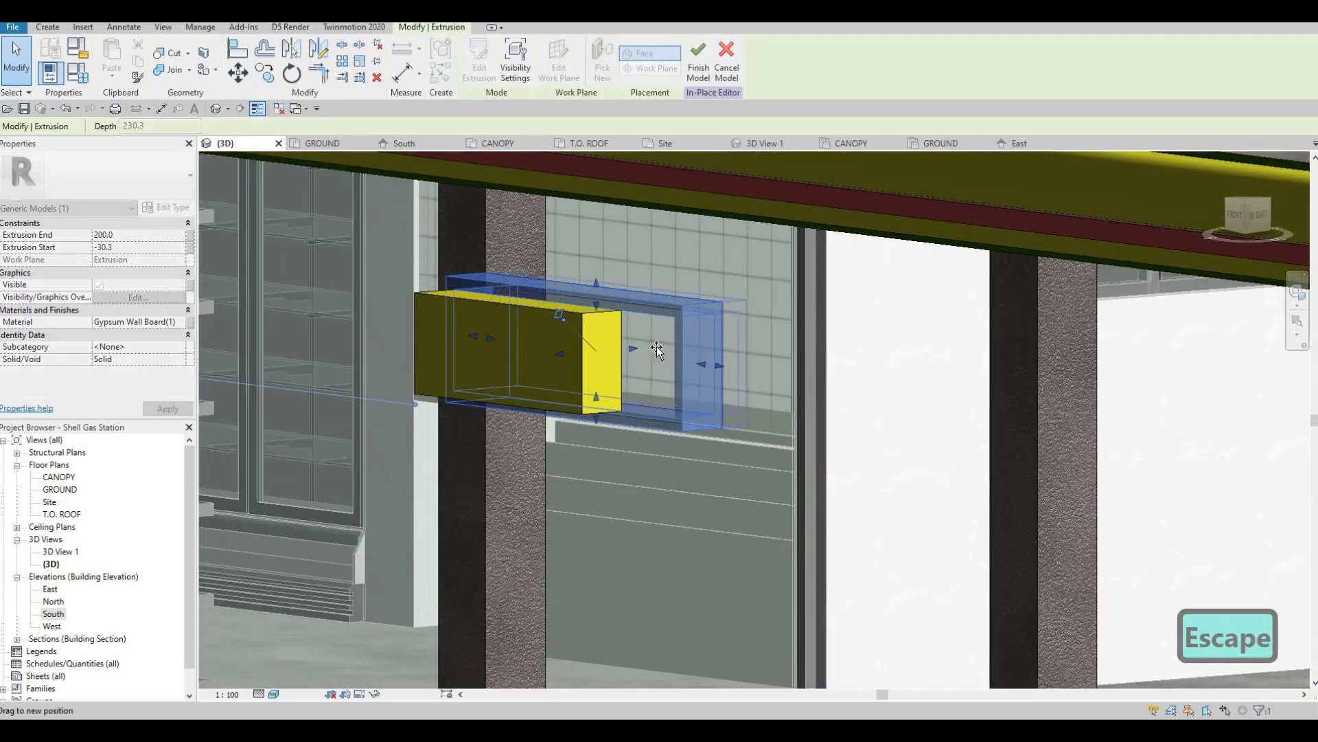
pyautogui.moveTo(655, 347)
pyautogui.mouseDown()
pyautogui.moveTo(606, 364)
pyautogui.moveTo(621, 323)
pyautogui.mouseUp()
pyautogui.press('Escape')
pyautogui.press('Escape')
pyautogui.click(584, 356)
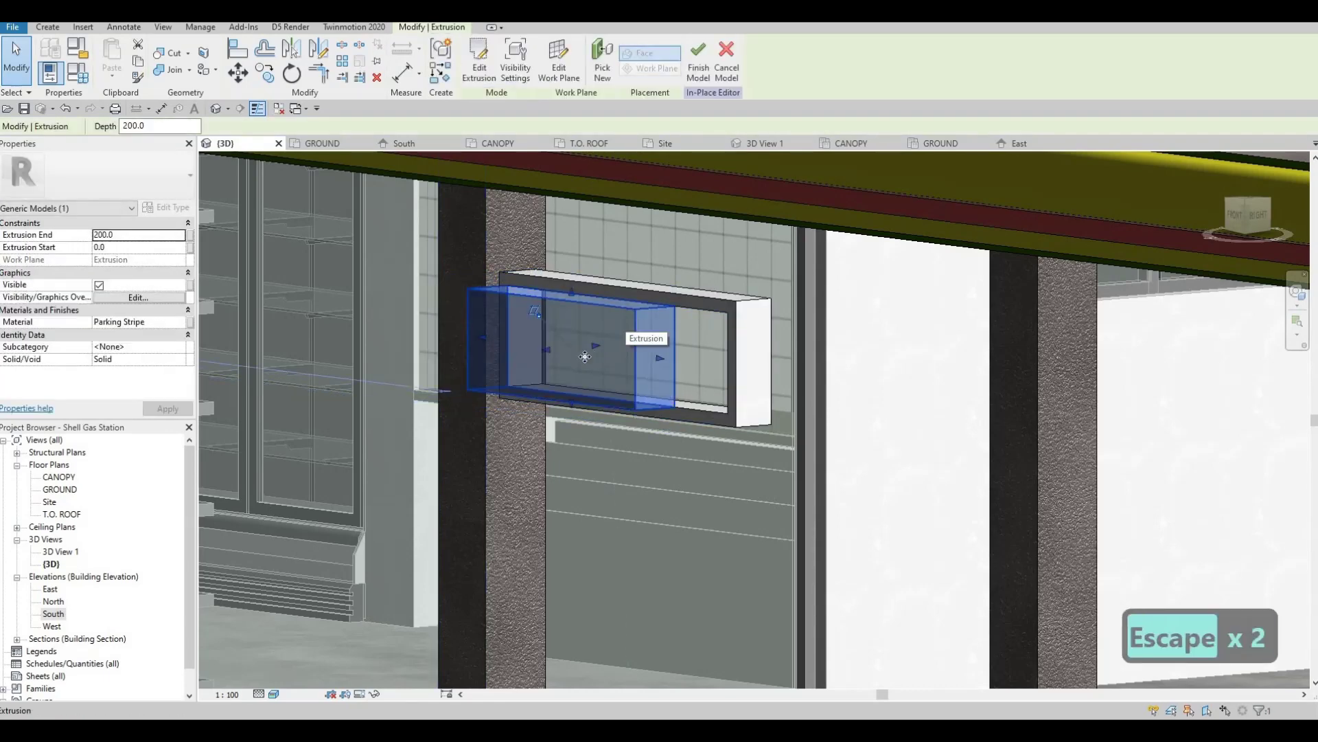
pyautogui.scroll(2, 585, 357)
pyautogui.moveTo(604, 357)
pyautogui.mouseDown()
pyautogui.moveTo(624, 358)
pyautogui.moveTo(568, 363)
pyautogui.moveTo(563, 388)
pyautogui.mouseUp()
pyautogui.press('Escape')
pyautogui.press('Escape')
# - Orbit around the sign and drag the stripe piece's front end into place
pyautogui.moveTo(579, 398)
pyautogui.keyDown('shift'); pyautogui.mouseDown(button='middle')
pyautogui.moveTo(555, 401)
pyautogui.moveTo(621, 388)
pyautogui.moveTo(662, 346)
pyautogui.mouseUp(button='middle'); pyautogui.keyUp('shift')
pyautogui.press('Escape')
pyautogui.press('Escape')
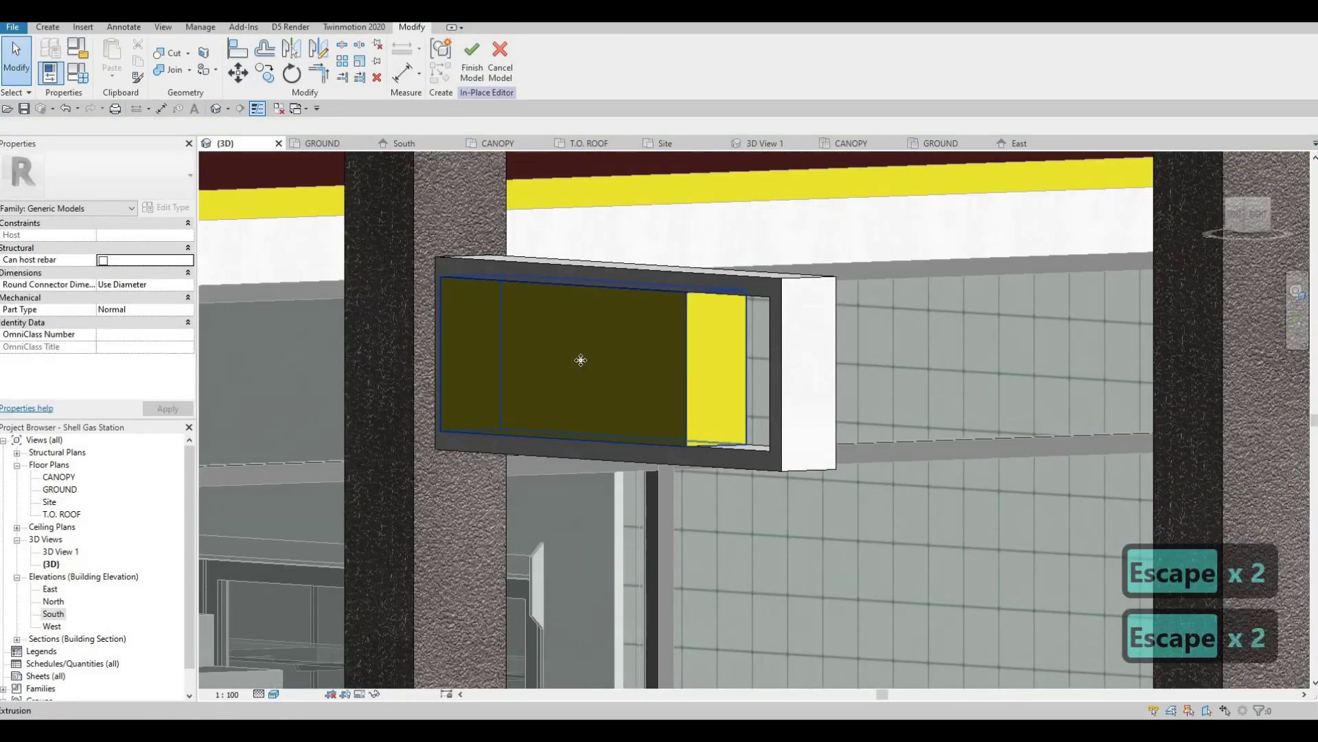
pyautogui.click(563, 365)
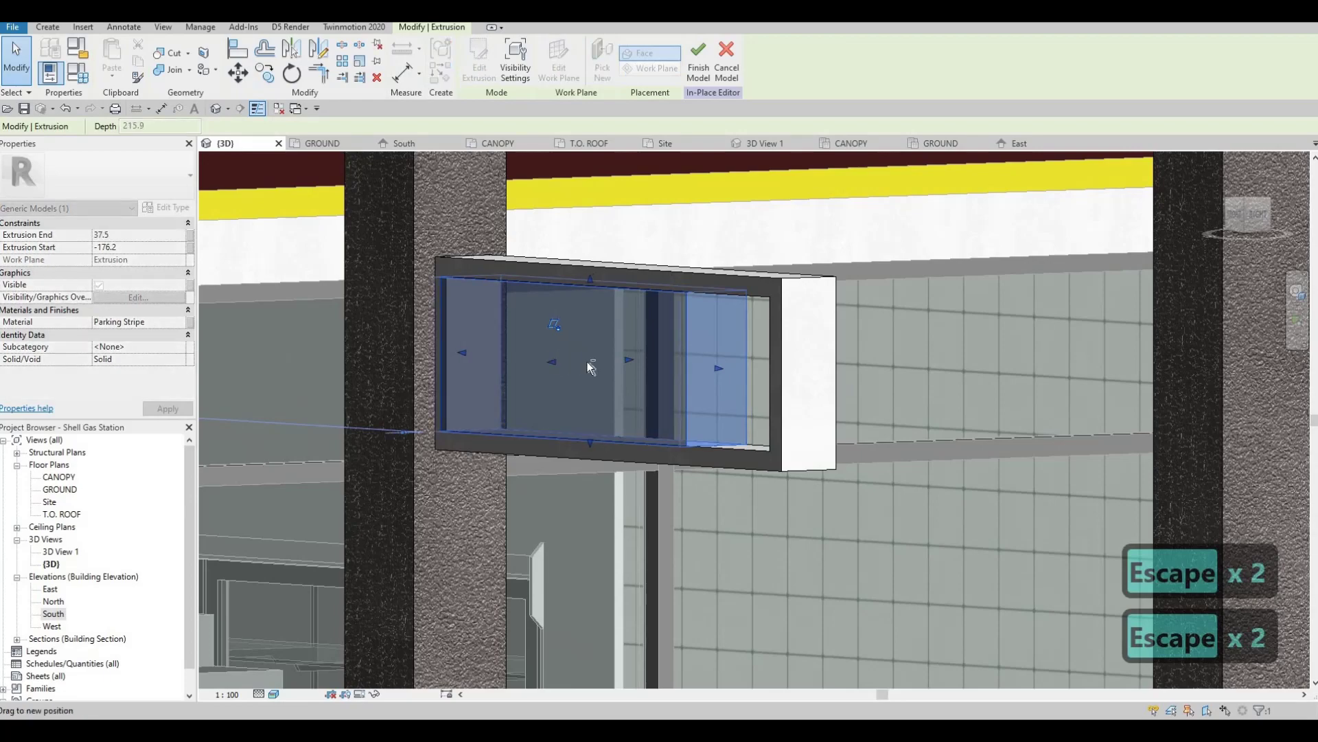
pyautogui.press('Escape')
pyautogui.moveTo(624, 404)
pyautogui.keyDown('shift'); pyautogui.mouseDown(button='middle')
pyautogui.moveTo(586, 419)
pyautogui.moveTo(457, 407)
pyautogui.moveTo(447, 389)
pyautogui.moveTo(524, 403)
pyautogui.moveTo(506, 368)
pyautogui.moveTo(561, 370)
pyautogui.moveTo(543, 362)
pyautogui.mouseUp(button='middle'); pyautogui.keyUp('shift')
pyautogui.click(562, 358)
pyautogui.moveTo(542, 362); pyautogui.dragTo(553, 362)
pyautogui.moveTo(643, 402); pyautogui.dragTo(583, 390)
pyautogui.keyDown('shift'); pyautogui.moveTo(583, 389); pyautogui.dragTo(632, 361, button='middle'); pyautogui.keyUp('shift')
pyautogui.press('Escape')
# - Drag the stripe's back end so it spans -205.6 to 30, then reopen South
pyautogui.click(585, 390)
pyautogui.moveTo(640, 355); pyautogui.dragTo(629, 374)
pyautogui.moveTo(628, 376)
pyautogui.keyDown('shift'); pyautogui.mouseDown(button='middle')
pyautogui.moveTo(725, 408)
pyautogui.moveTo(716, 436)
pyautogui.moveTo(683, 400)
pyautogui.moveTo(721, 409)
pyautogui.moveTo(652, 414)
pyautogui.moveTo(122, 581)
pyautogui.mouseUp(button='middle'); pyautogui.keyUp('shift')
pyautogui.press('Escape')
pyautogui.doubleClick(51, 615)
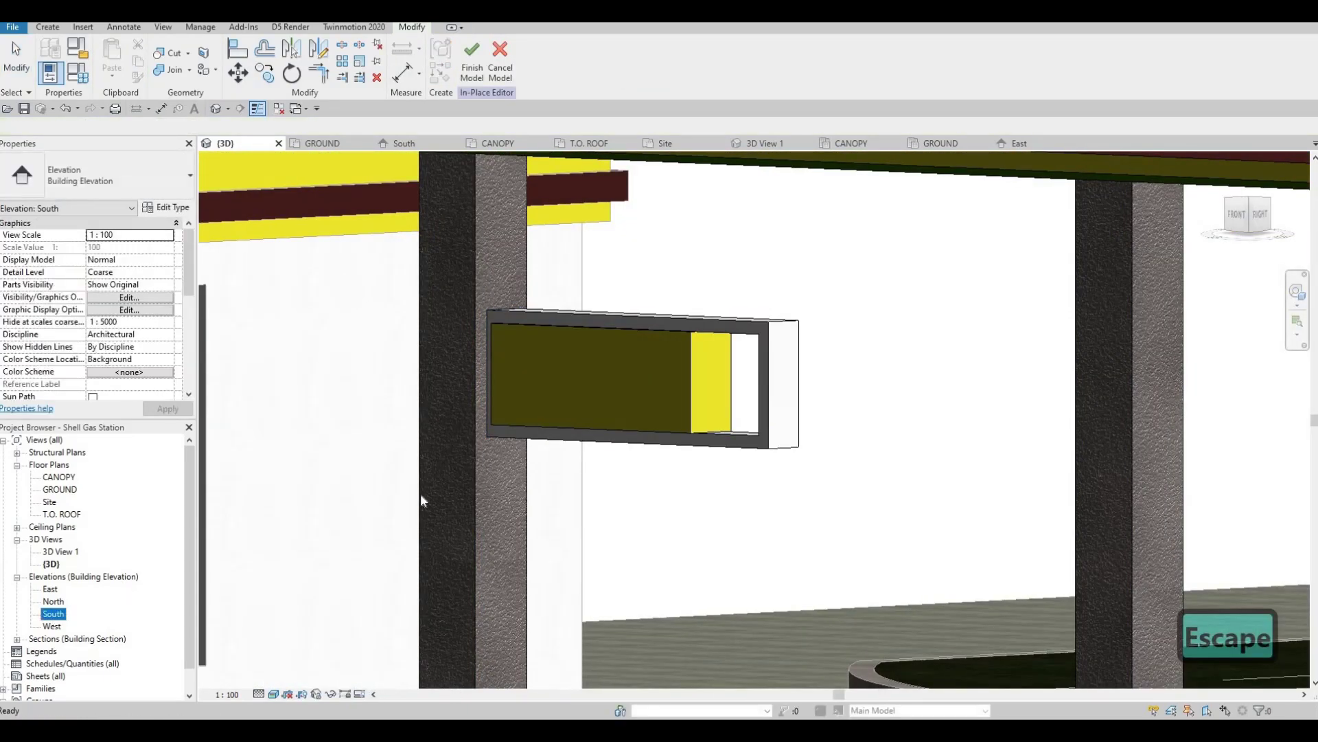
pyautogui.moveTo(413, 327); pyautogui.dragTo(414, 293, button='middle')
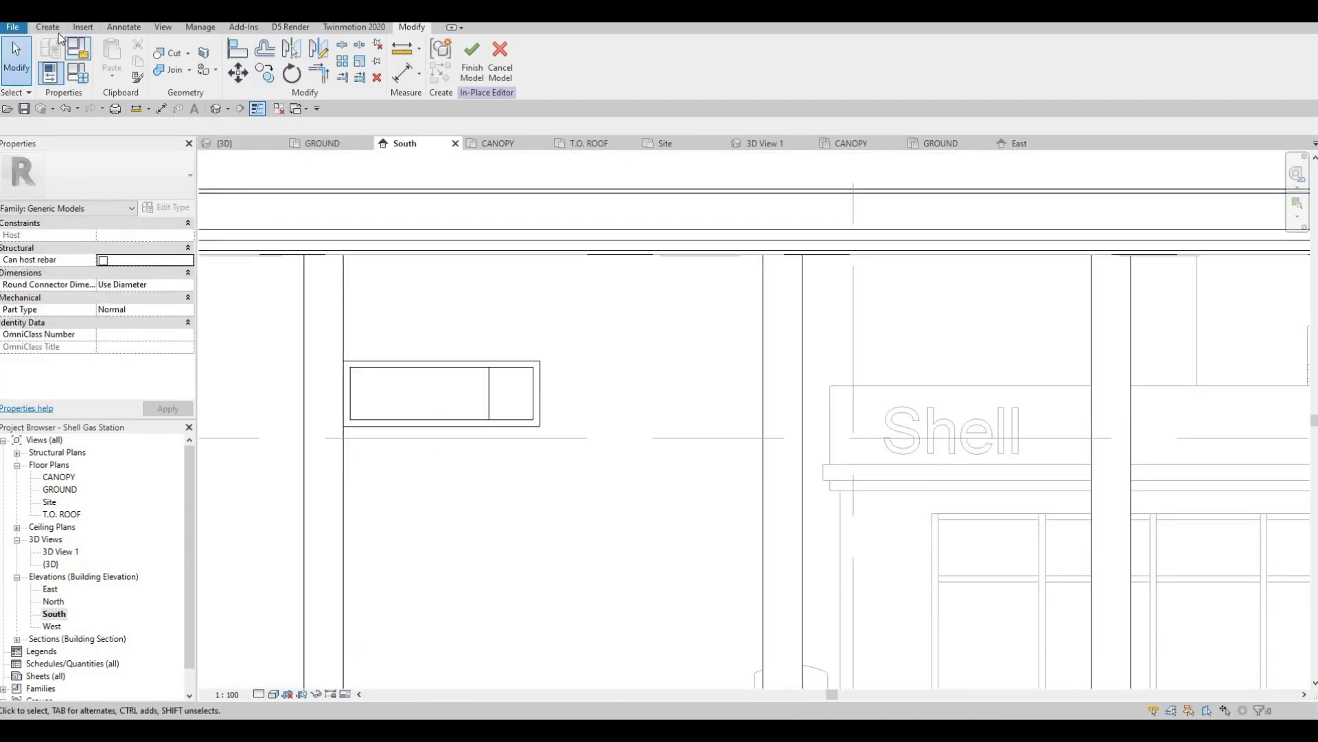
# - Start a third extrusion on the sign face and sketch a square over its right end
pyautogui.click(113, 60)
pyautogui.press('Return')
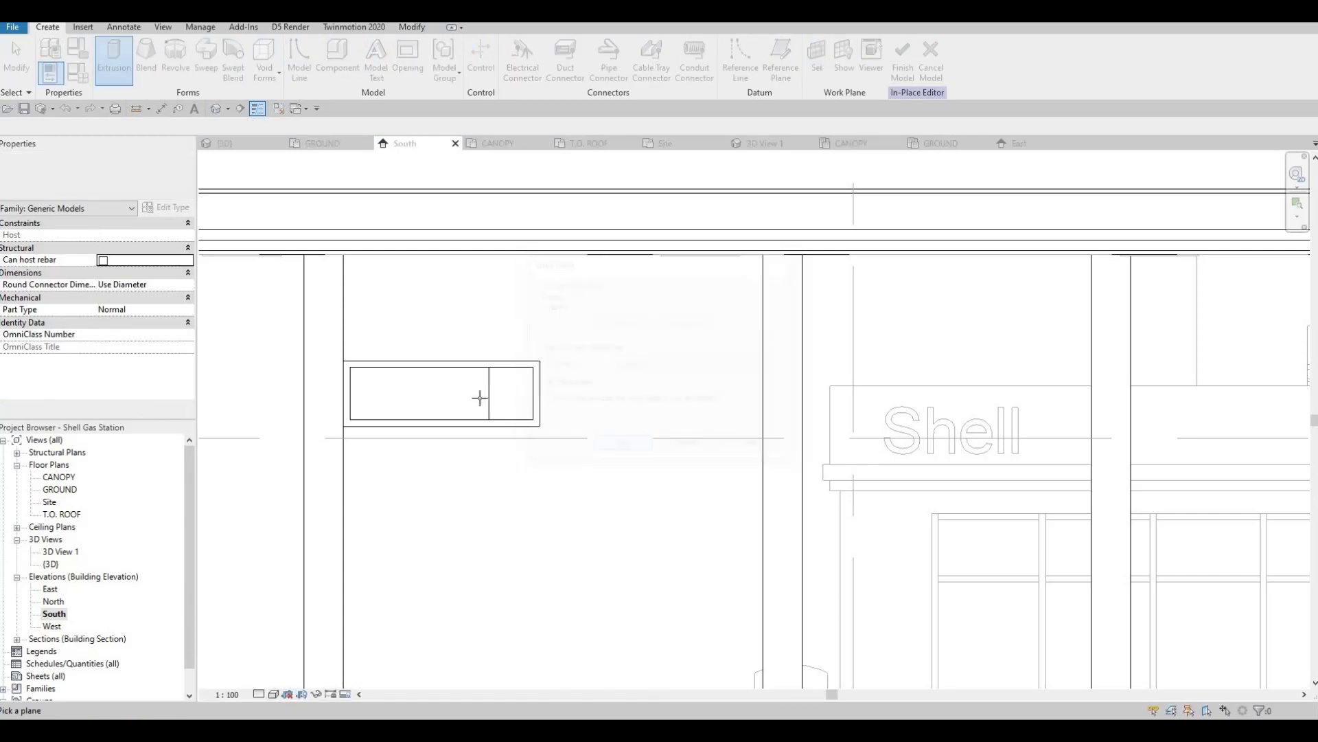
pyautogui.click(492, 409)
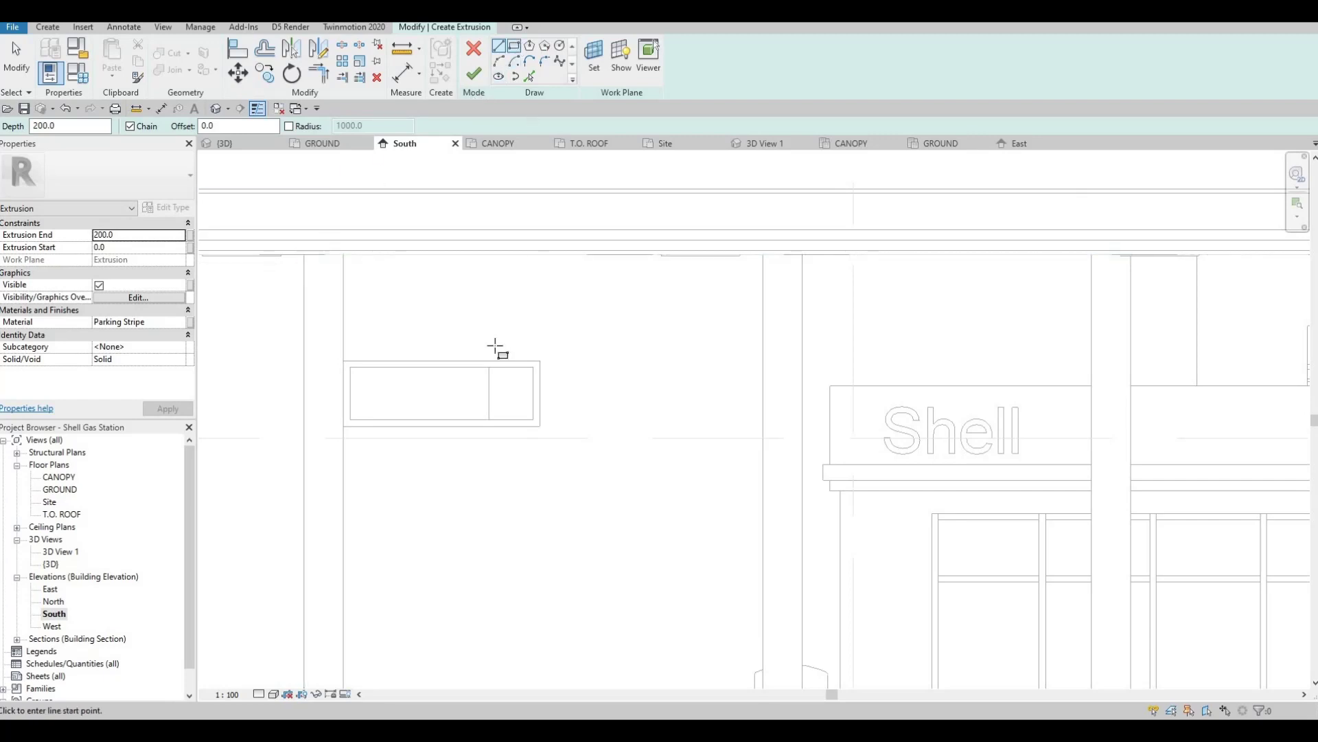
pyautogui.press('r')
pyautogui.press('c')
pyautogui.click(490, 368)
pyautogui.scroll(1, 486, 368)
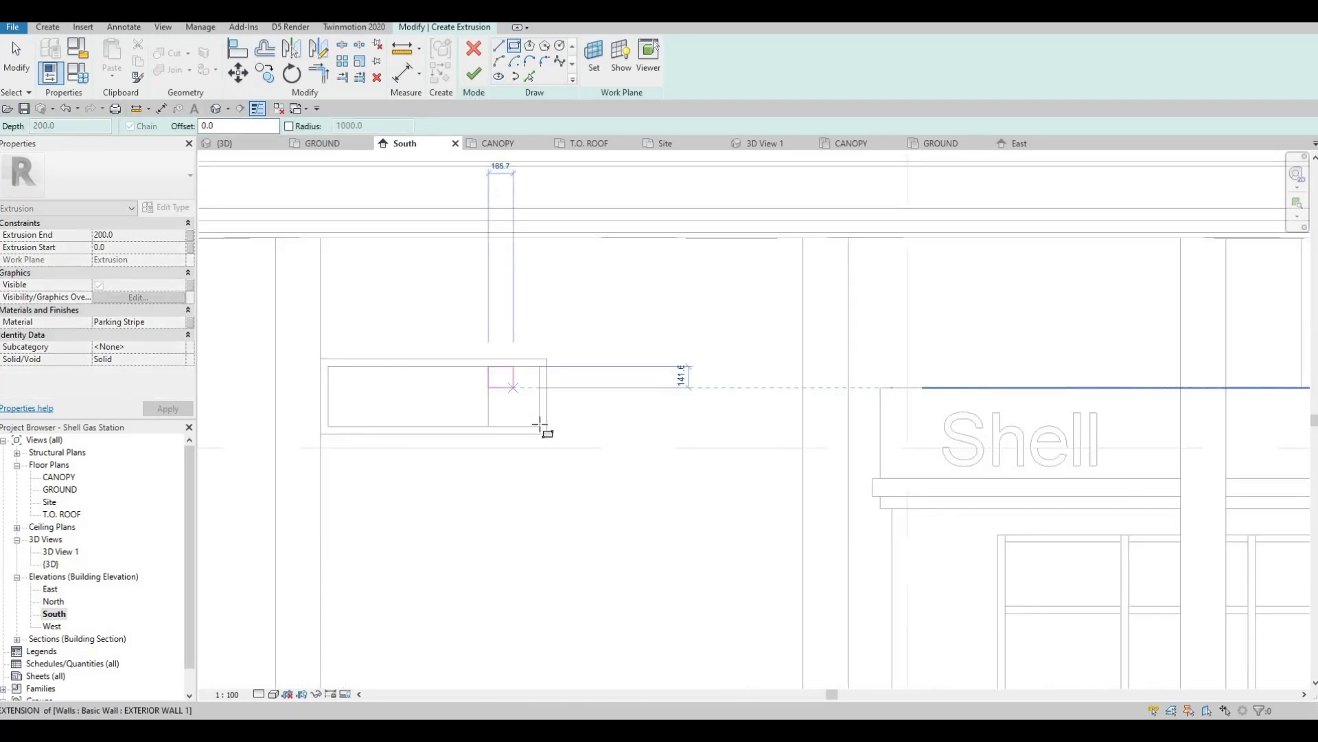
pyautogui.click(539, 426)
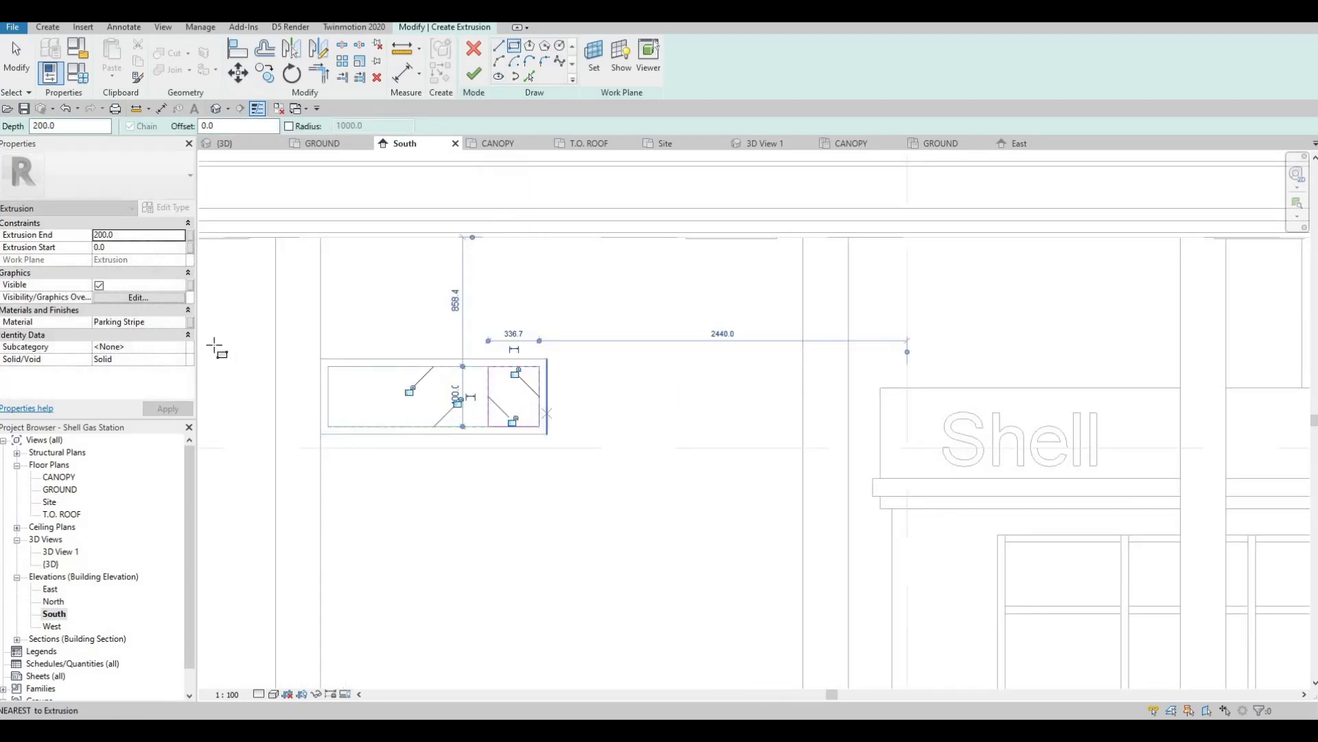
pyautogui.click(180, 324)
pyautogui.write('A')
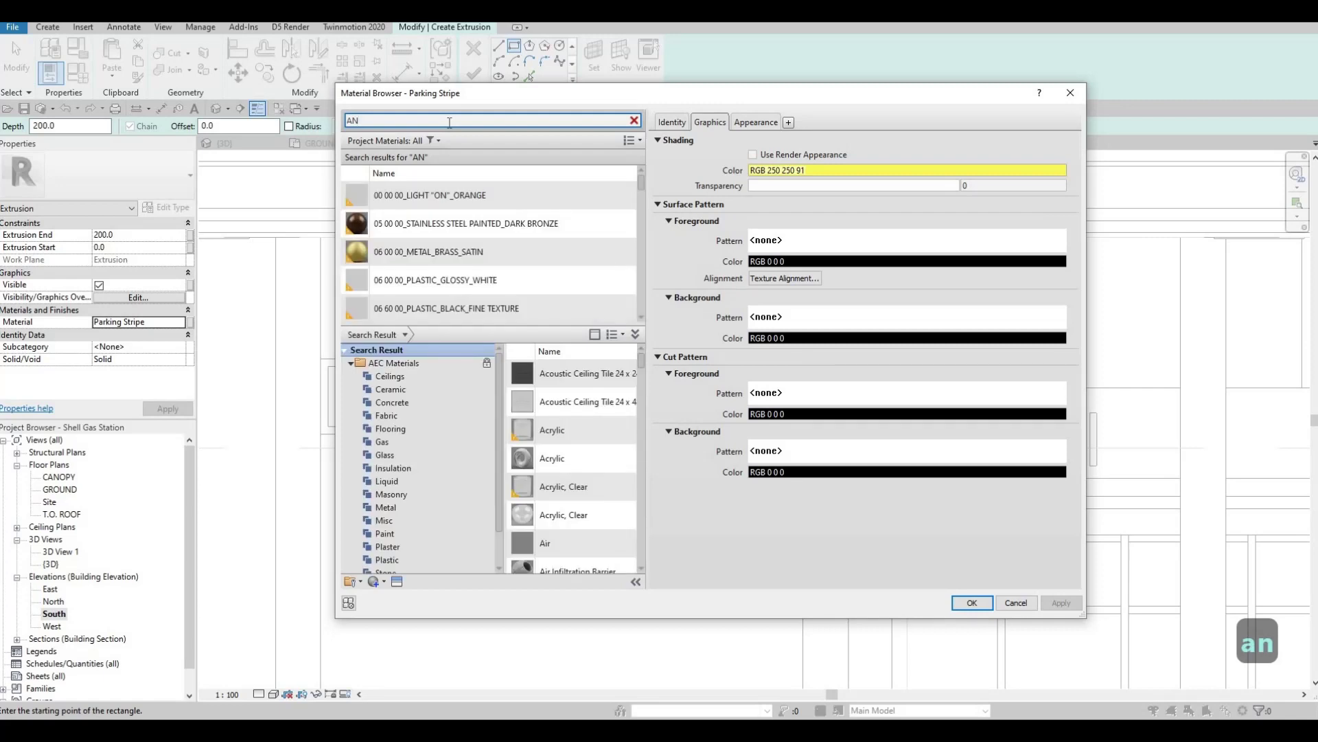
pyautogui.write('NO')
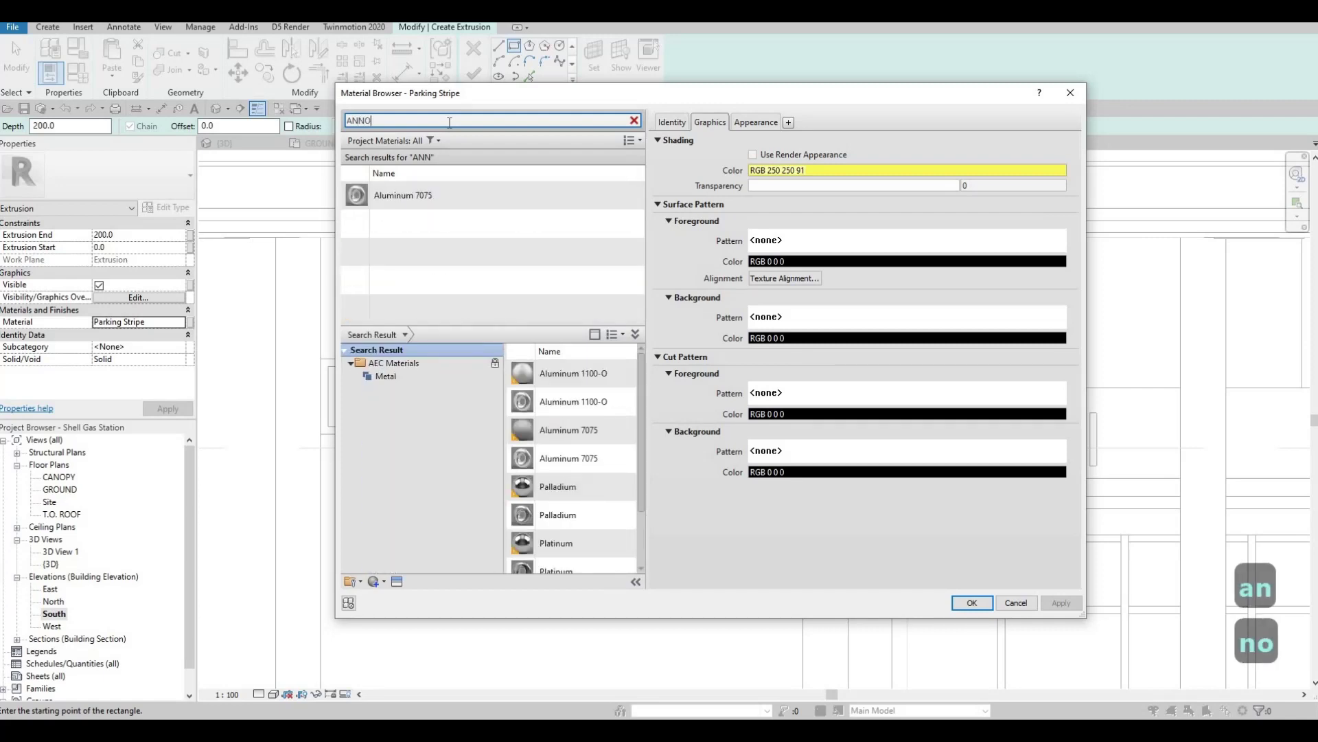
# - Search 'ALUM' and assign Aluminum, Anodized Red to the third extrusion
pyautogui.press('BackSpace')
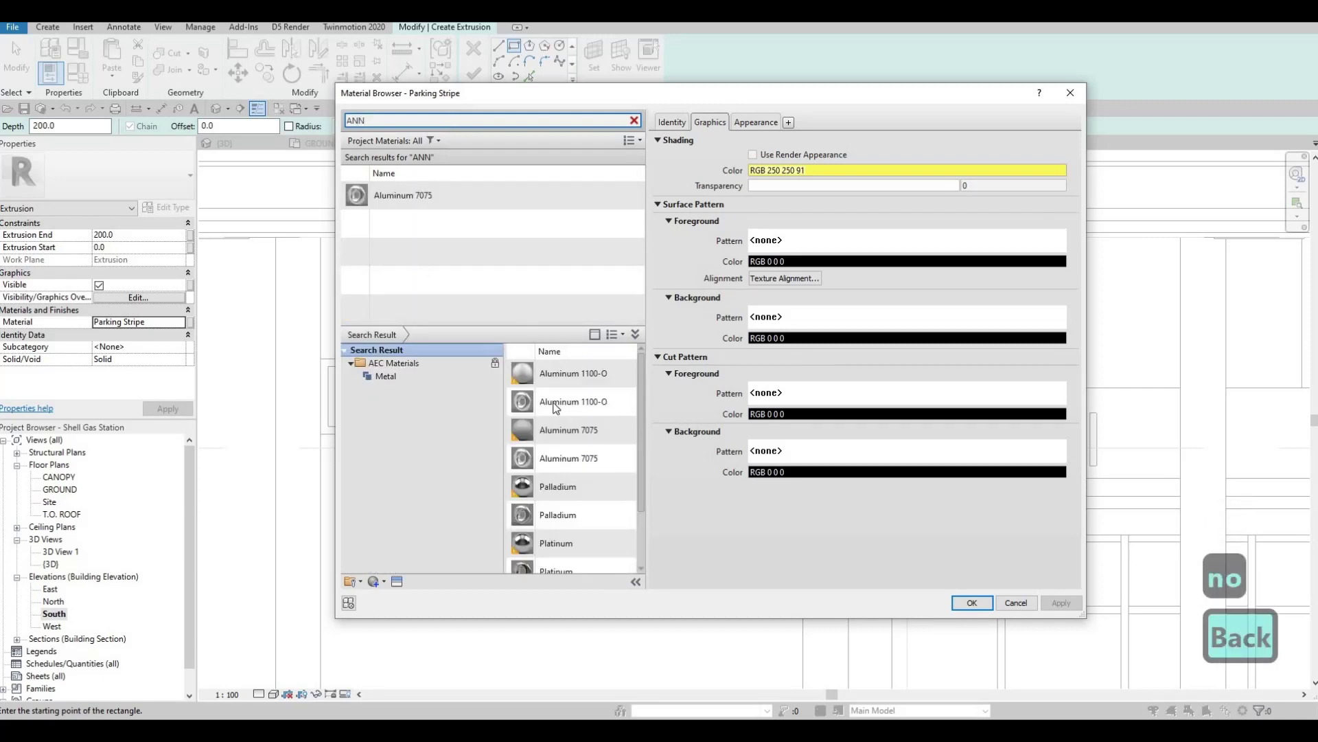
pyautogui.scroll(-1, 598, 447)
pyautogui.scroll(1, 580, 446)
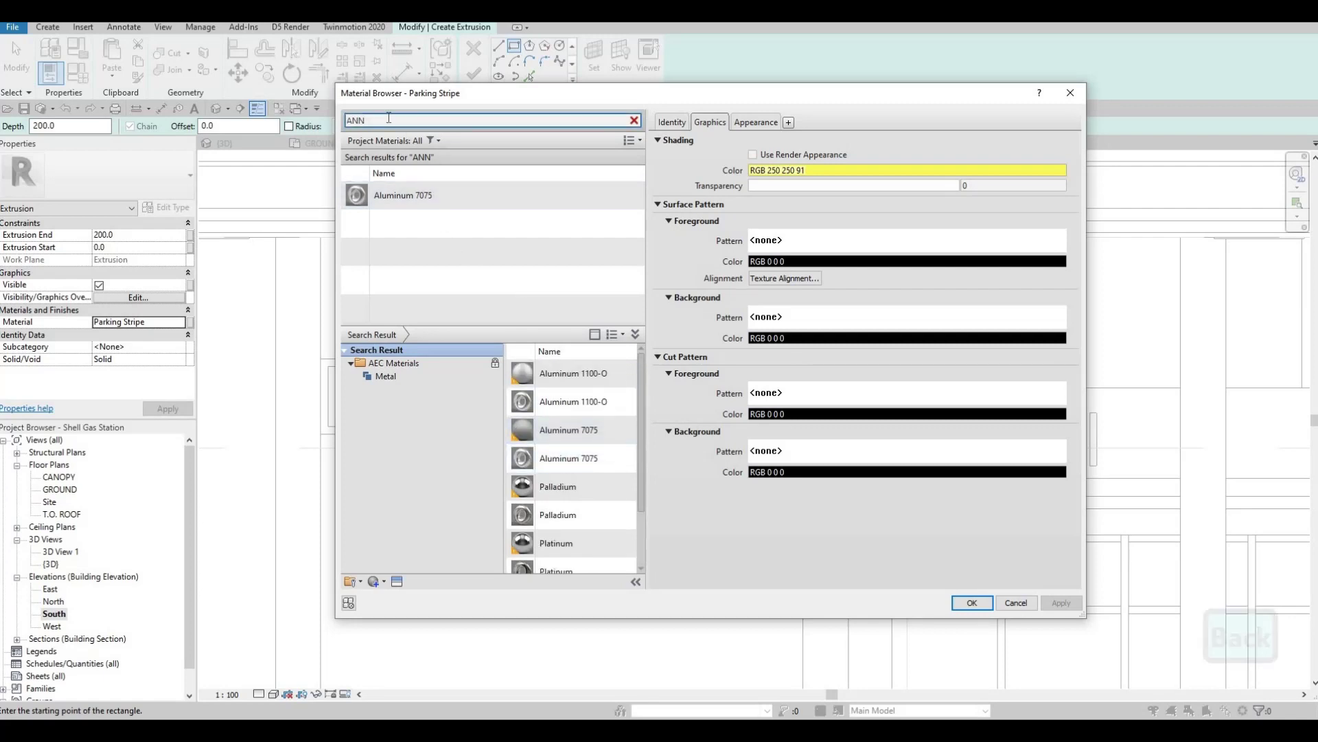
pyautogui.press('BackSpace')
pyautogui.press('BackSpace')
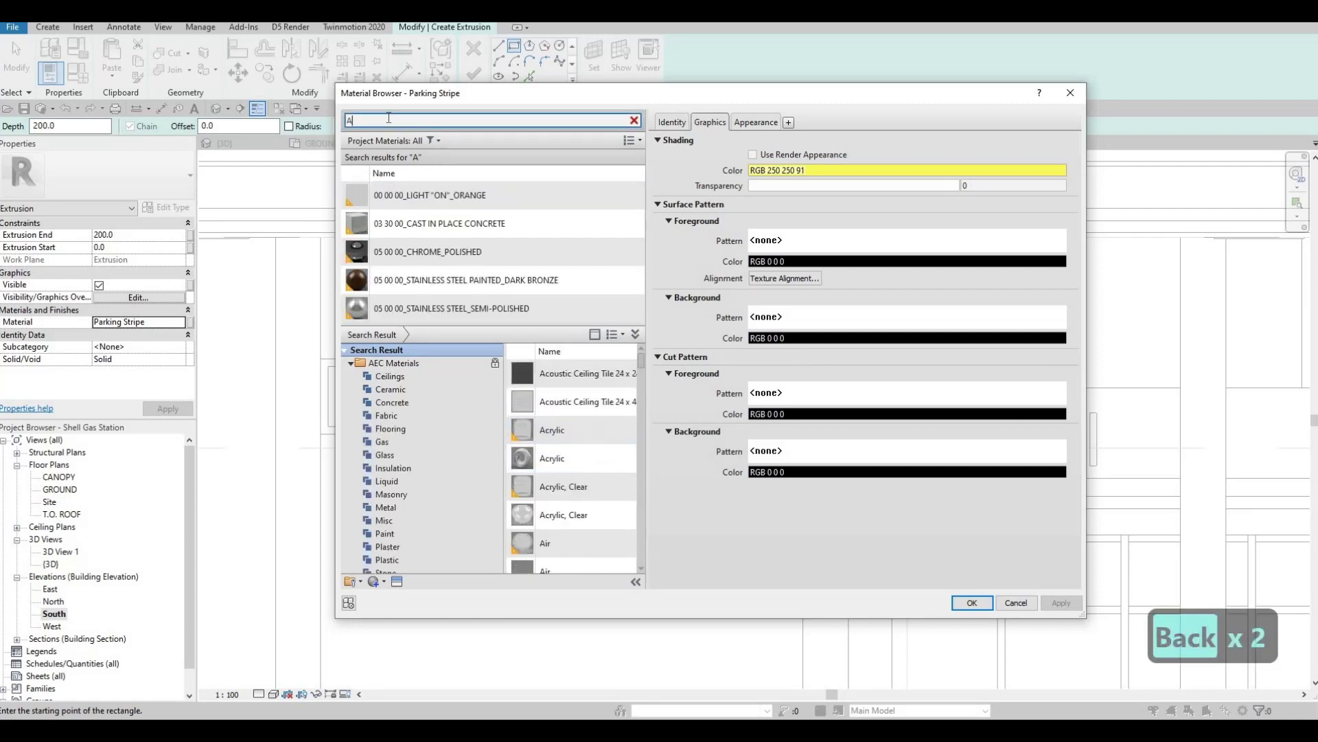
pyautogui.write('LUM')
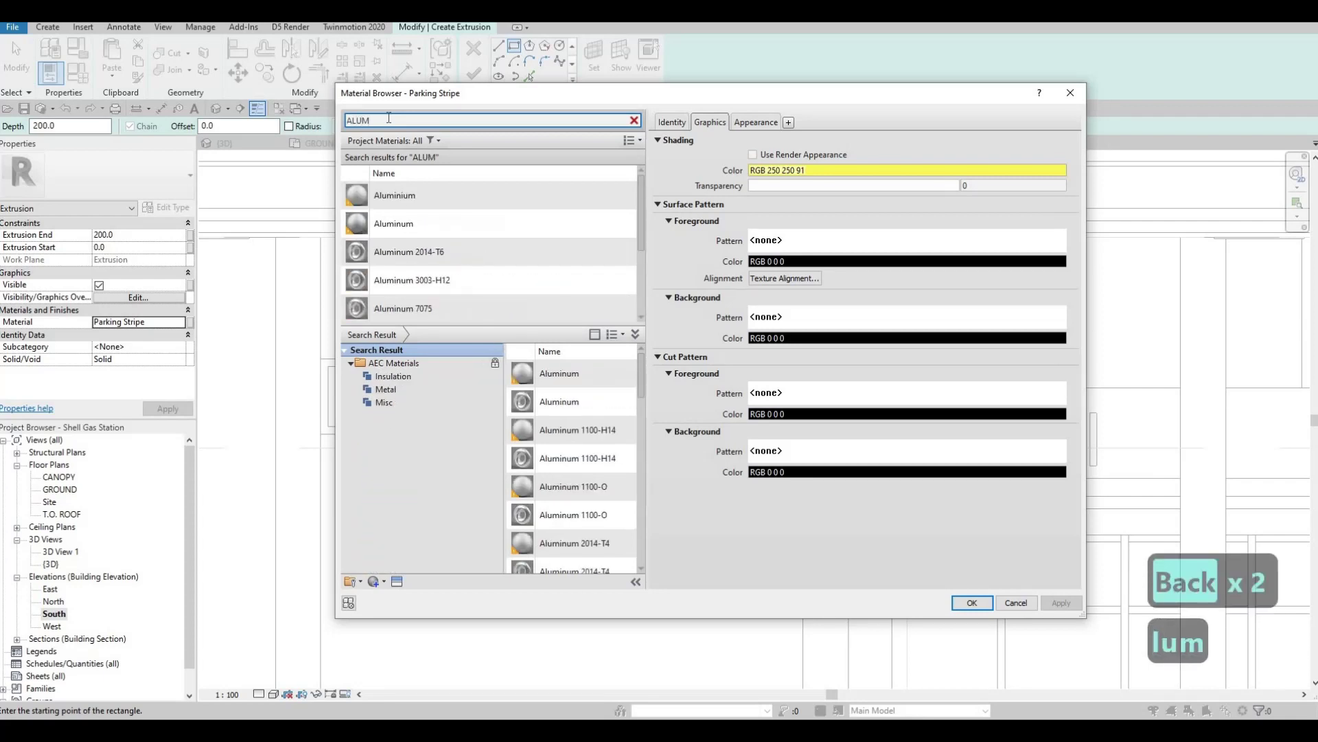
pyautogui.scroll(-2, 514, 252)
pyautogui.click(496, 222)
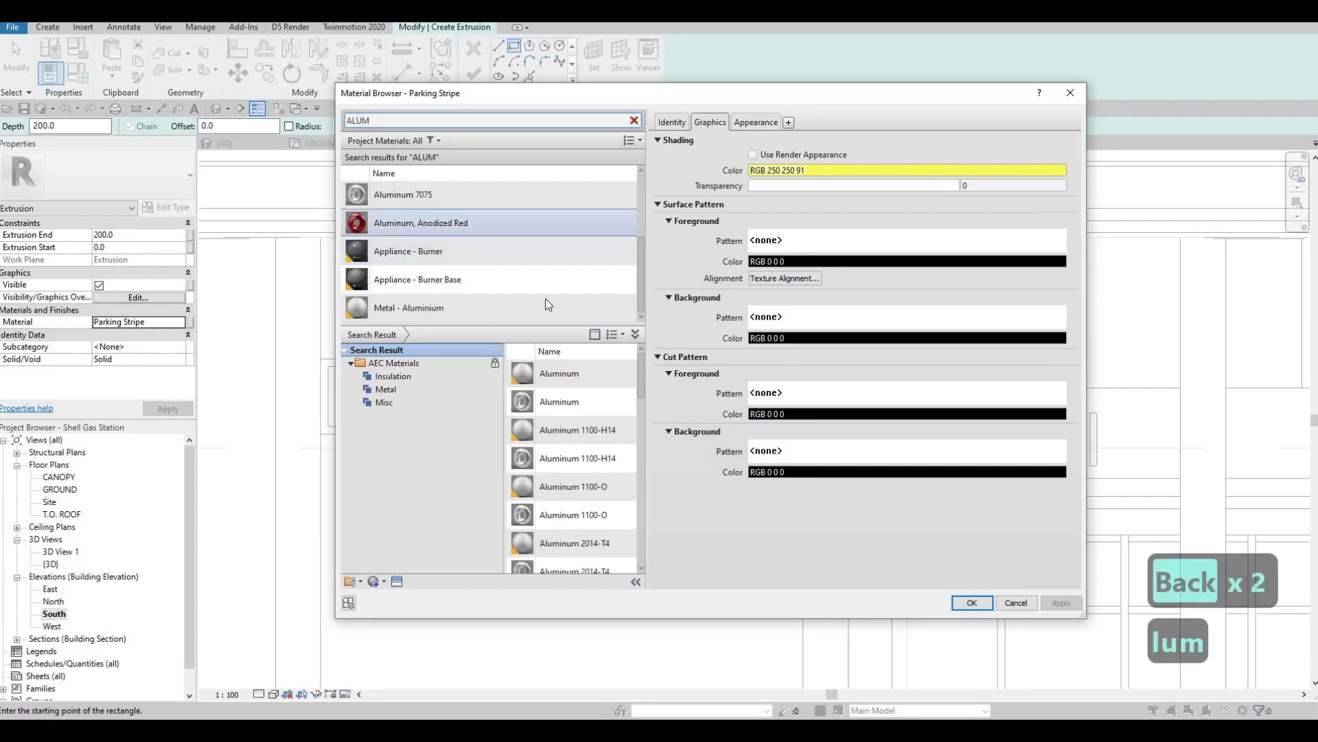
pyautogui.click(971, 606)
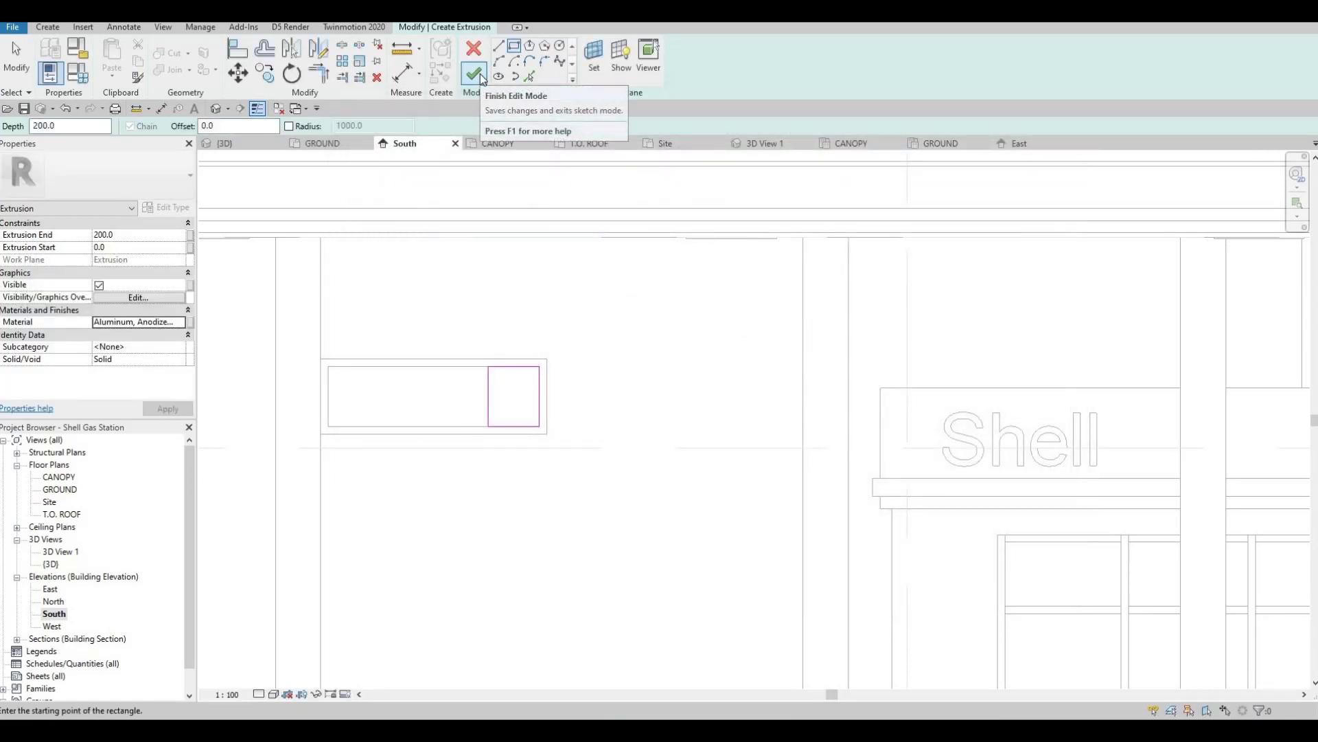
# - Finish the red block extrusion and select it in the 3D view
pyautogui.click(479, 74)
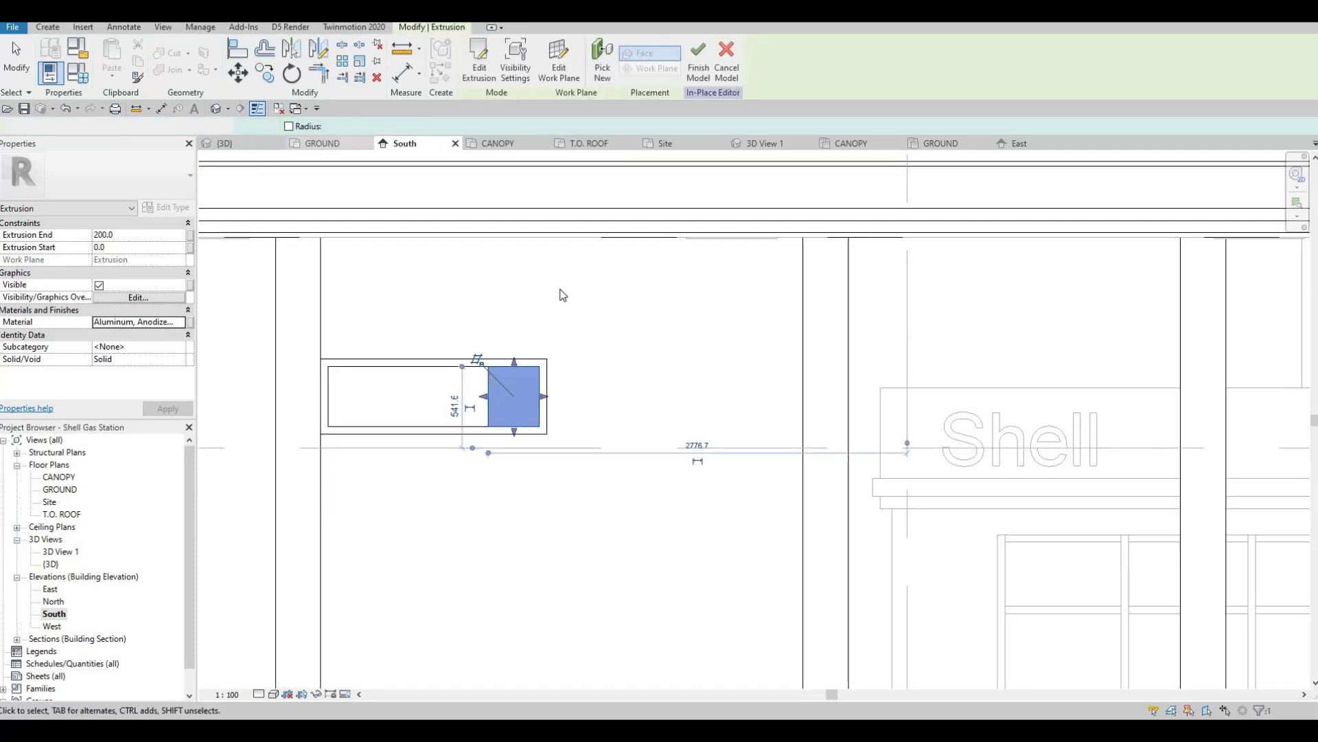
pyautogui.hotkey('ctrl', 'Tab')
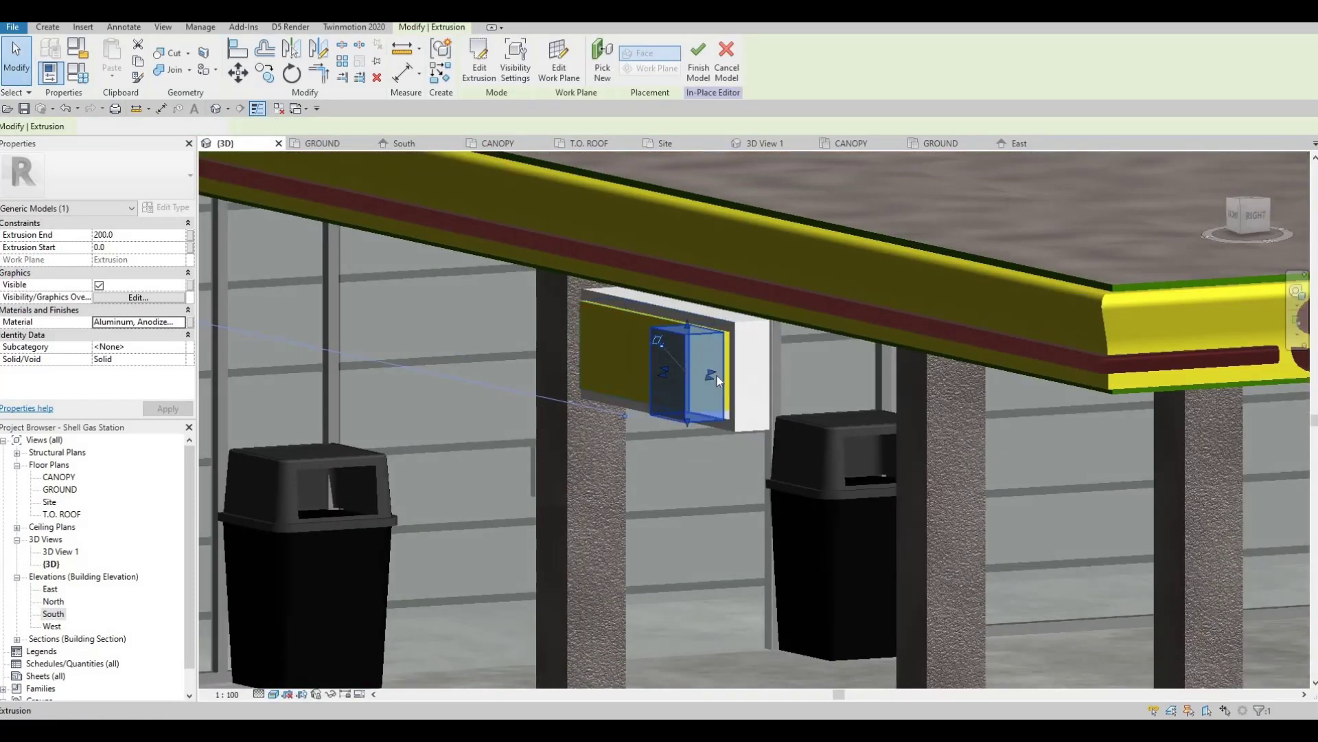
pyautogui.scroll(3, 717, 377)
pyautogui.press('Escape')
pyautogui.click(703, 361)
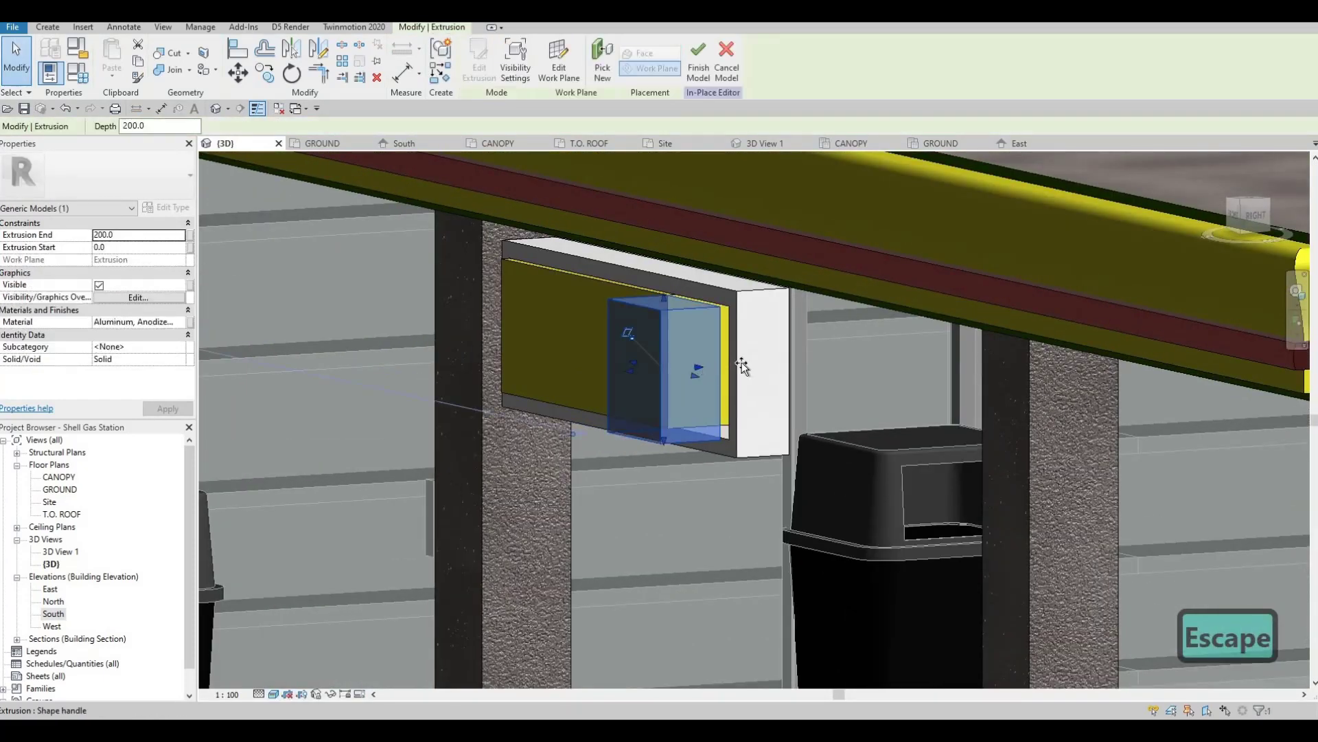
pyautogui.press('Escape')
pyautogui.press('Escape')
# - Try Align (AL) on the block, then cancel and orbit out to the whole station
pyautogui.press('a')
pyautogui.press('l')
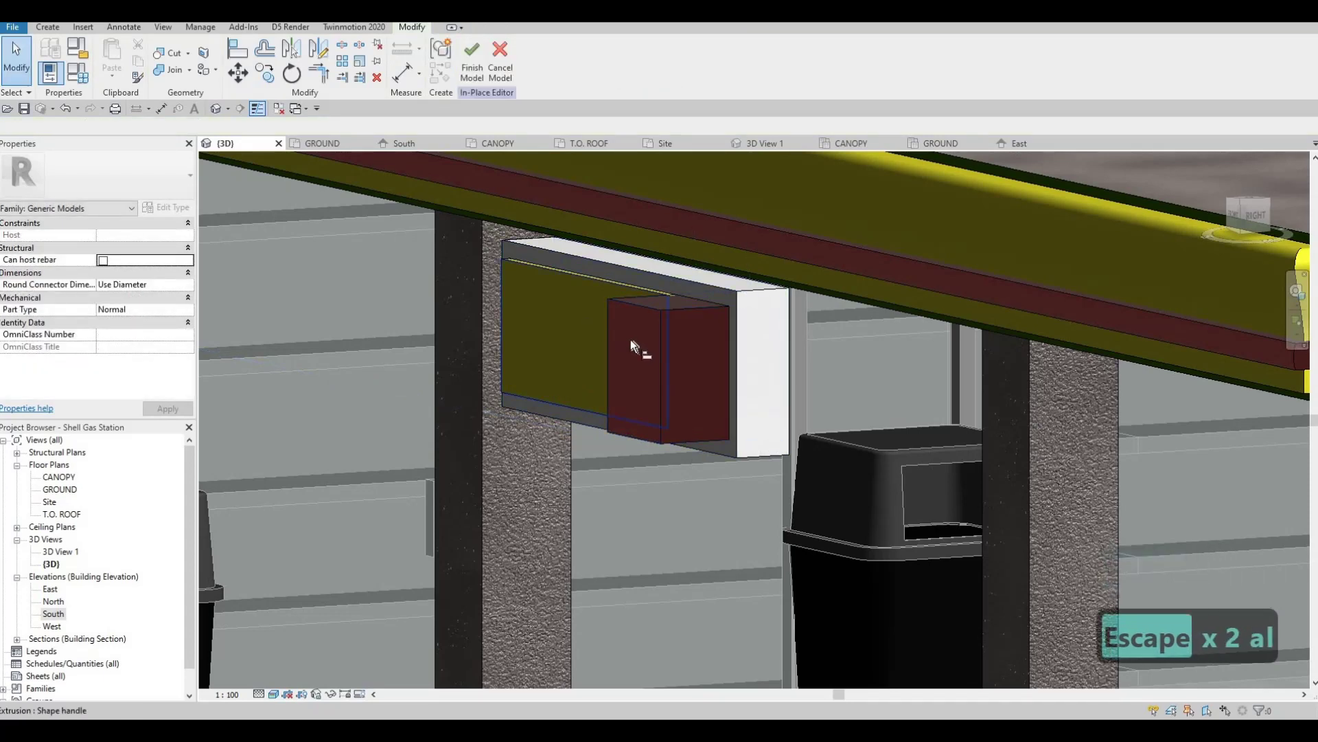
pyautogui.keyDown('shift'); pyautogui.moveTo(632, 337); pyautogui.dragTo(659, 341, button='middle'); pyautogui.keyUp('shift')
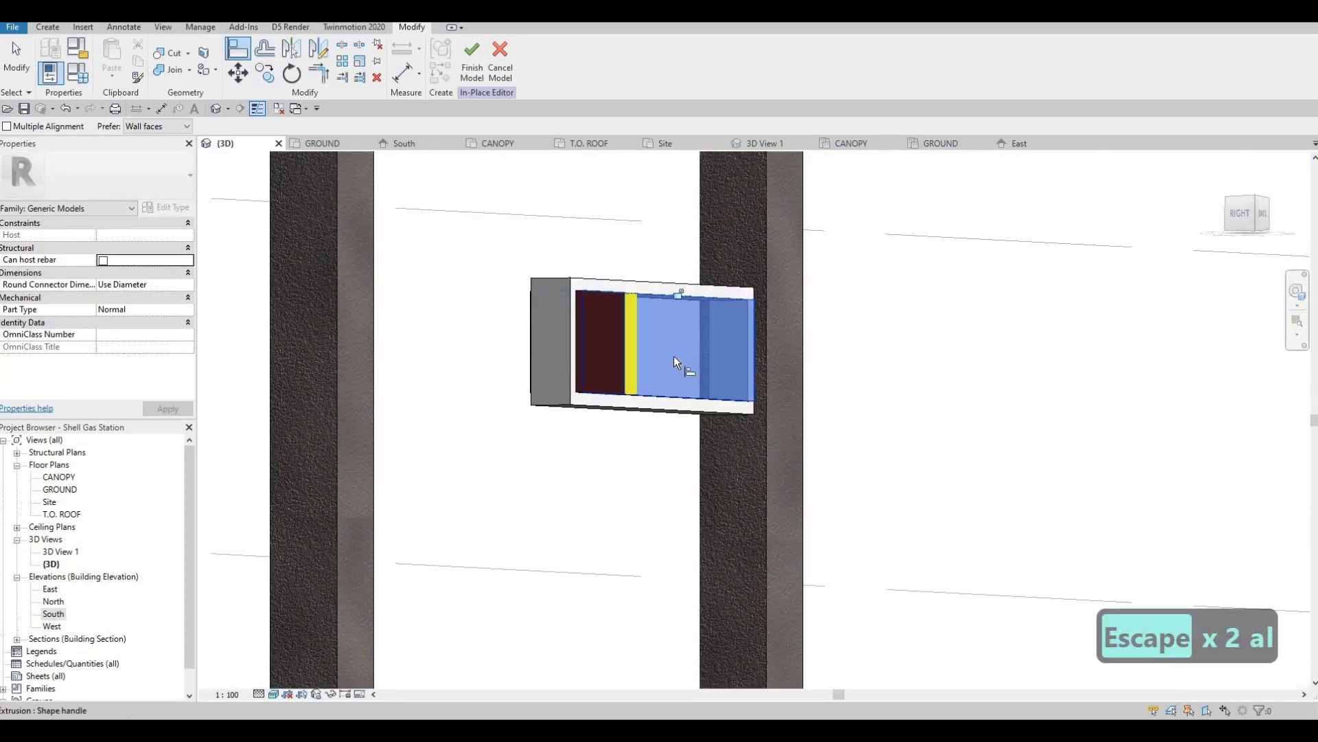
pyautogui.scroll(-2, 670, 357)
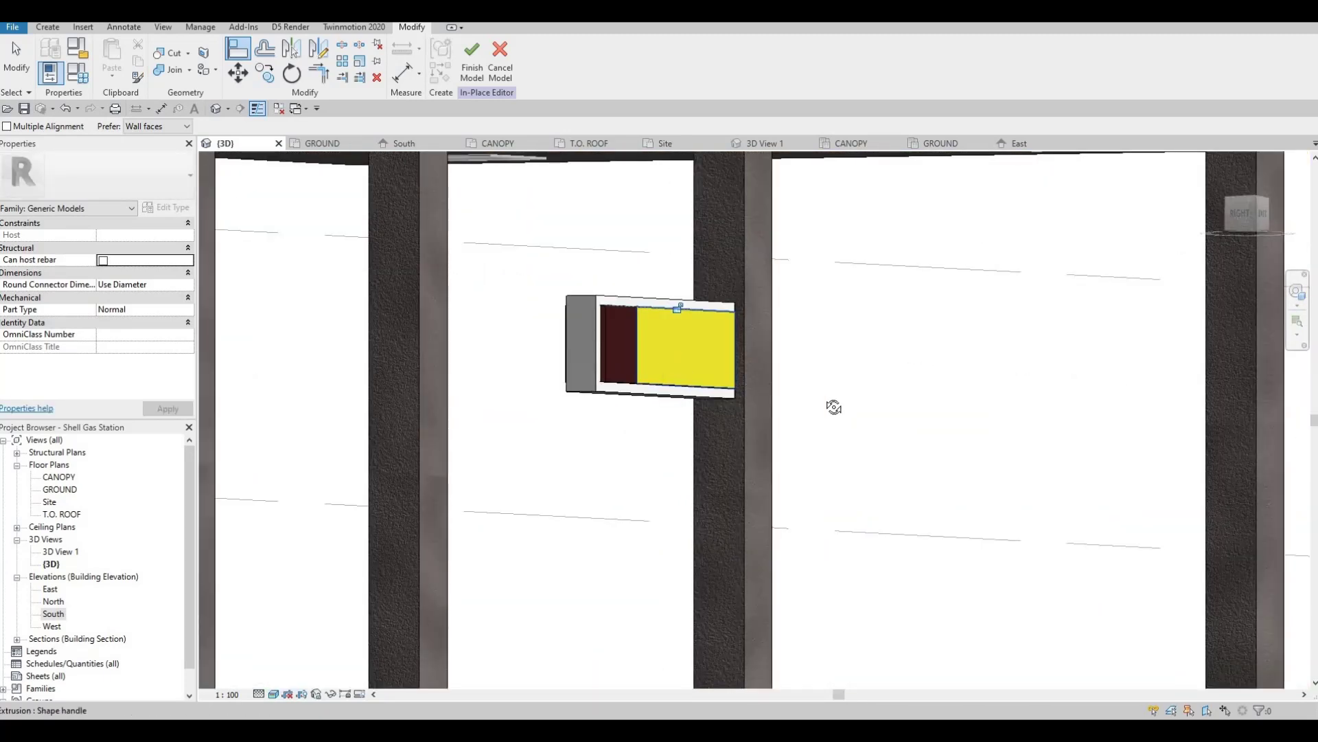
pyautogui.moveTo(833, 402)
pyautogui.keyDown('shift'); pyautogui.mouseDown(button='middle')
pyautogui.moveTo(886, 421)
pyautogui.moveTo(718, 399)
pyautogui.moveTo(759, 403)
pyautogui.moveTo(780, 355)
pyautogui.mouseUp(button='middle'); pyautogui.keyUp('shift')
pyautogui.scroll(-3, 722, 359)
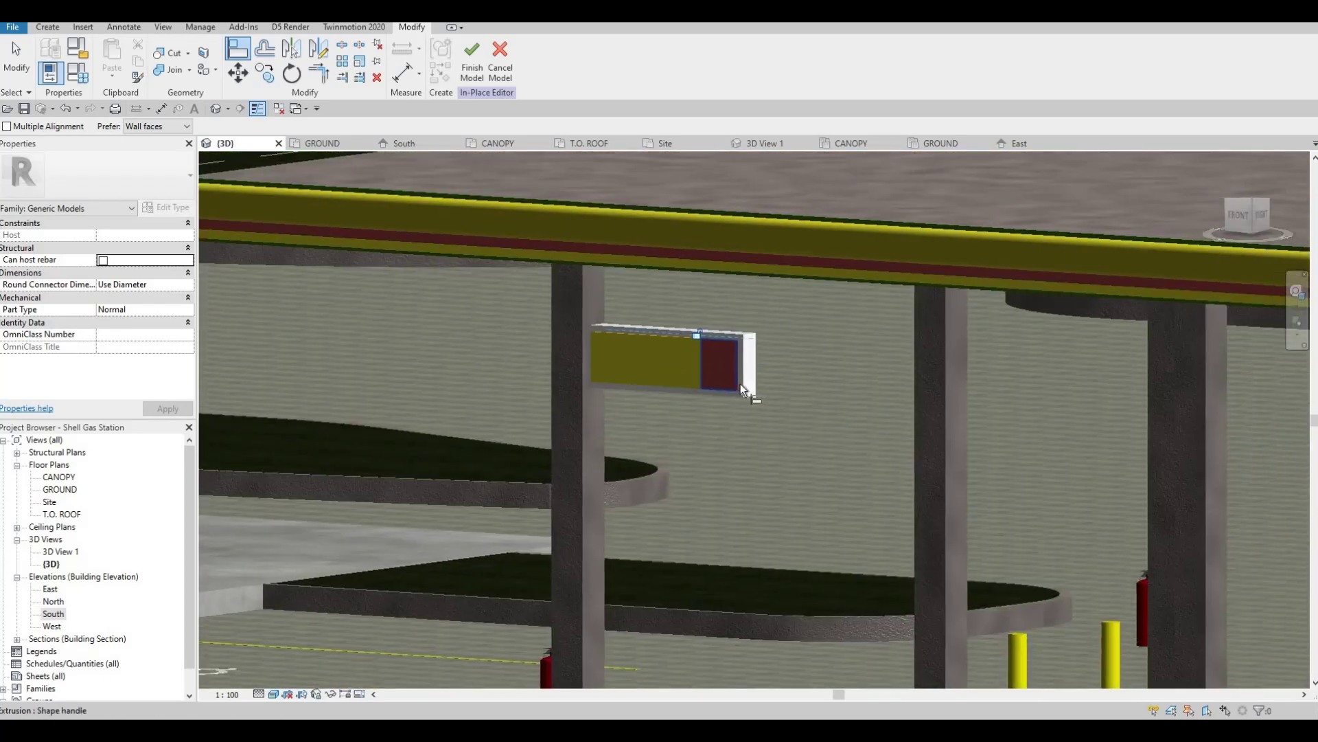
pyautogui.scroll(-3, 741, 383)
pyautogui.press('Escape')
pyautogui.press('Escape')
pyautogui.moveTo(710, 361)
pyautogui.keyDown('shift'); pyautogui.mouseDown(button='middle')
pyautogui.moveTo(732, 375)
pyautogui.moveTo(771, 355)
pyautogui.moveTo(712, 382)
pyautogui.moveTo(624, 385)
pyautogui.mouseUp(button='middle'); pyautogui.keyUp('shift')
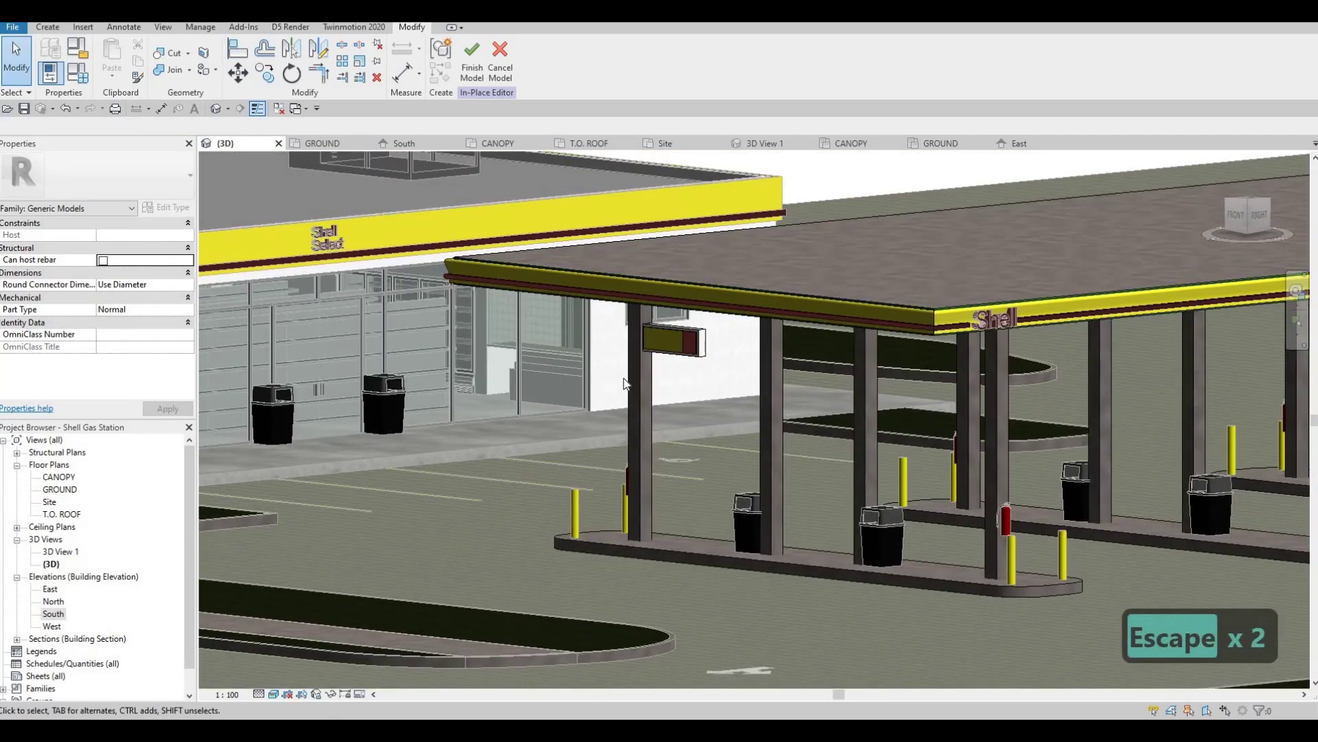
# - In the South elevation, copy the canopy sign box to the right
pyautogui.doubleClick(52, 615)
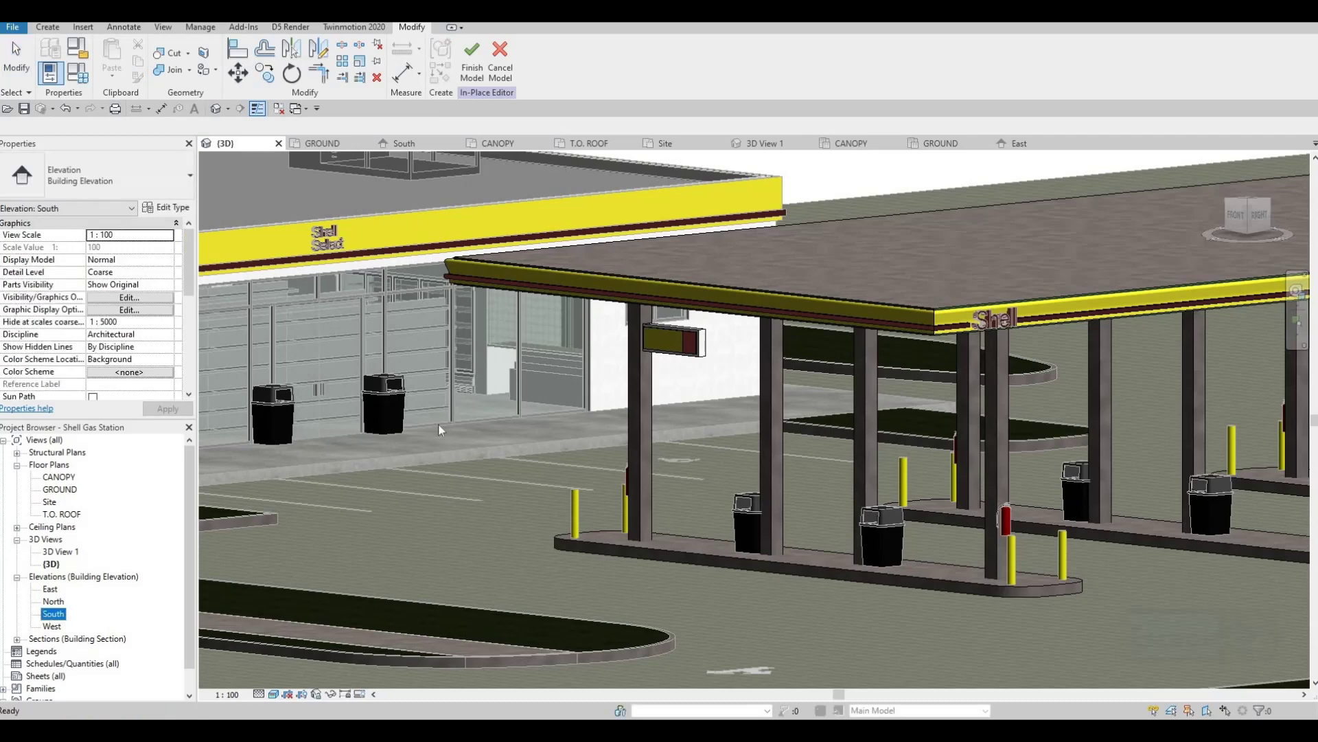
pyautogui.scroll(-3, 422, 291)
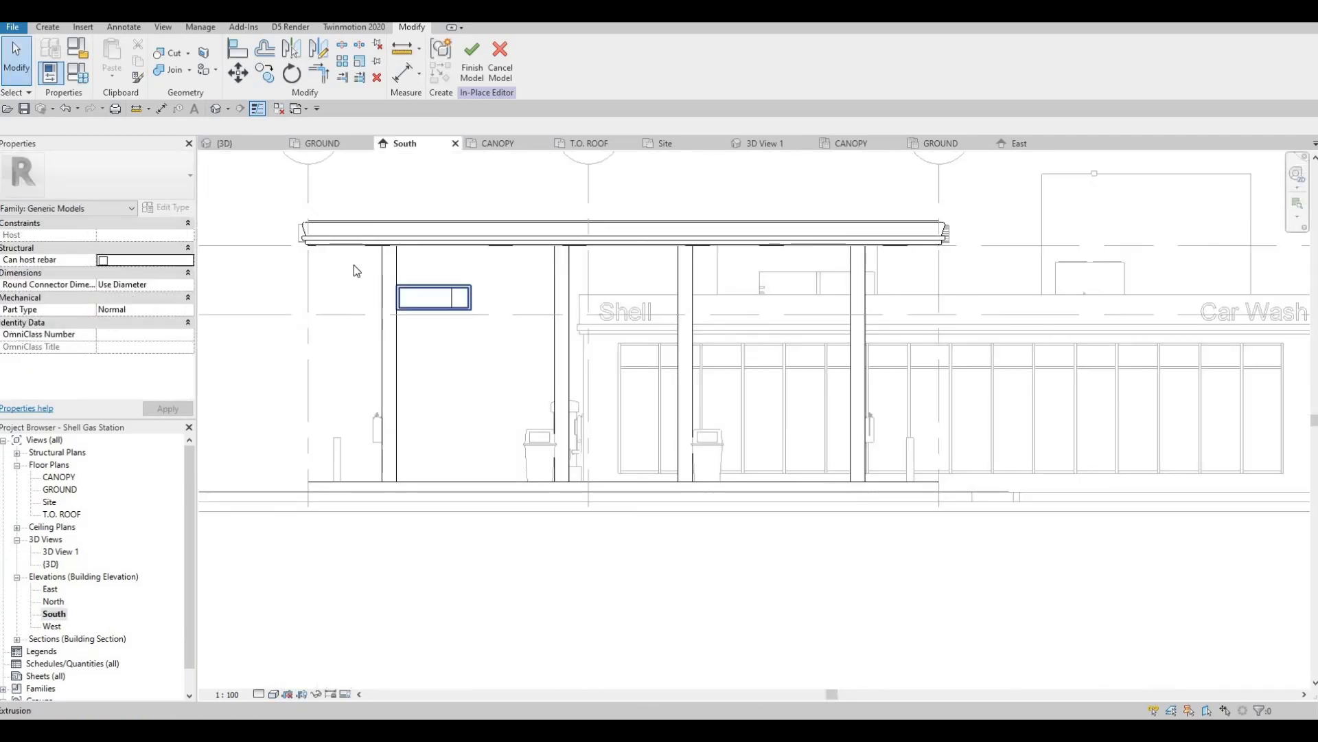
pyautogui.scroll(1, 424, 289)
pyautogui.press('Escape')
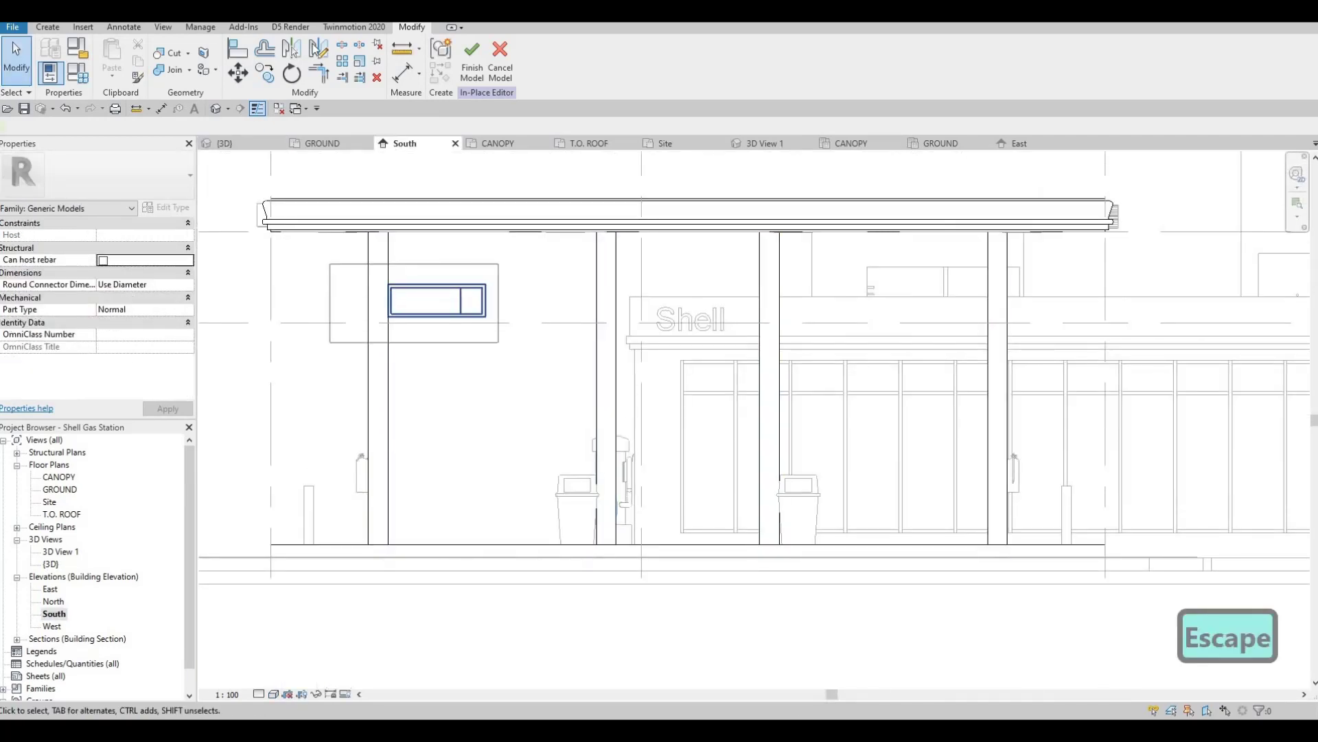
pyautogui.click(437, 300)
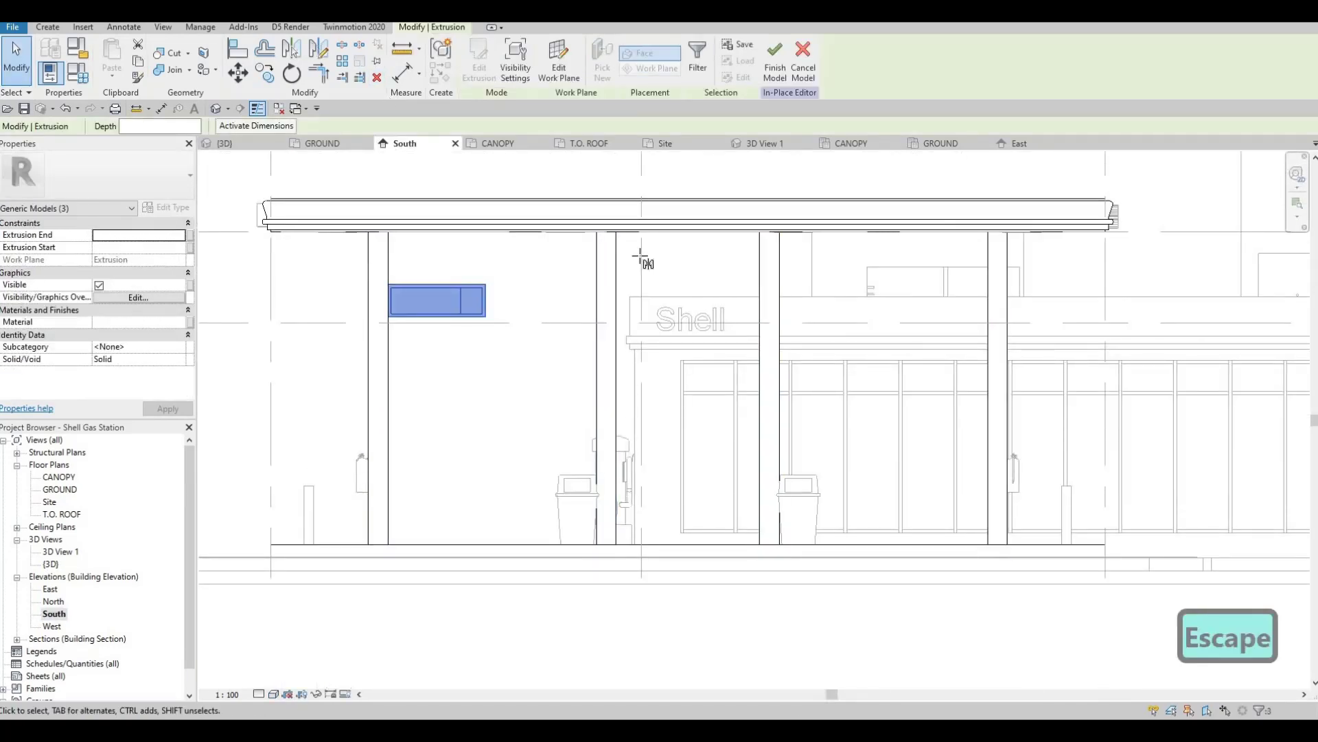
pyautogui.click(690, 270)
pyautogui.click(919, 261)
pyautogui.press('Escape')
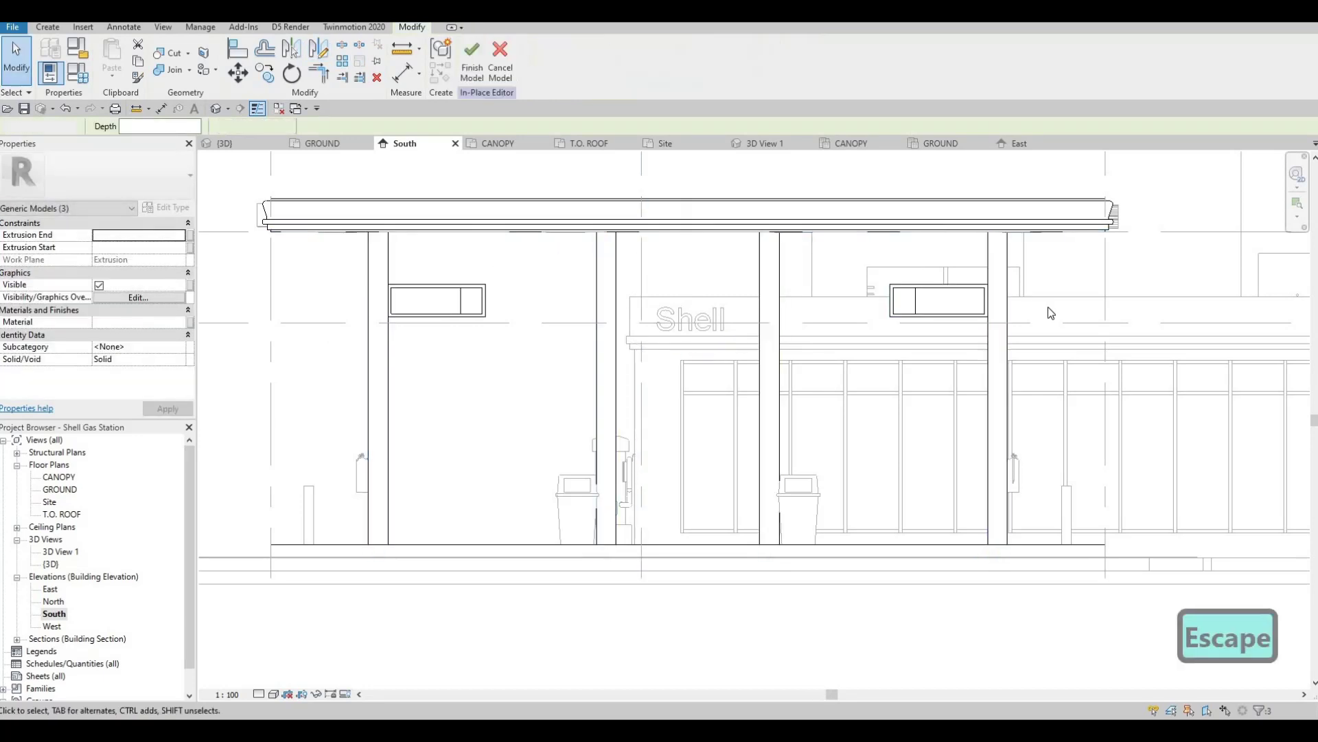
pyautogui.scroll(1, 1048, 312)
pyautogui.scroll(1, 1030, 315)
pyautogui.scroll(-2, 619, 291)
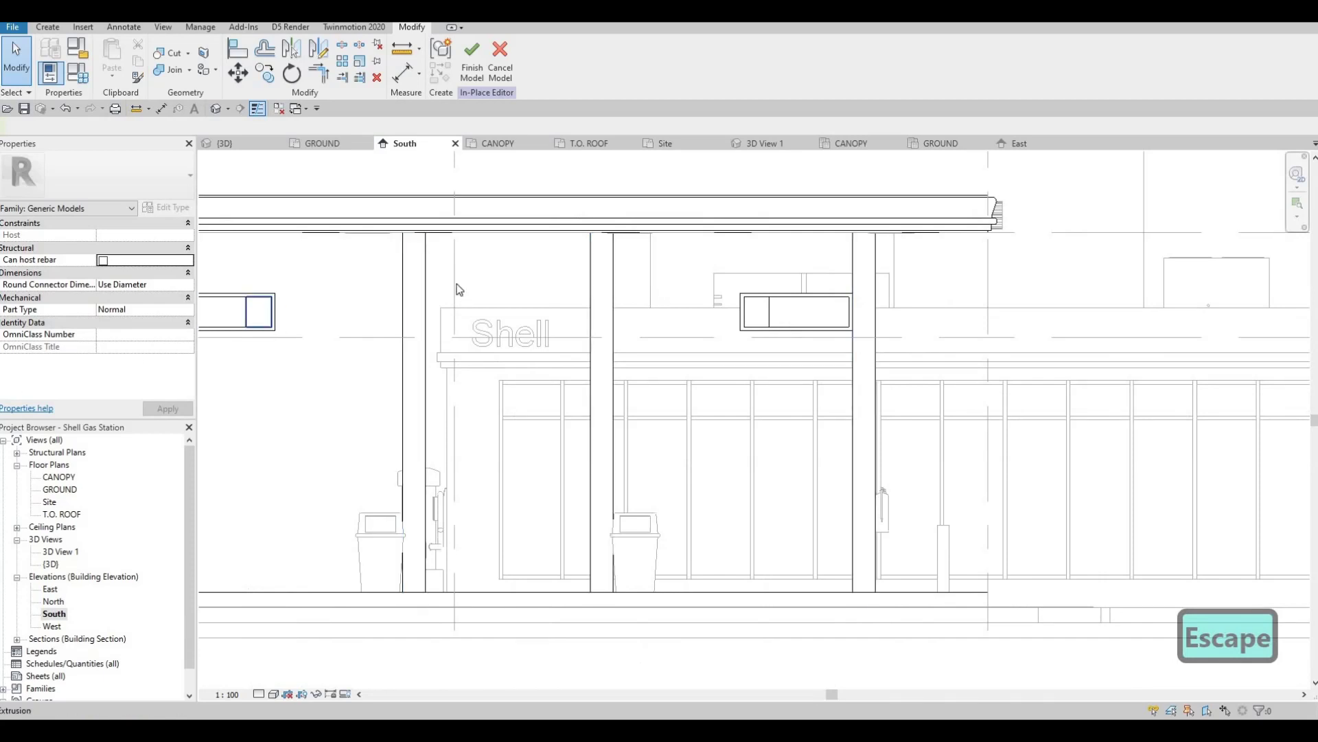
pyautogui.scroll(-1, 537, 321)
pyautogui.press('Escape')
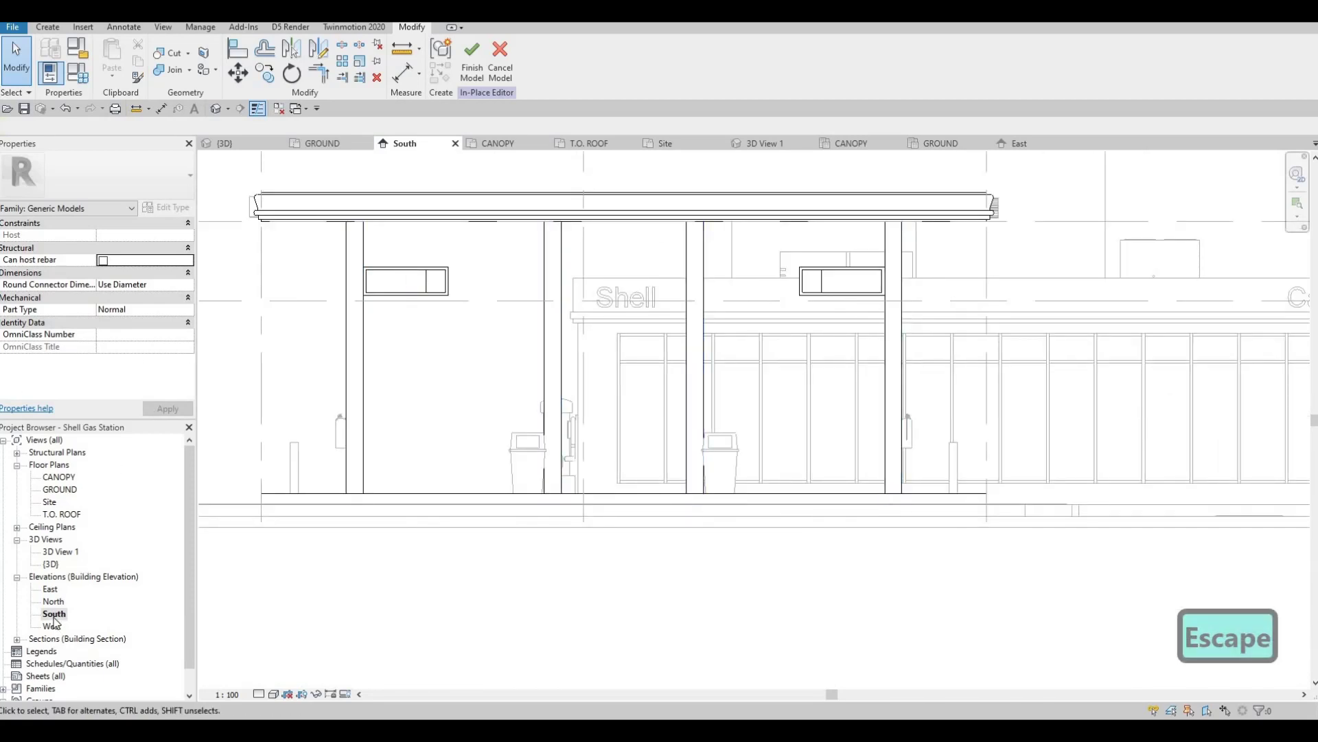
pyautogui.click(53, 616)
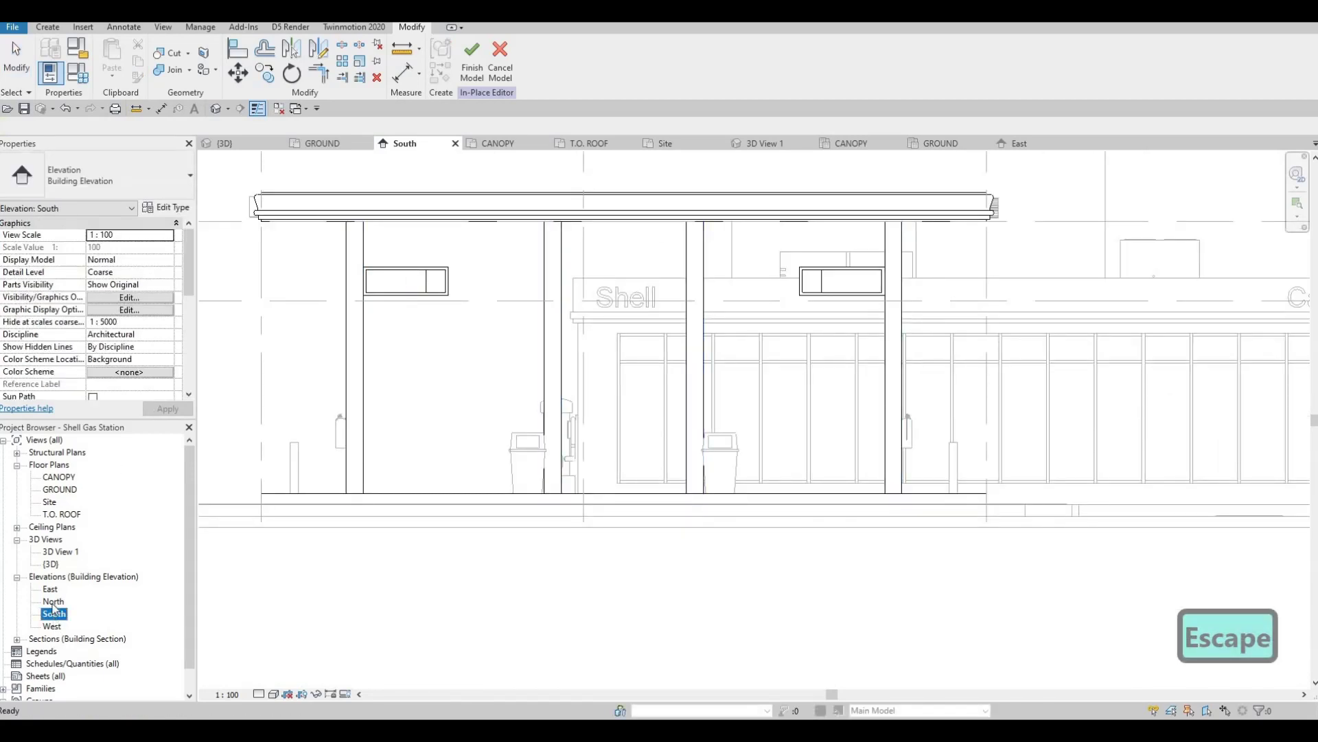
# - View the GROUND and CANOPY plans, try Wireframe style, then return to GROUND
pyautogui.doubleClick(60, 490)
pyautogui.scroll(-2, 403, 306)
pyautogui.doubleClick(59, 478)
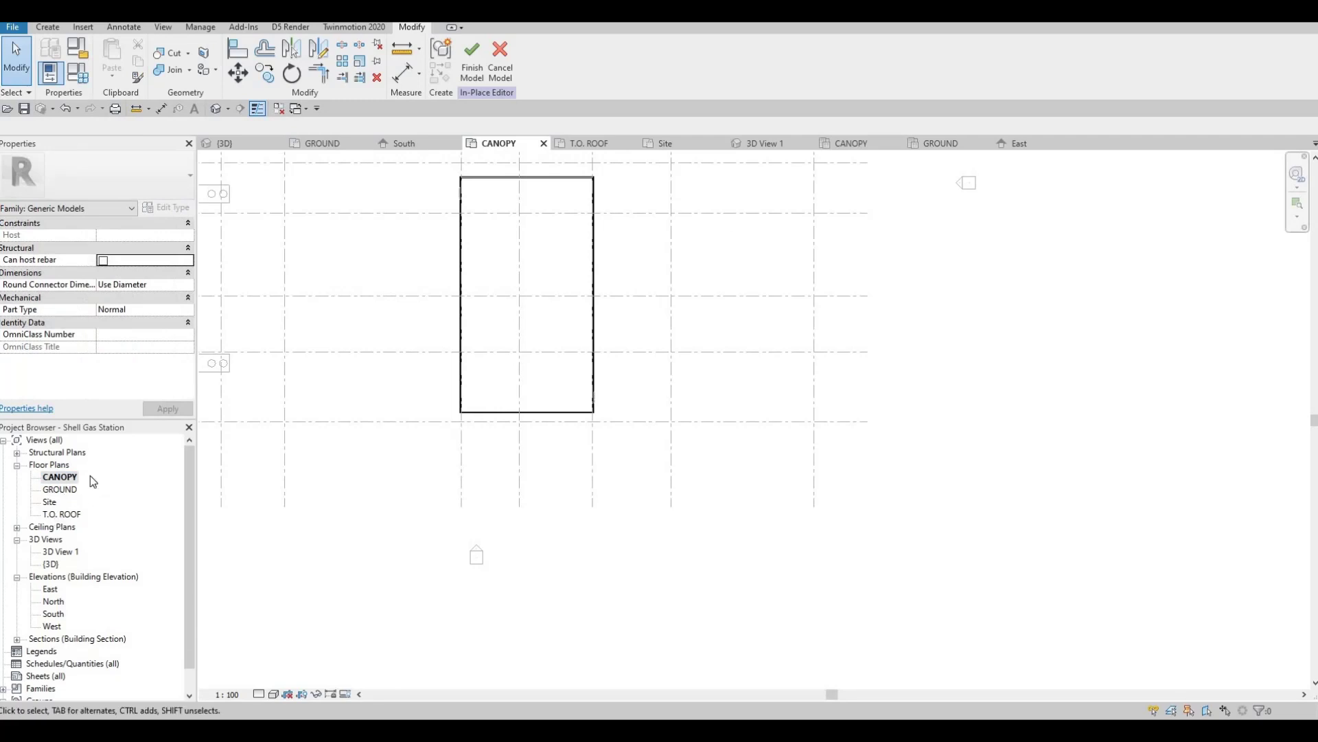
pyautogui.click(273, 695)
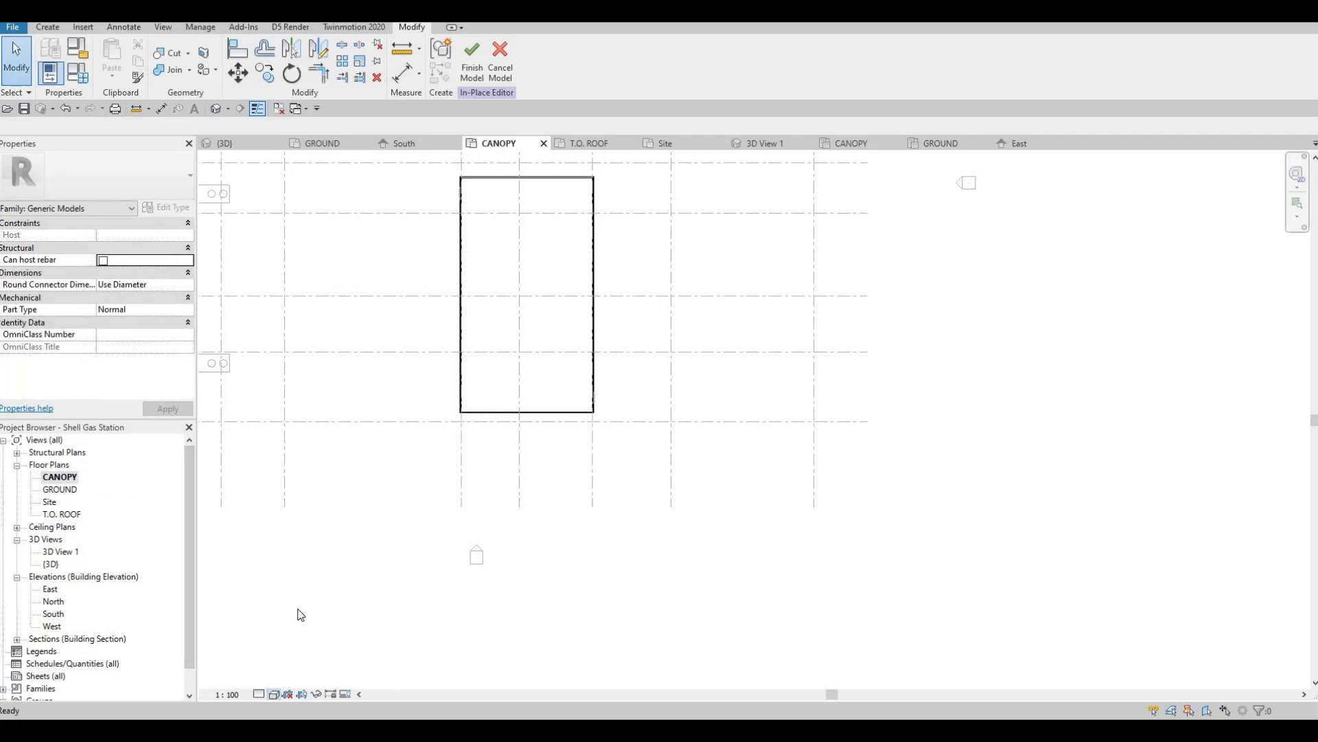
pyautogui.click(301, 611)
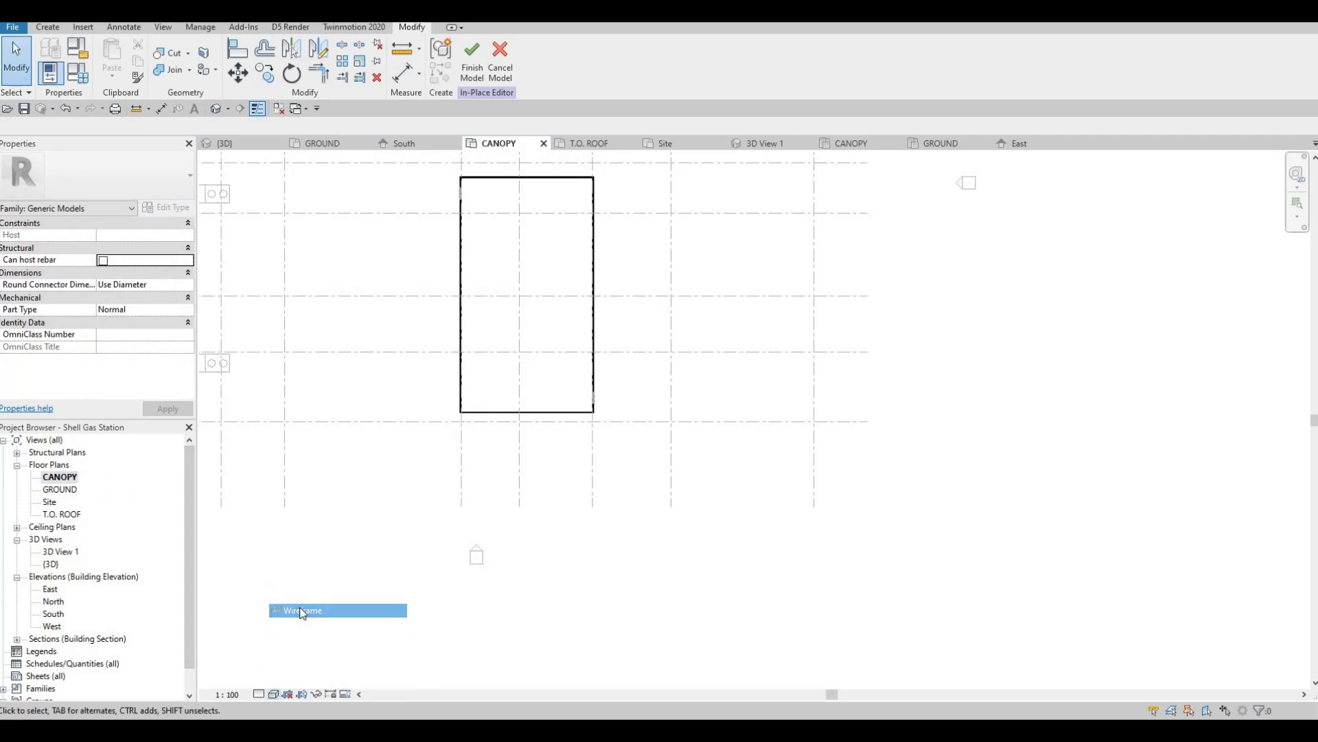
pyautogui.click(273, 694)
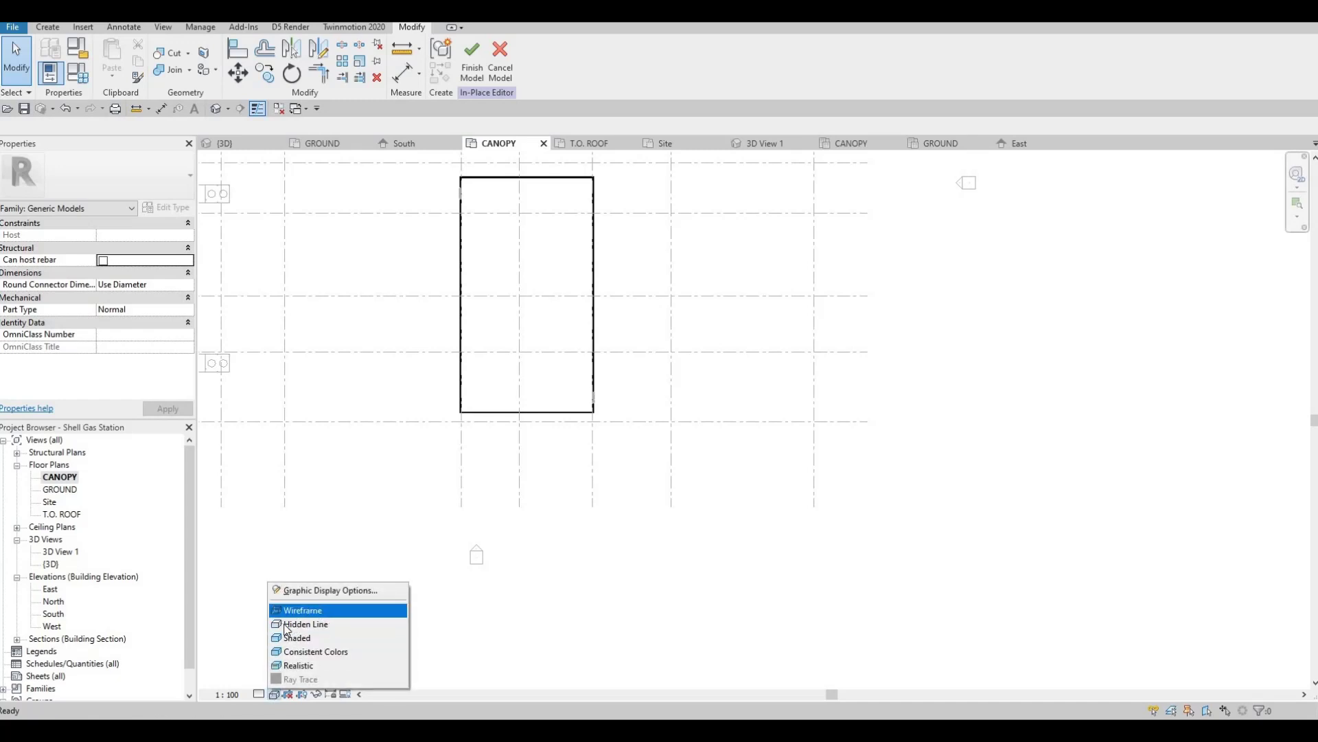
pyautogui.click(203, 372)
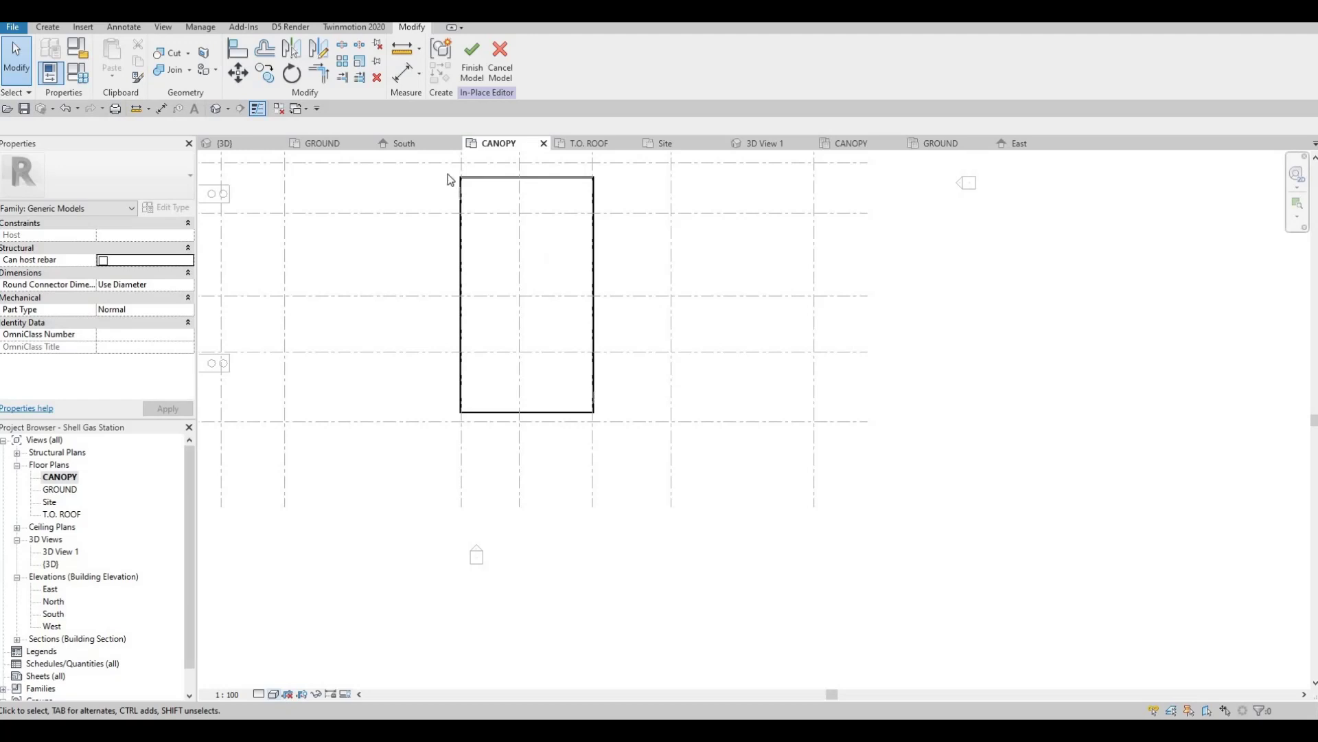
pyautogui.click(322, 146)
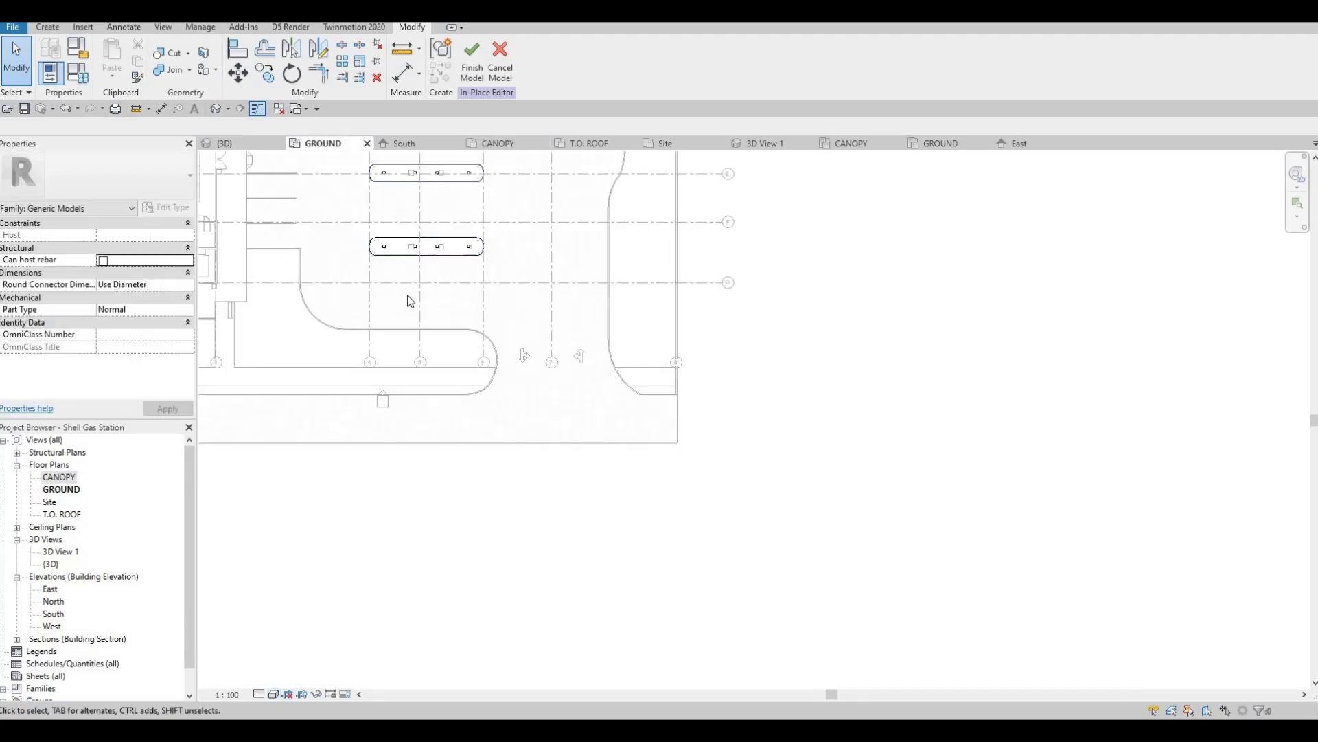
pyautogui.scroll(1, 405, 300)
pyautogui.scroll(3, 368, 330)
pyautogui.scroll(3, 356, 332)
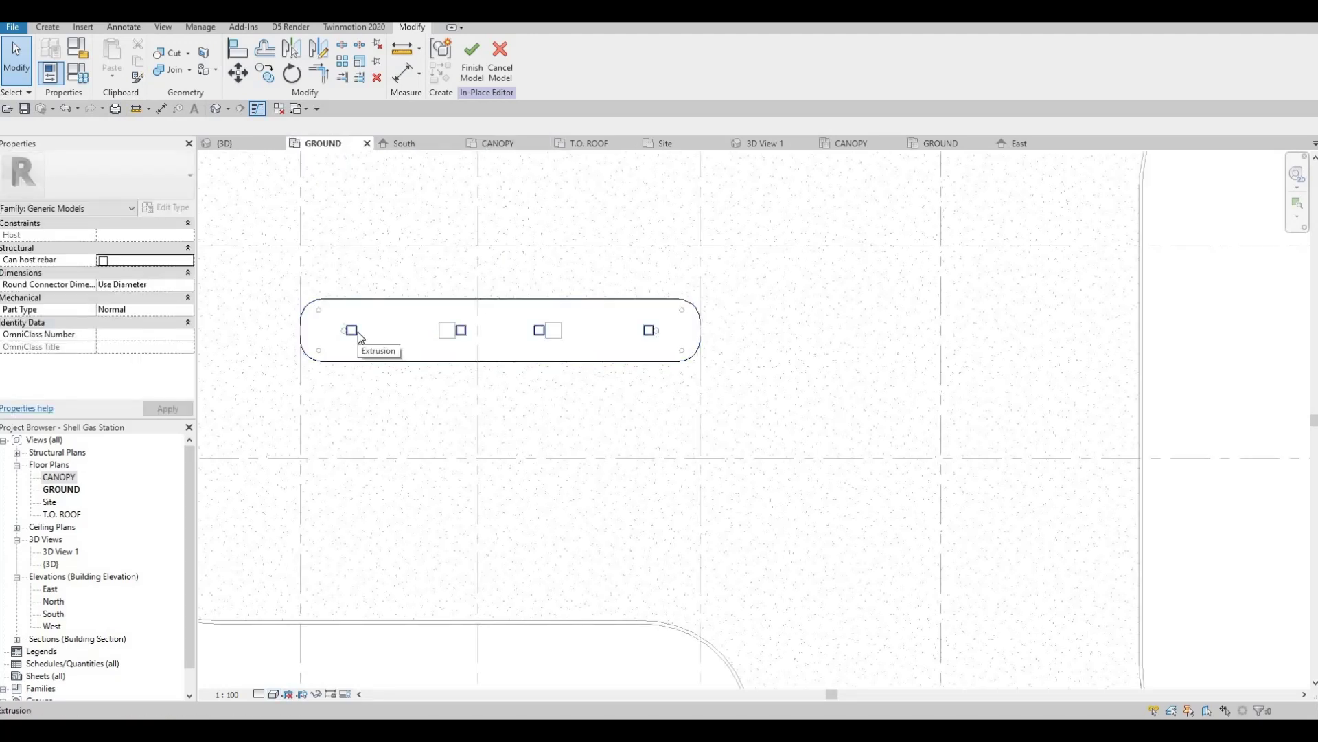
# - Select both canopy sign extrusions in the 3D view
pyautogui.click(243, 145)
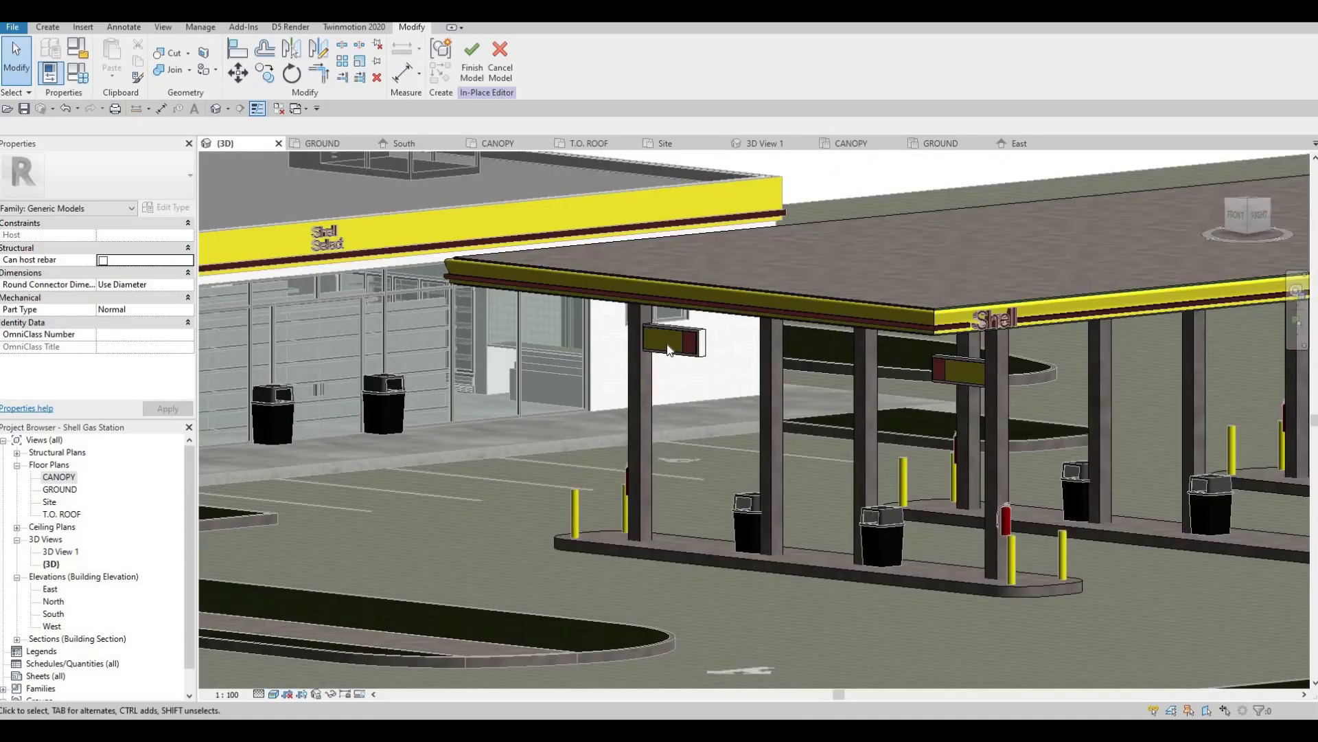
pyautogui.press('Escape')
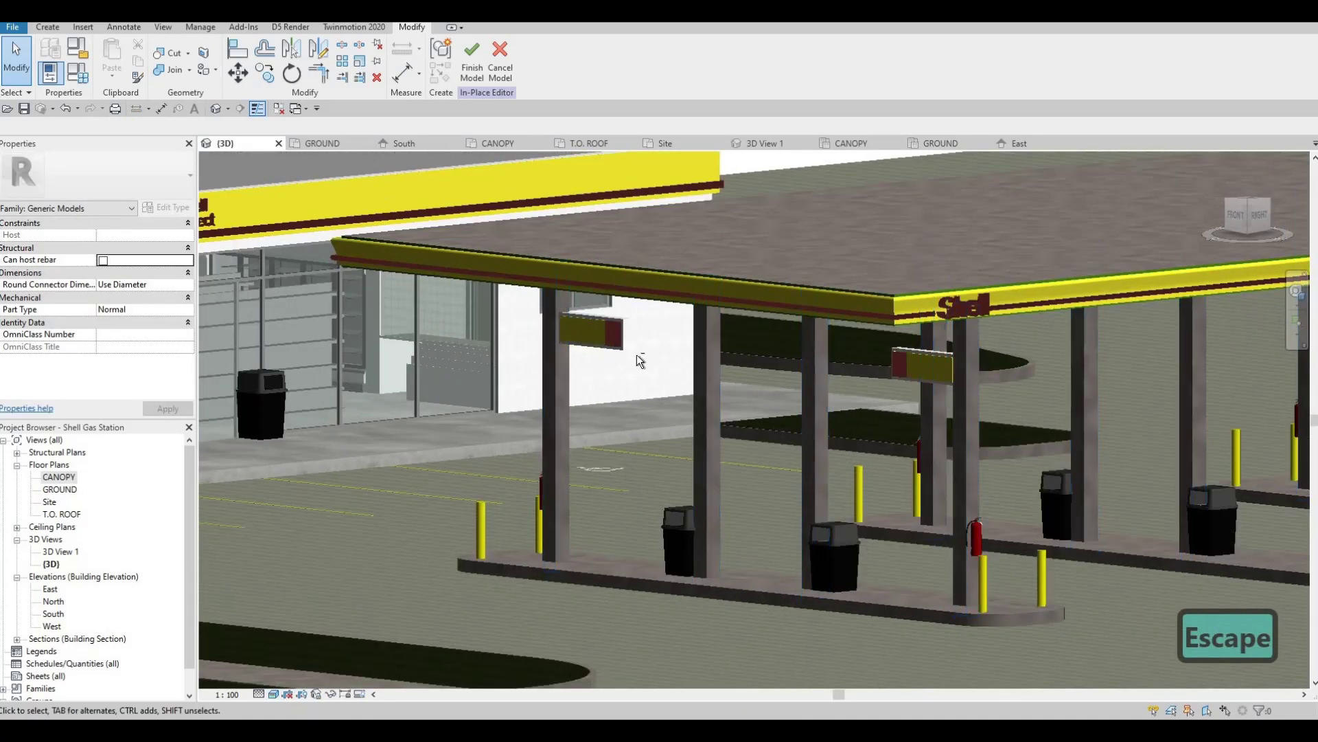
pyautogui.moveTo(573, 329); pyautogui.dragTo(642, 357, button='middle')
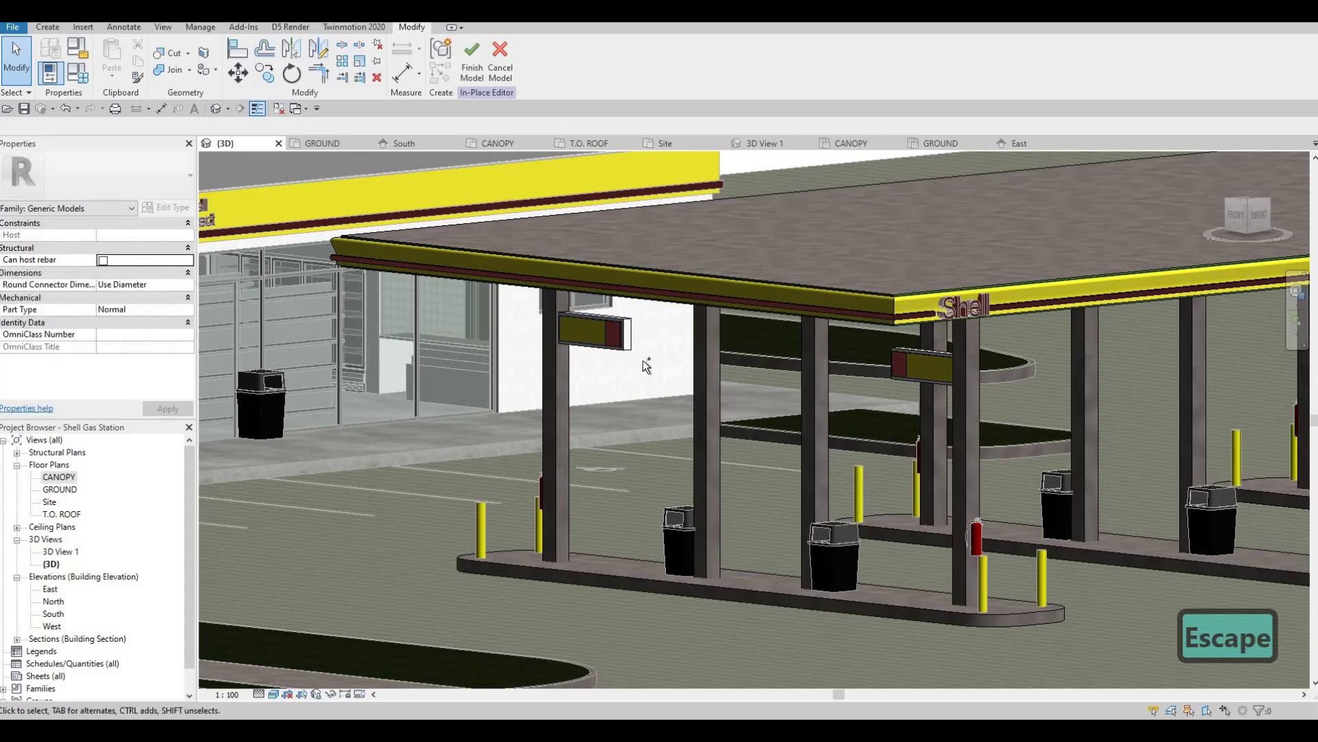
pyautogui.click(597, 334)
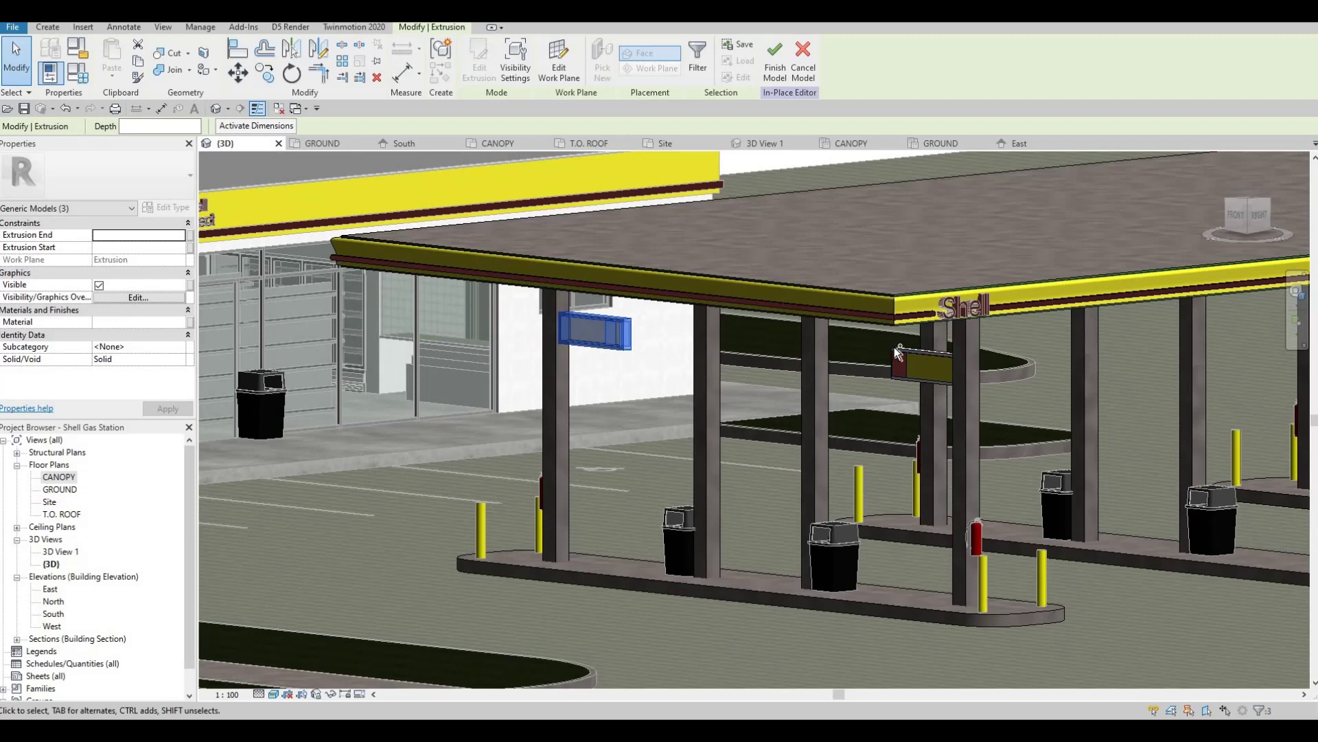
pyautogui.keyDown('ctrl'); pyautogui.click(934, 379); pyautogui.keyUp('ctrl')
# - Copy the two signs 8300 onto the next pump island in the GROUND plan
pyautogui.click(324, 149)
pyautogui.scroll(-2, 316, 218)
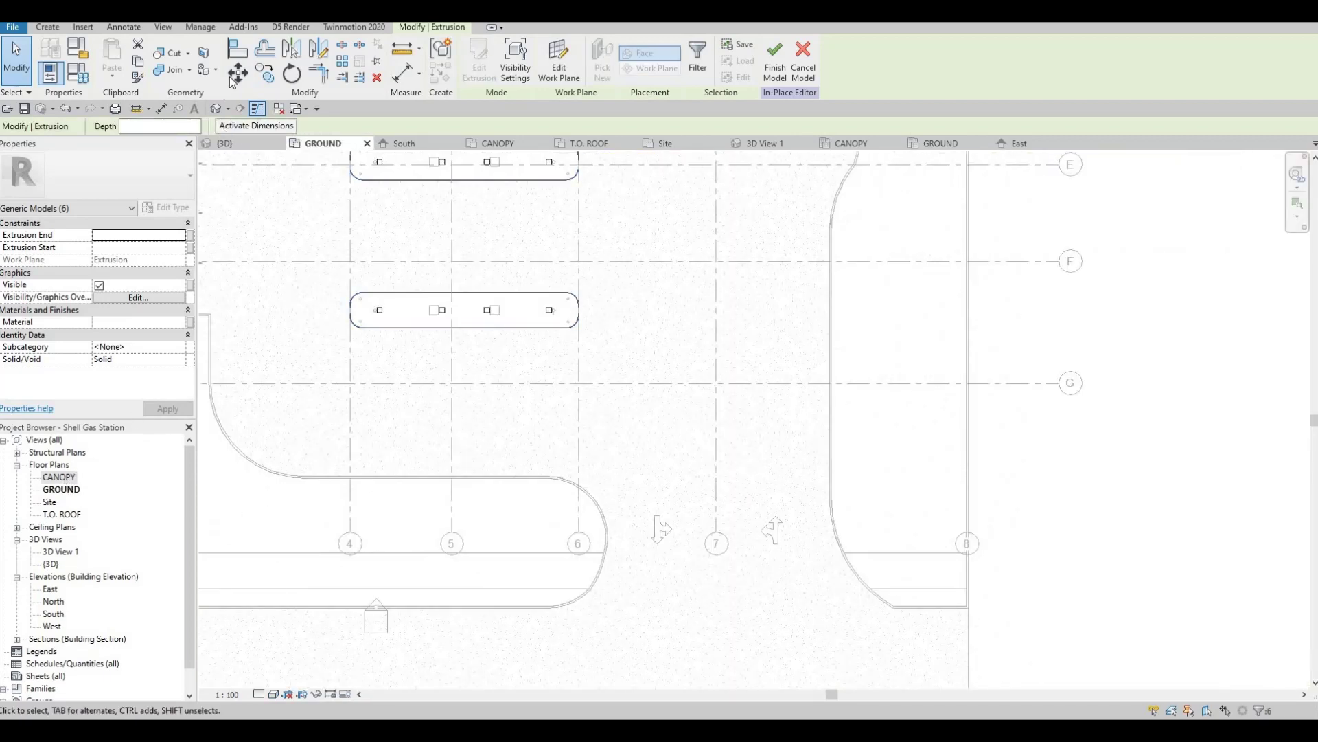
pyautogui.press('m')
pyautogui.press('v')
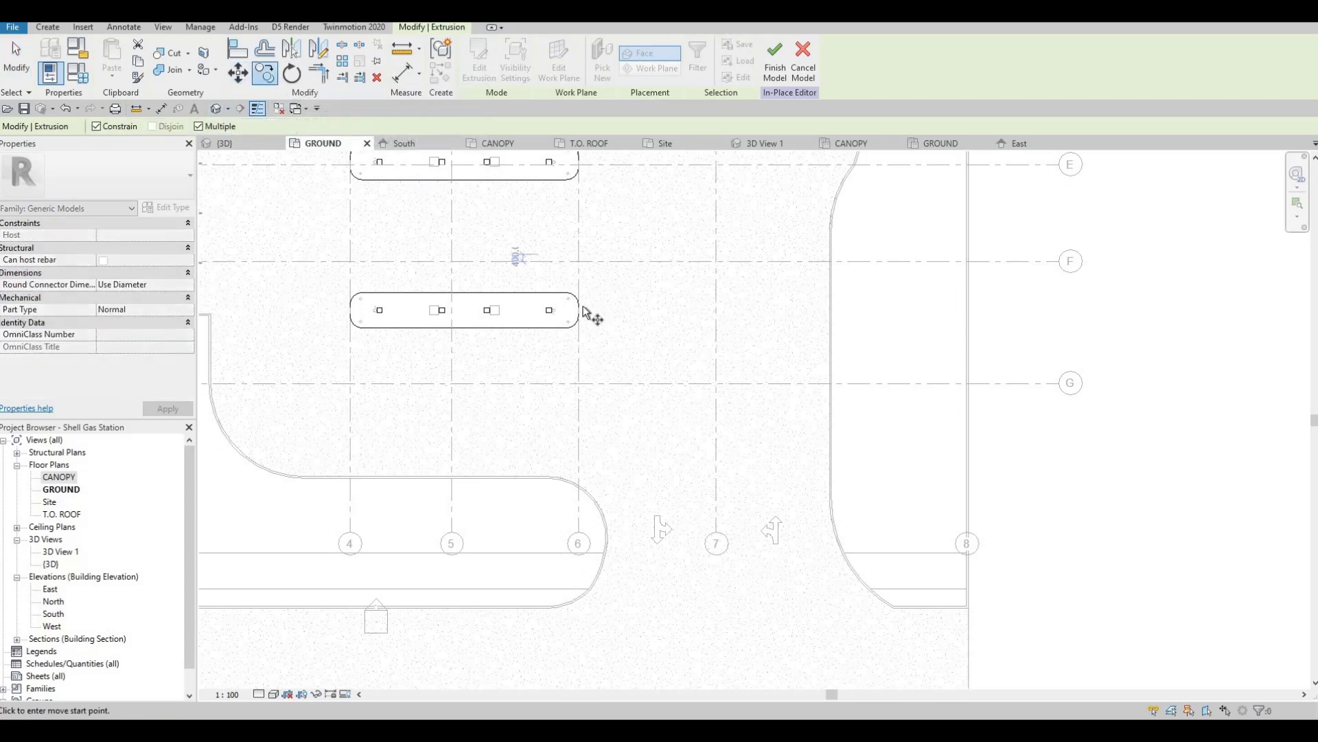
pyautogui.scroll(2, 582, 314)
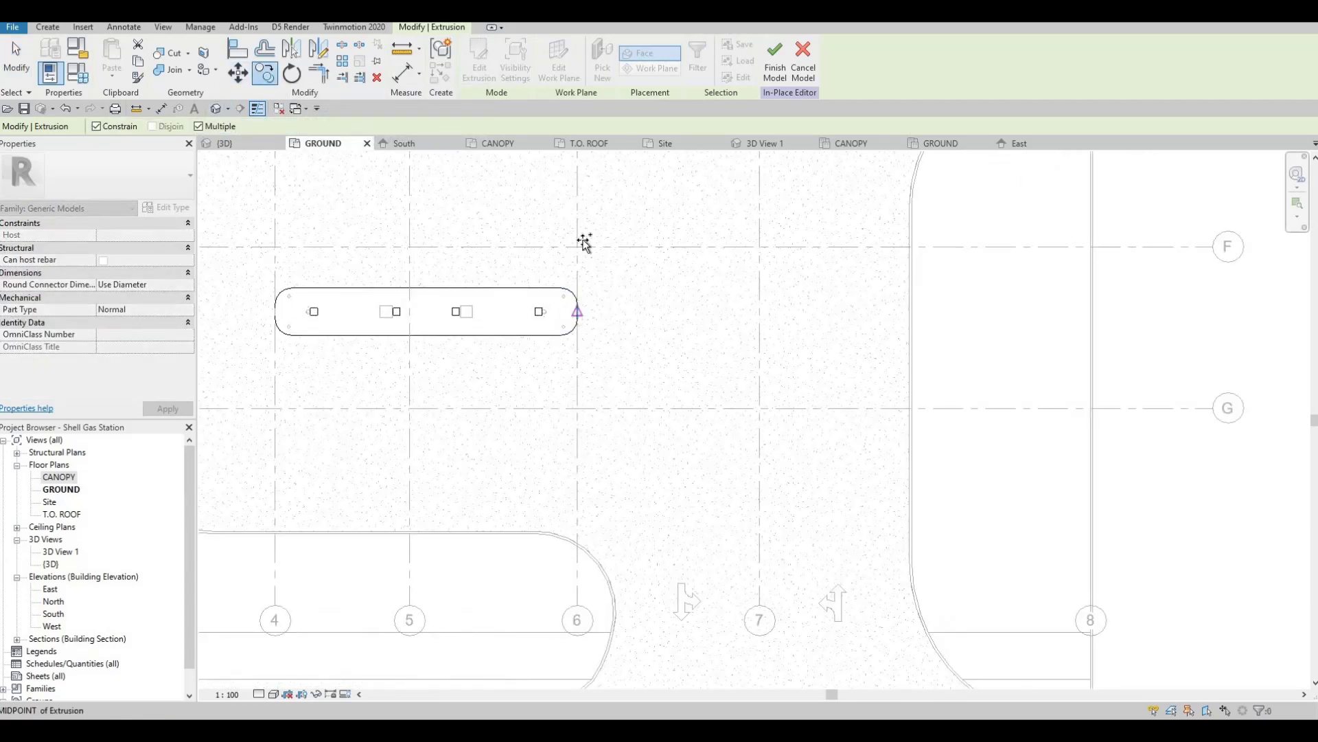
pyautogui.click(577, 311)
pyautogui.moveTo(577, 333); pyautogui.dragTo(568, 537, button='middle')
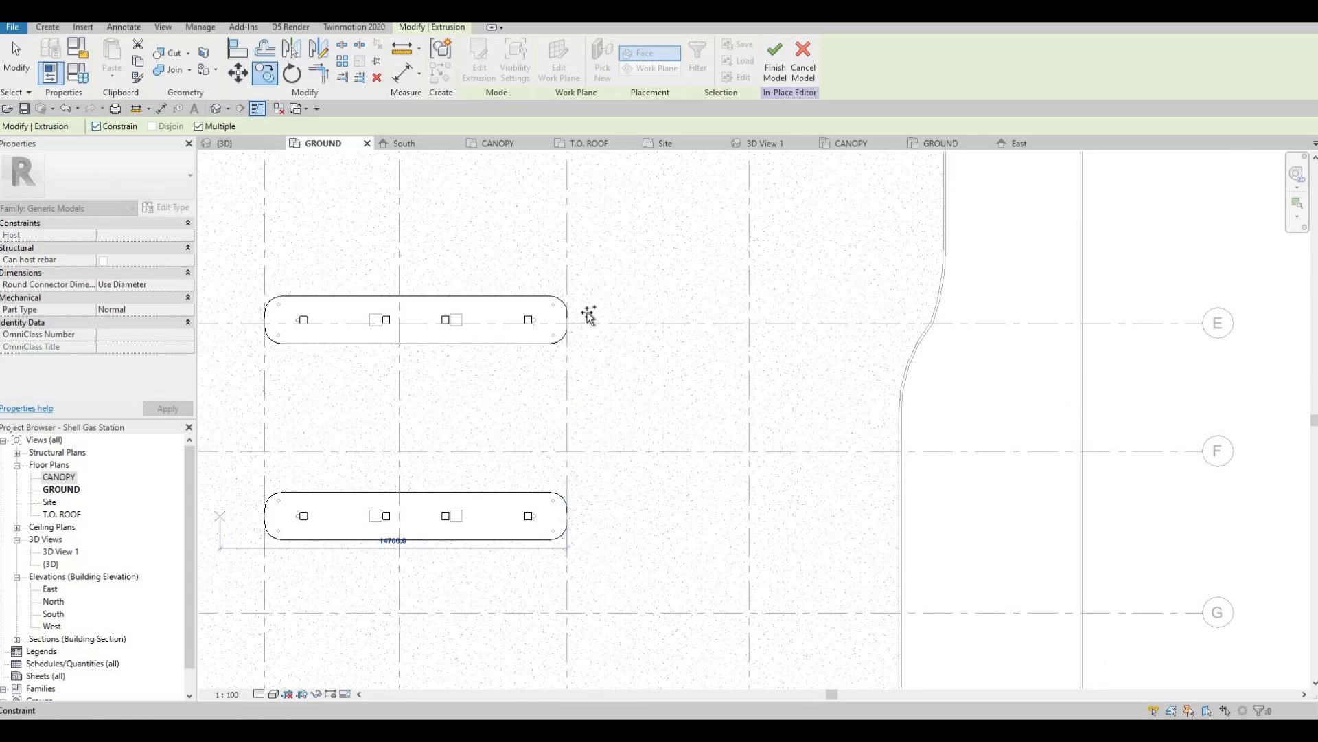
pyautogui.press('shift')
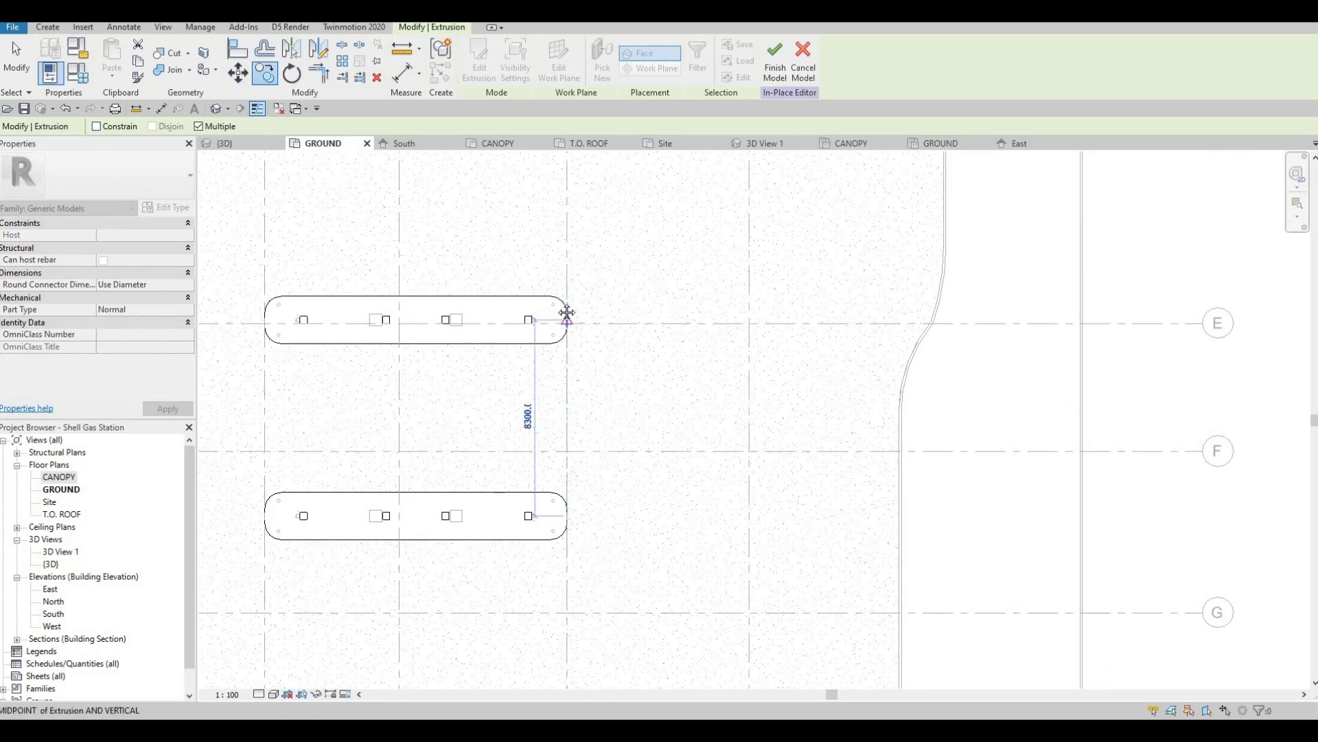
pyautogui.click(567, 312)
pyautogui.keyDown('ctrl'); pyautogui.scroll(3, 549, 340); pyautogui.keyUp('ctrl')
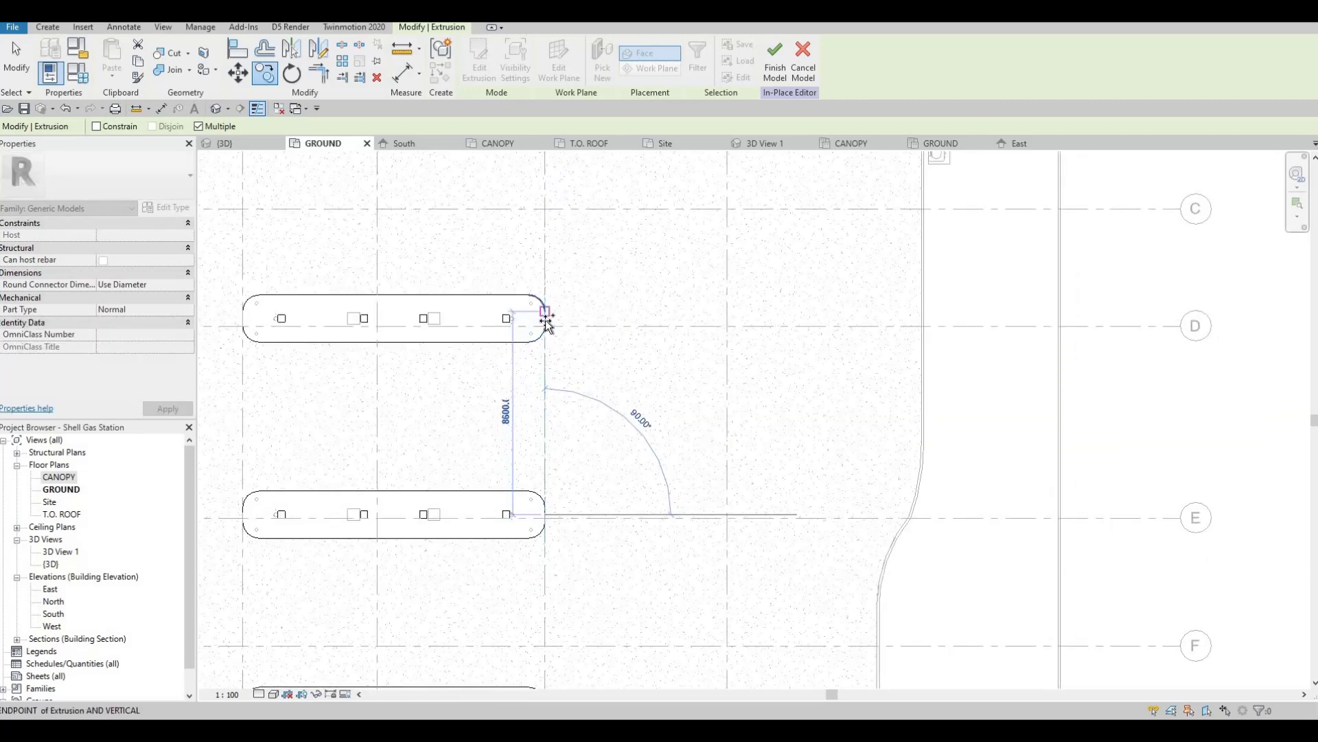
pyautogui.press('Escape')
pyautogui.press('Escape')
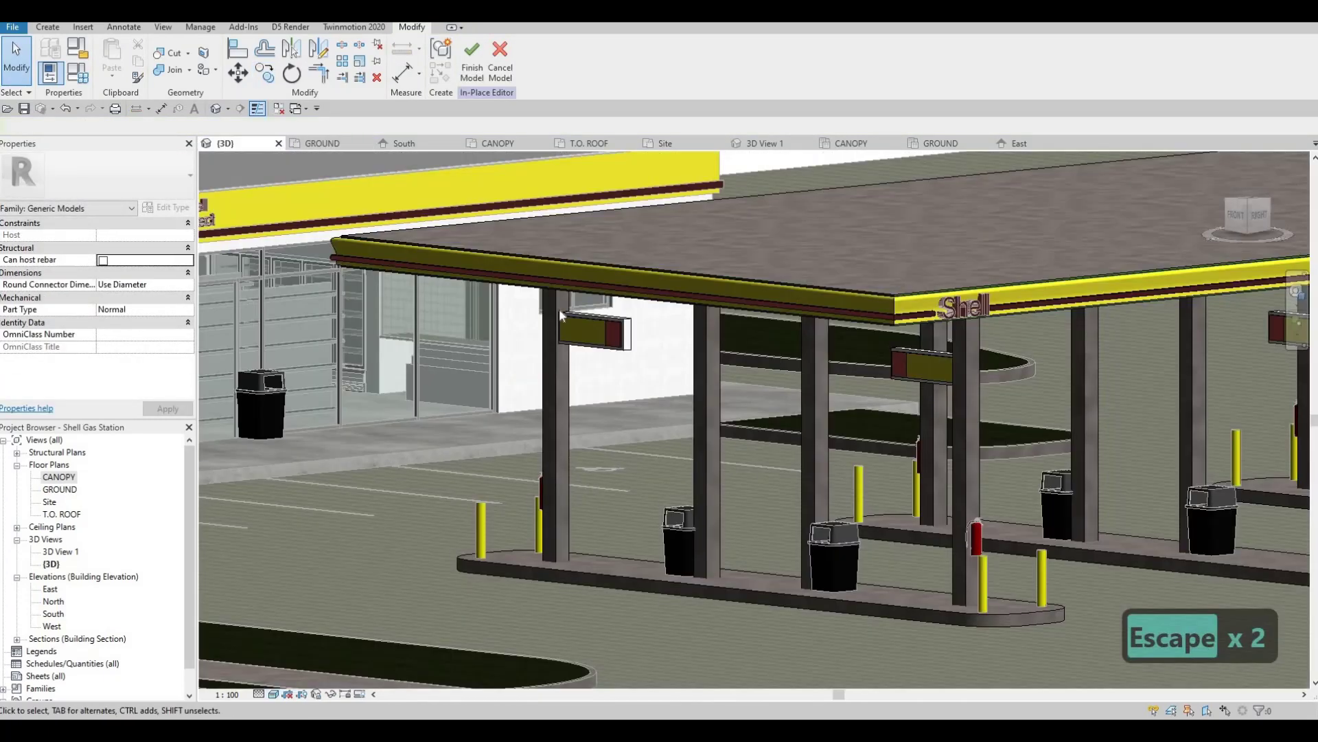
# - Orbit around the canopy and finish the in-place model
pyautogui.moveTo(560, 308)
pyautogui.keyDown('shift'); pyautogui.mouseDown(button='middle')
pyautogui.moveTo(631, 325)
pyautogui.moveTo(643, 342)
pyautogui.mouseUp(button='middle'); pyautogui.keyUp('shift')
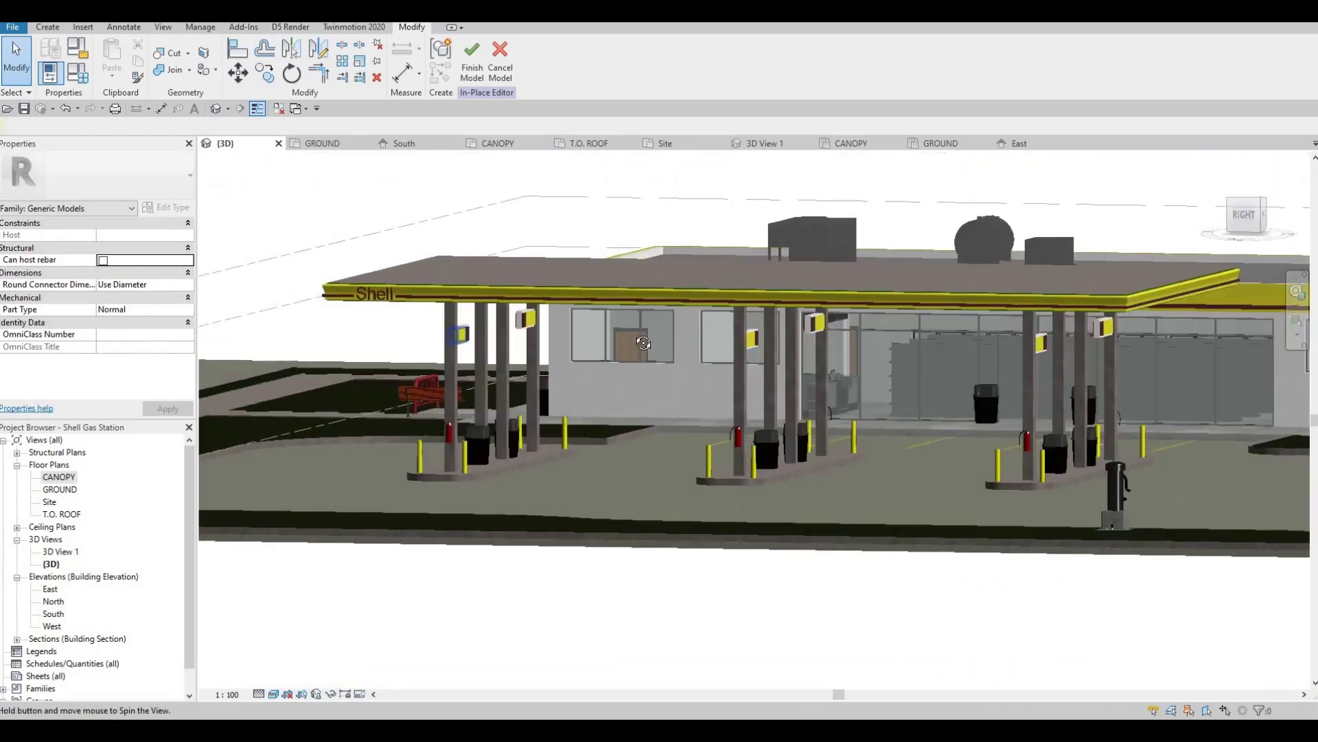
pyautogui.keyDown('shift'); pyautogui.moveTo(644, 342); pyautogui.dragTo(720, 325, button='middle'); pyautogui.keyUp('shift')
pyautogui.click(474, 64)
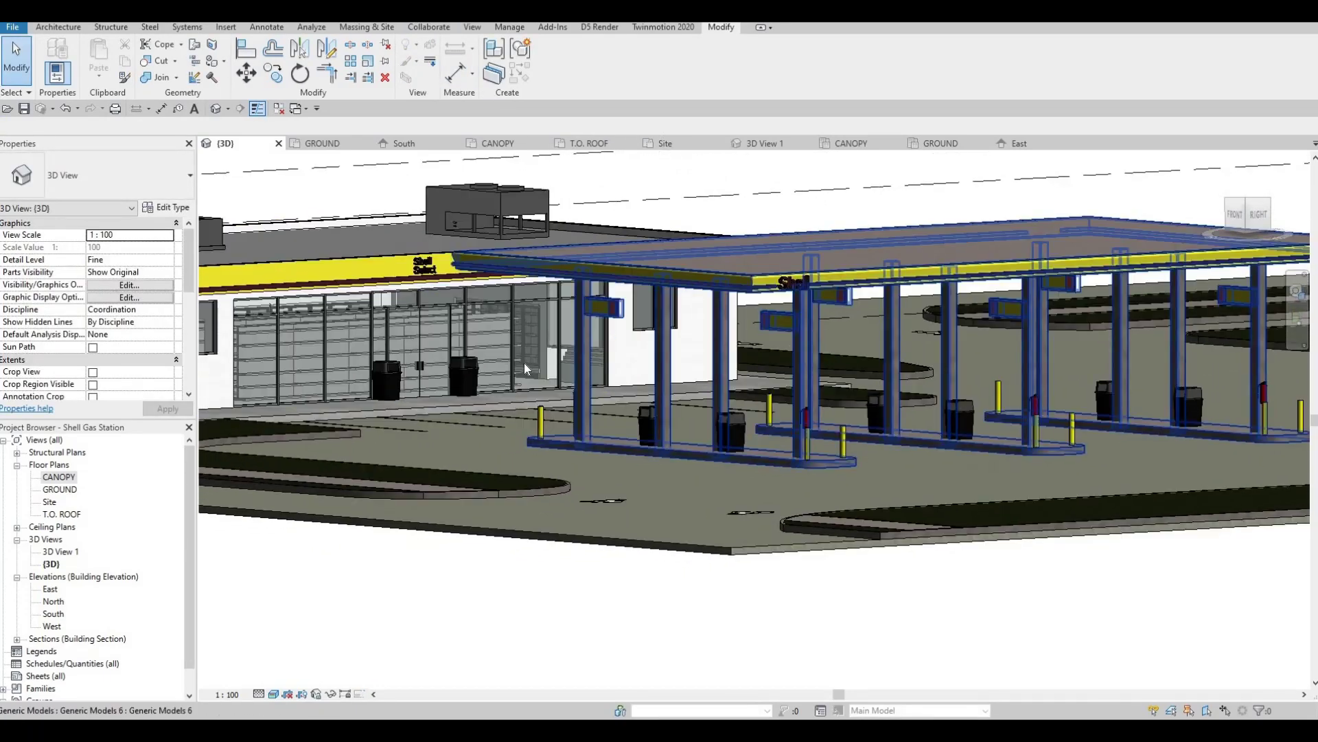
pyautogui.keyDown('shift'); pyautogui.moveTo(609, 393); pyautogui.dragTo(261, 276, button='middle'); pyautogui.keyUp('shift')
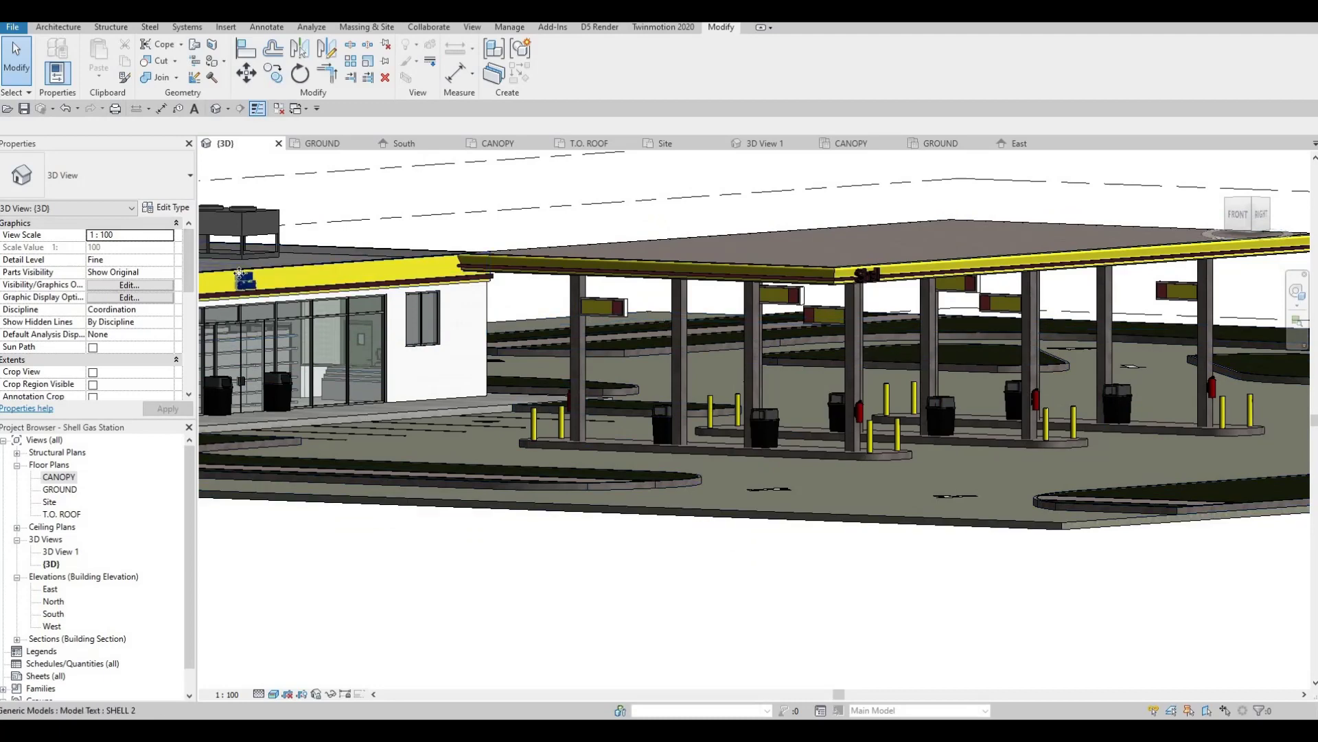
# - Copy the Shell Select lettering just to the right of the original
pyautogui.click(247, 282)
pyautogui.scroll(2, 426, 352)
pyautogui.scroll(2, 427, 346)
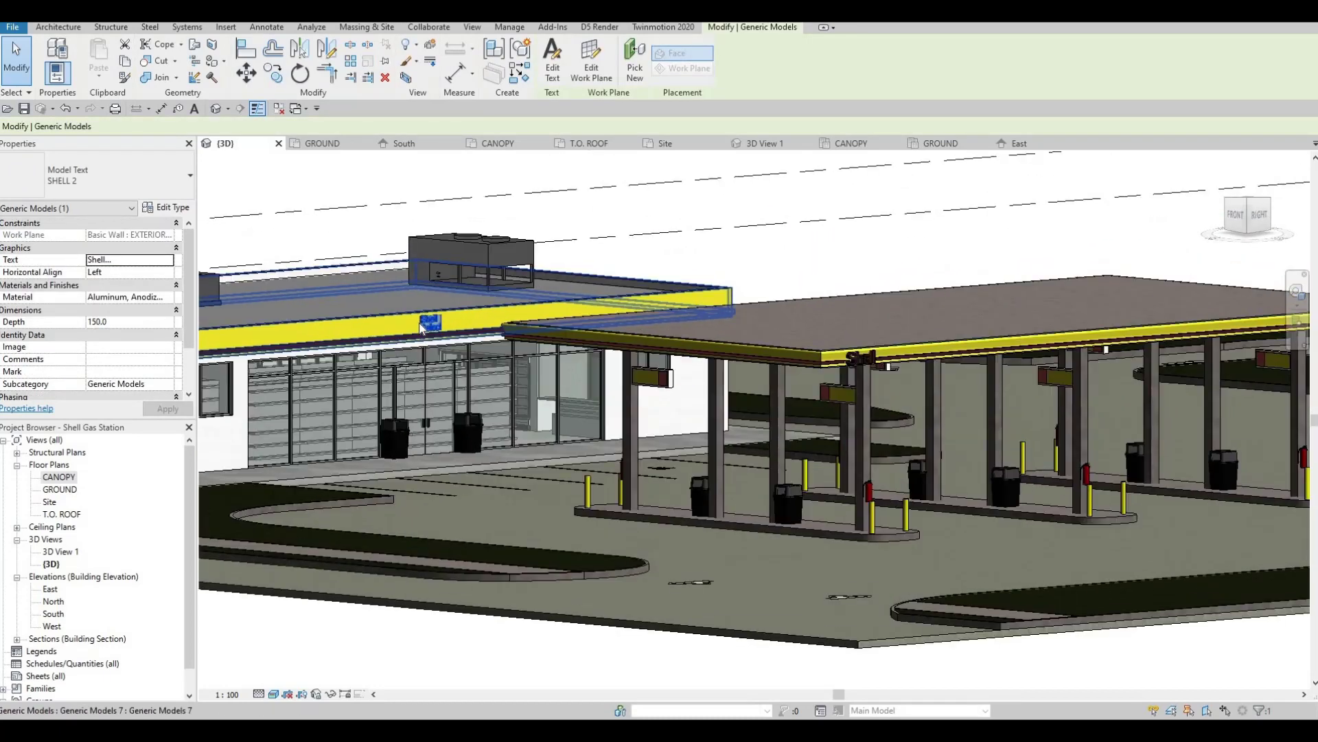
pyautogui.scroll(2, 428, 339)
pyautogui.scroll(2, 428, 332)
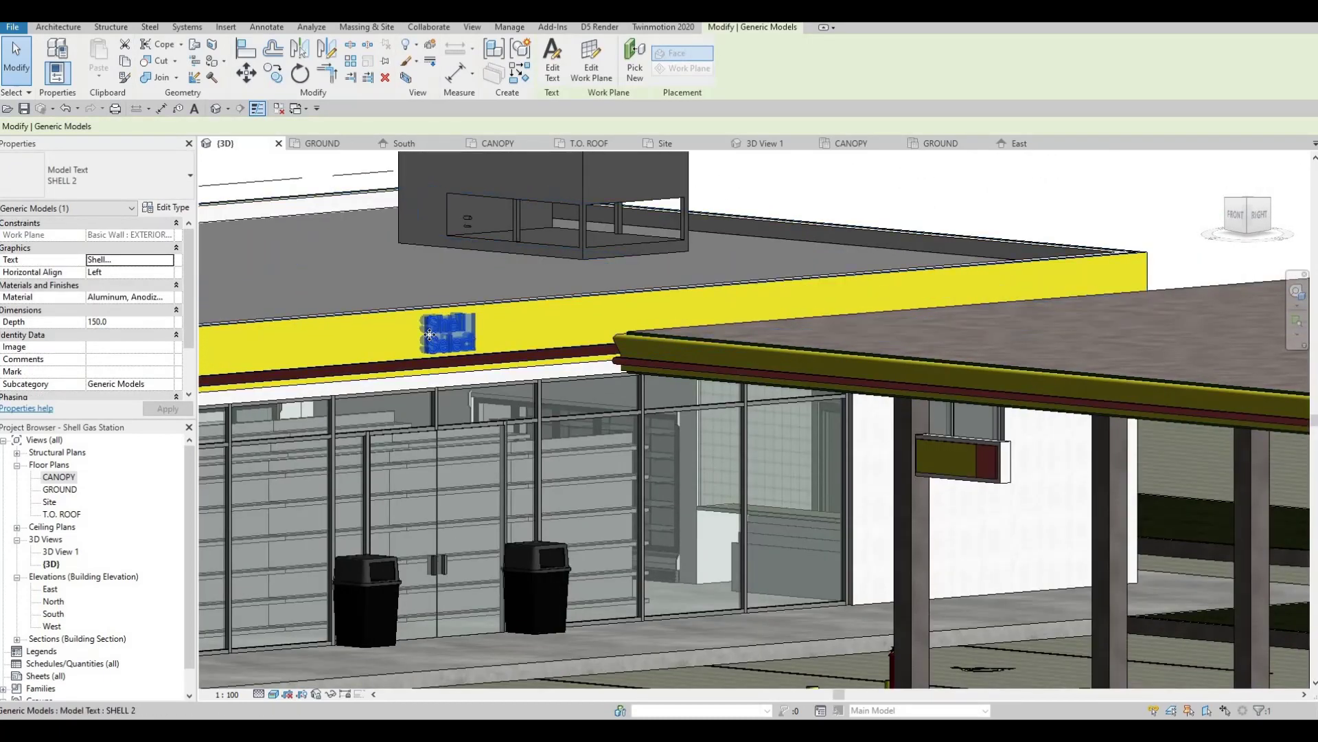
pyautogui.press('c')
pyautogui.click(501, 332)
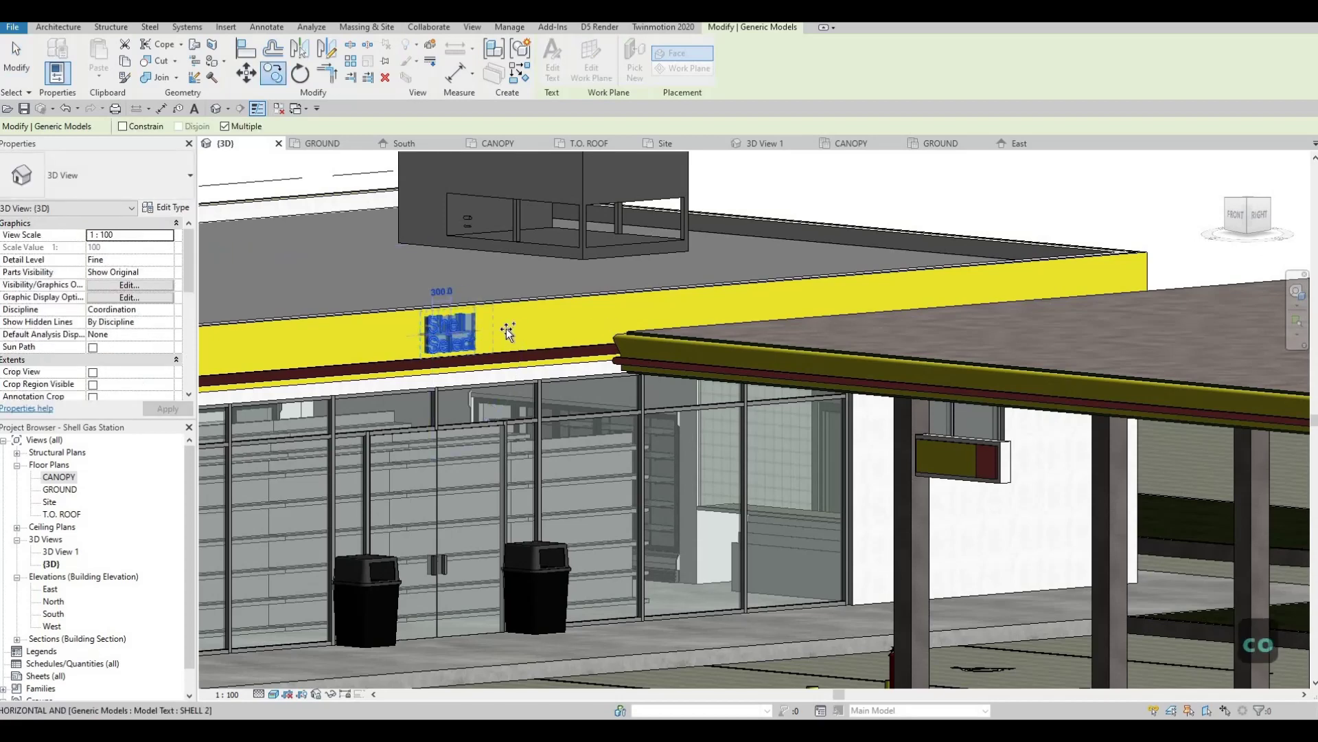
pyautogui.click(509, 328)
pyautogui.press('Escape')
pyautogui.press('Escape')
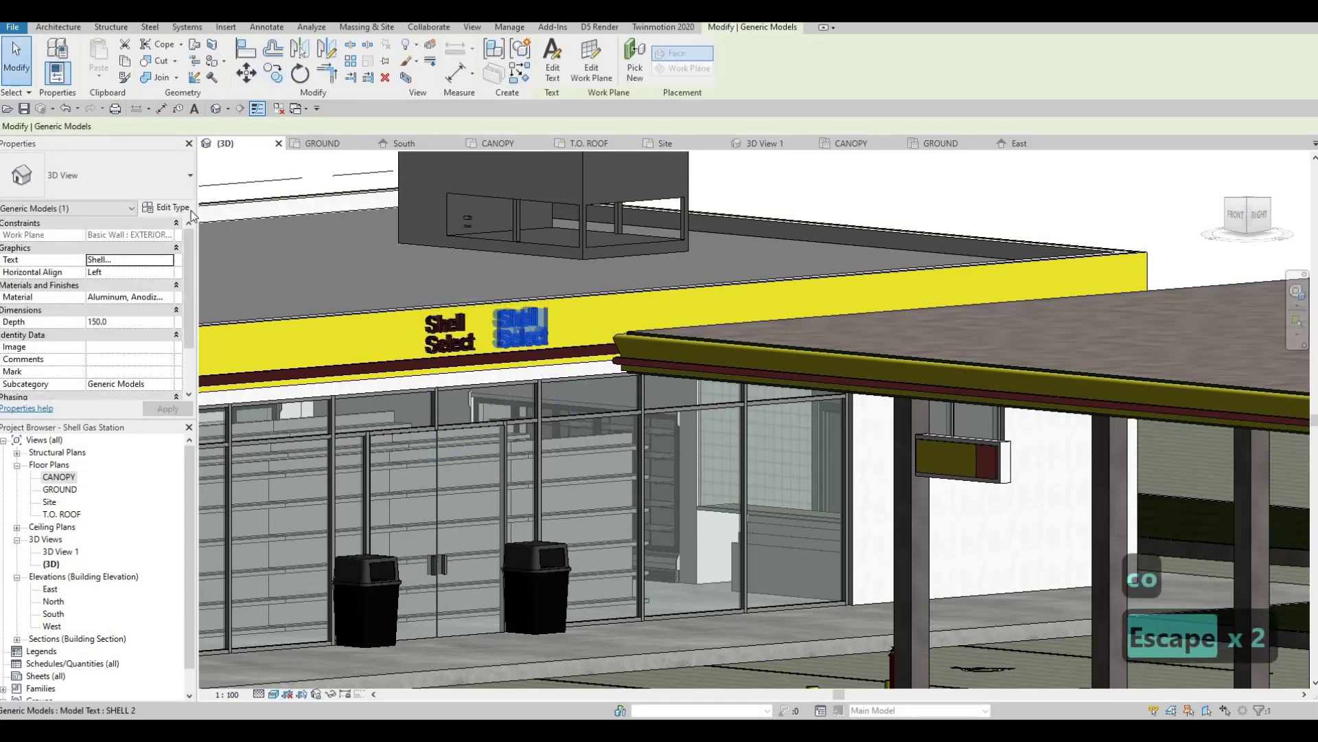
# - Duplicate the copy's text type as SHELL 3
pyautogui.click(167, 207)
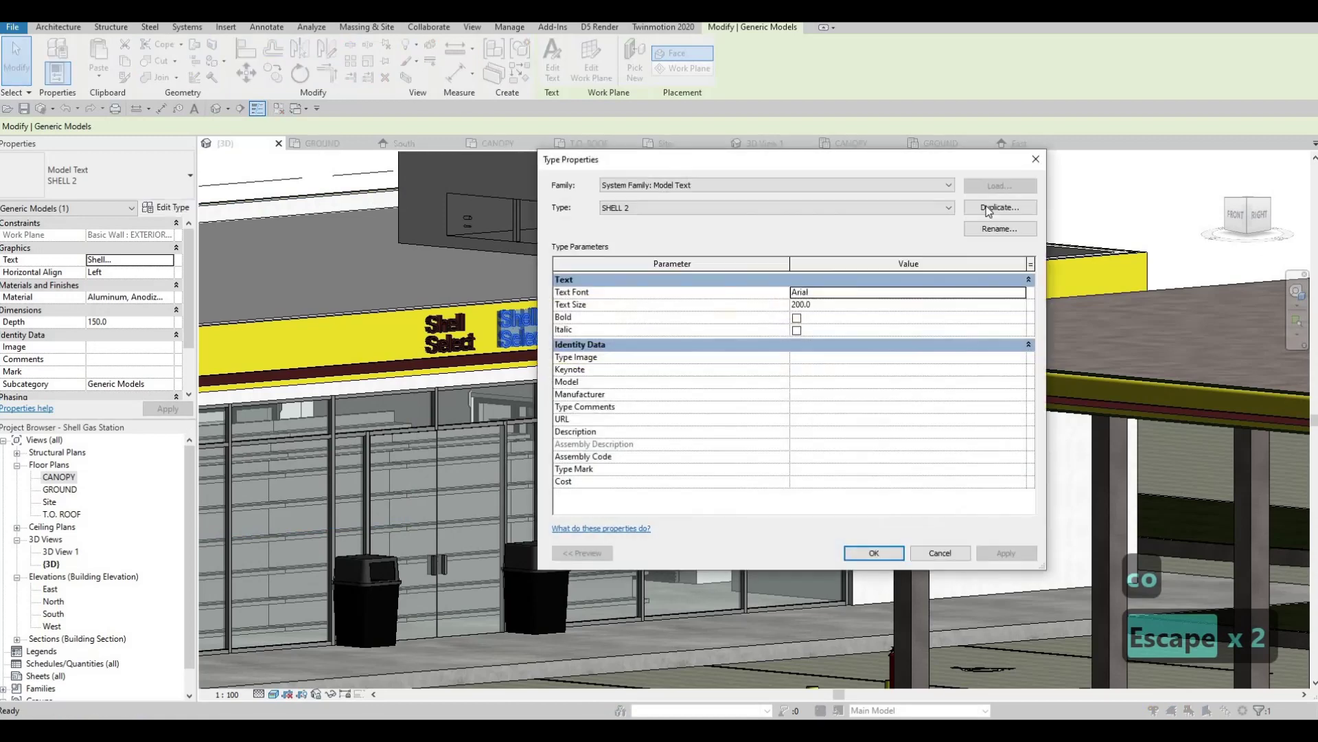
pyautogui.click(999, 206)
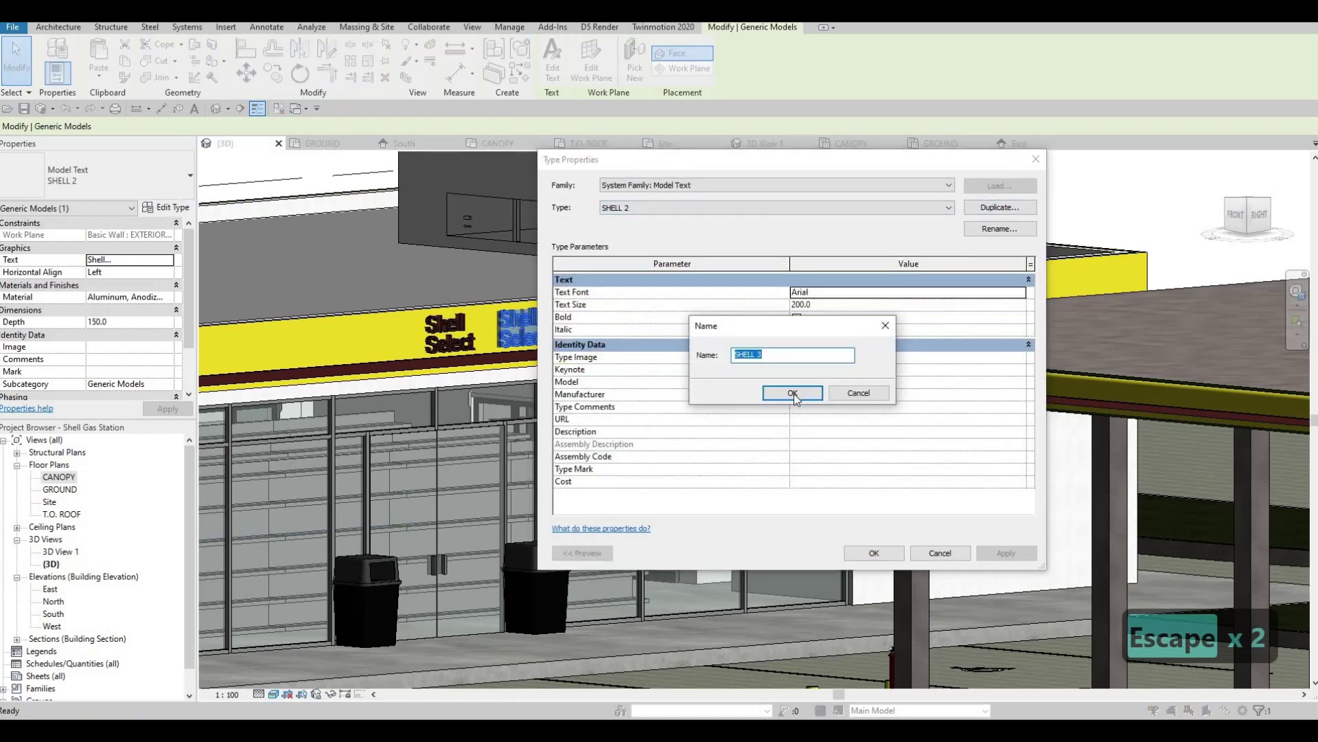
pyautogui.click(793, 393)
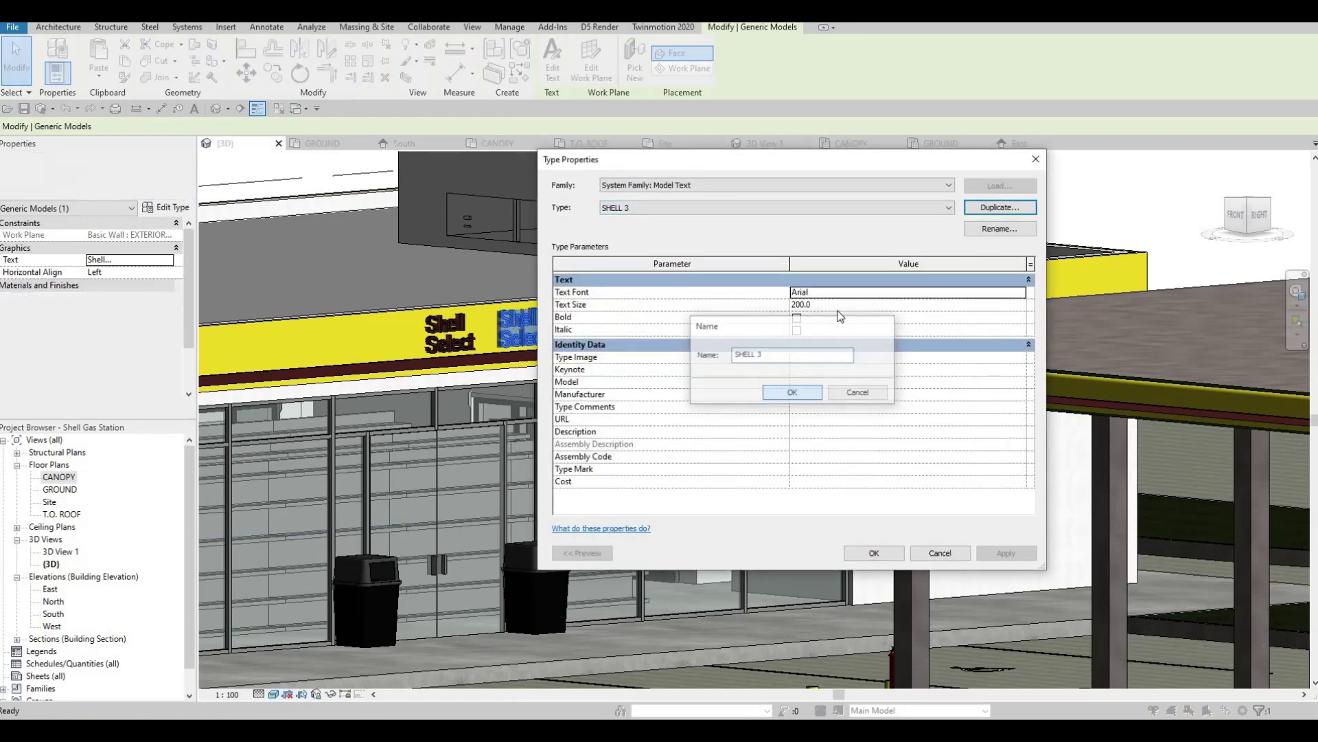
pyautogui.click(872, 554)
pyautogui.click(168, 297)
# - Set the copied text's material to Parking Stripe
pyautogui.click(169, 298)
pyautogui.write('PAINT')
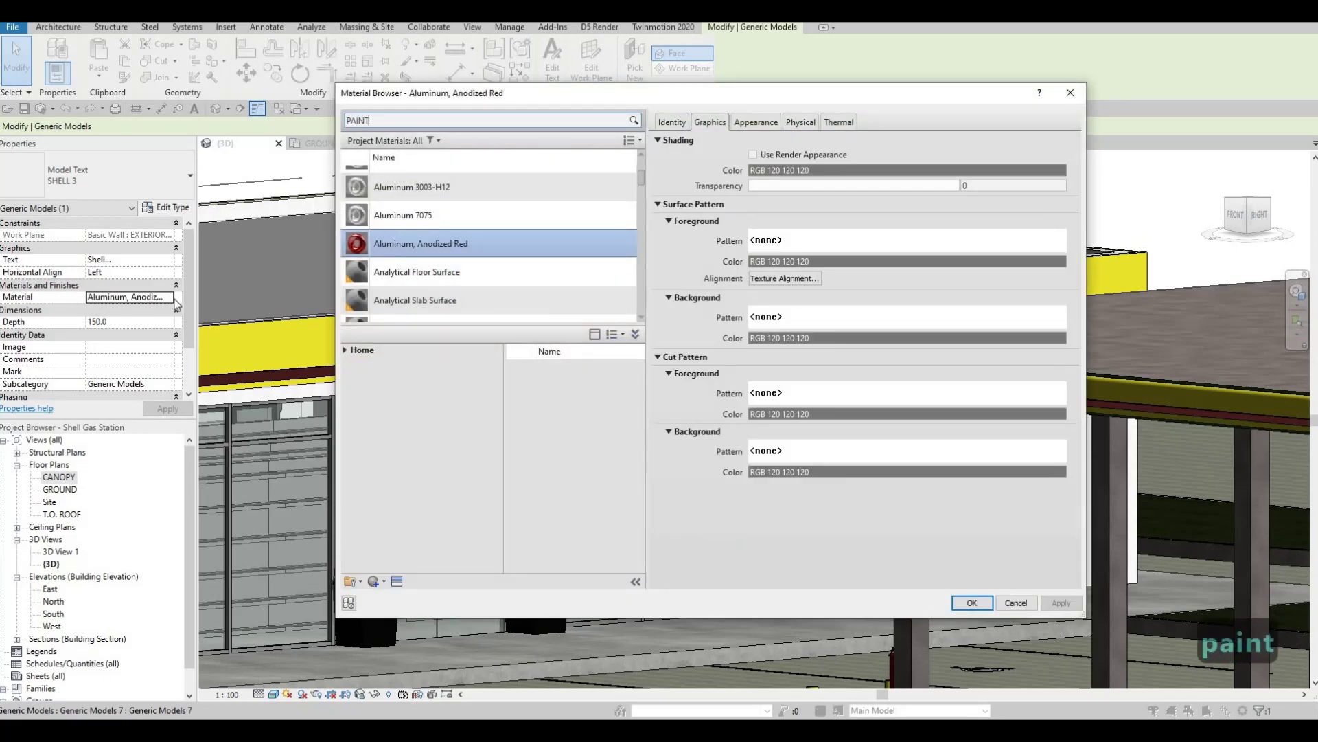
pyautogui.press('Return')
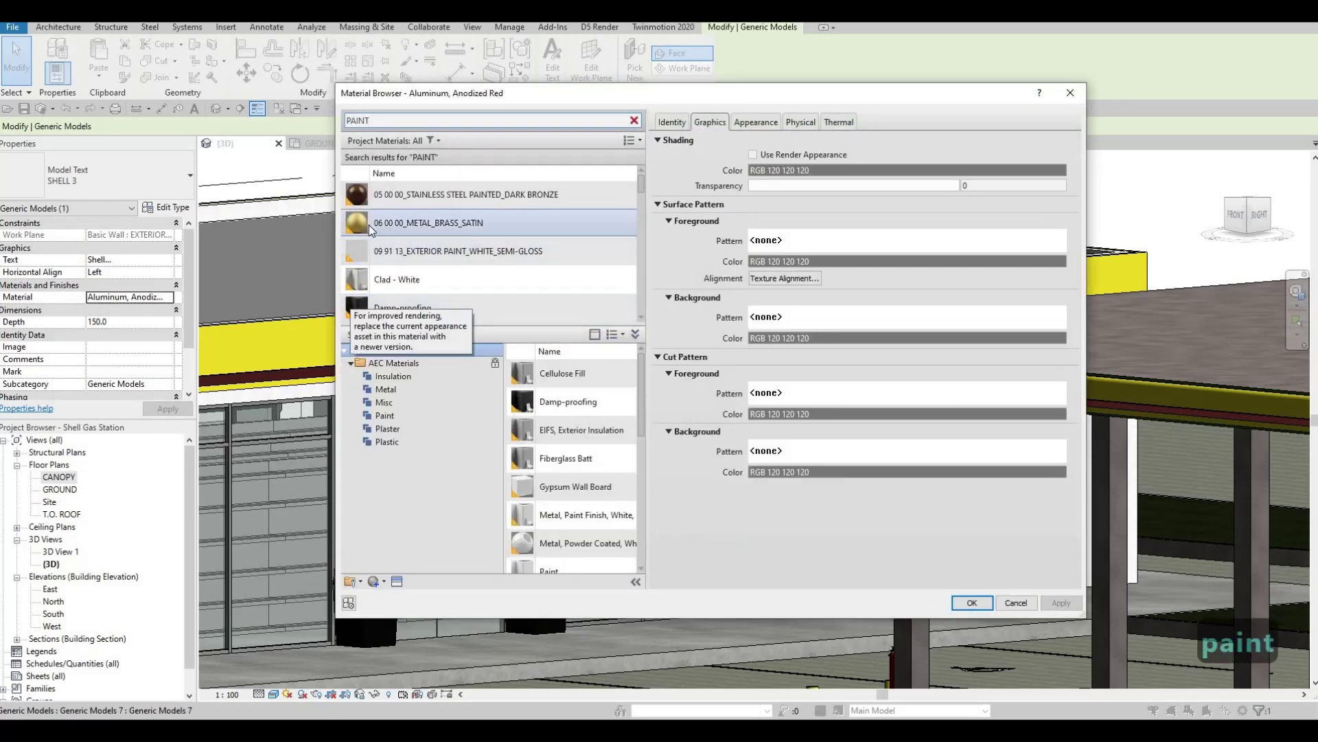
pyautogui.press('BackSpace')
pyautogui.press('BackSpace')
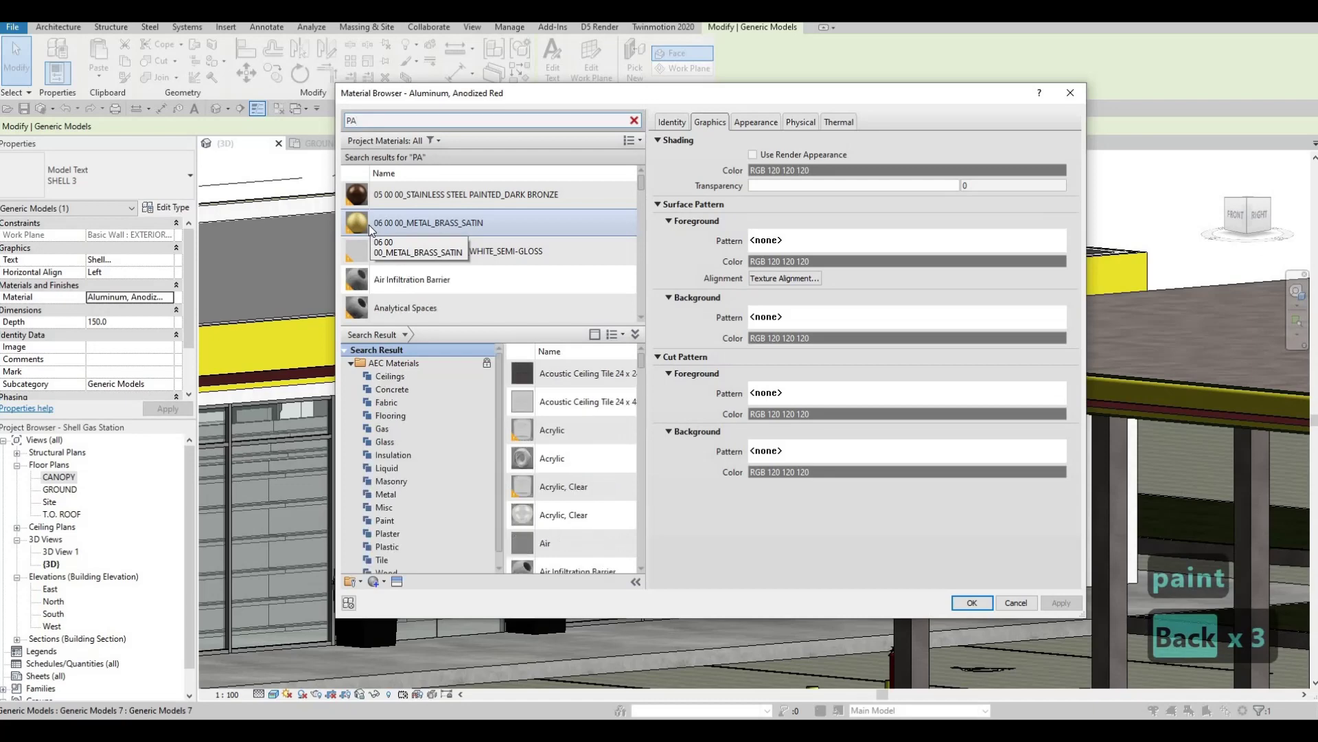
pyautogui.write('RKING')
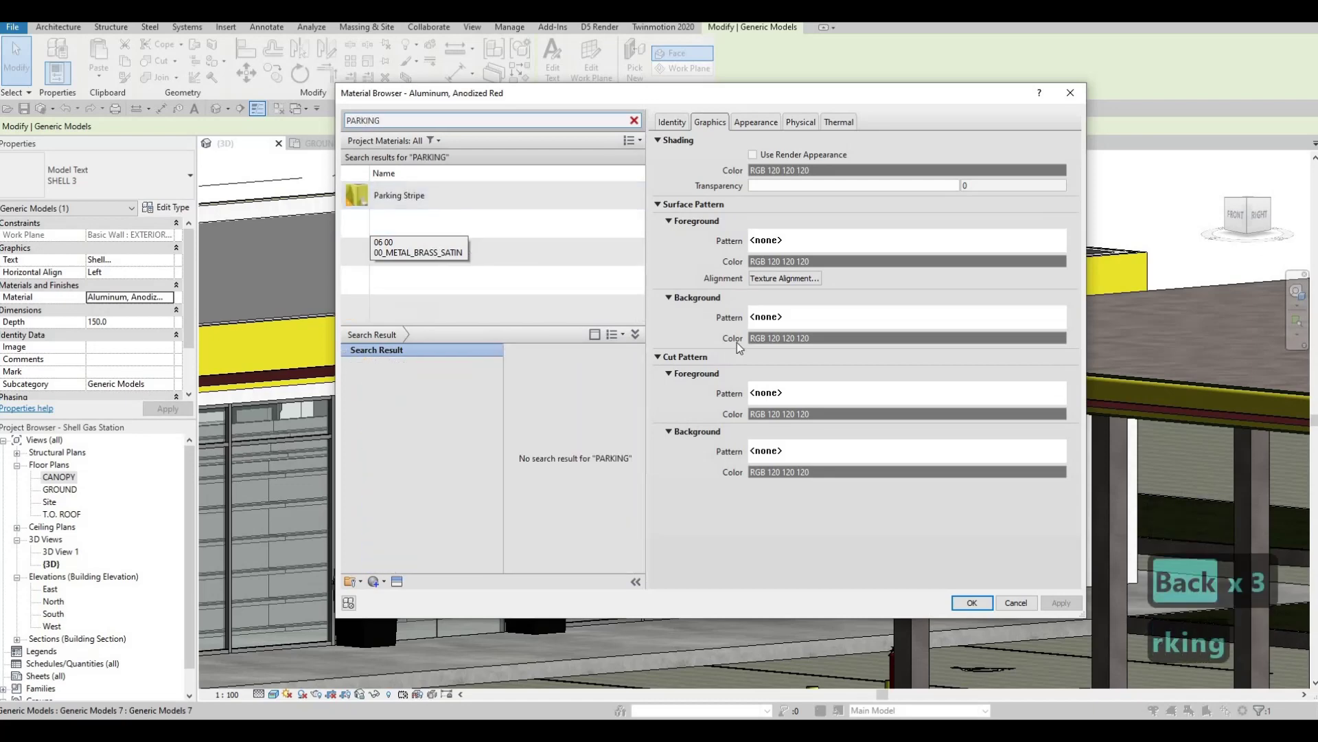
pyautogui.click(445, 198)
pyautogui.click(971, 603)
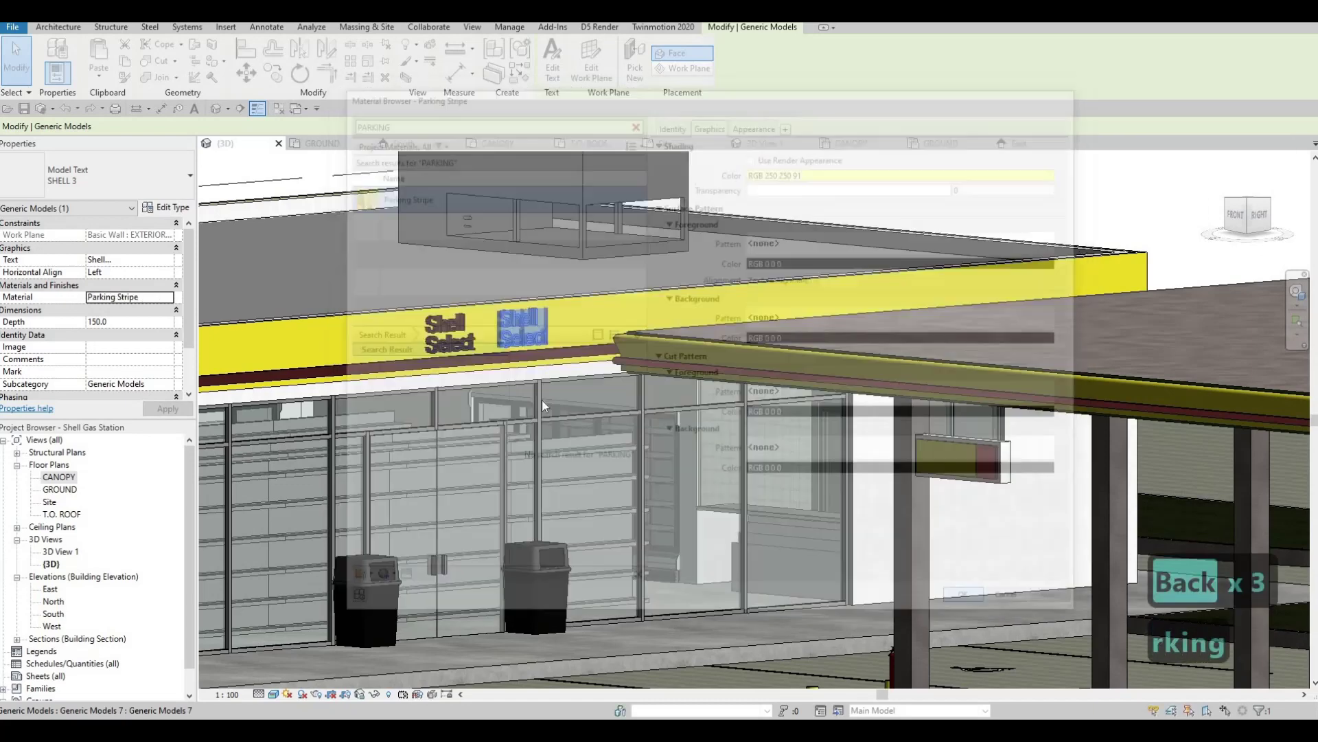
pyautogui.scroll(3, 516, 323)
# - Try a text depth of 50, then undo it to keep 150
pyautogui.press('Escape')
pyautogui.press('Escape')
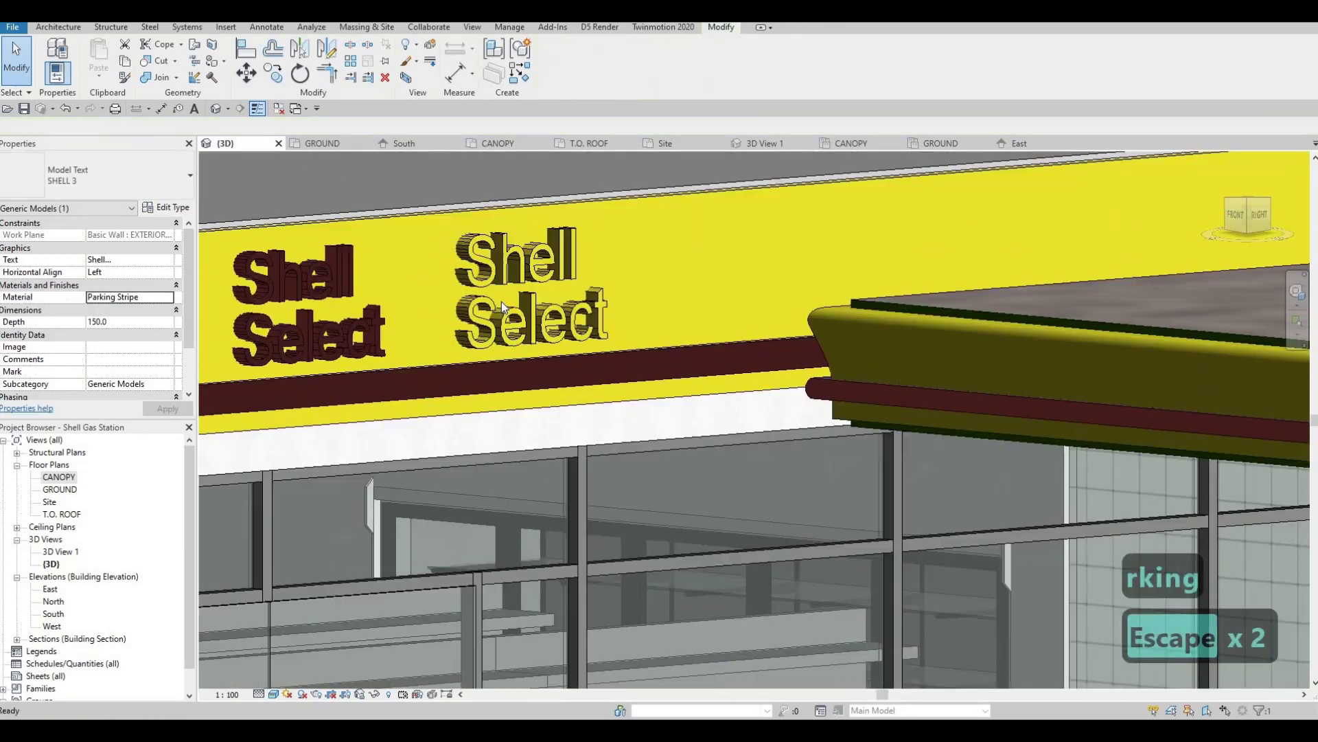
pyautogui.click(501, 302)
pyautogui.press('Escape')
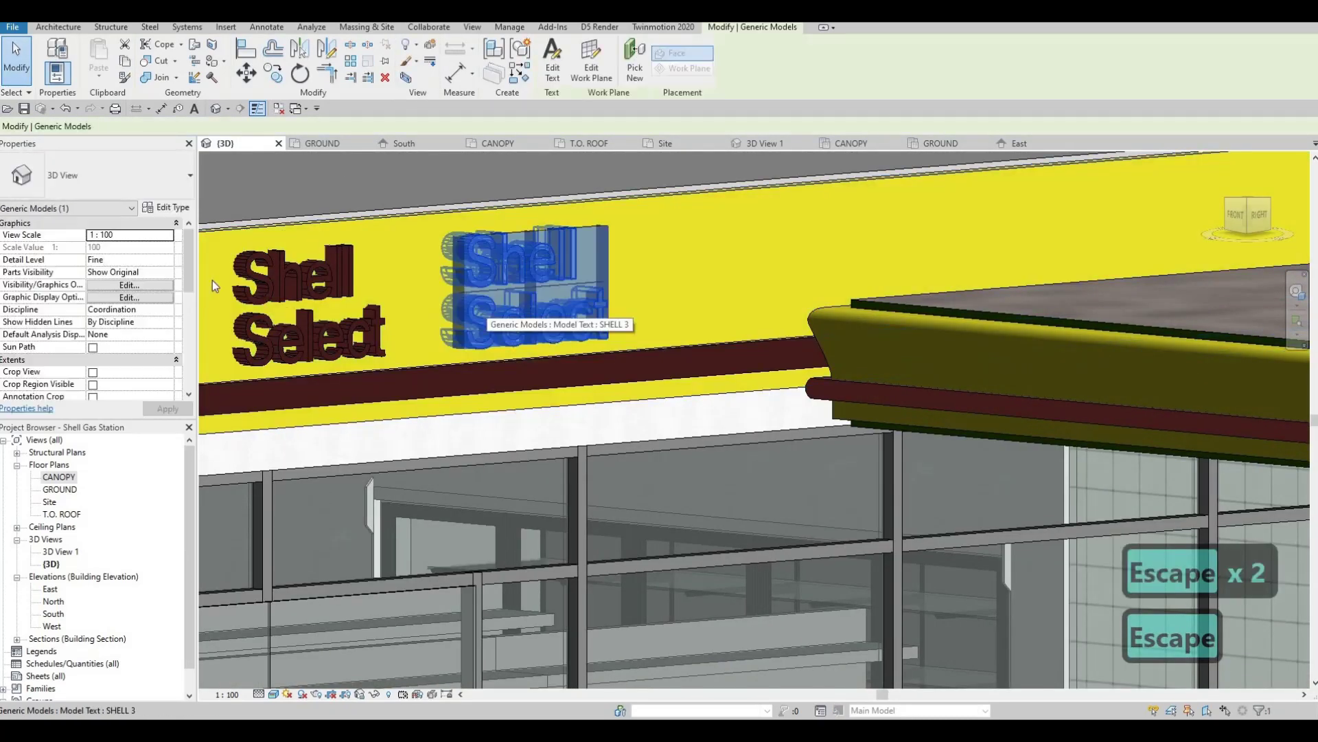
pyautogui.click(487, 306)
pyautogui.click(129, 324)
pyautogui.write('50')
pyautogui.press('Return')
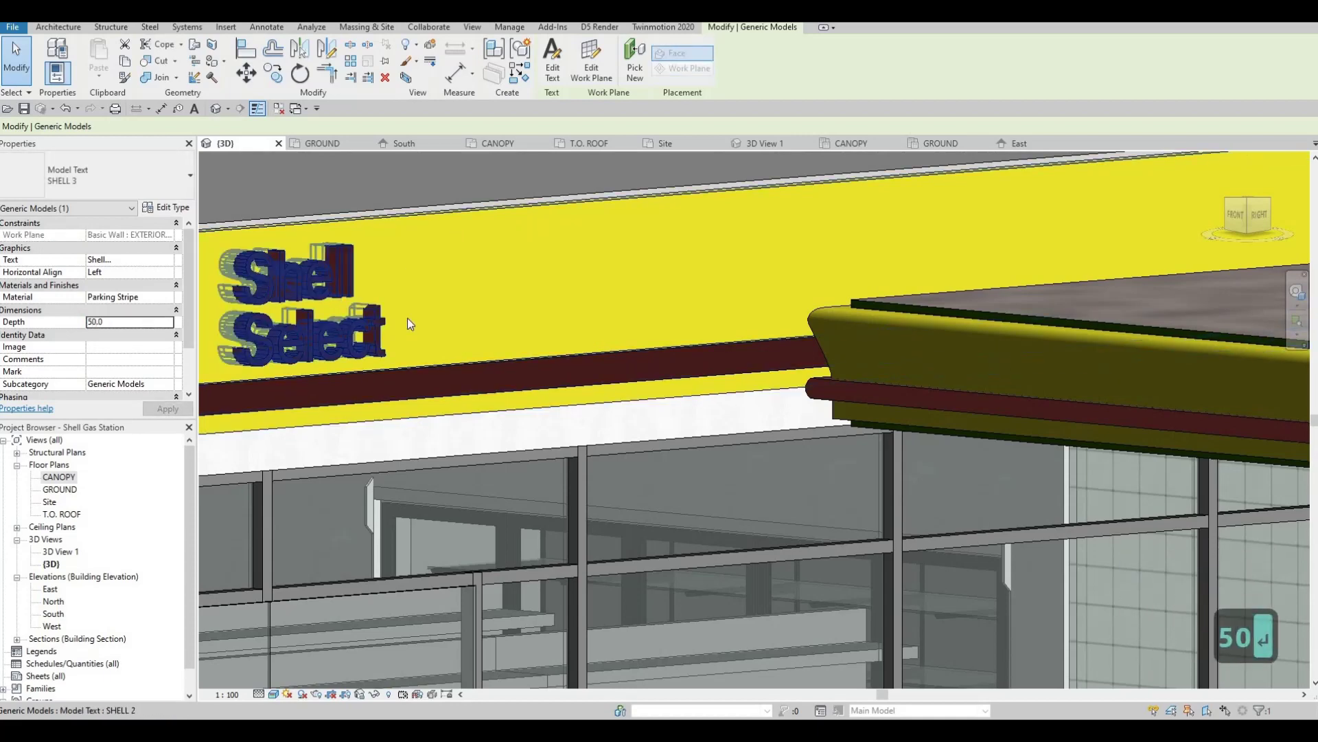
pyautogui.hotkey('ctrl', 'z')
pyautogui.press('Escape')
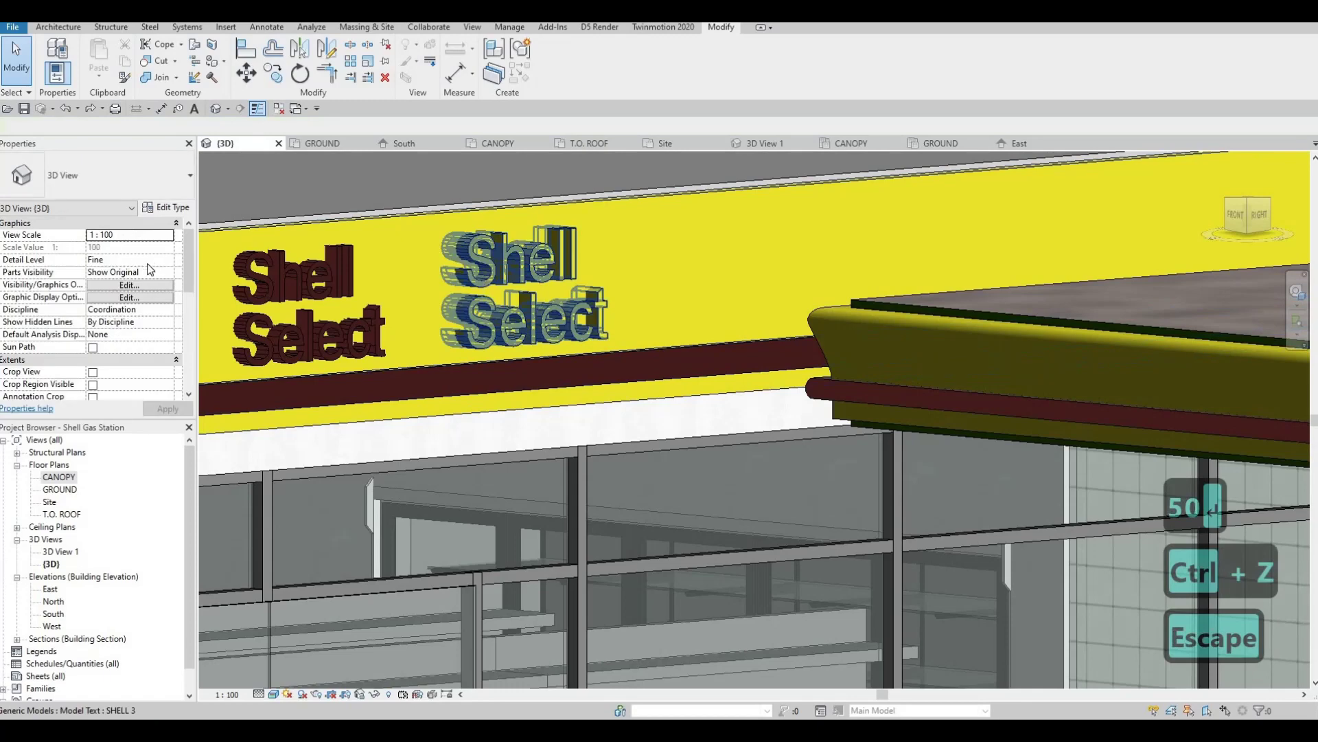
pyautogui.click(484, 281)
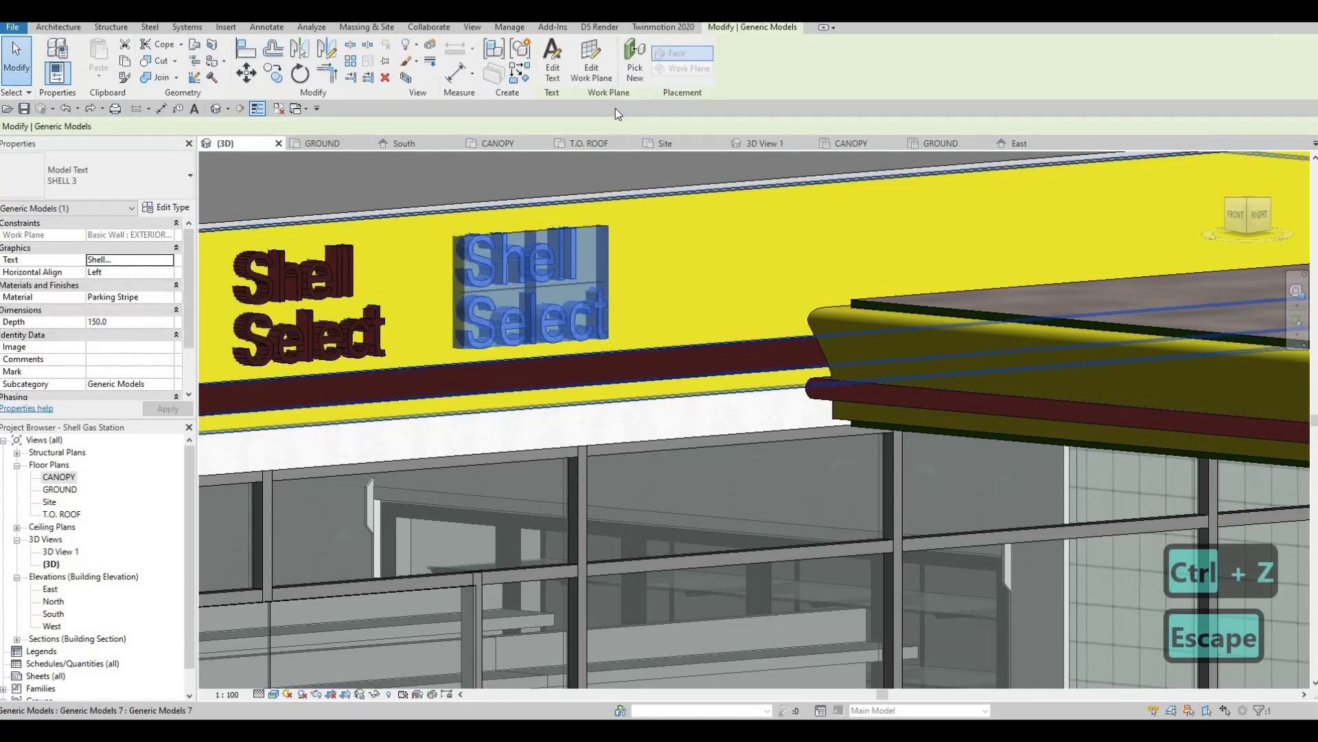
# - Rehost the copied text onto the canopy column sign's face
pyautogui.click(635, 64)
pyautogui.scroll(-2, 838, 351)
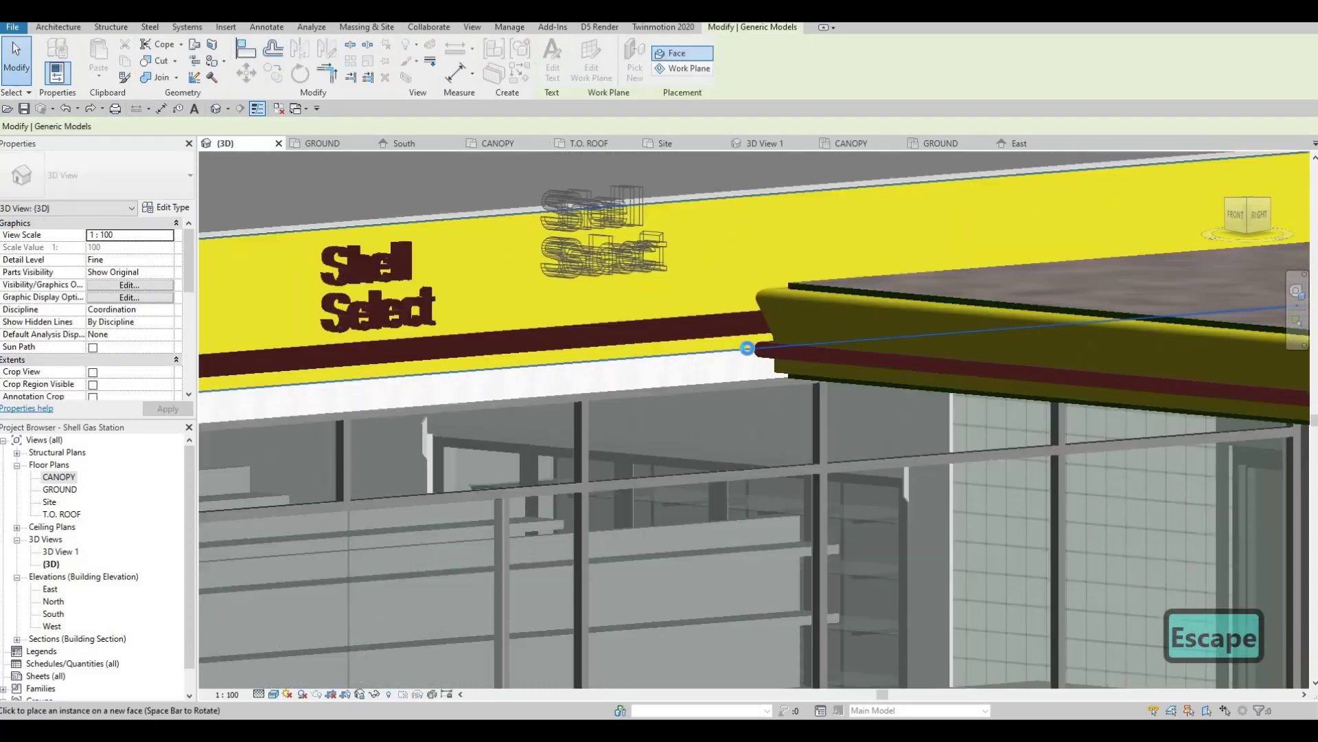
pyautogui.scroll(-2, 794, 368)
pyautogui.scroll(-2, 1020, 438)
pyautogui.scroll(2, 1020, 438)
pyautogui.scroll(2, 1035, 433)
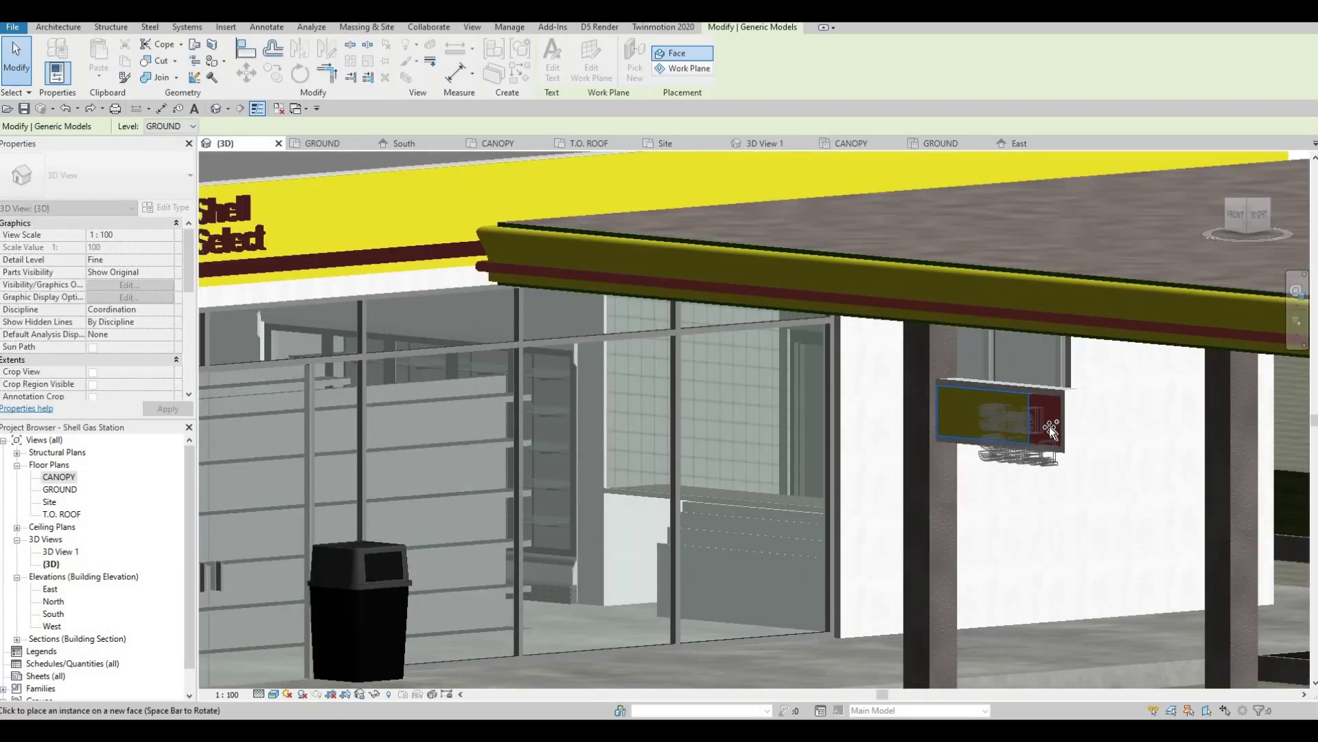
pyautogui.scroll(2, 1041, 438)
pyautogui.click(1036, 438)
pyautogui.press('Escape')
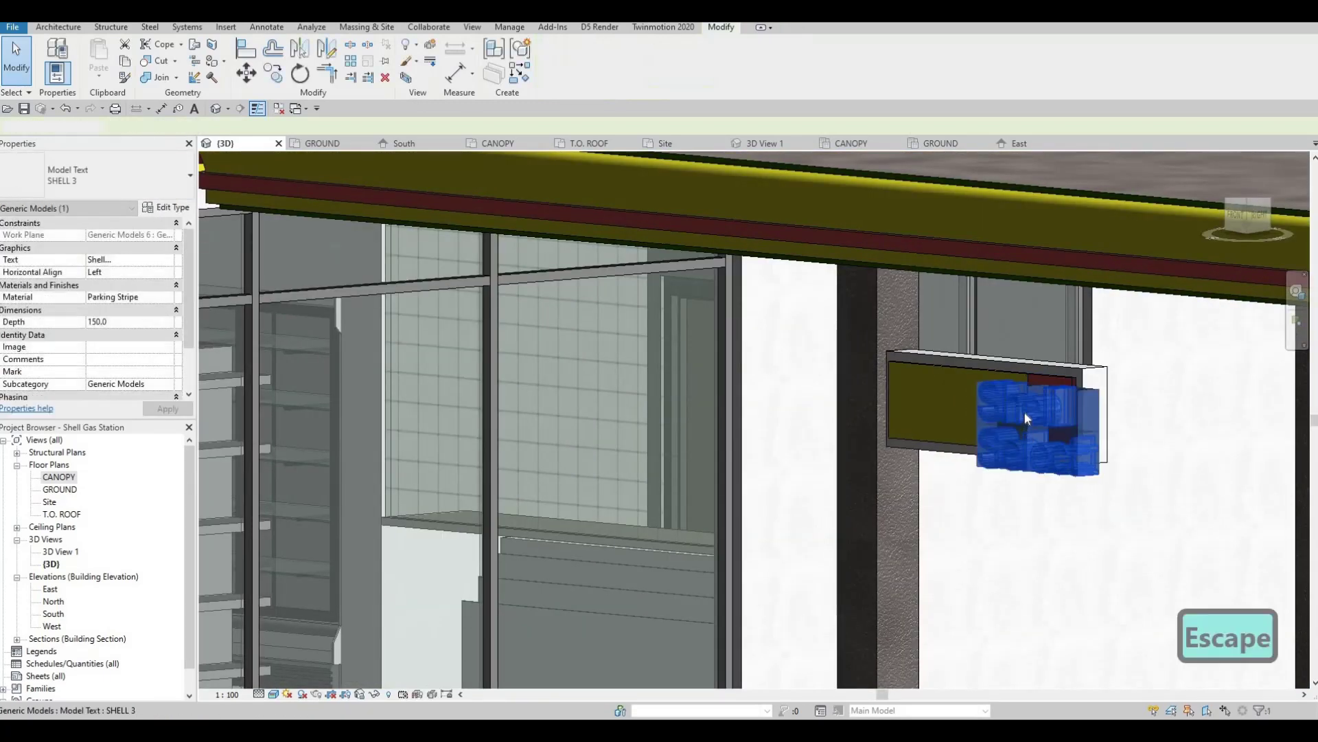
pyautogui.press('Escape')
pyautogui.scroll(2, 1025, 411)
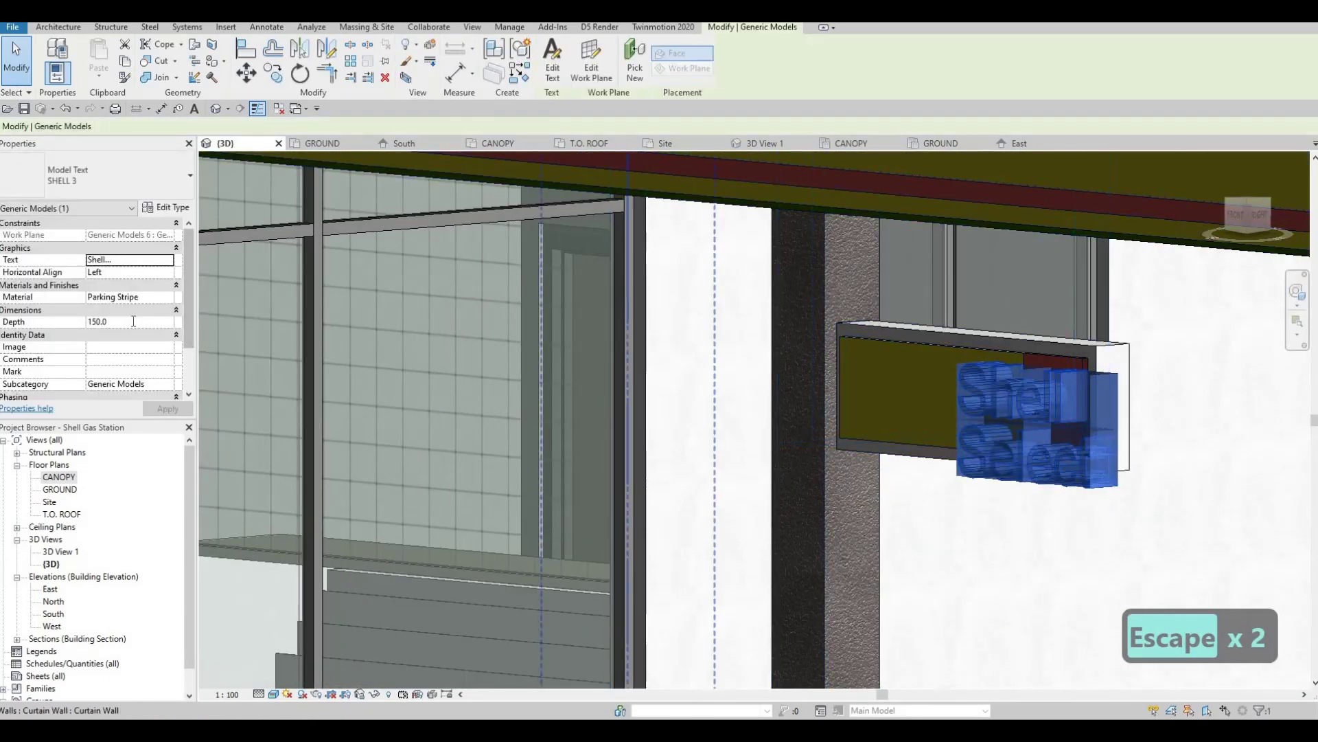
# - Set the rehosted text's depth to 20
pyautogui.click(132, 321)
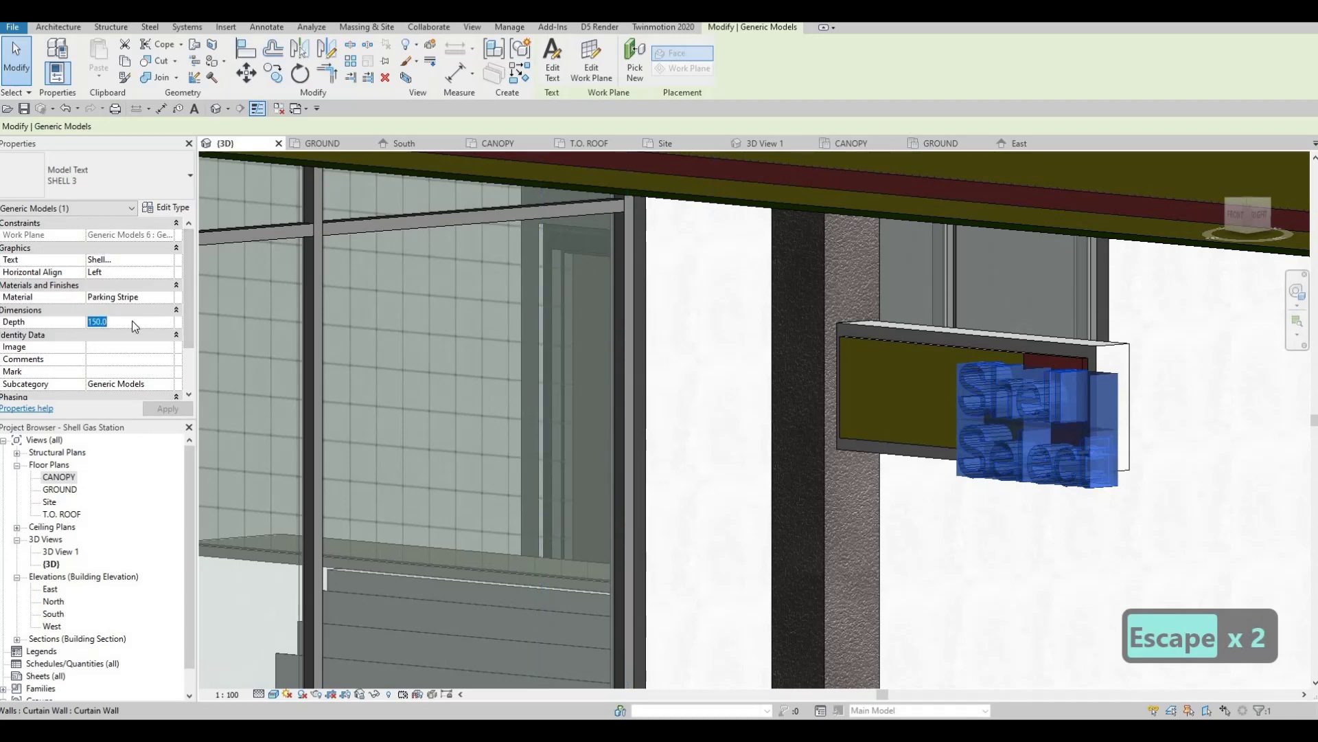
pyautogui.write('20')
pyautogui.press('Return')
pyautogui.moveTo(1064, 415)
pyautogui.keyDown('shift'); pyautogui.mouseDown(button='middle')
pyautogui.moveTo(1064, 430)
pyautogui.moveTo(1123, 466)
pyautogui.moveTo(812, 421)
pyautogui.moveTo(957, 445)
pyautogui.moveTo(692, 384)
pyautogui.moveTo(959, 389)
pyautogui.mouseUp(button='middle'); pyautogui.keyUp('shift')
pyautogui.press('Escape')
pyautogui.press('Escape')
pyautogui.scroll(-3, 959, 389)
pyautogui.scroll(2, 971, 395)
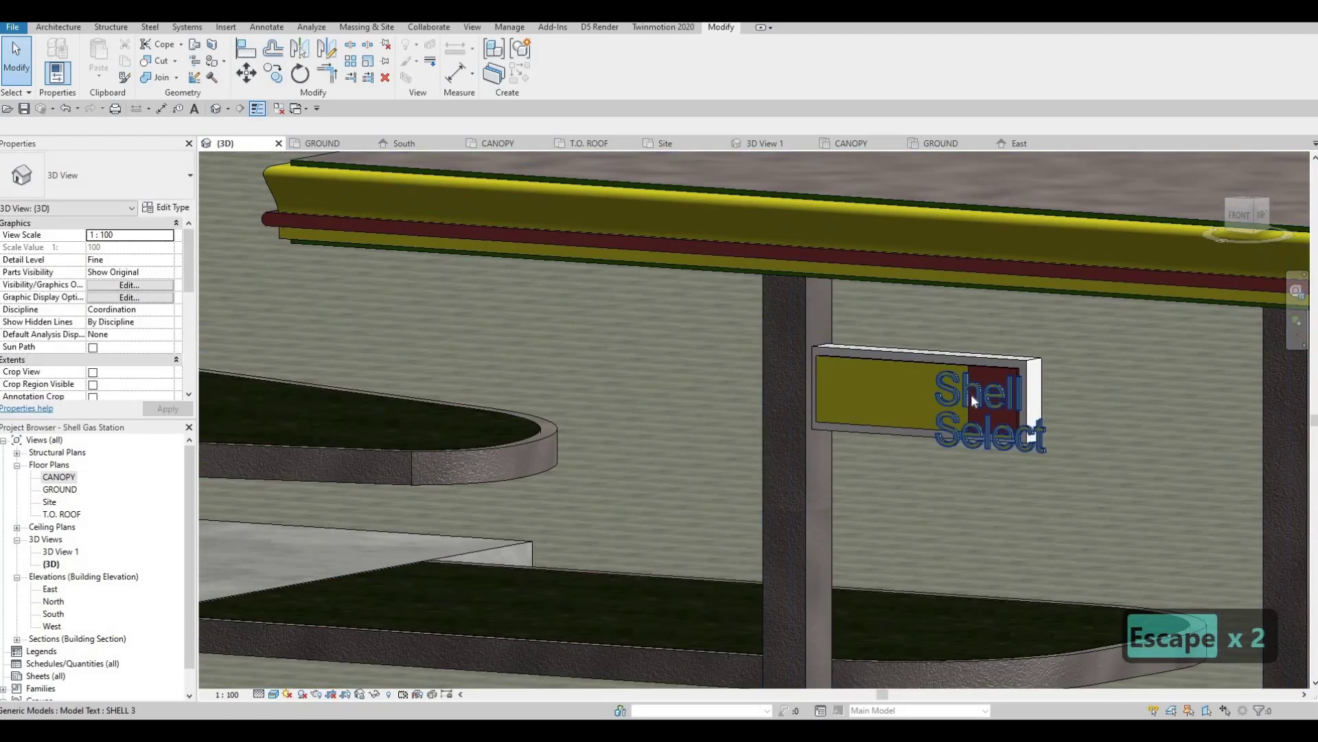
pyautogui.click(972, 396)
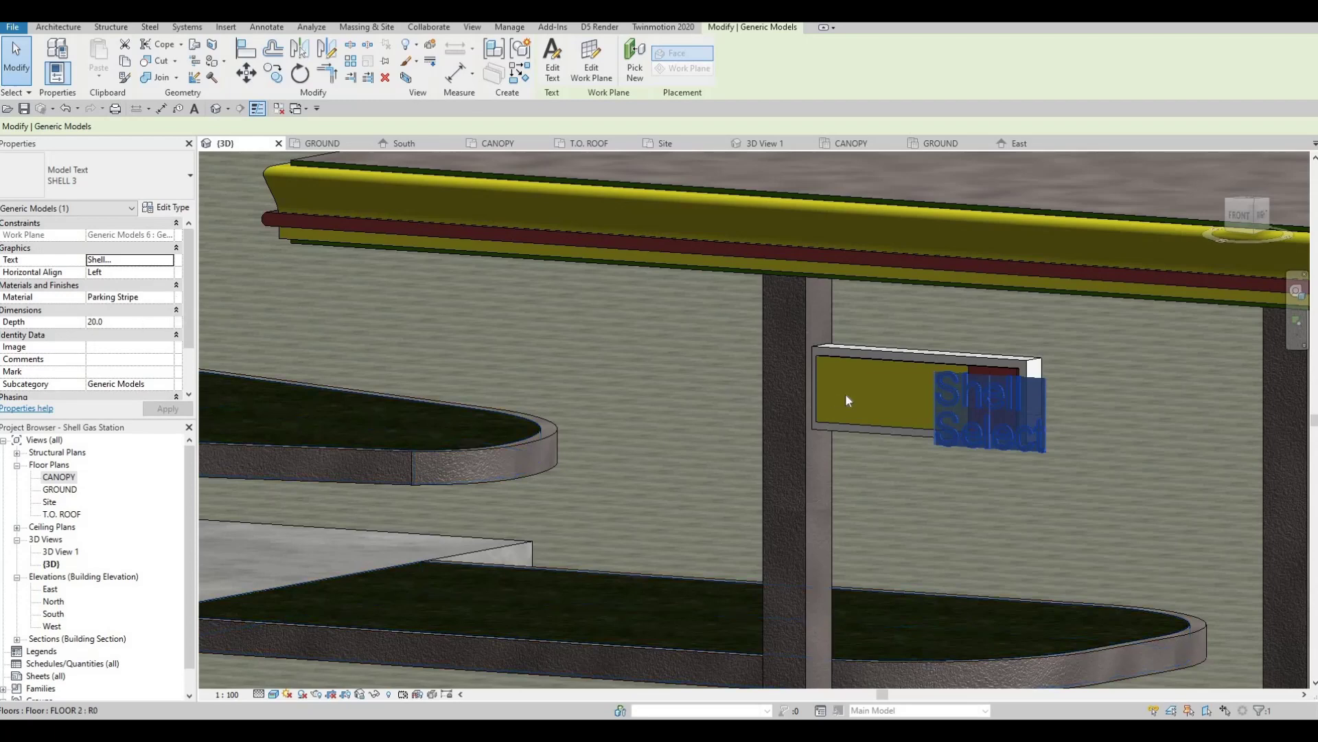
# - Change the sign text to '1' and drag it into the red panel
pyautogui.click(171, 260)
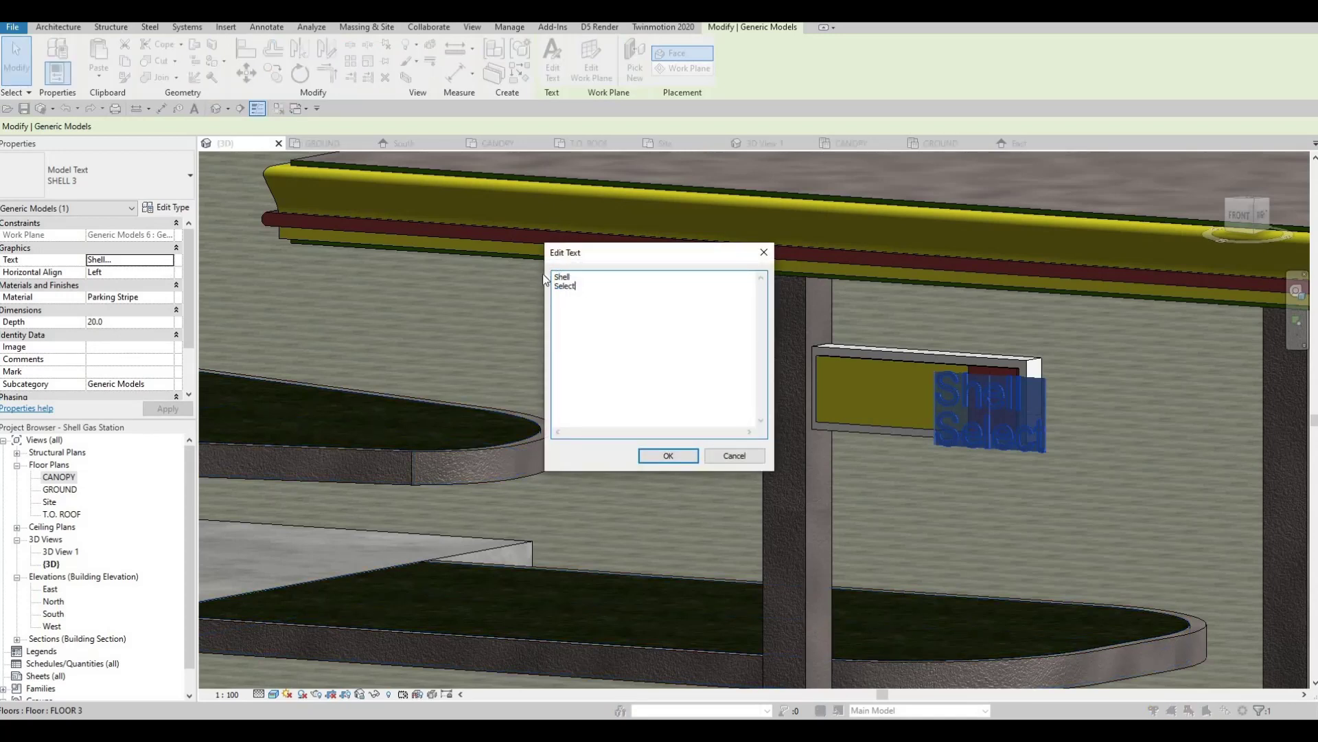
pyautogui.click(668, 456)
pyautogui.scroll(3, 949, 389)
pyautogui.scroll(2, 942, 399)
pyautogui.press('Escape')
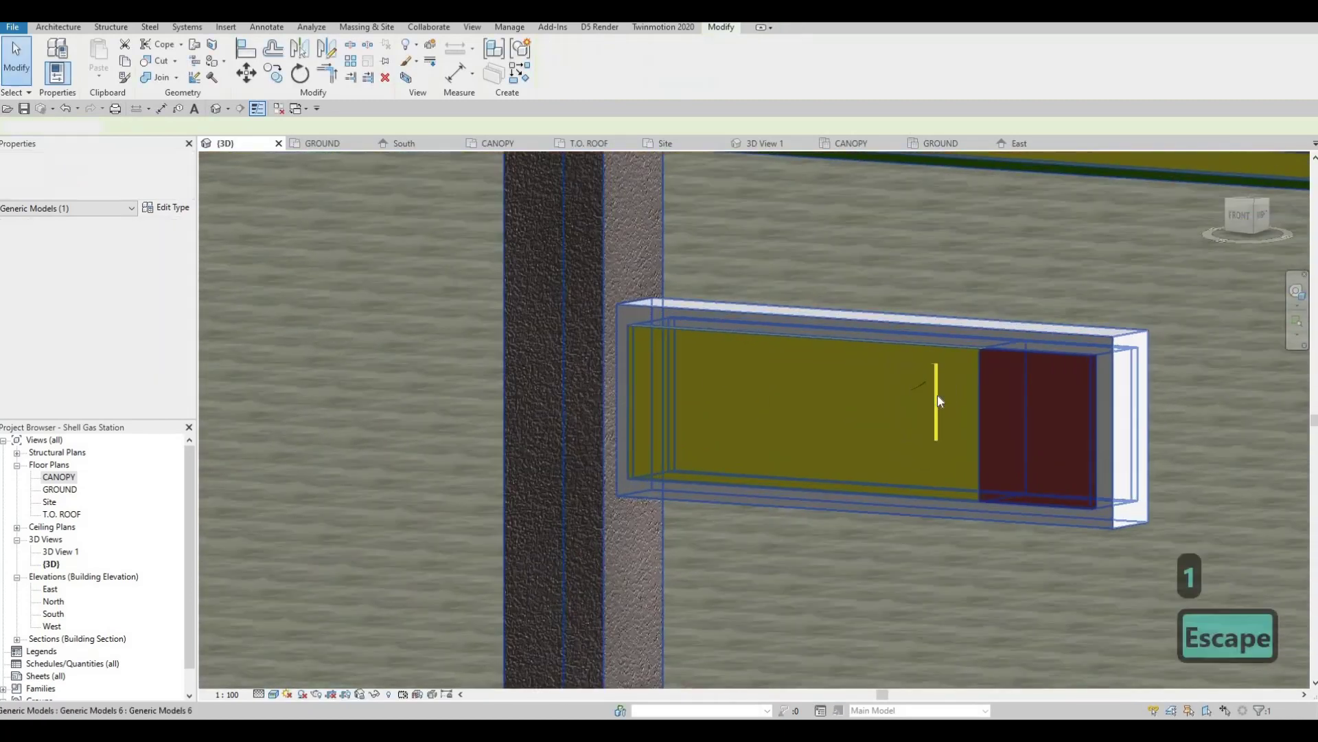
pyautogui.press('Escape')
pyautogui.click(1036, 419)
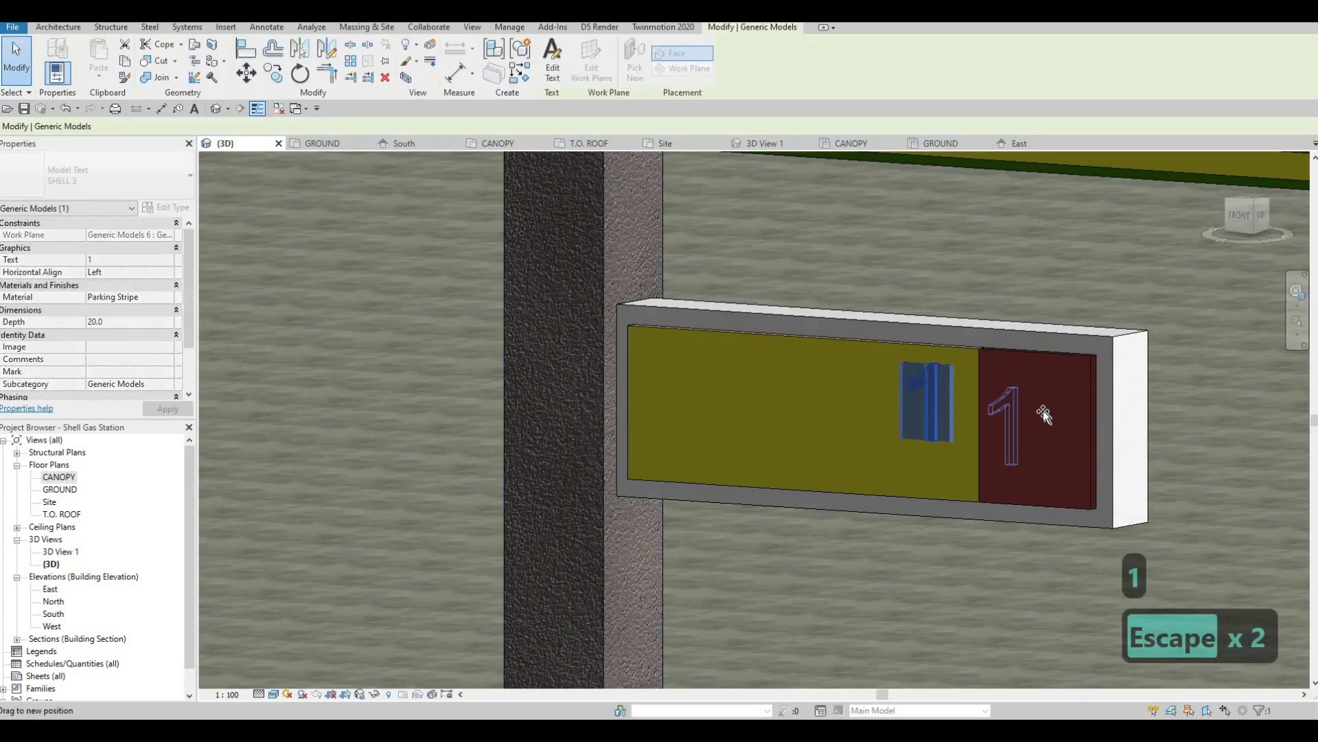
pyautogui.moveTo(1035, 420); pyautogui.dragTo(1044, 411)
pyautogui.scroll(-3, 1142, 439)
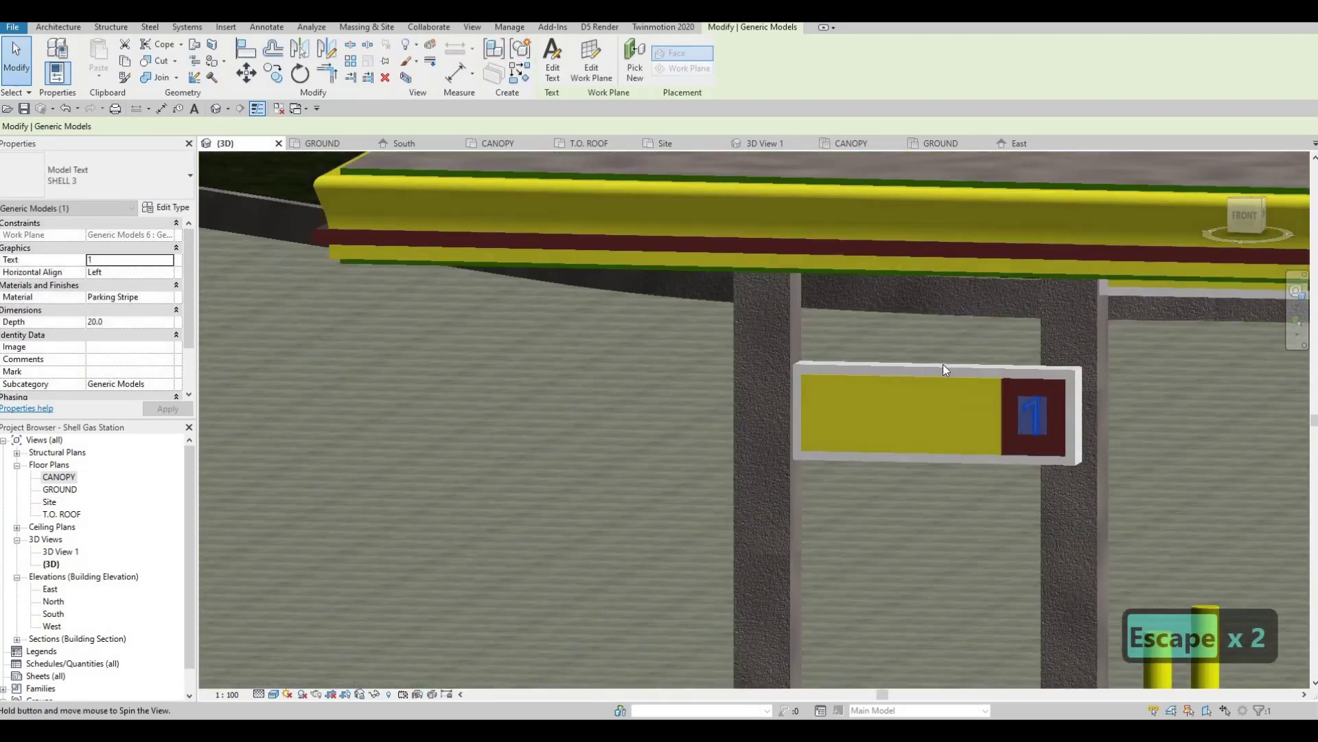
pyautogui.scroll(-2, 943, 363)
pyautogui.press('Escape')
pyautogui.keyDown('shift'); pyautogui.moveTo(902, 301); pyautogui.dragTo(644, 297, button='middle'); pyautogui.keyUp('shift')
pyautogui.scroll(5, 619, 298)
# - Copy the '1' text twice to the left onto other signs
pyautogui.press('Escape')
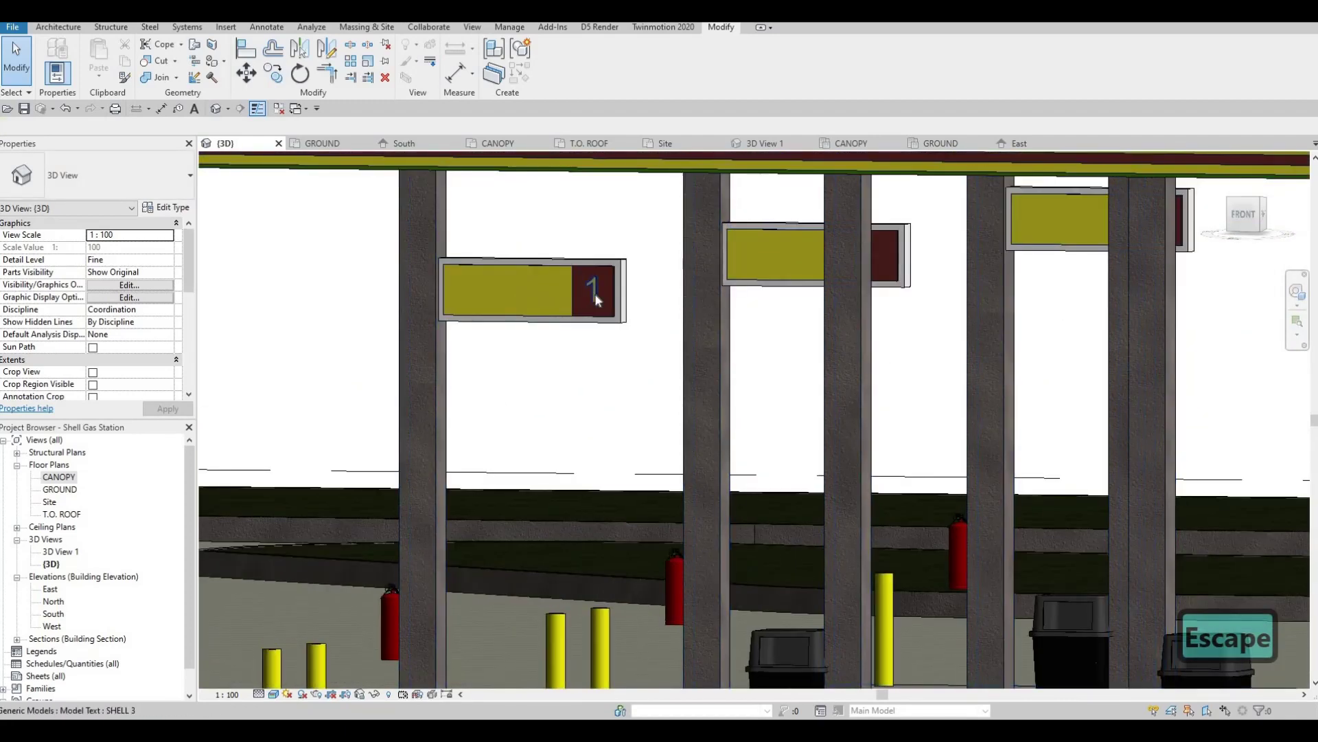
pyautogui.click(595, 299)
pyautogui.press('c')
pyautogui.click(569, 294)
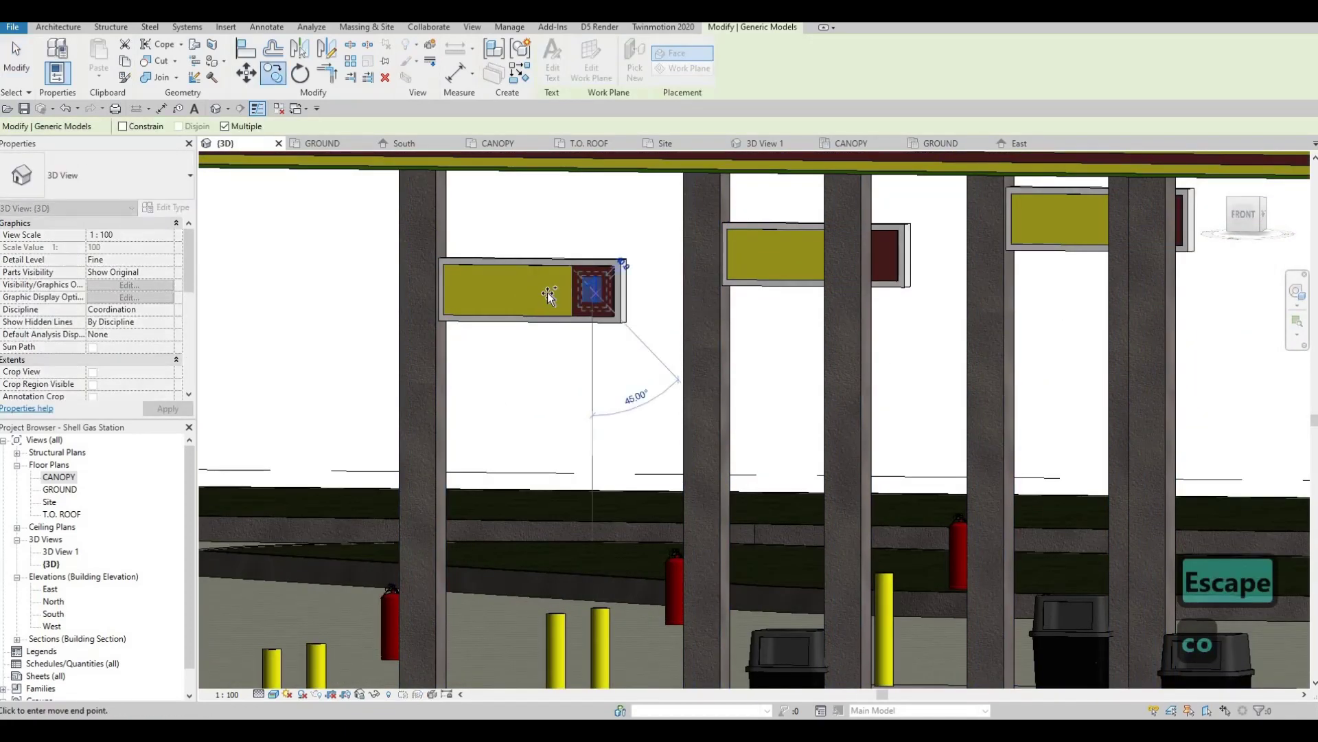
pyautogui.click(508, 292)
pyautogui.click(467, 287)
pyautogui.press('Escape')
pyautogui.scroll(-3, 550, 309)
pyautogui.press('Escape')
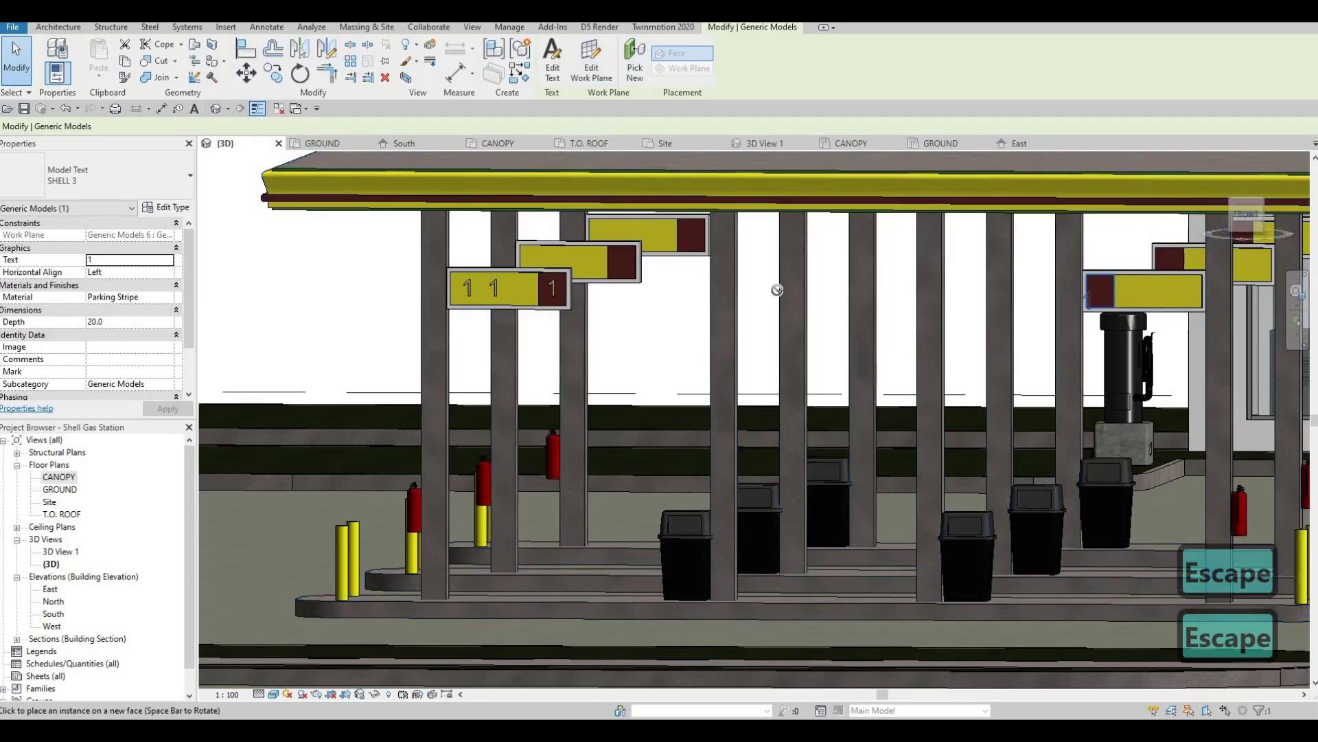
pyautogui.scroll(2, 1112, 296)
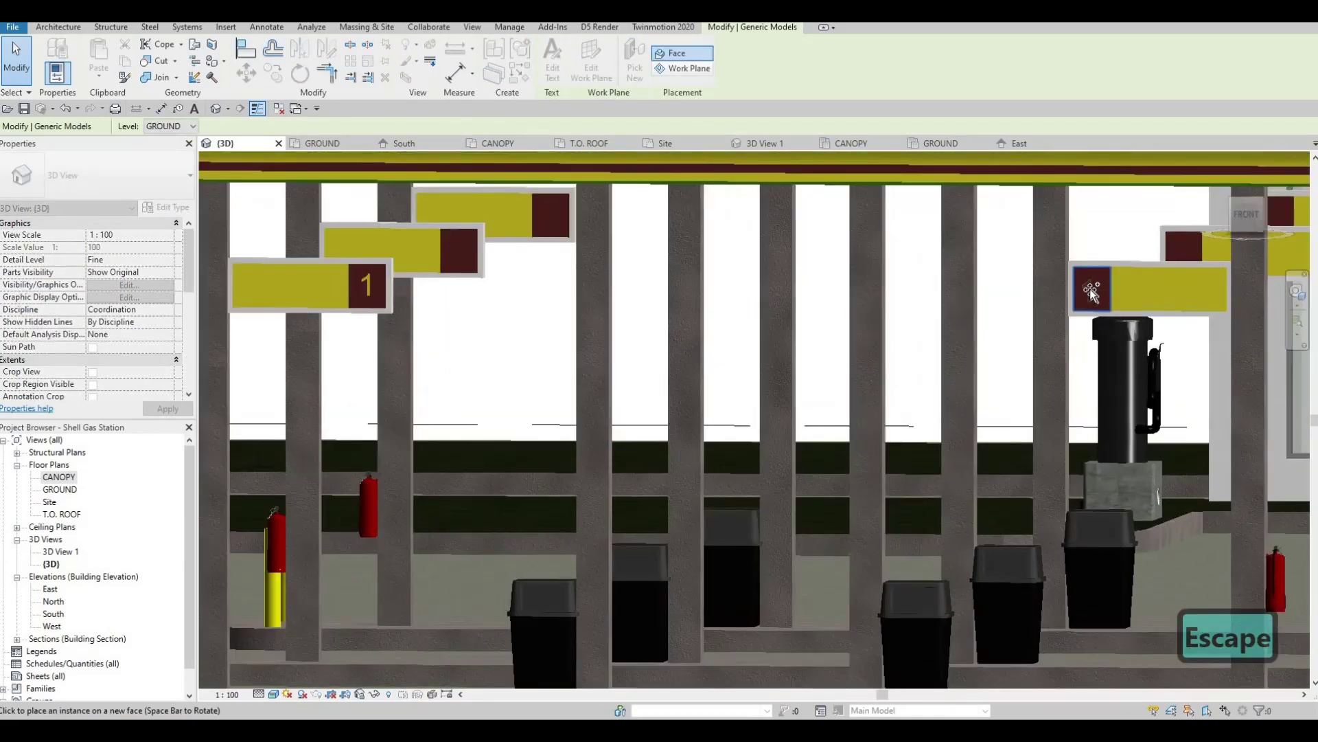
pyautogui.scroll(2, 1088, 287)
# - Change the copied sign's number from 1 to 2
pyautogui.press('Escape')
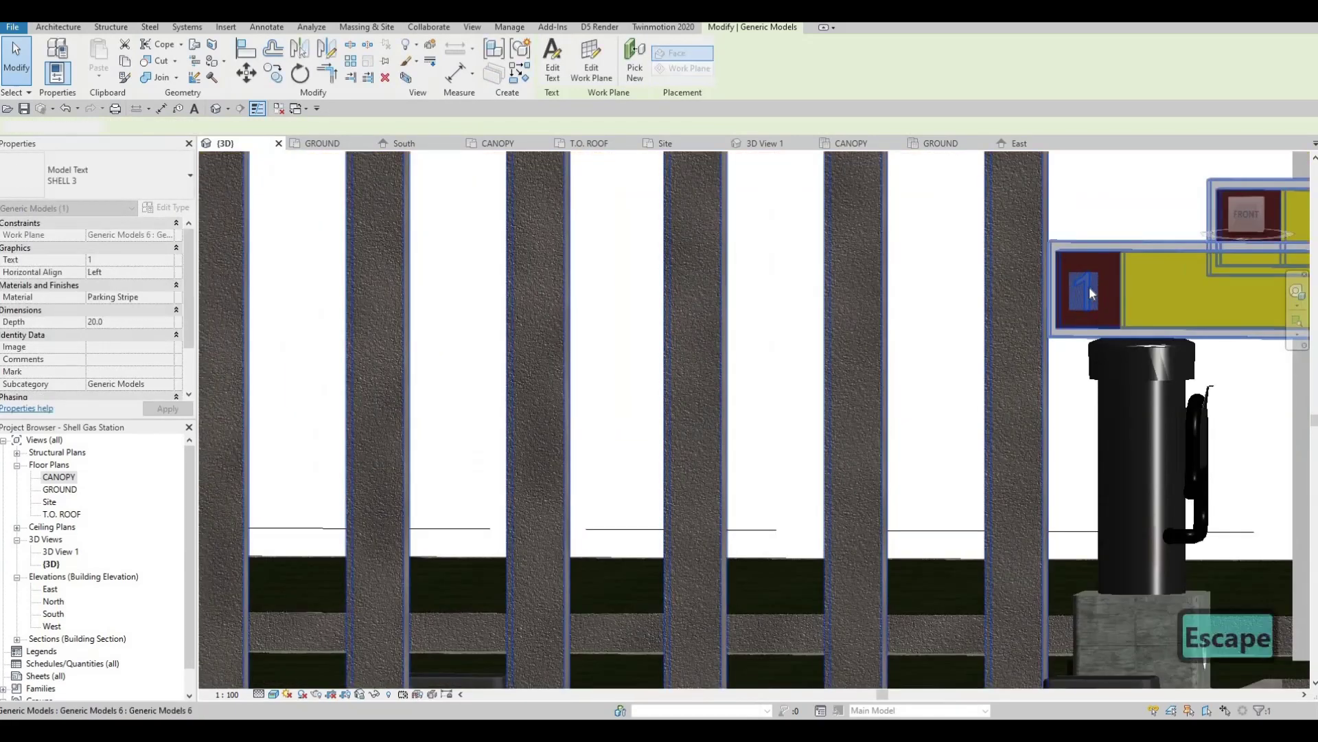
pyautogui.press('Escape')
pyautogui.click(1089, 286)
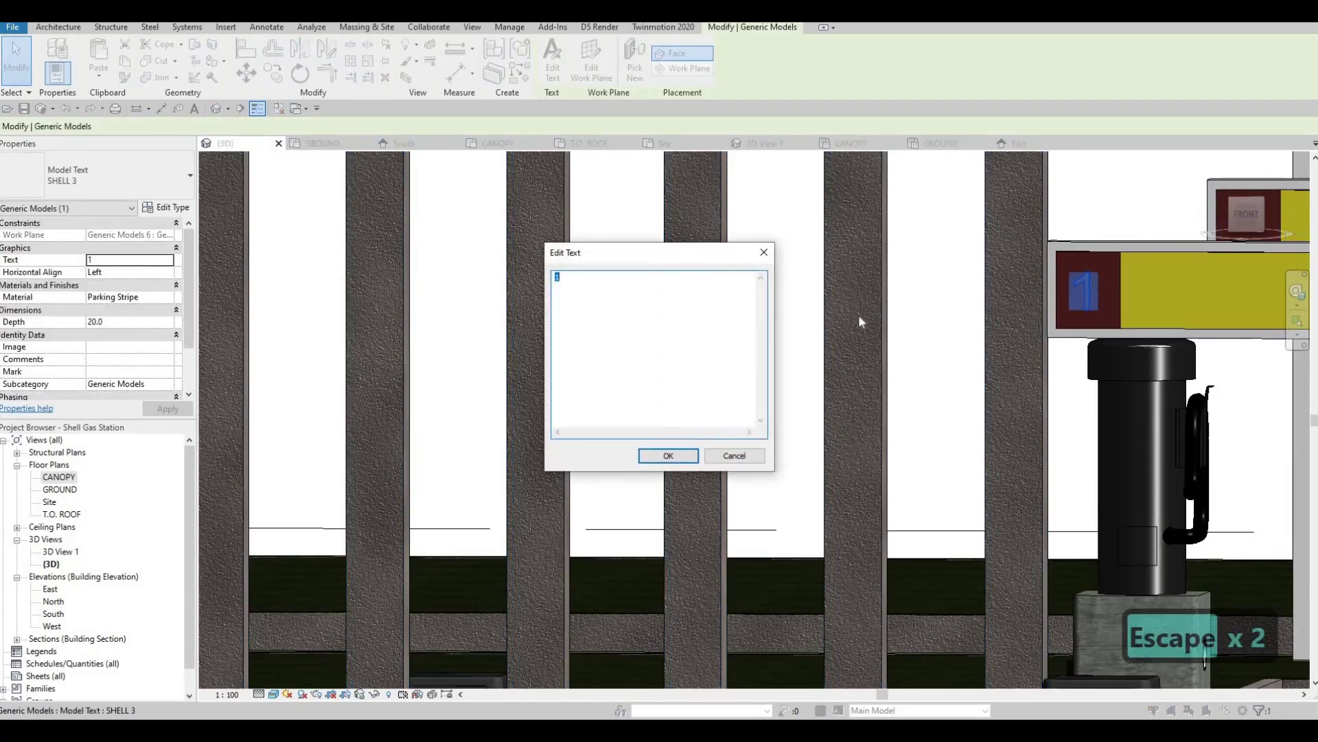
pyautogui.write('2')
pyautogui.press('Return')
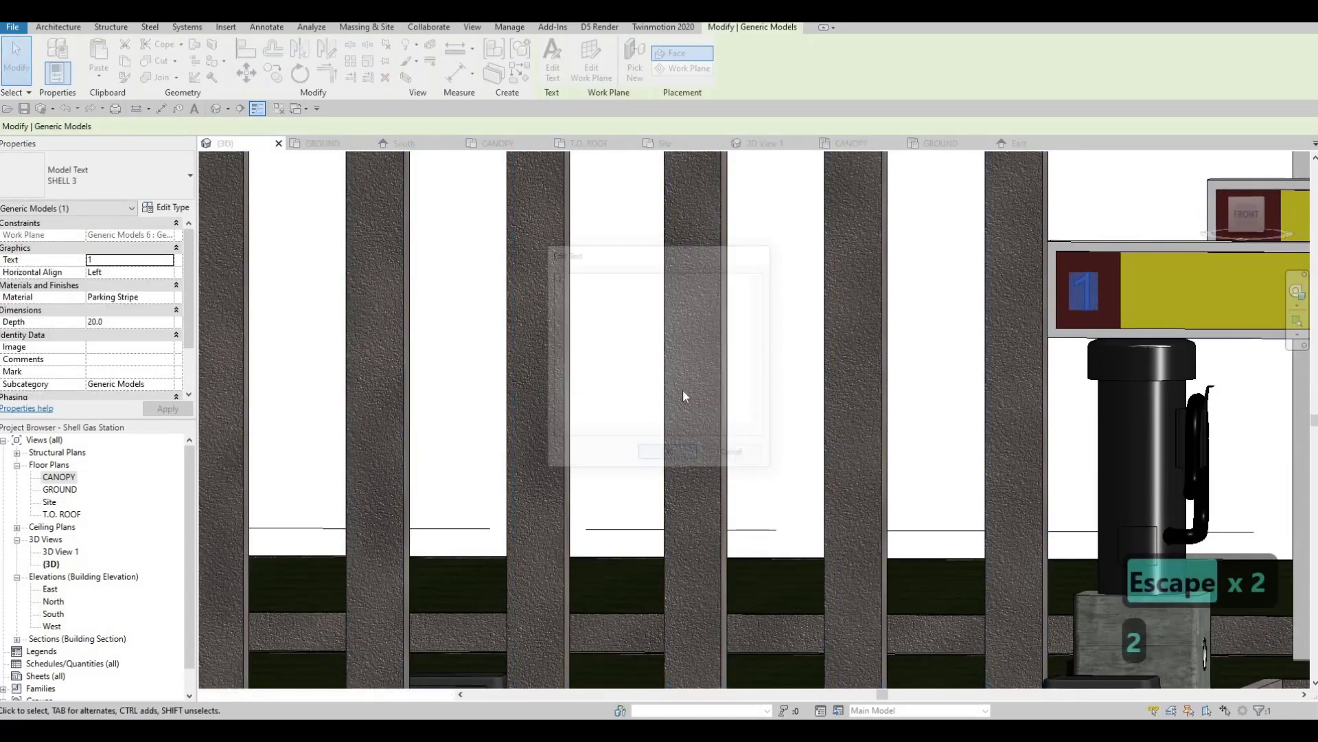
pyautogui.scroll(-3, 683, 389)
pyautogui.press('Escape')
pyautogui.press('Escape')
pyautogui.keyDown('shift'); pyautogui.moveTo(569, 396); pyautogui.dragTo(436, 391, button='middle'); pyautogui.keyUp('shift')
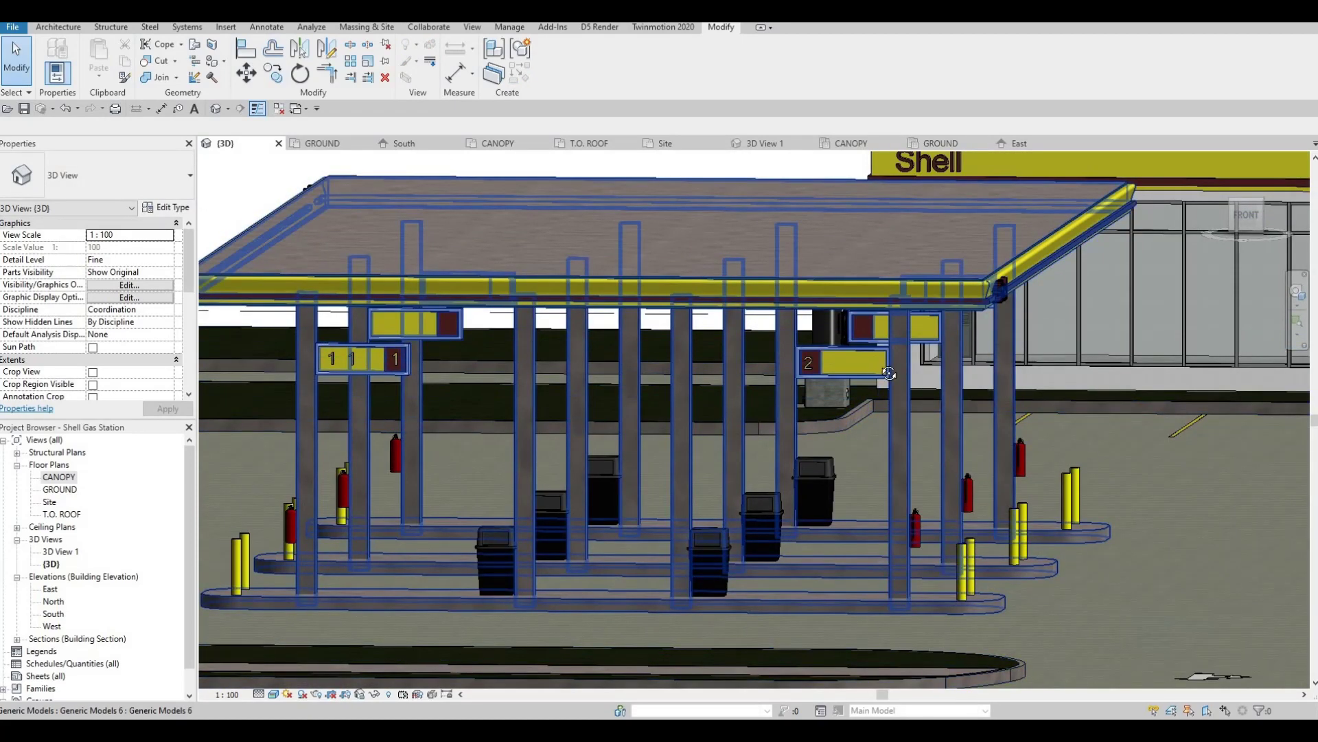
# - Renumber the left sign's text to 5
pyautogui.keyDown('shift'); pyautogui.moveTo(528, 348); pyautogui.dragTo(367, 343, button='middle'); pyautogui.keyUp('shift')
pyautogui.click(351, 354)
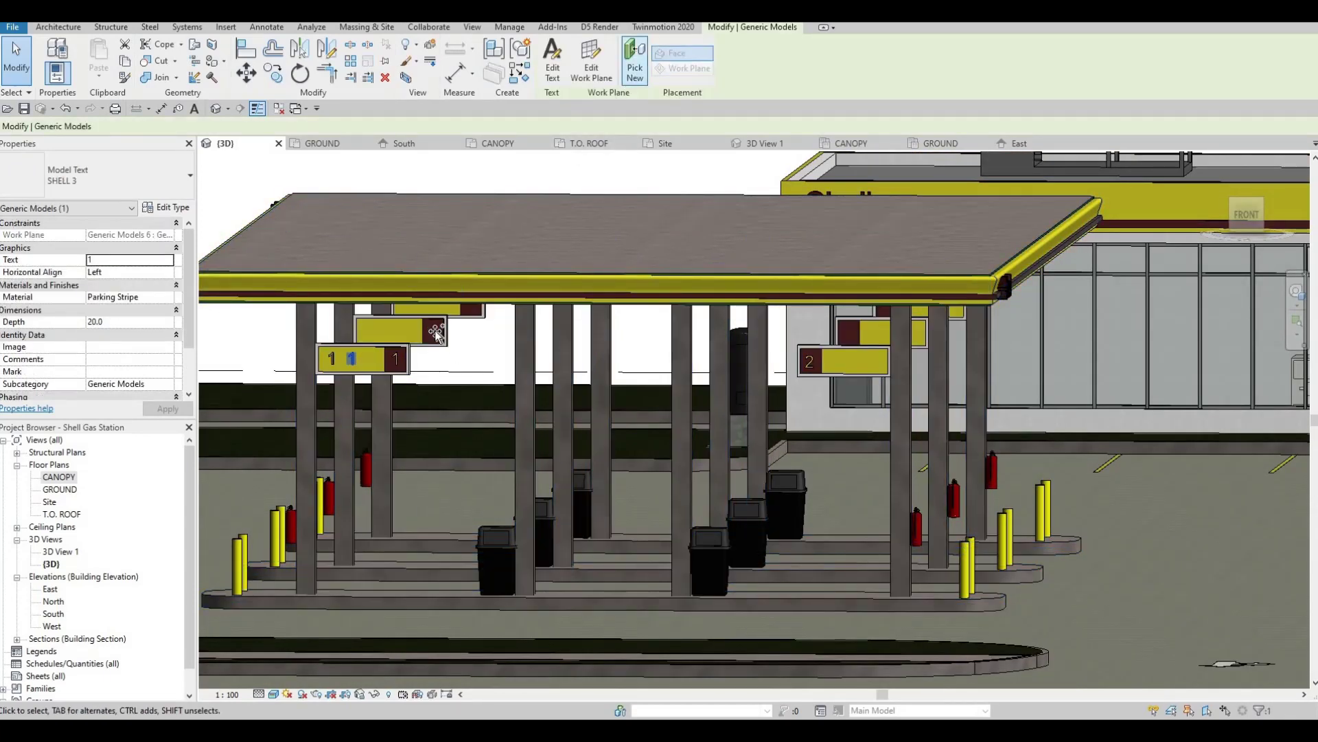
pyautogui.scroll(2, 434, 333)
pyautogui.scroll(2, 434, 333)
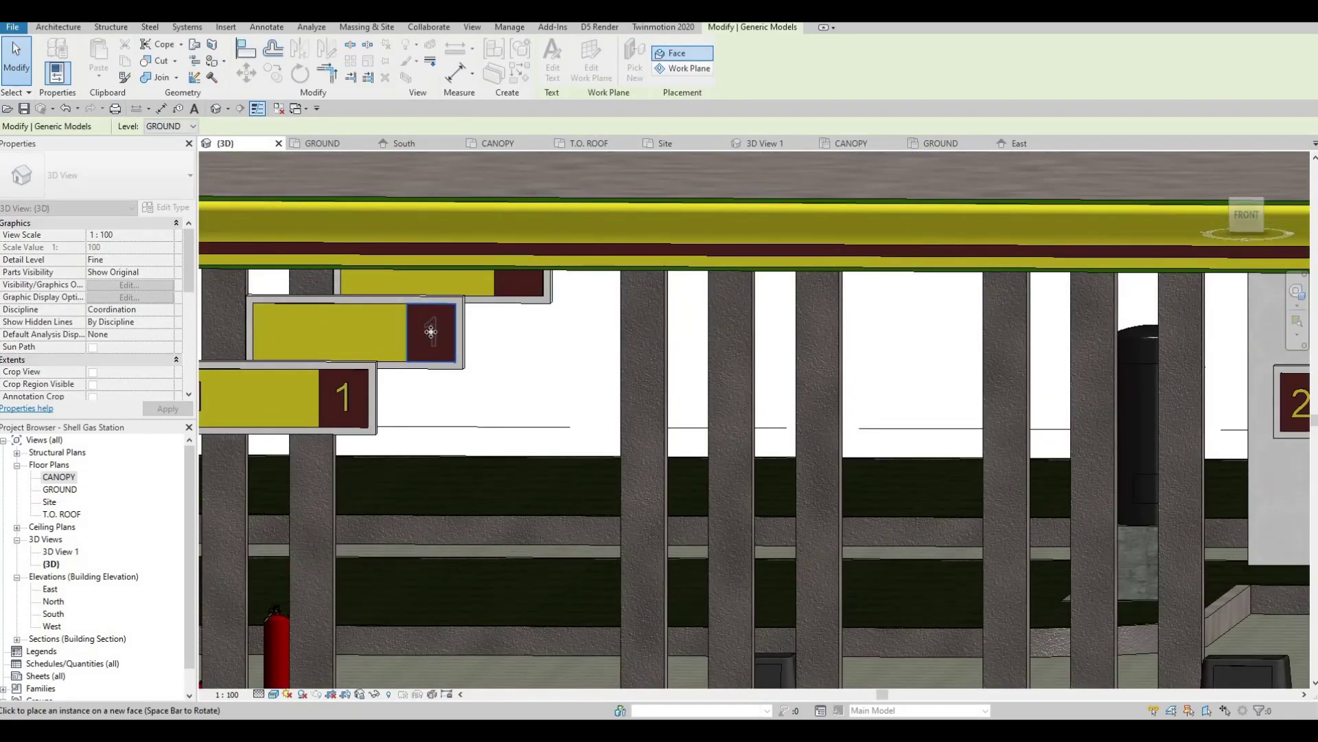
pyautogui.press('Escape')
pyautogui.press('Escape')
pyautogui.doubleClick(432, 328)
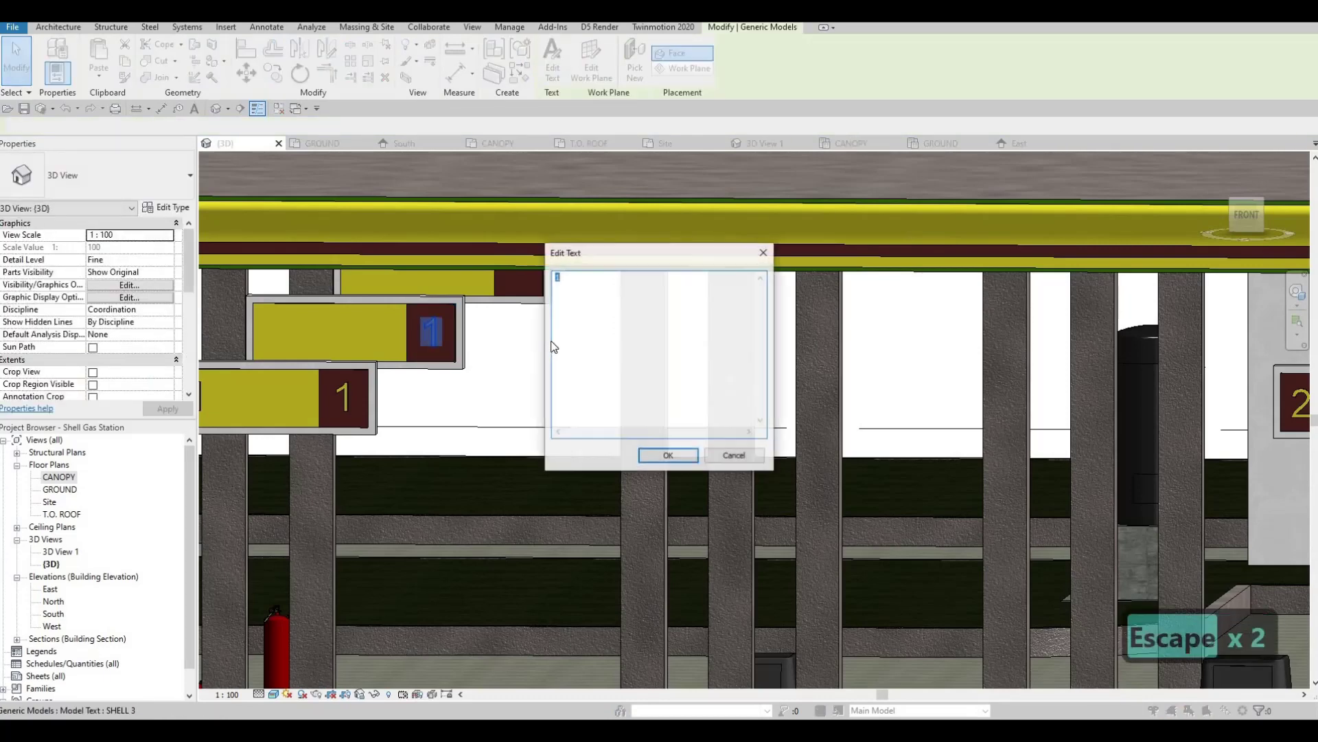
pyautogui.write('5')
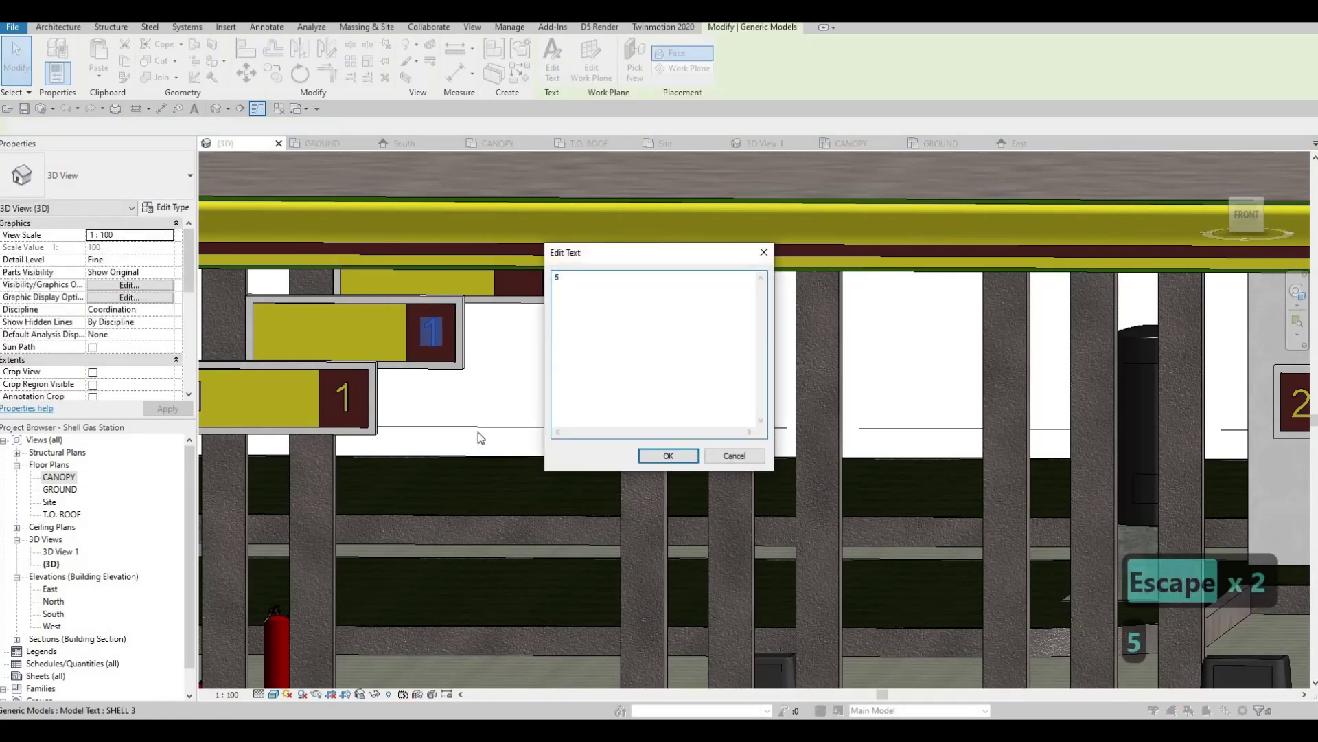
pyautogui.press('Return')
pyautogui.scroll(1, 313, 370)
pyautogui.press('Escape')
pyautogui.press('Escape')
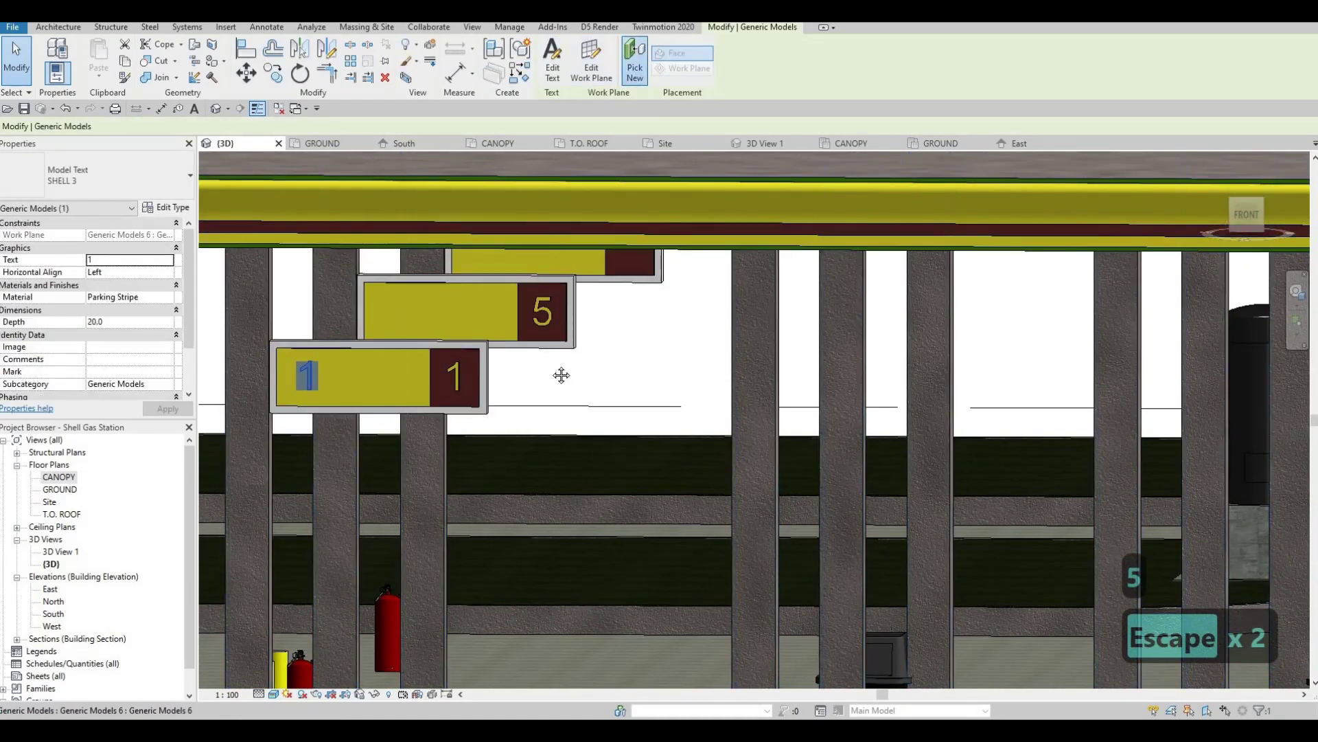
# - Place a number on the right sign's red panel and set it to 6
pyautogui.moveTo(1184, 375)
pyautogui.mouseDown(button='middle')
pyautogui.moveTo(1133, 392)
pyautogui.moveTo(1132, 364)
pyautogui.mouseUp(button='middle')
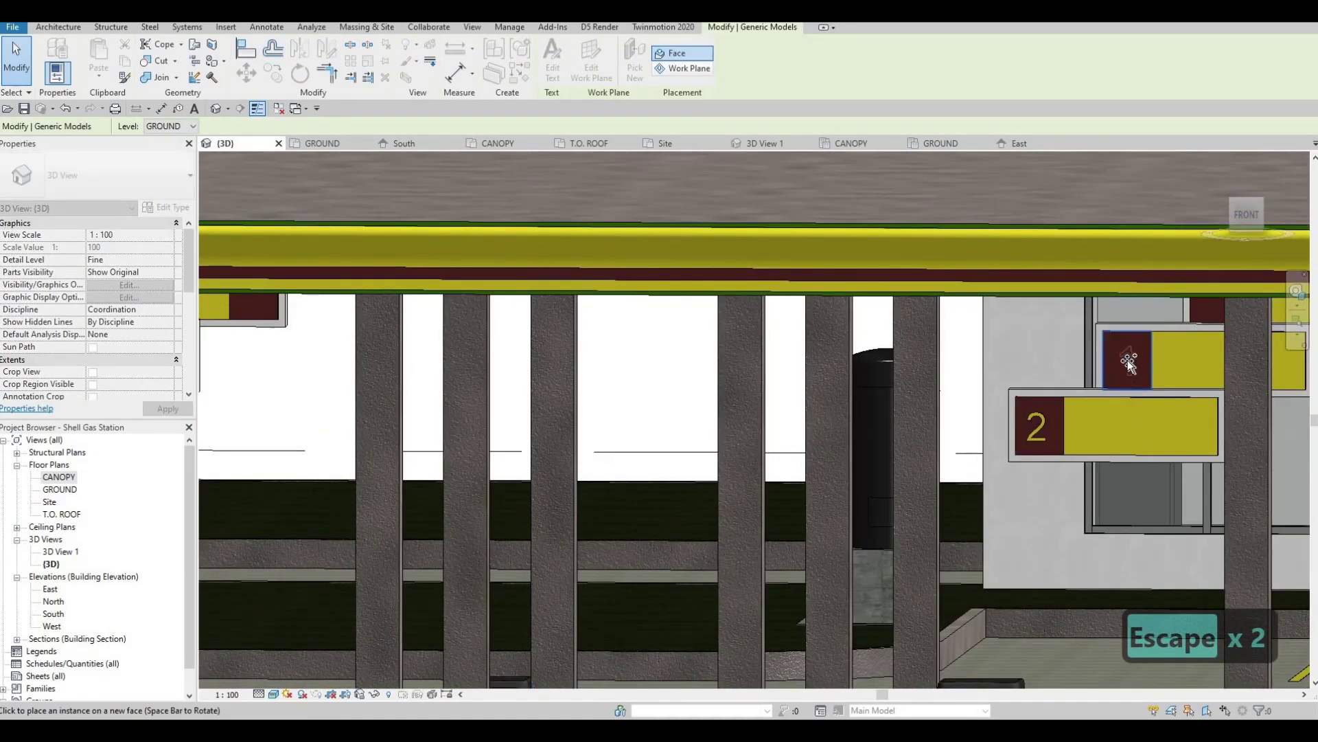
pyautogui.click(1128, 359)
pyautogui.press('Escape')
pyautogui.press('Escape')
pyautogui.scroll(1, 1130, 370)
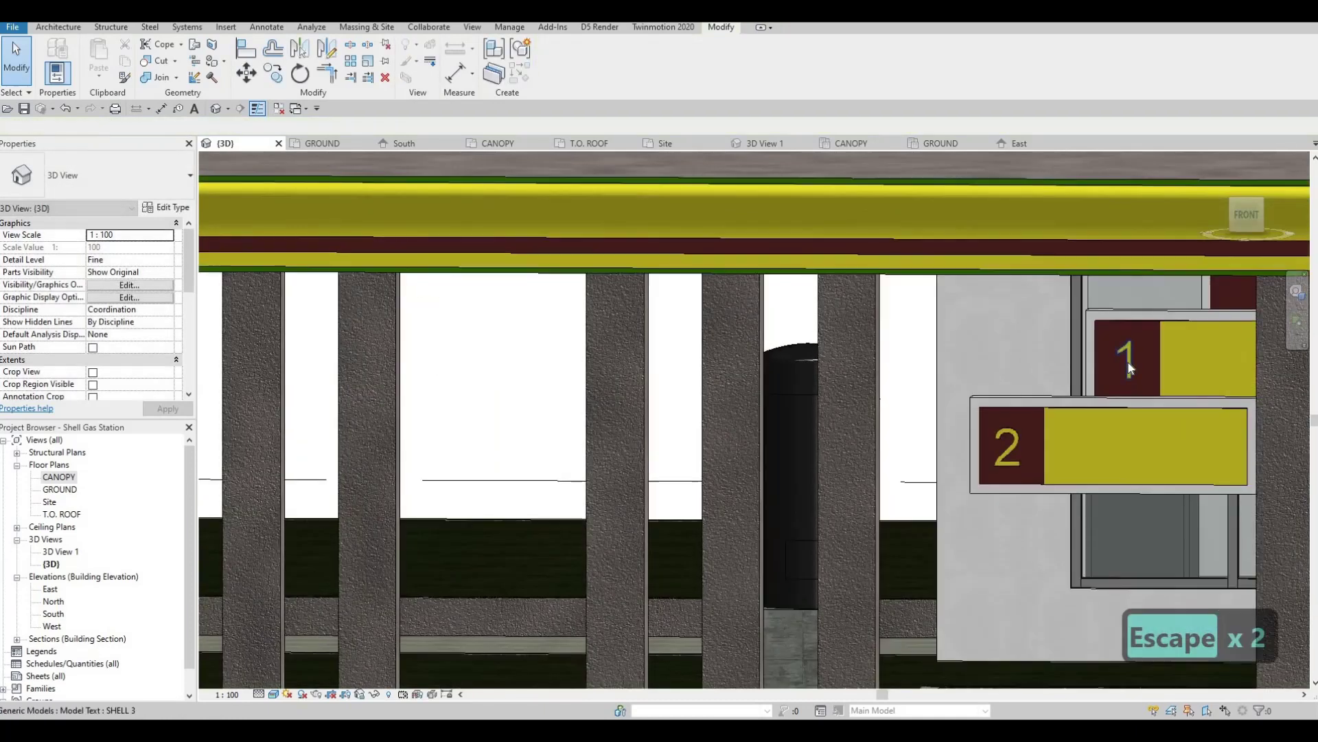
pyautogui.doubleClick(1128, 366)
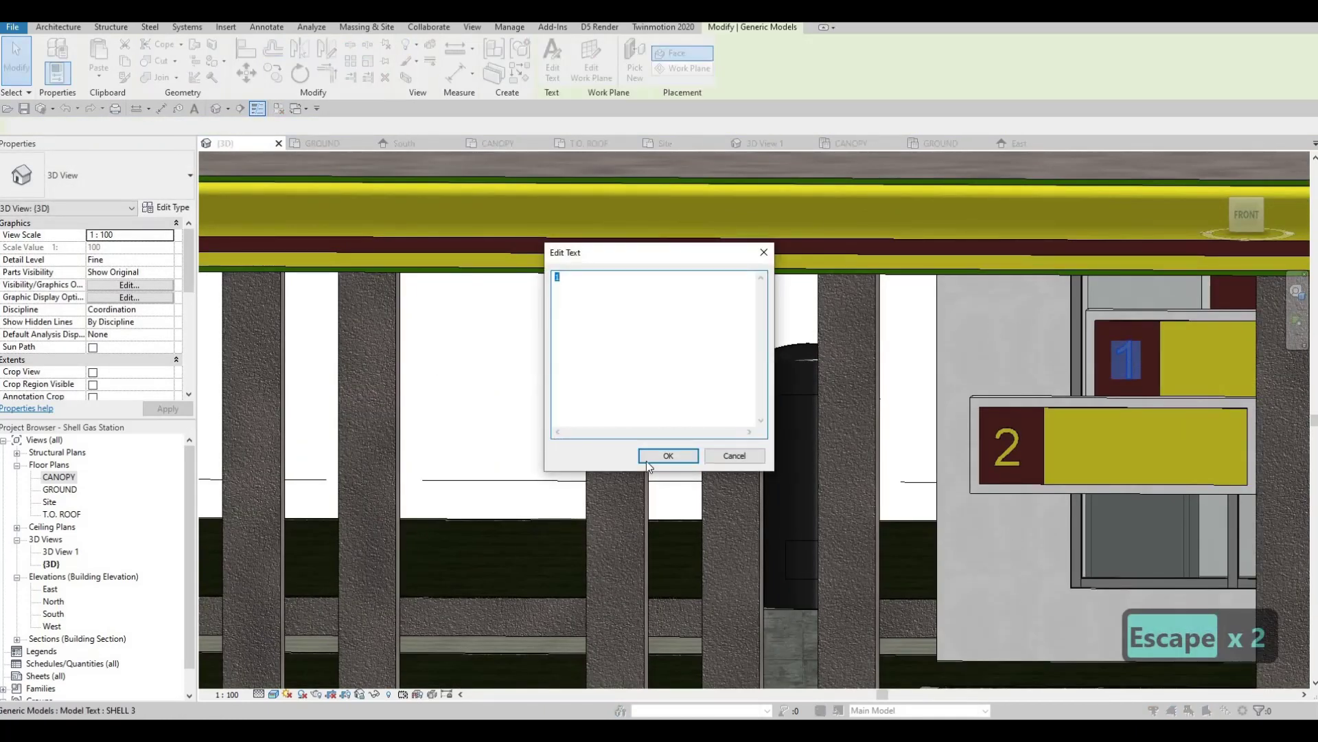
pyautogui.write('6')
pyautogui.click(668, 456)
pyautogui.press('Escape')
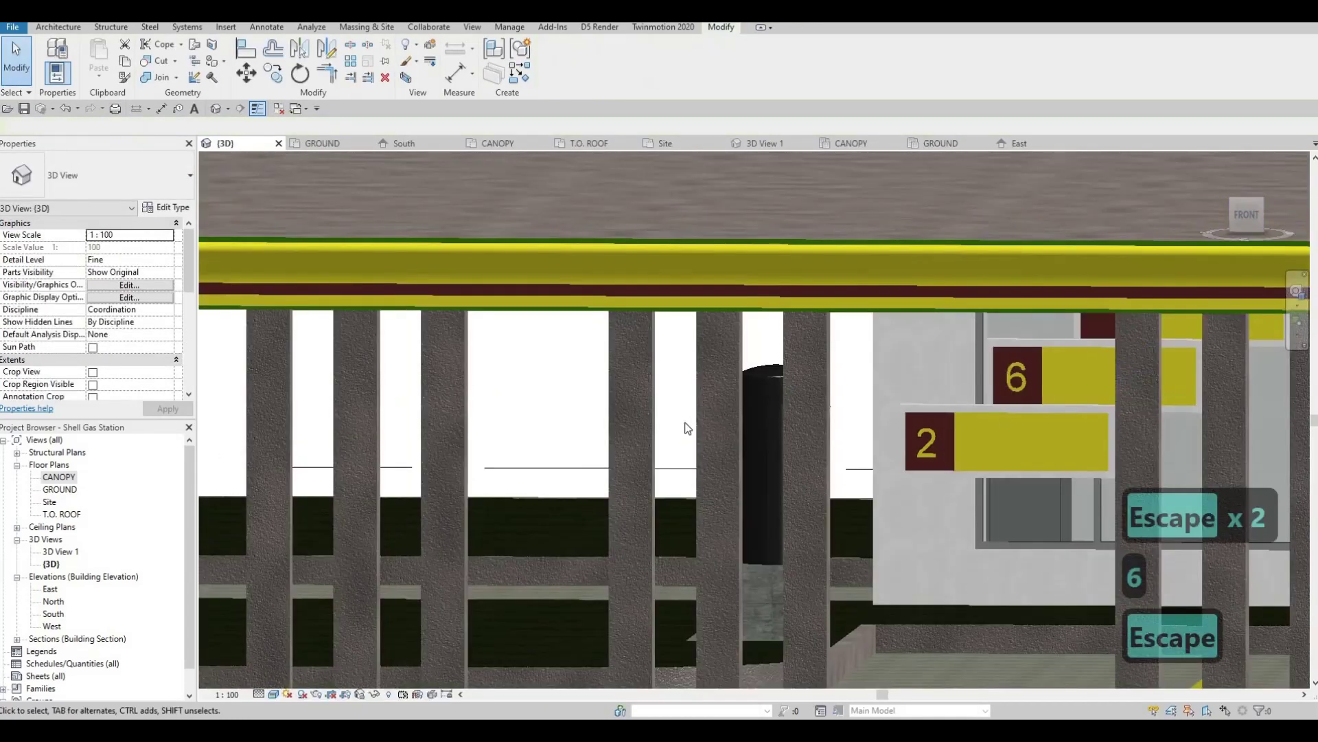
pyautogui.scroll(-2, 683, 427)
pyautogui.scroll(-2, 656, 442)
pyautogui.moveTo(656, 442)
pyautogui.keyDown('shift'); pyautogui.mouseDown(button='middle')
pyautogui.moveTo(349, 411)
pyautogui.moveTo(356, 400)
pyautogui.mouseUp(button='middle'); pyautogui.keyUp('shift')
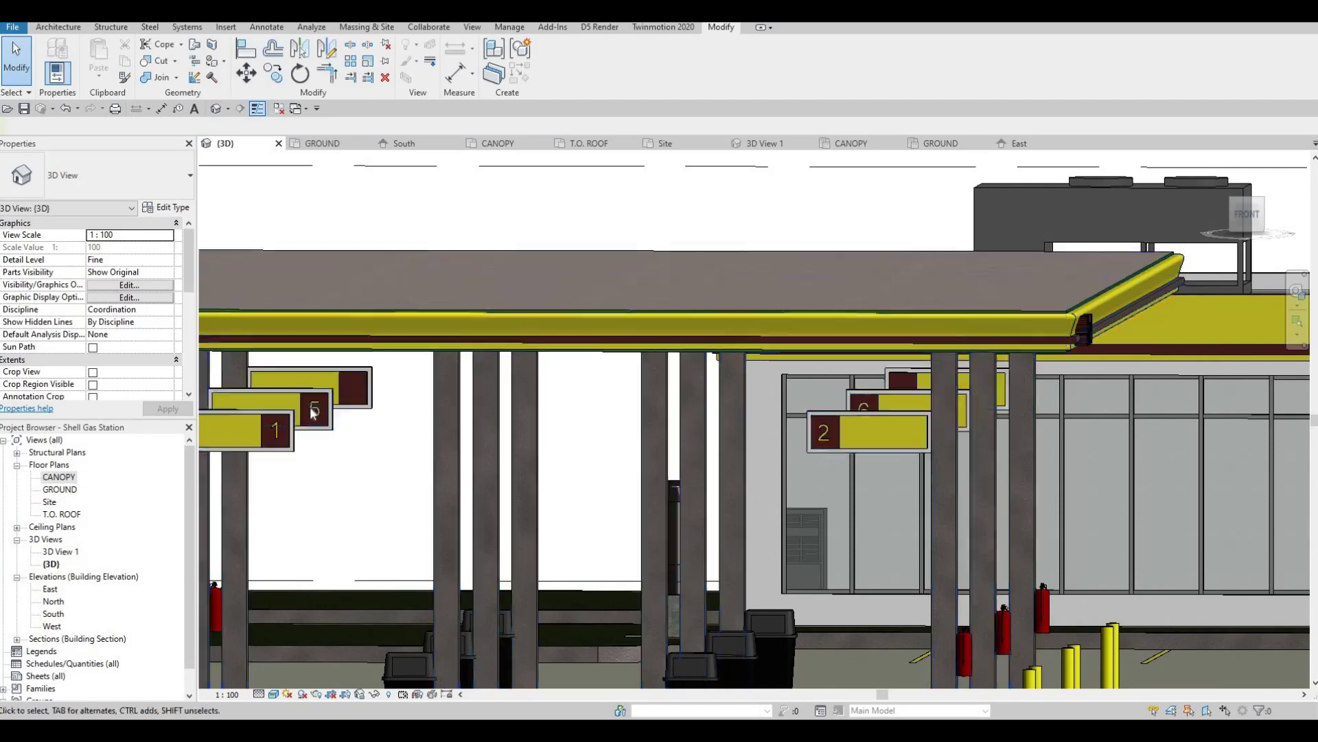
pyautogui.scroll(2, 326, 412)
# - Copy the '5' text onto the upper-left sign and change it to 9
pyautogui.click(313, 412)
pyautogui.press('c')
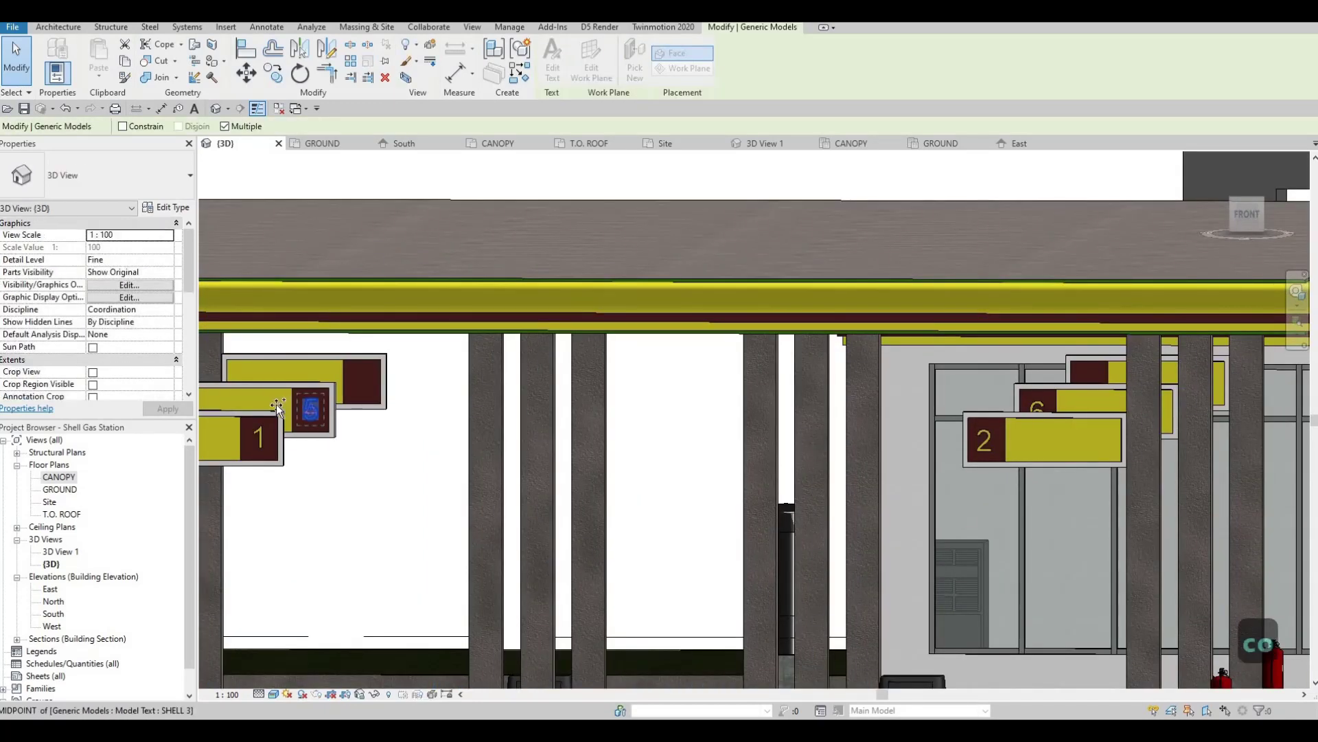
pyautogui.click(276, 403)
pyautogui.click(250, 404)
pyautogui.press('Escape')
pyautogui.press('Escape')
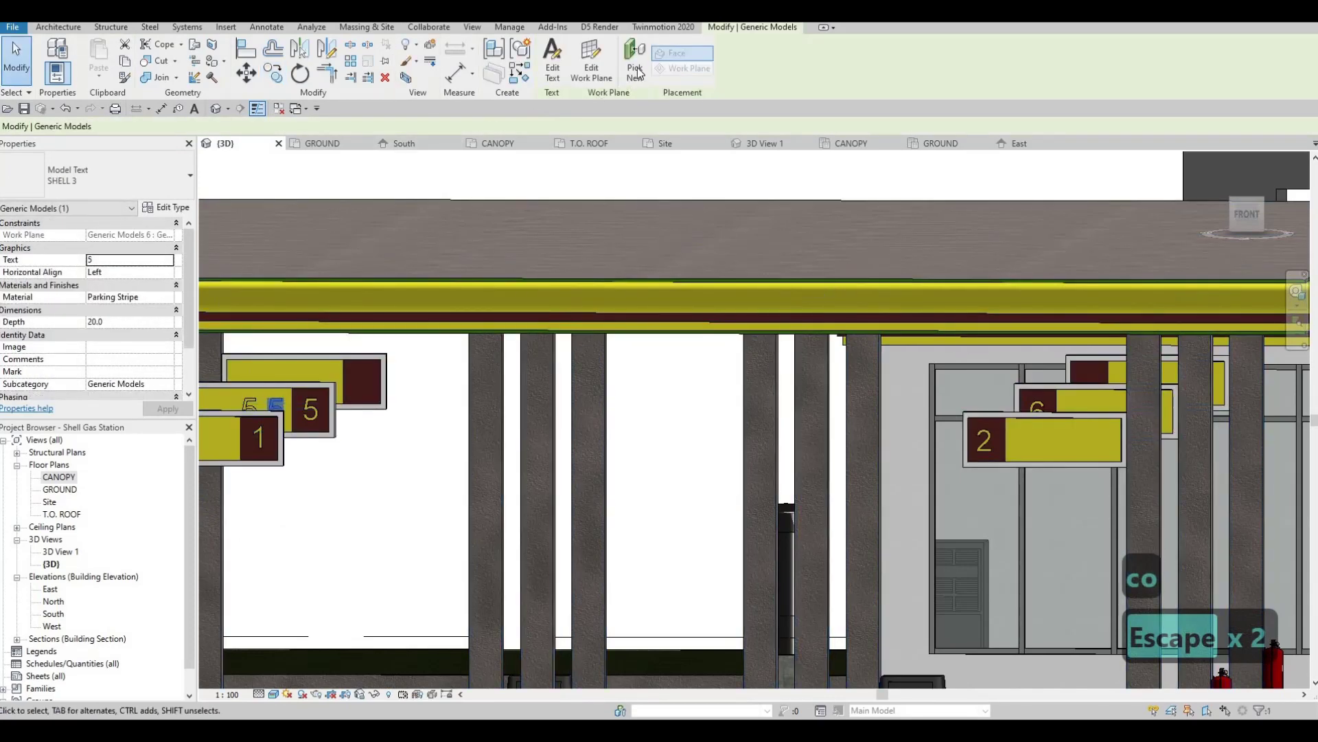
pyautogui.scroll(1, 397, 330)
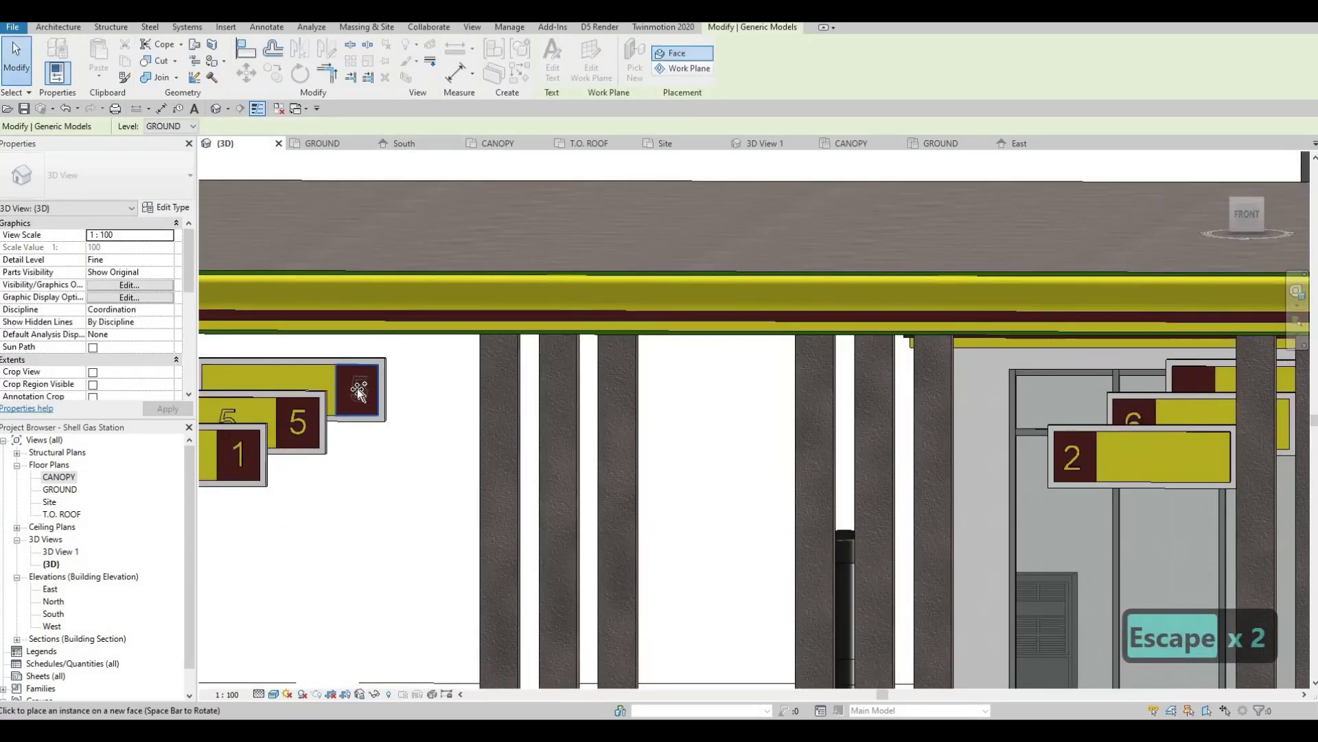
pyautogui.press('Escape')
pyautogui.press('Escape')
pyautogui.doubleClick(358, 392)
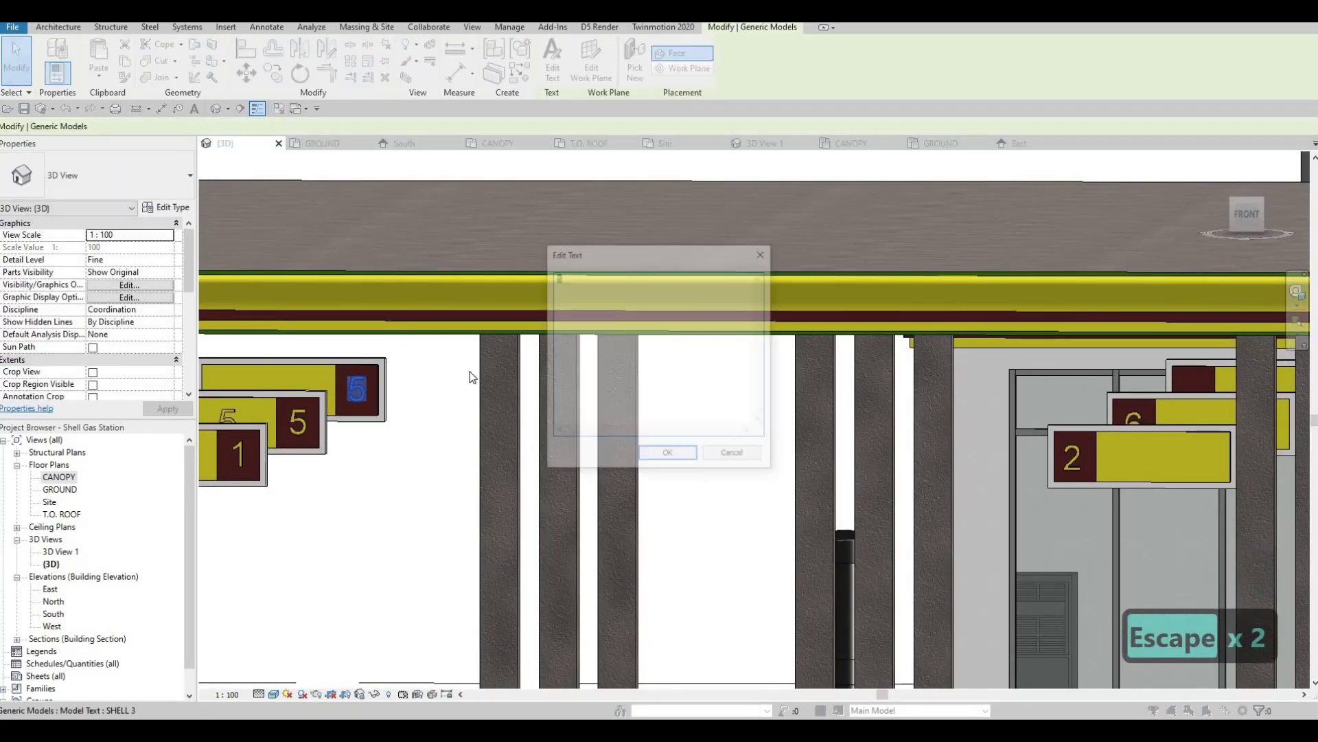
pyautogui.write('9')
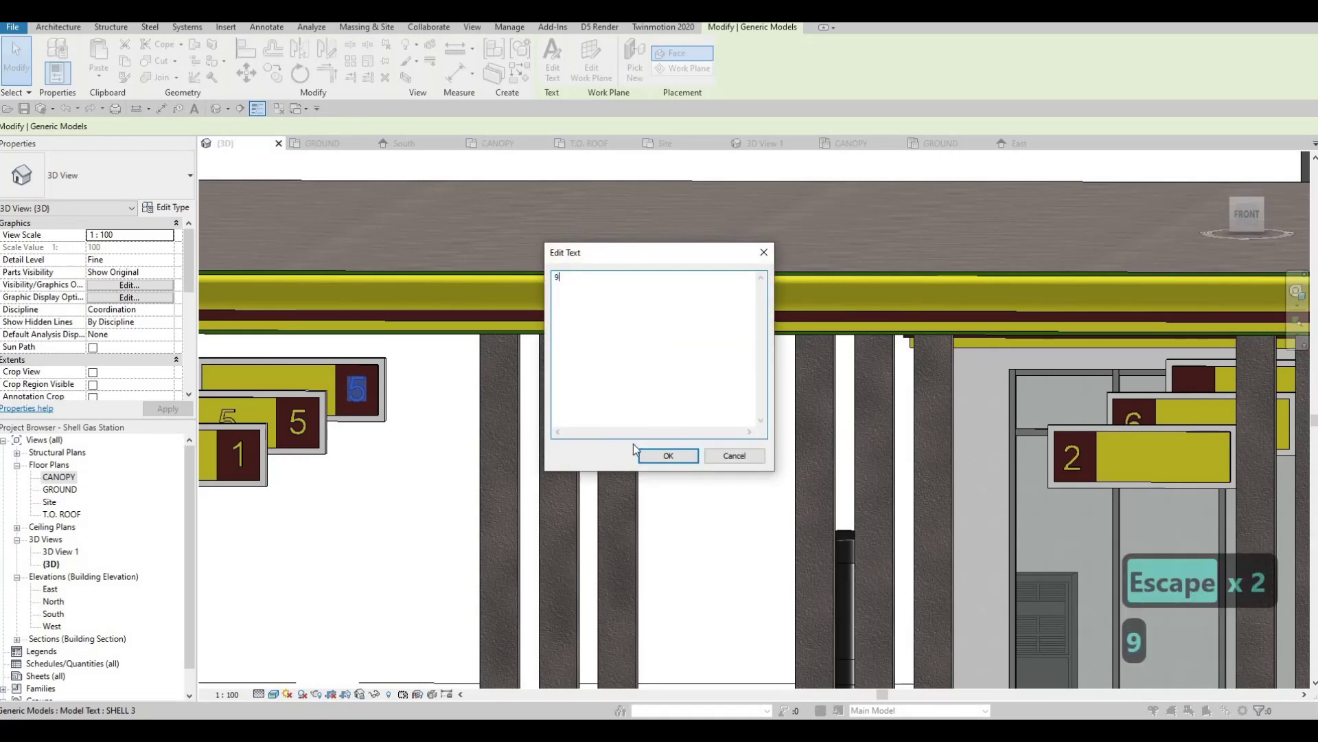
pyautogui.click(659, 456)
pyautogui.press('Escape')
pyautogui.press('Escape')
# - Set the upper-right sign's number to 10
pyautogui.click(230, 412)
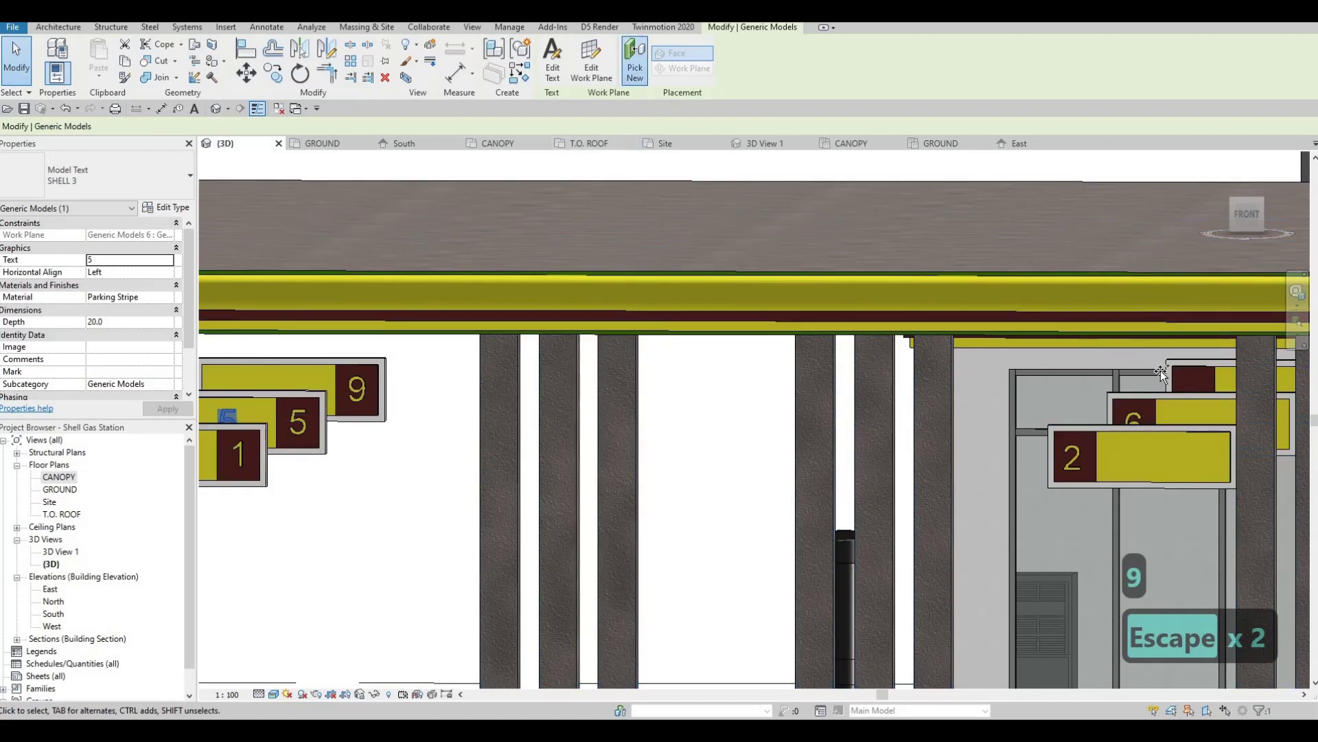
pyautogui.scroll(2, 1235, 410)
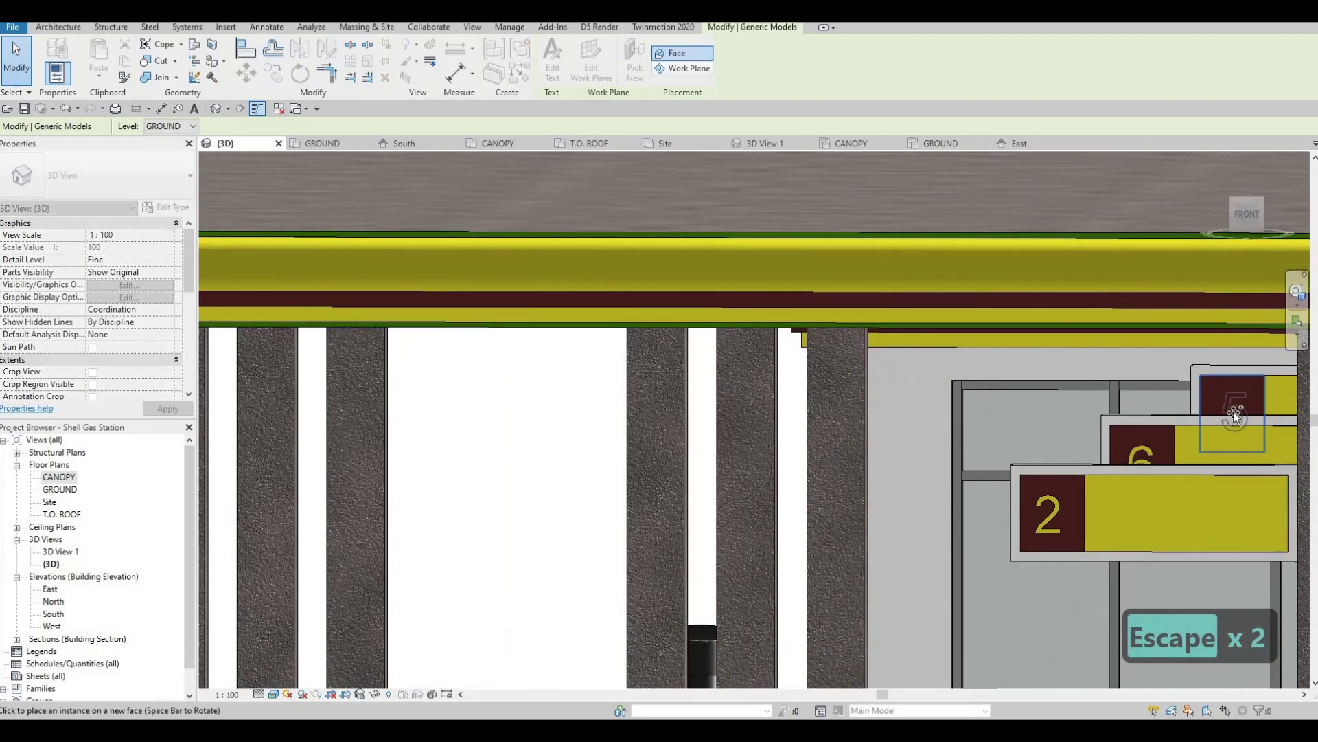
pyautogui.press('Escape')
pyautogui.press('Escape')
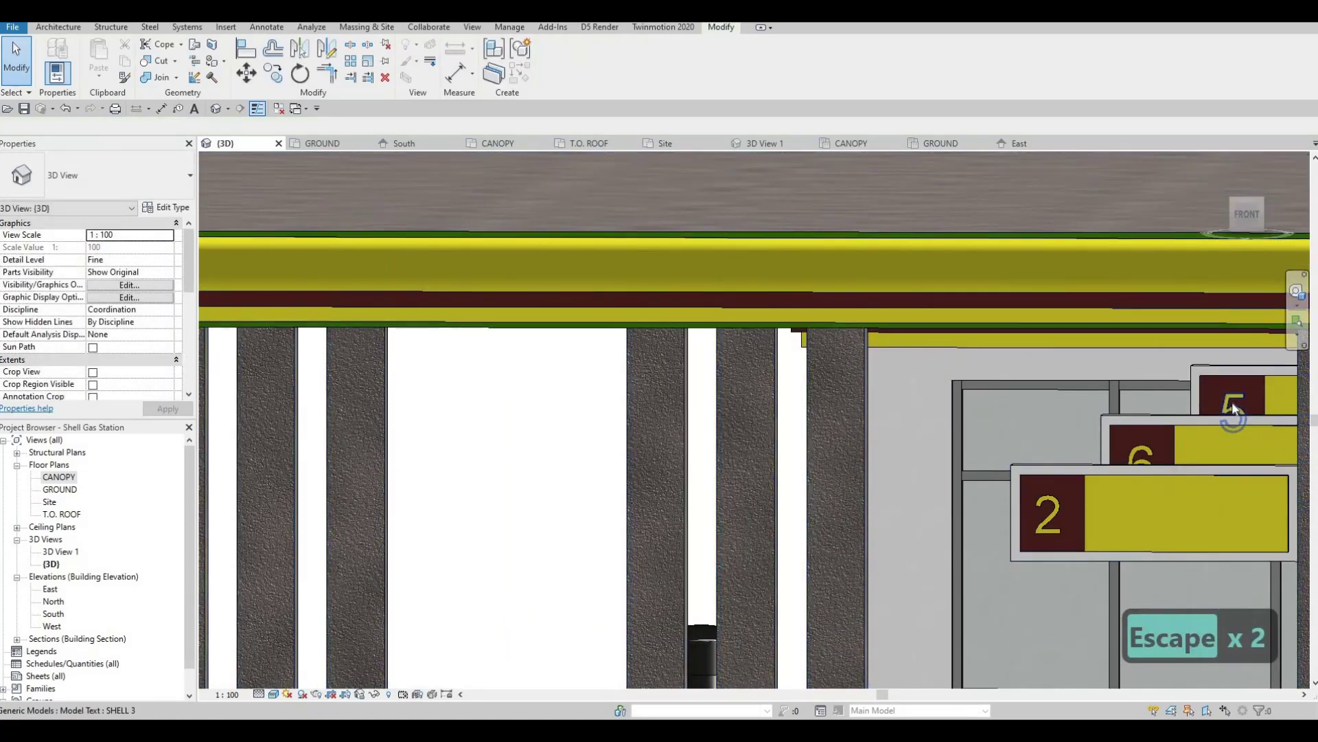
pyautogui.doubleClick(1233, 410)
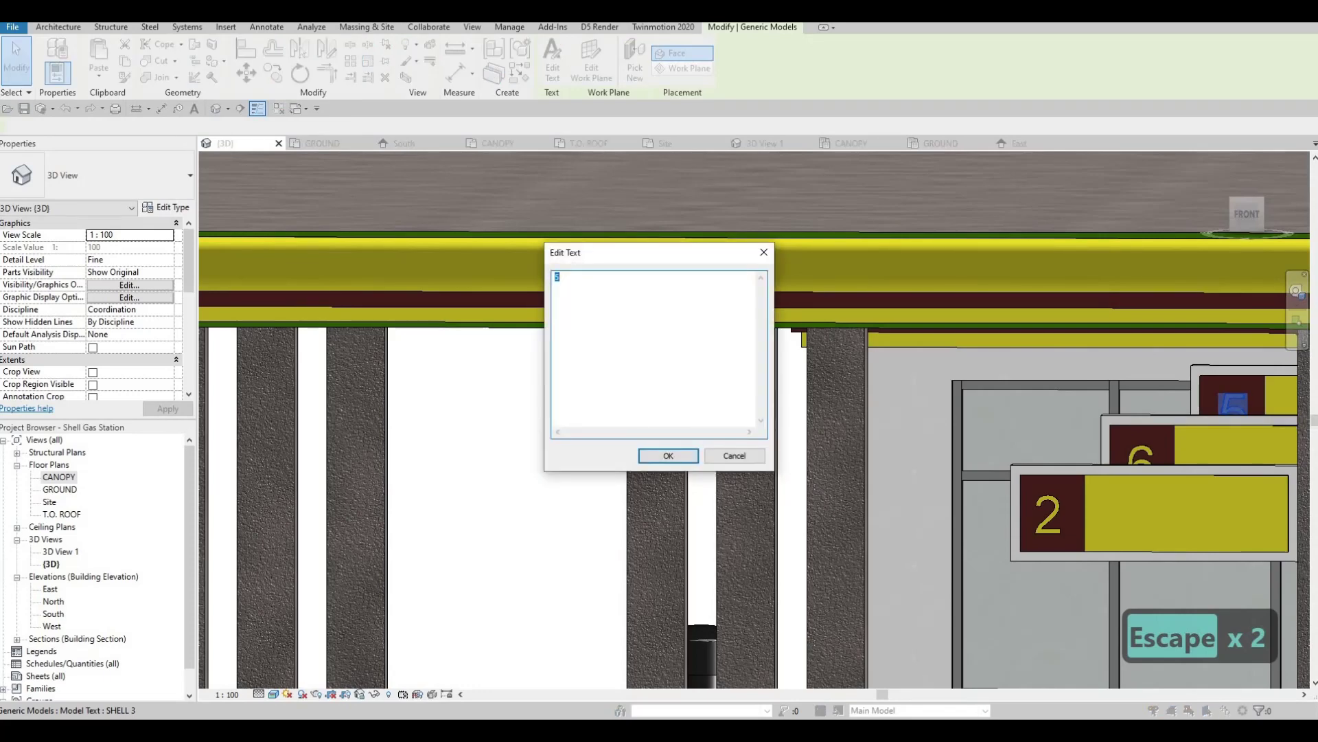
pyautogui.write('10')
pyautogui.press('Return')
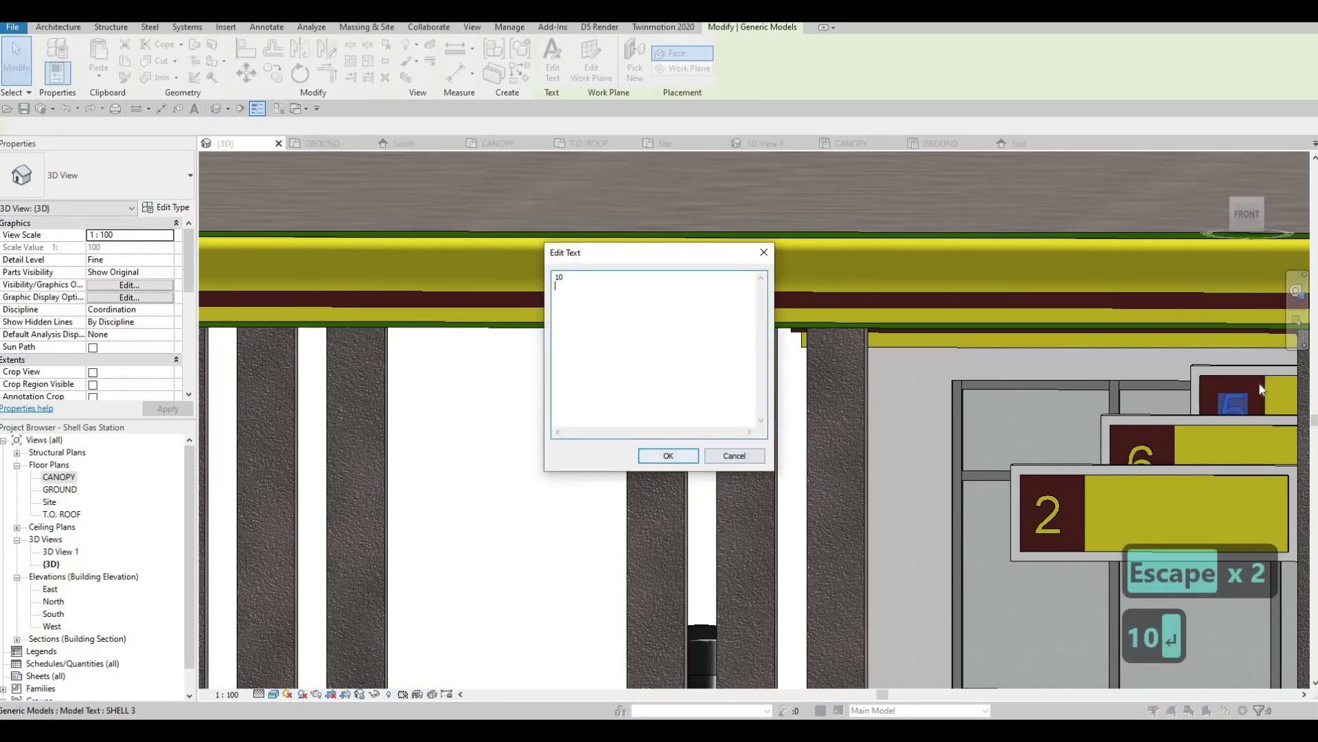
pyautogui.scroll(2, 1037, 405)
pyautogui.press('Escape')
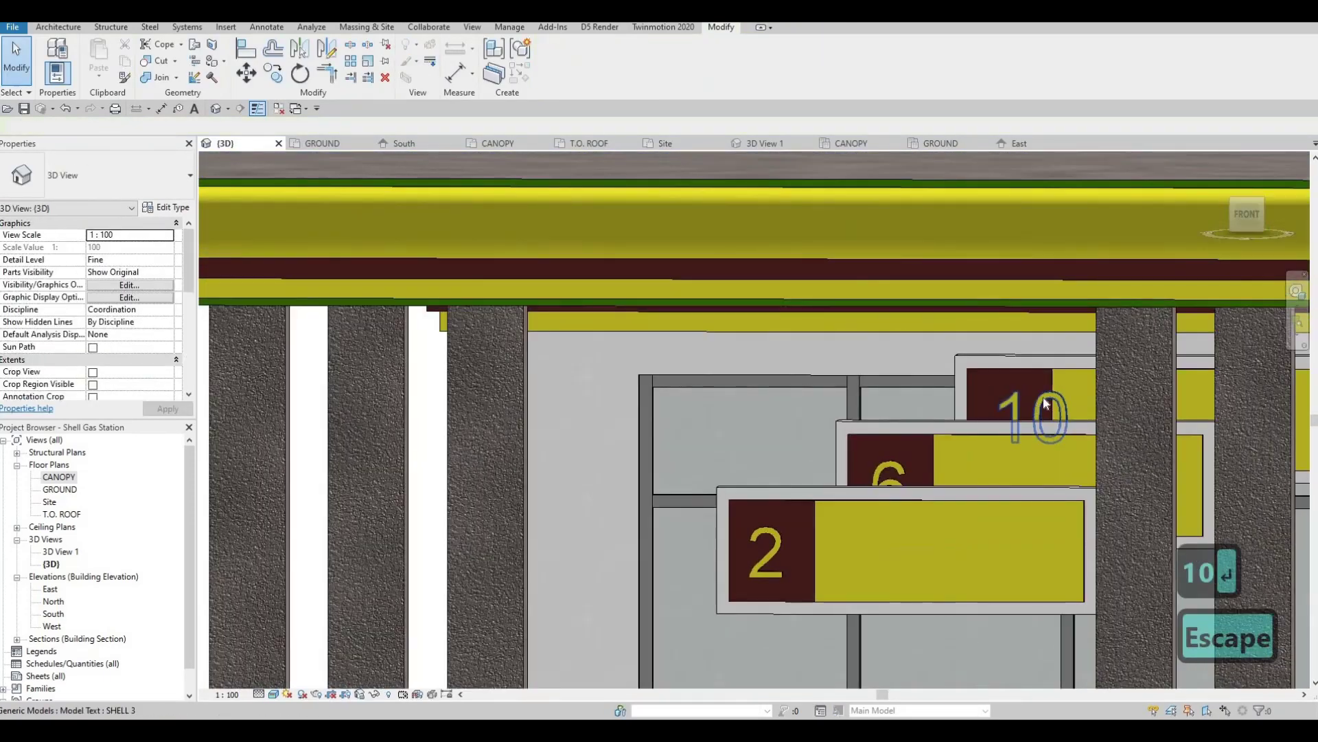
pyautogui.click(1044, 405)
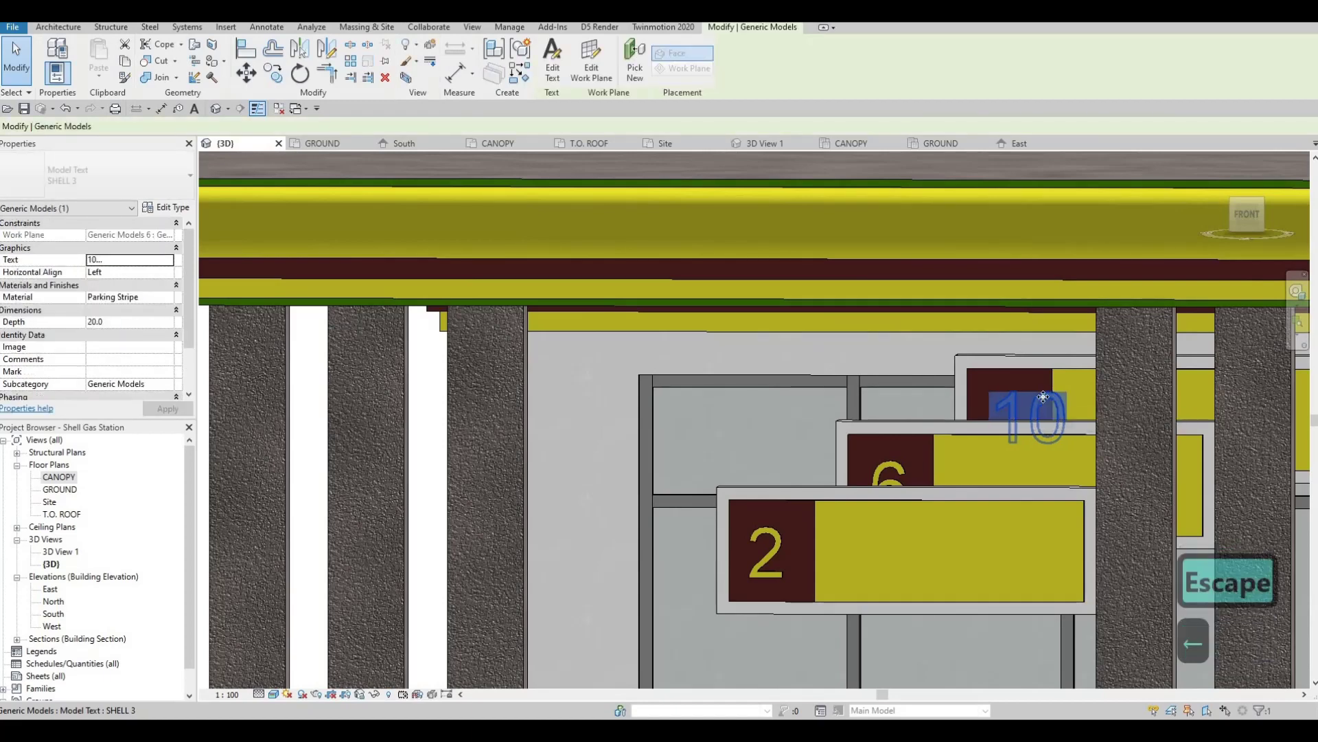
pyautogui.press('Left')
pyautogui.press('Left')
pyautogui.press('Left')
pyautogui.press('Left')
pyautogui.press('Left')
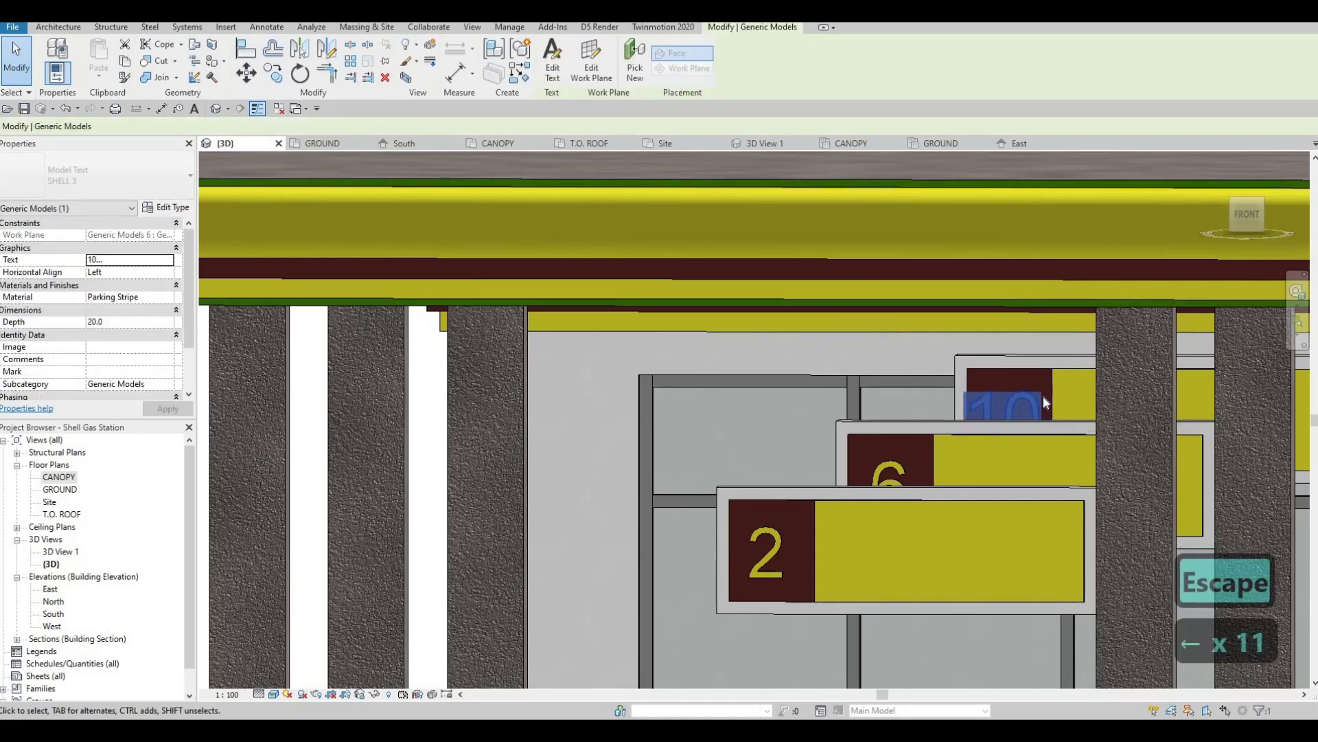
pyautogui.press('Up')
pyautogui.press('Right')
pyautogui.press('Escape')
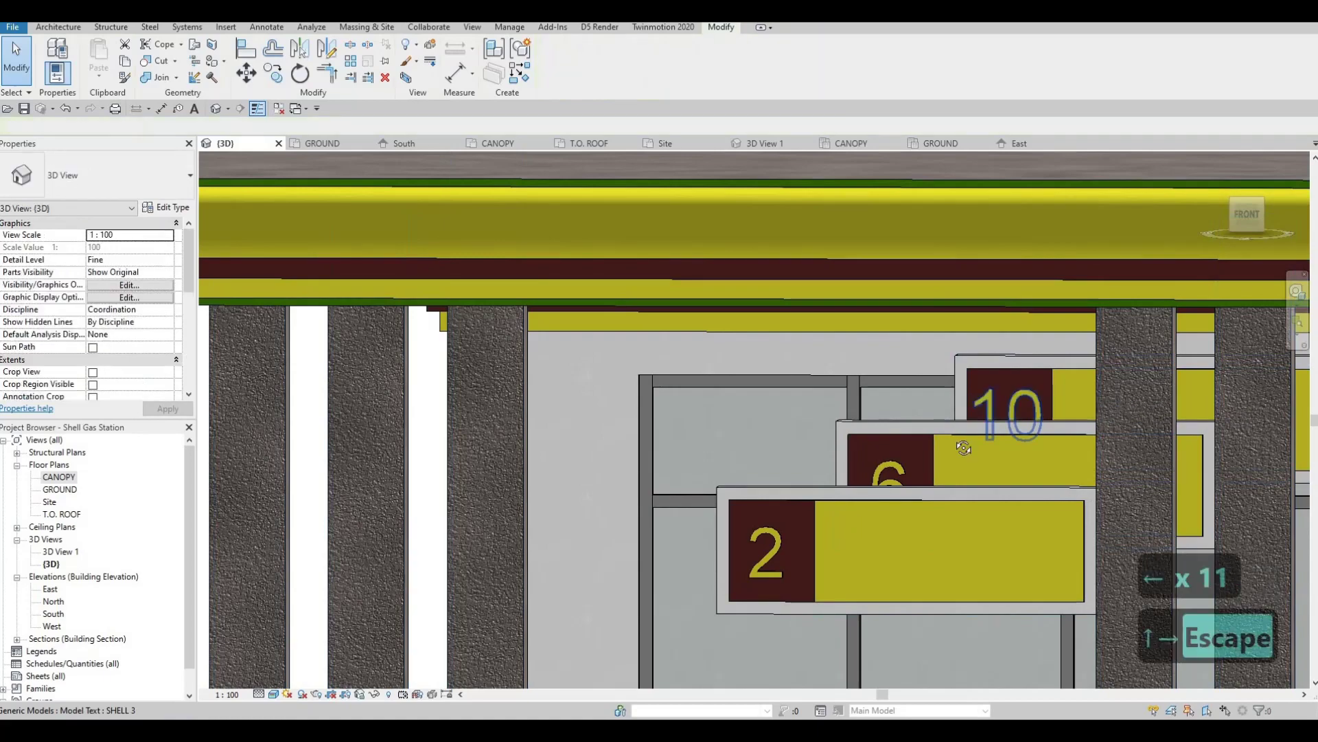
pyautogui.press('Escape')
pyautogui.moveTo(968, 404)
pyautogui.keyDown('shift'); pyautogui.mouseDown(button='middle')
pyautogui.moveTo(633, 415)
pyautogui.moveTo(992, 372)
pyautogui.mouseUp(button='middle'); pyautogui.keyUp('shift')
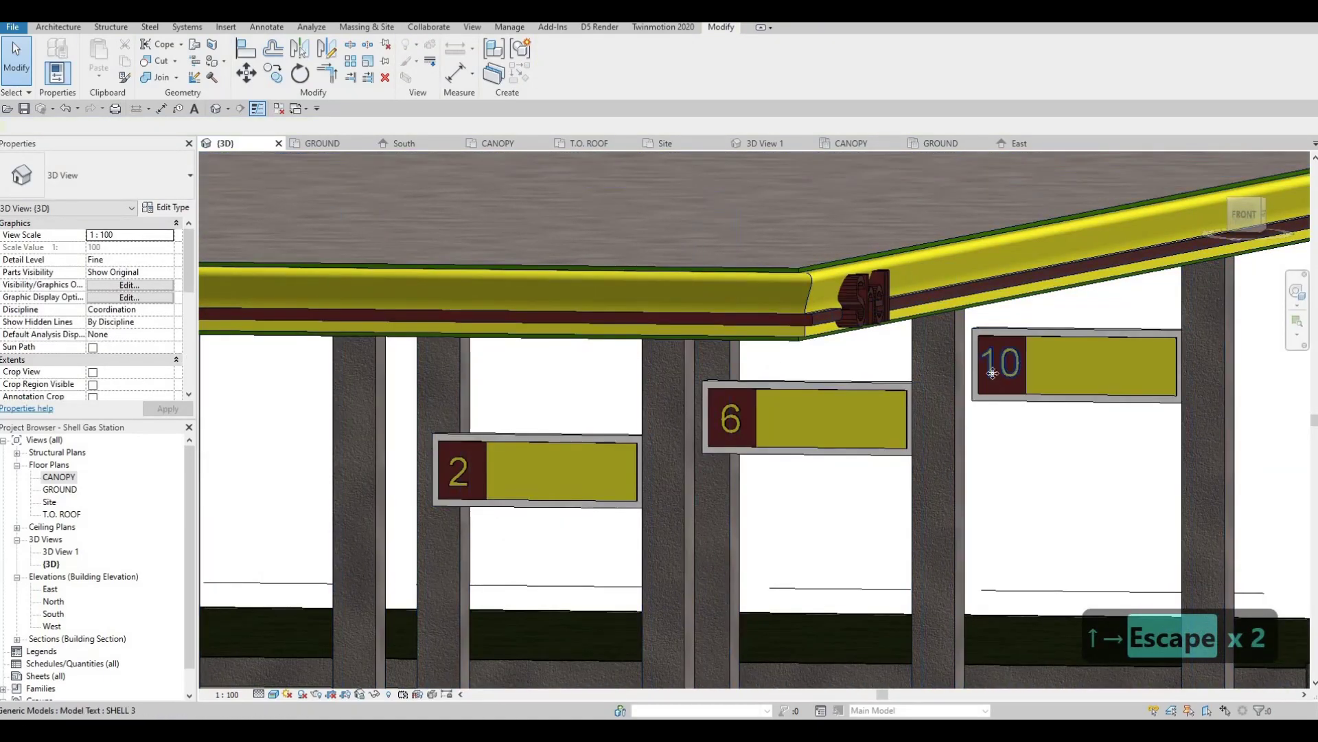
pyautogui.click(991, 371)
pyautogui.press('Escape')
pyautogui.press('Escape')
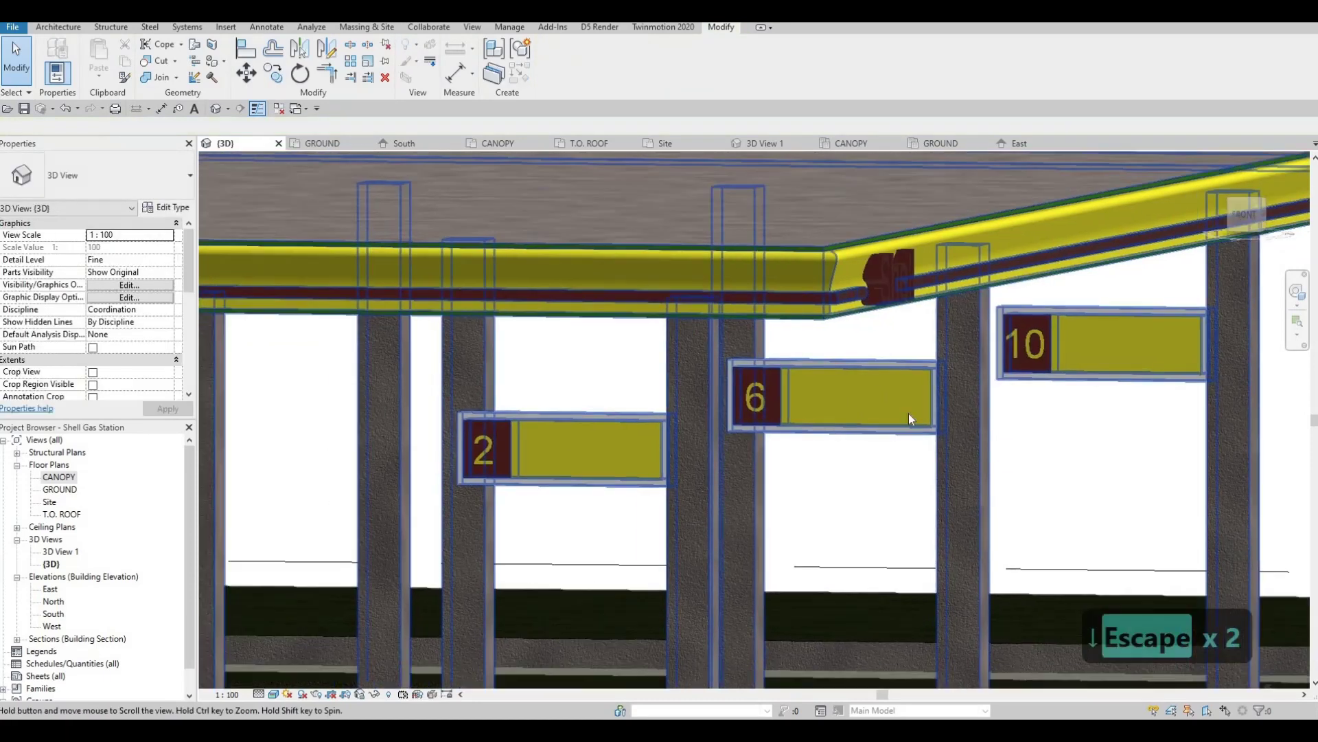
pyautogui.keyDown('shift'); pyautogui.moveTo(908, 413); pyautogui.dragTo(321, 465, button='middle'); pyautogui.keyUp('shift')
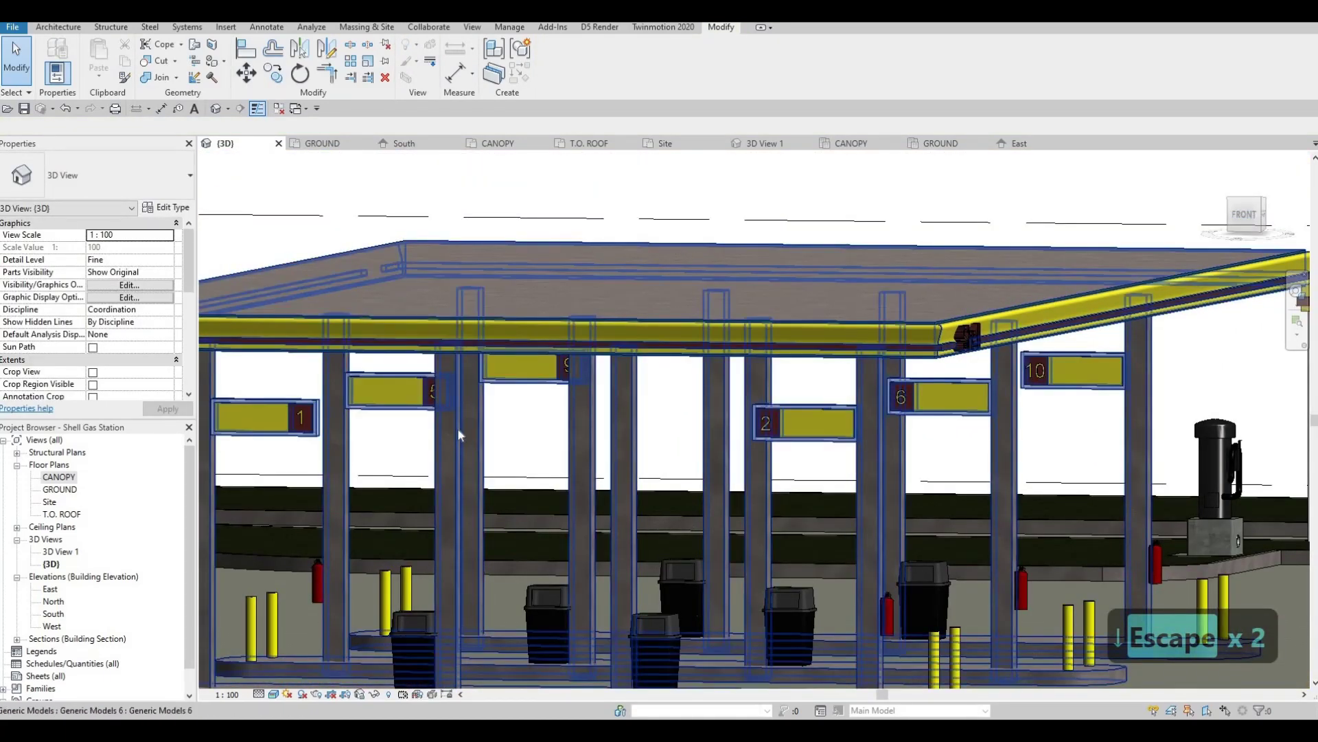
pyautogui.moveTo(458, 429)
pyautogui.keyDown('shift'); pyautogui.mouseDown(button='middle')
pyautogui.moveTo(375, 430)
pyautogui.moveTo(515, 437)
pyautogui.mouseUp(button='middle'); pyautogui.keyUp('shift')
pyautogui.scroll(-3, 515, 438)
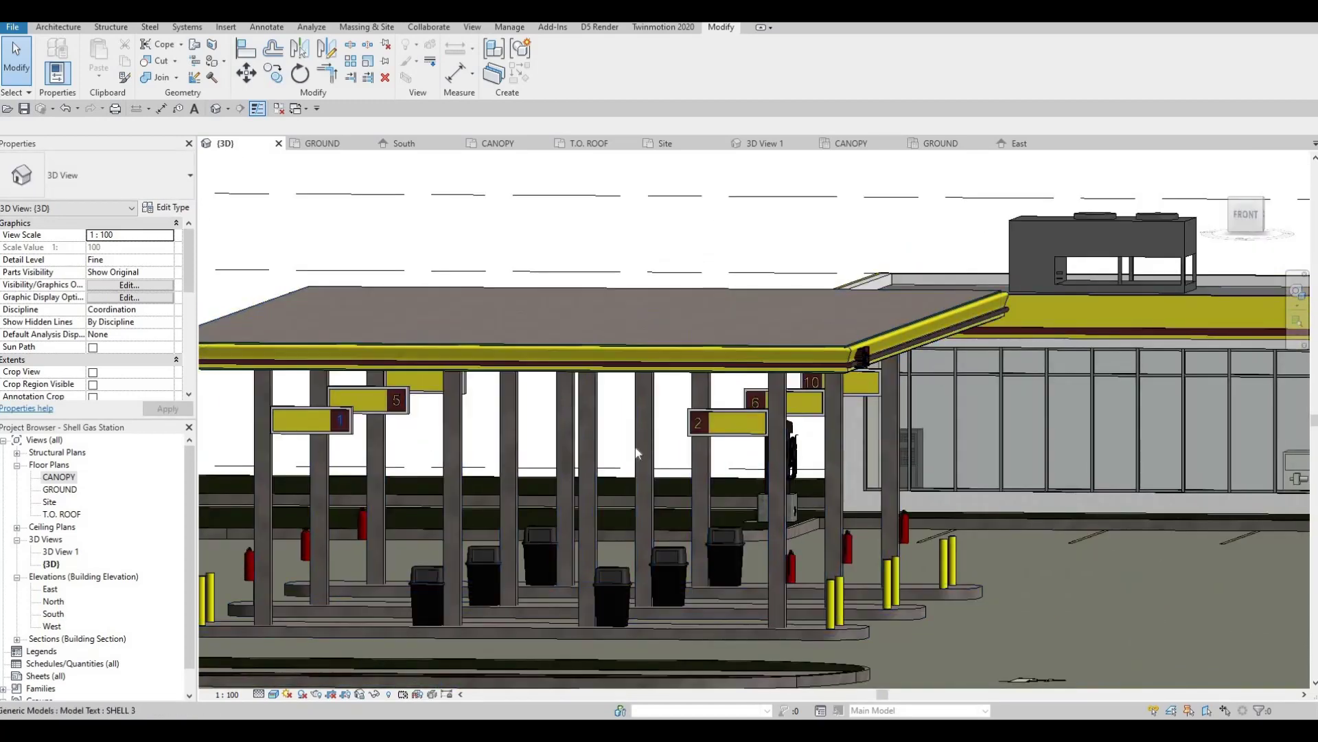
pyautogui.scroll(2, 730, 415)
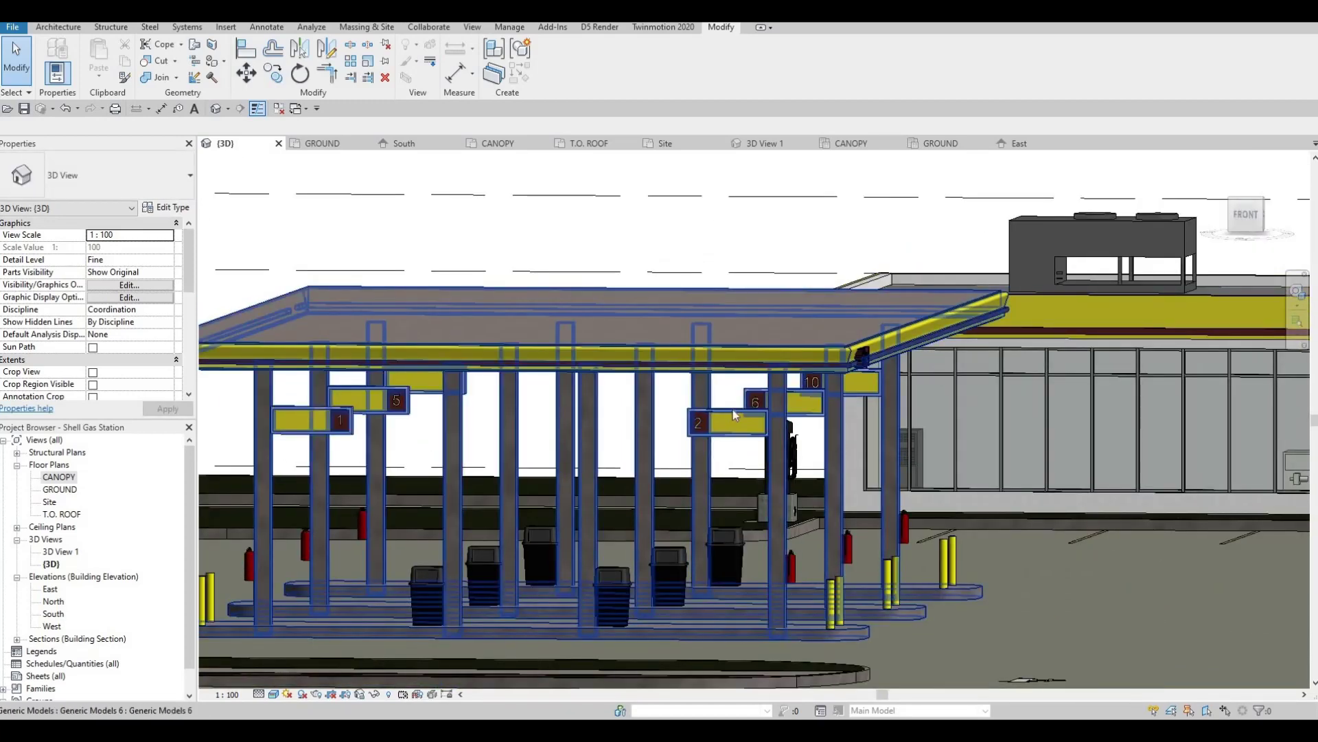
pyautogui.keyDown('shift'); pyautogui.moveTo(735, 400); pyautogui.dragTo(712, 409, button='middle'); pyautogui.keyUp('shift')
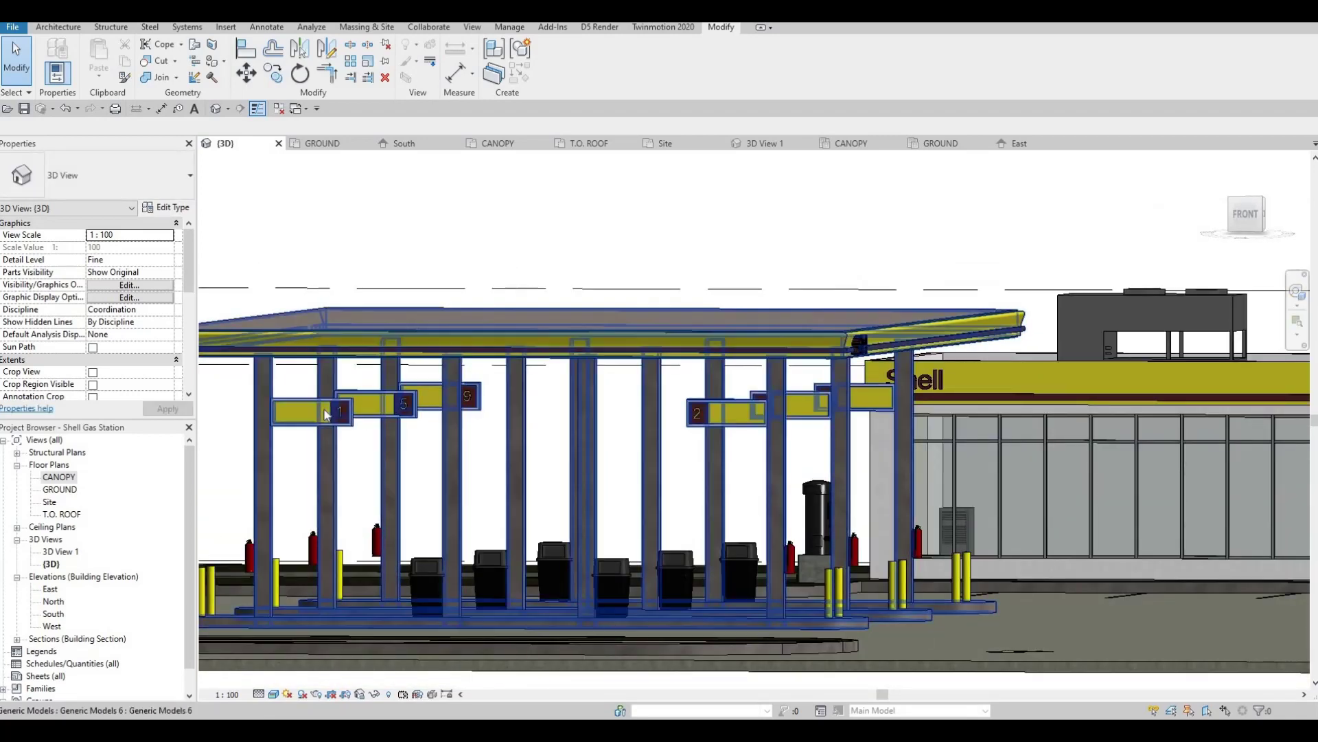
pyautogui.scroll(2, 325, 413)
pyautogui.scroll(2, 340, 415)
# - Copy the '1' model text onto the red canopy sign panel with CO
pyautogui.click(354, 416)
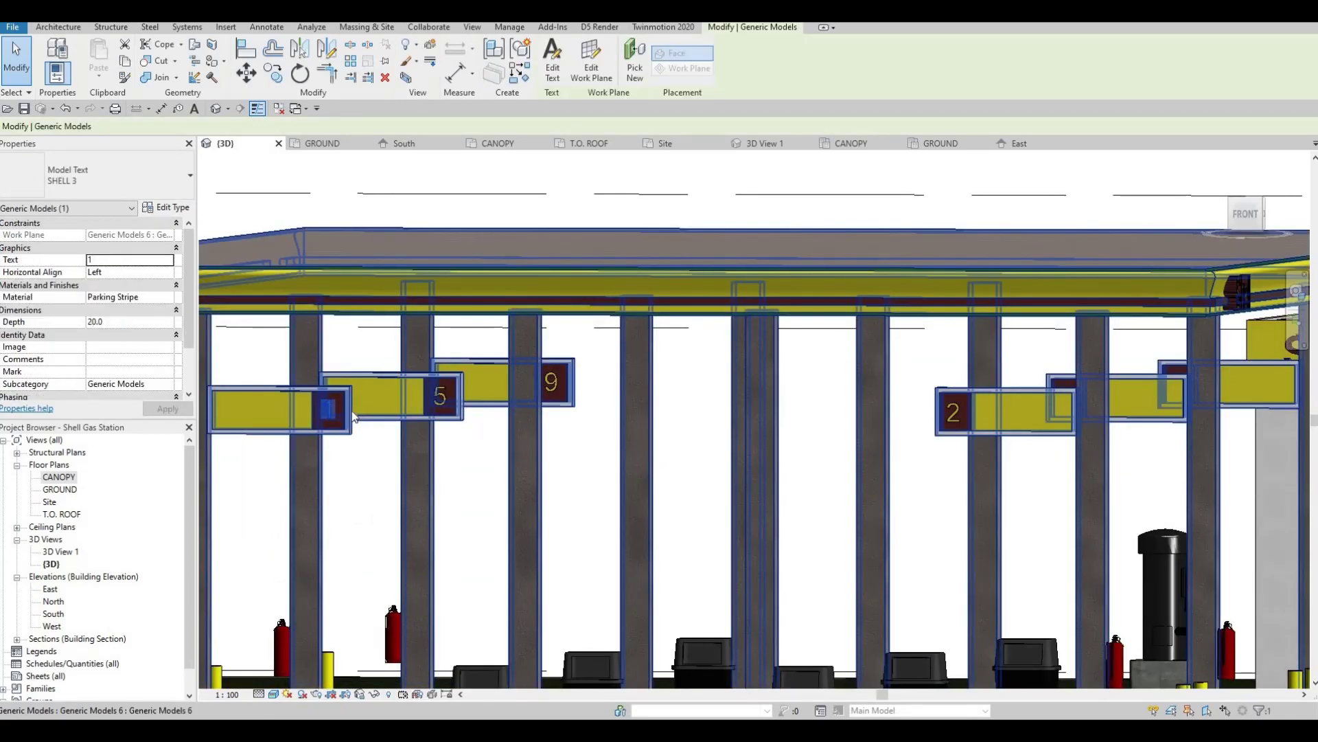
pyautogui.press('o')
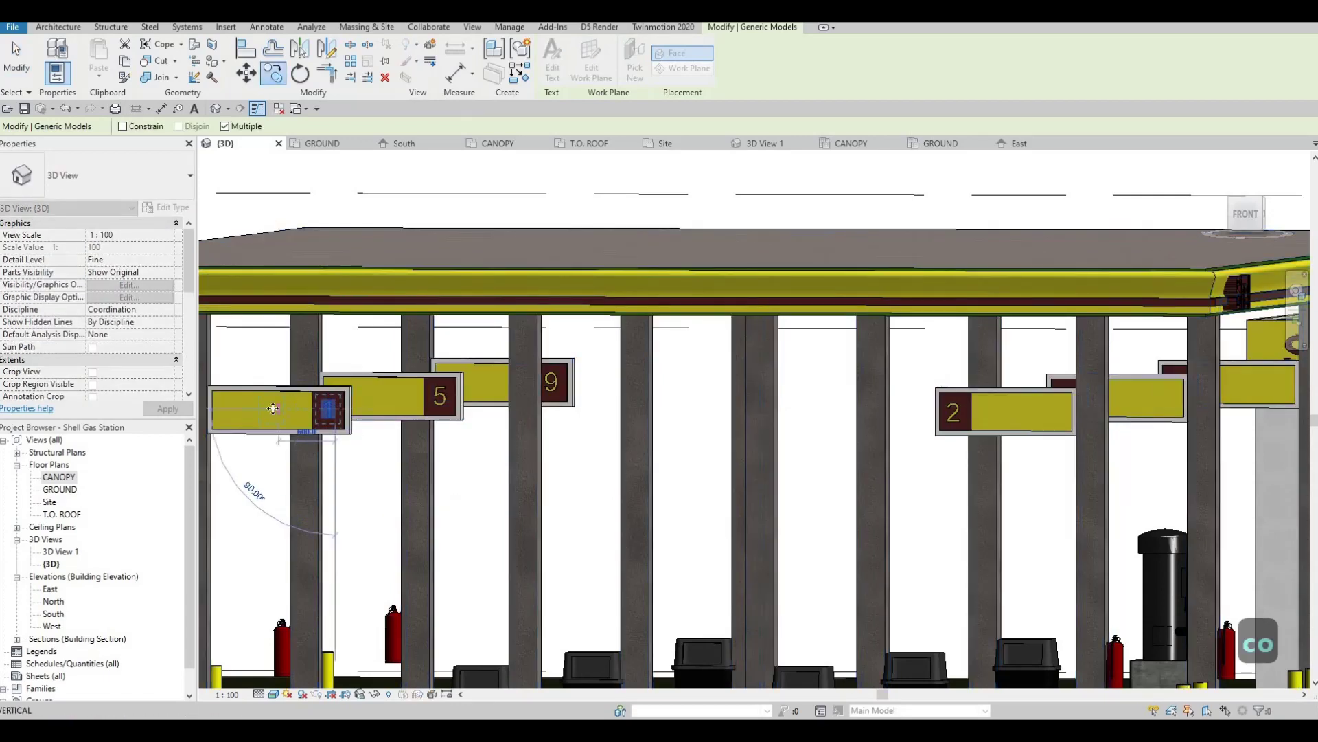
pyautogui.click(271, 408)
pyautogui.press('Escape')
pyautogui.press('Escape')
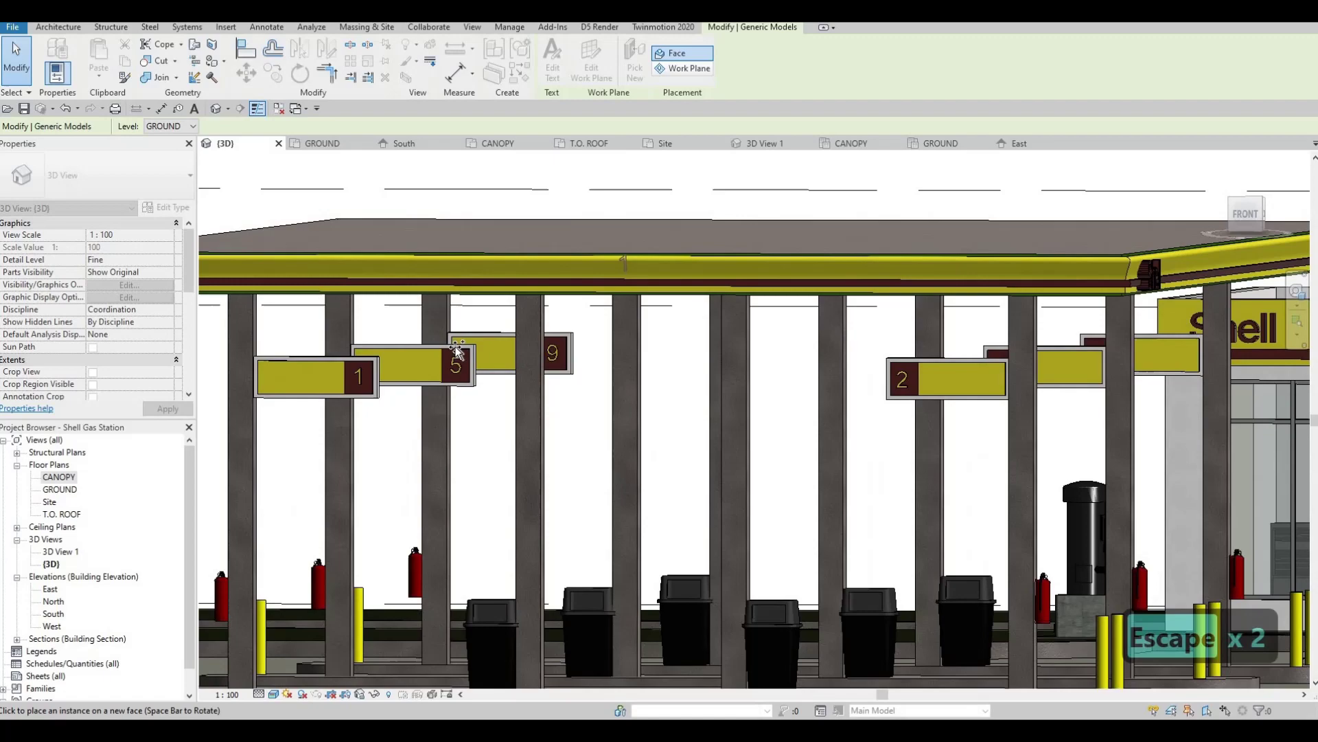
pyautogui.moveTo(666, 296)
pyautogui.keyDown('shift'); pyautogui.mouseDown(button='middle')
pyautogui.moveTo(682, 405)
pyautogui.moveTo(728, 345)
pyautogui.moveTo(690, 354)
pyautogui.mouseUp(button='middle'); pyautogui.keyUp('shift')
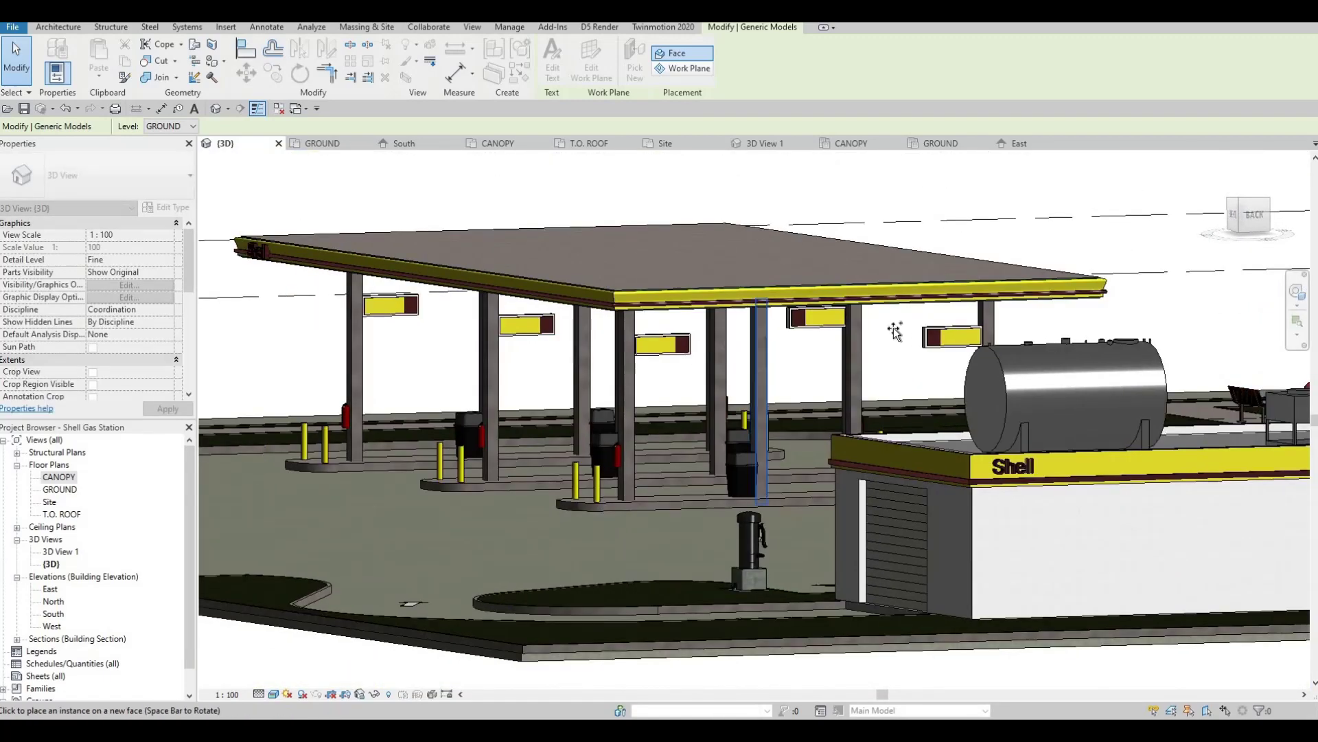
pyautogui.scroll(2, 895, 330)
pyautogui.scroll(2, 927, 335)
pyautogui.scroll(2, 942, 333)
pyautogui.scroll(2, 972, 346)
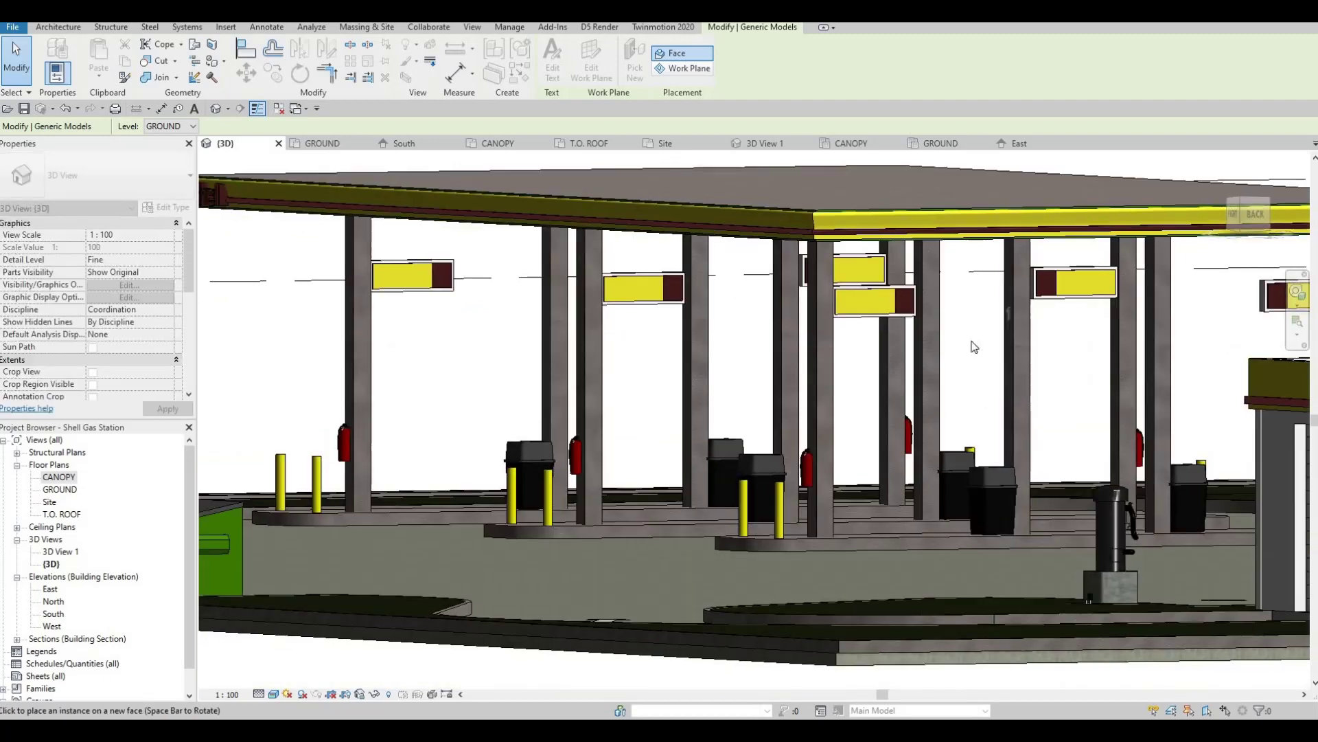
pyautogui.scroll(2, 813, 272)
pyautogui.scroll(2, 824, 262)
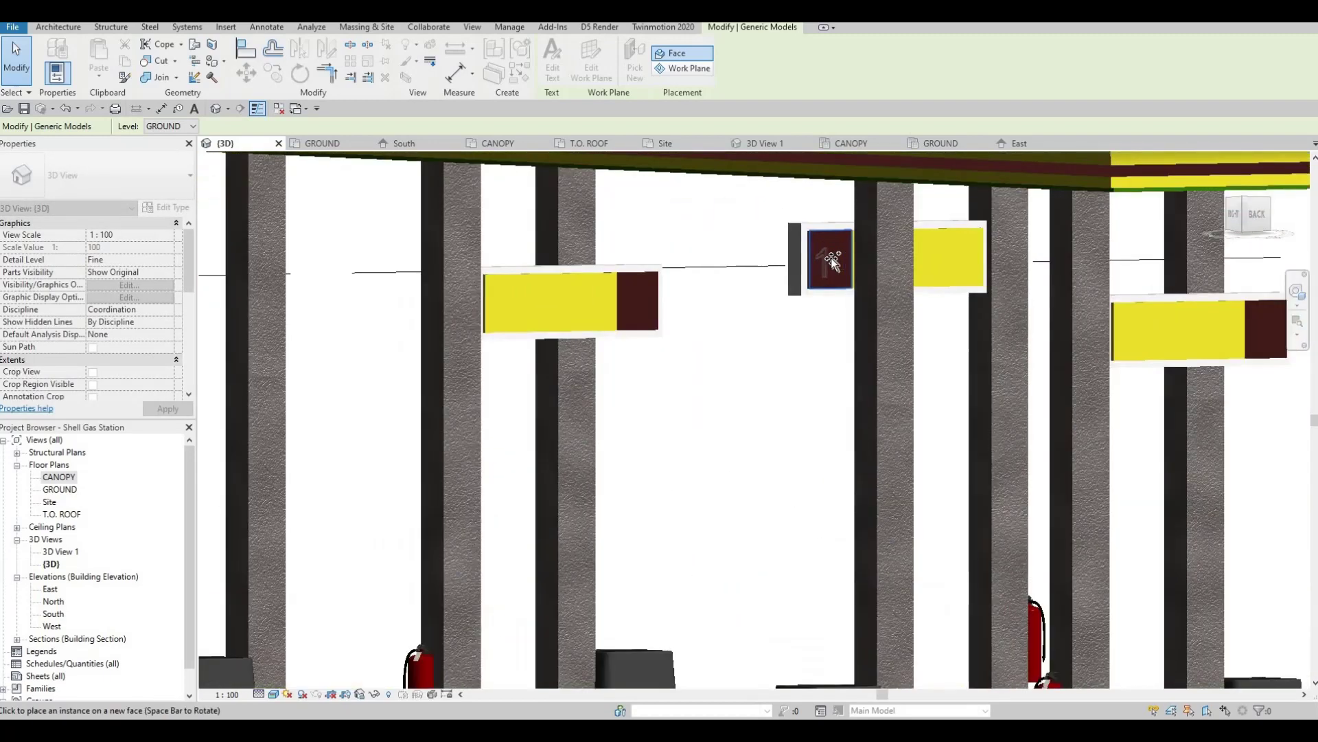
pyautogui.scroll(2, 831, 258)
pyautogui.click(832, 258)
pyautogui.press('Escape')
pyautogui.press('Escape')
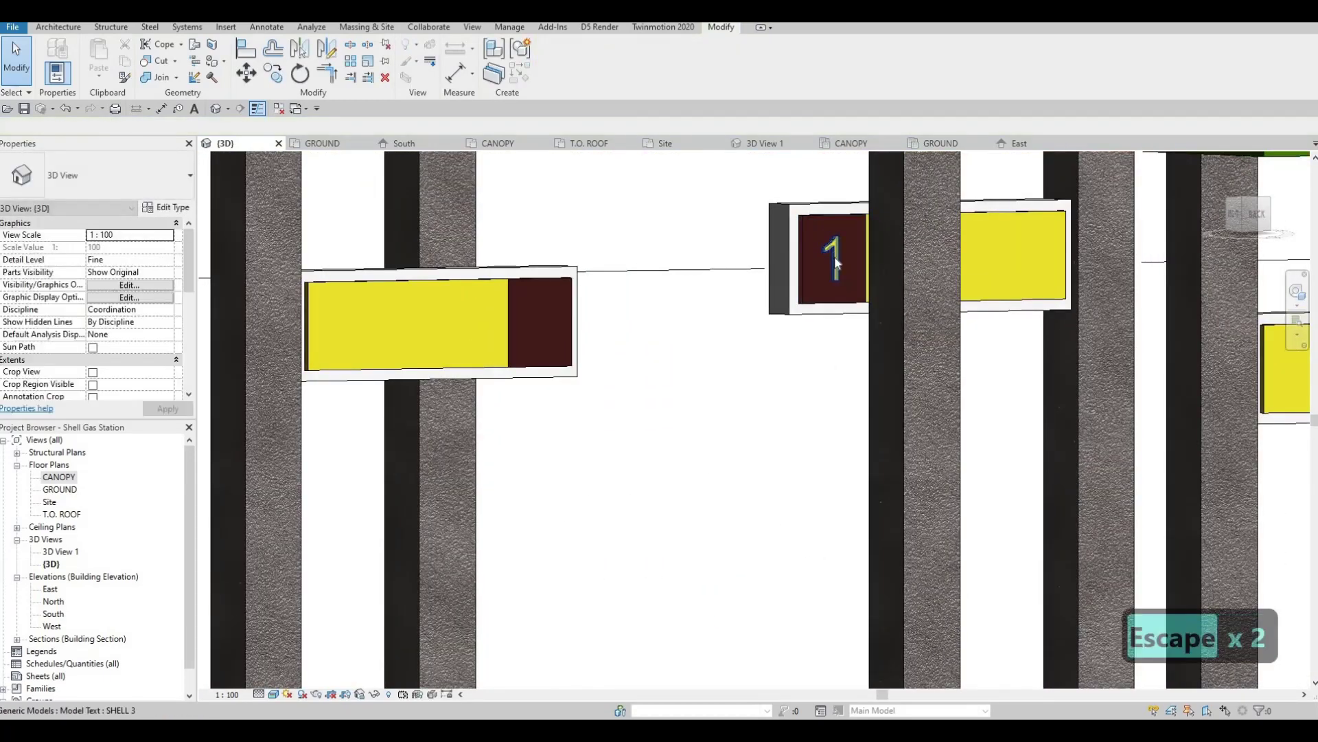
# - Change the copied number on the red panel to 3
pyautogui.doubleClick(834, 256)
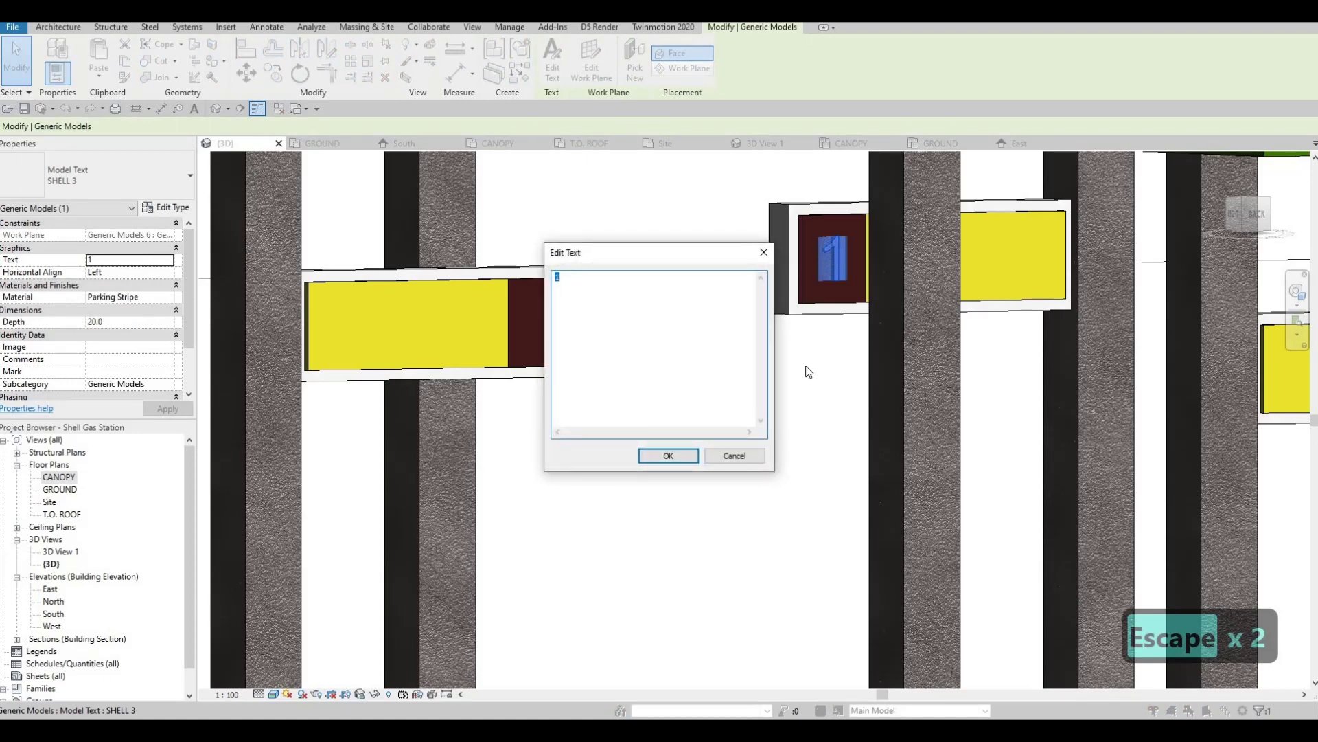
pyautogui.write('3')
pyautogui.click(662, 456)
pyautogui.scroll(-3, 674, 426)
pyautogui.press('Escape')
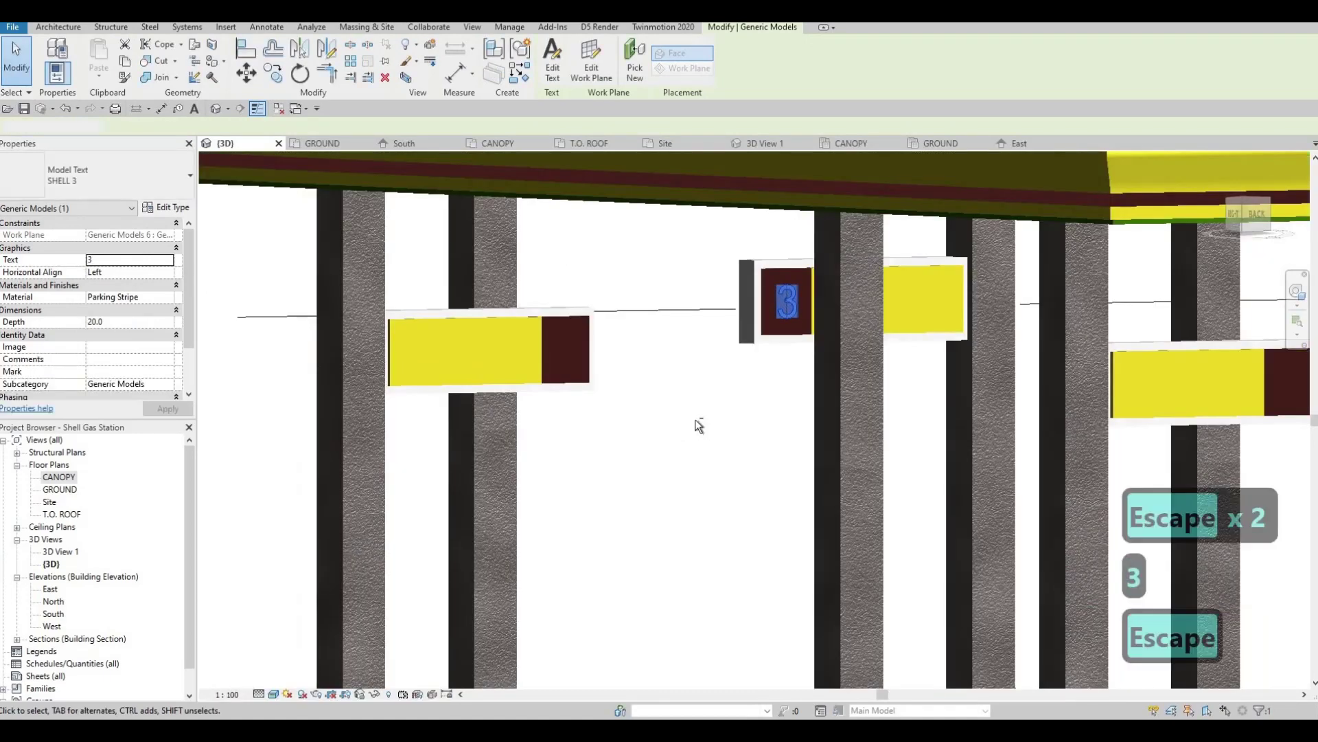
pyautogui.scroll(1, 721, 420)
pyautogui.scroll(-2, 730, 415)
pyautogui.scroll(-2, 762, 356)
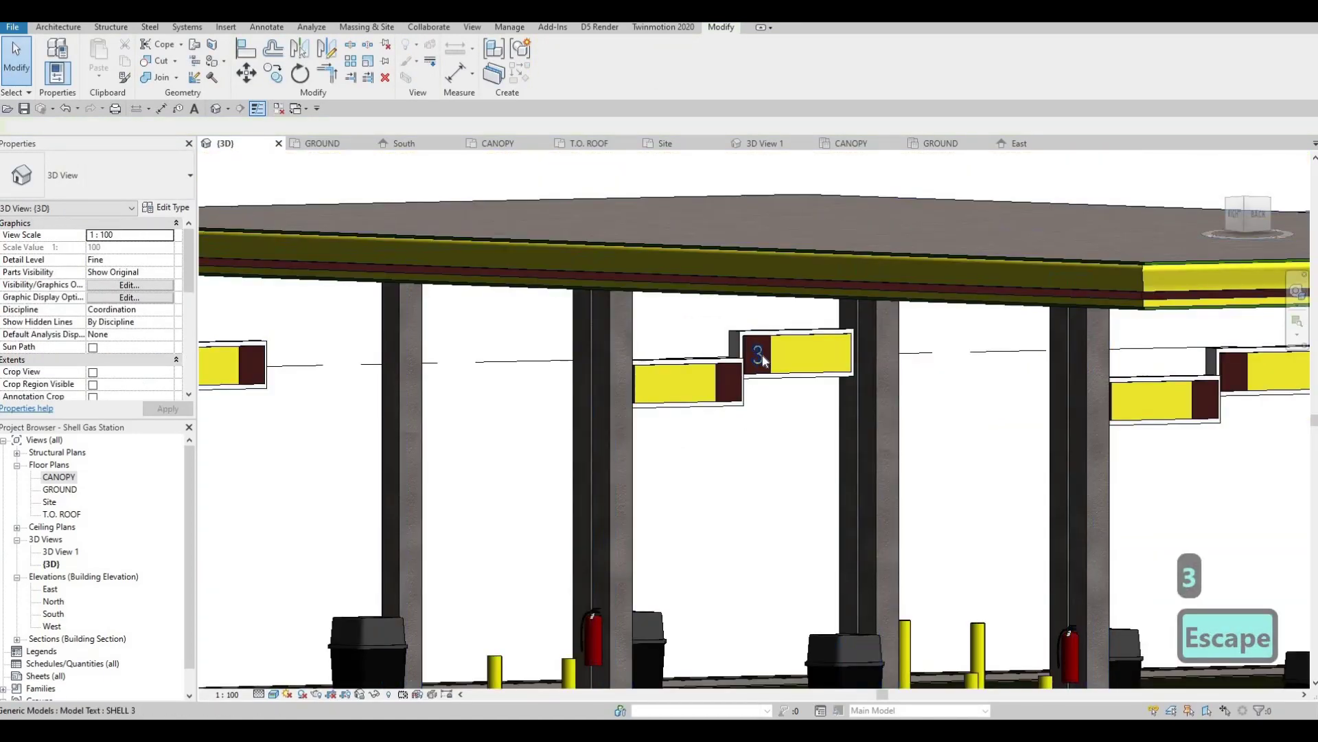
# - Place two more copies of the 3 along the sign
pyautogui.click(762, 356)
pyautogui.write('co')
pyautogui.click(762, 356)
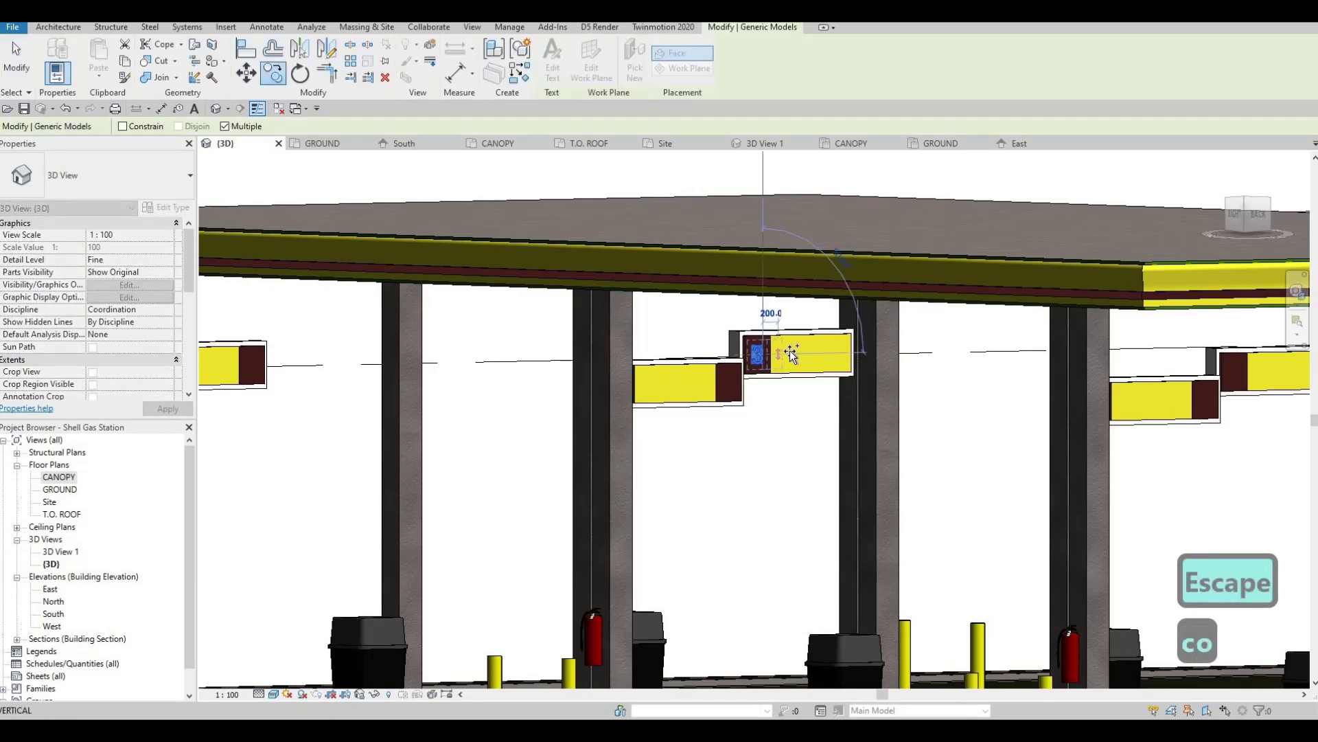
pyautogui.click(808, 354)
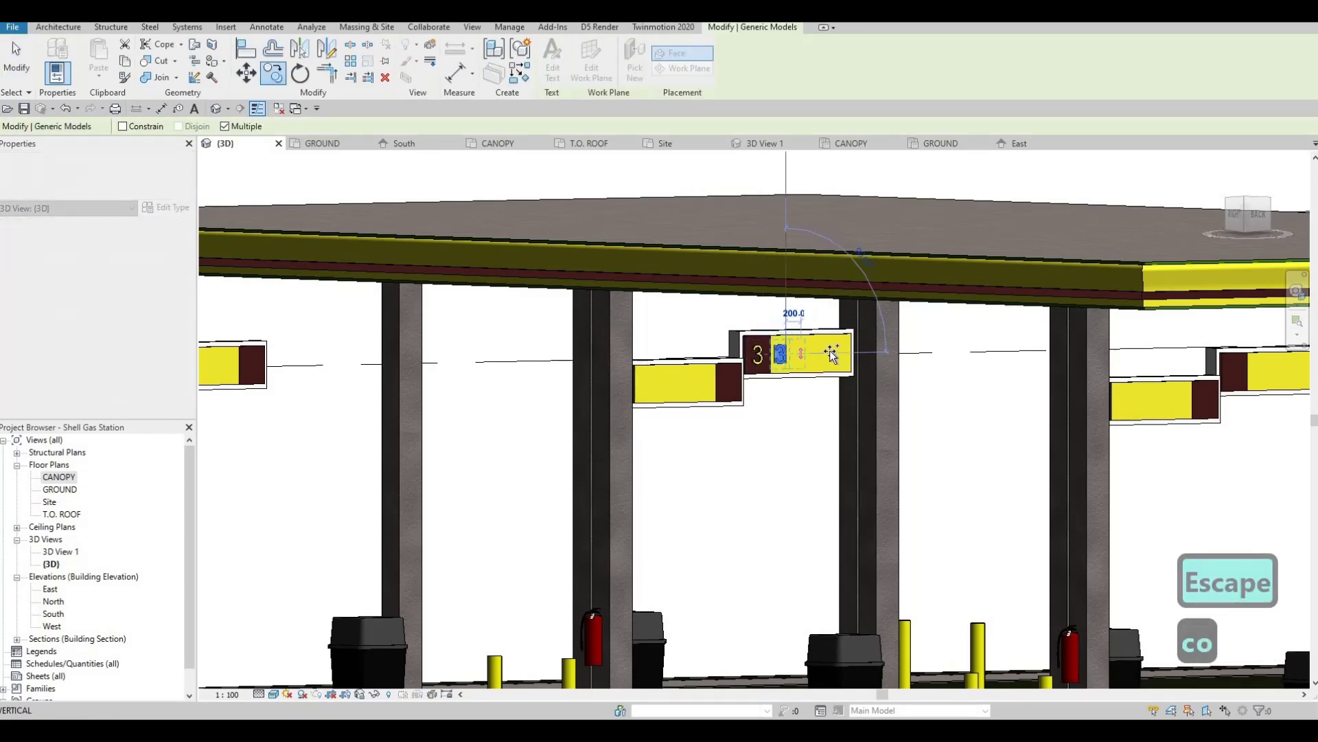
pyautogui.click(781, 354)
pyautogui.scroll(1, 781, 355)
pyautogui.press('Escape')
pyautogui.press('Escape')
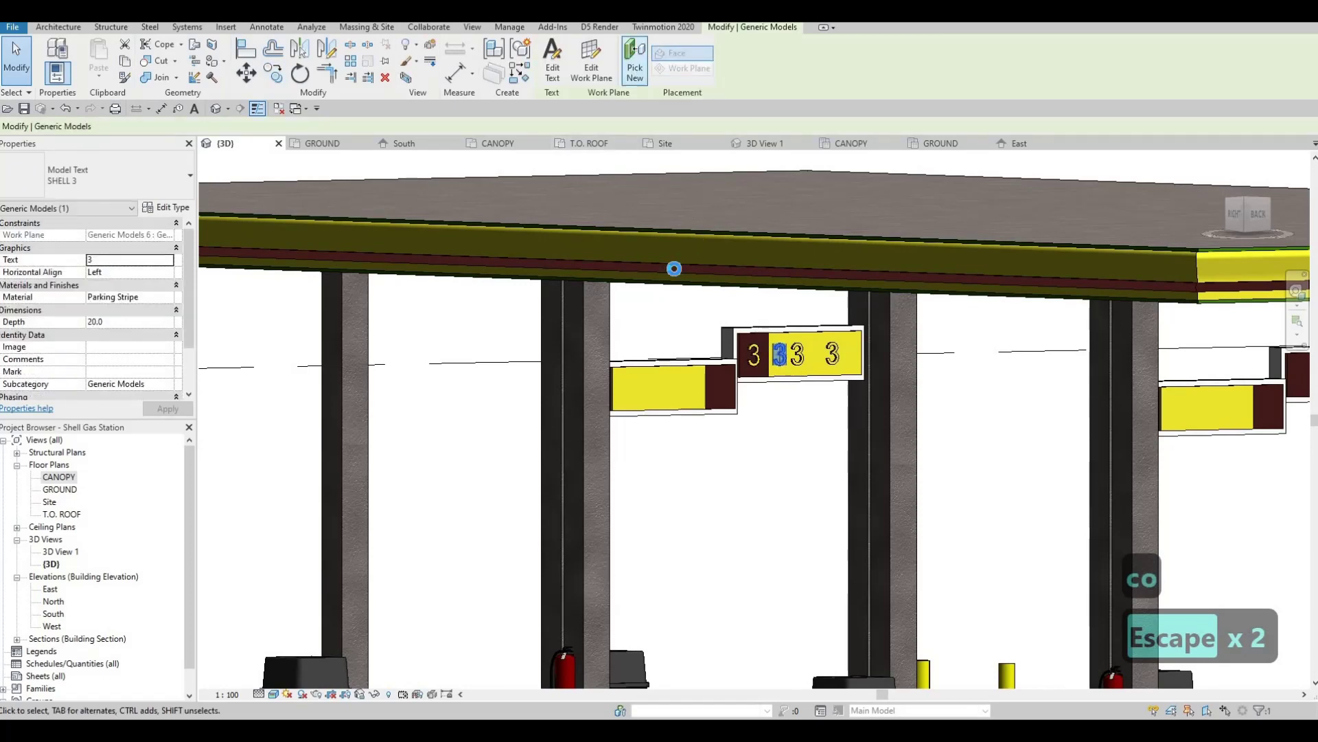
pyautogui.scroll(-2, 356, 326)
pyautogui.scroll(2, 360, 319)
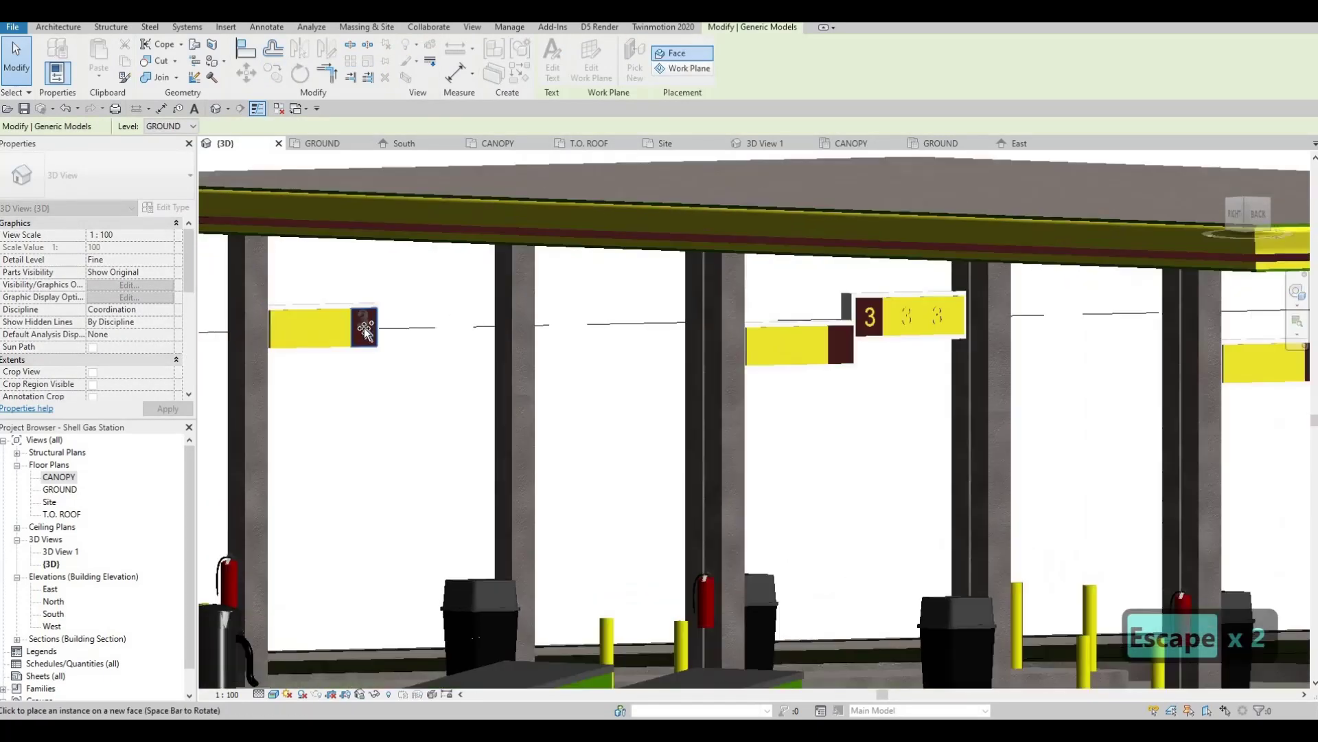
pyautogui.scroll(2, 366, 330)
pyautogui.scroll(1, 366, 330)
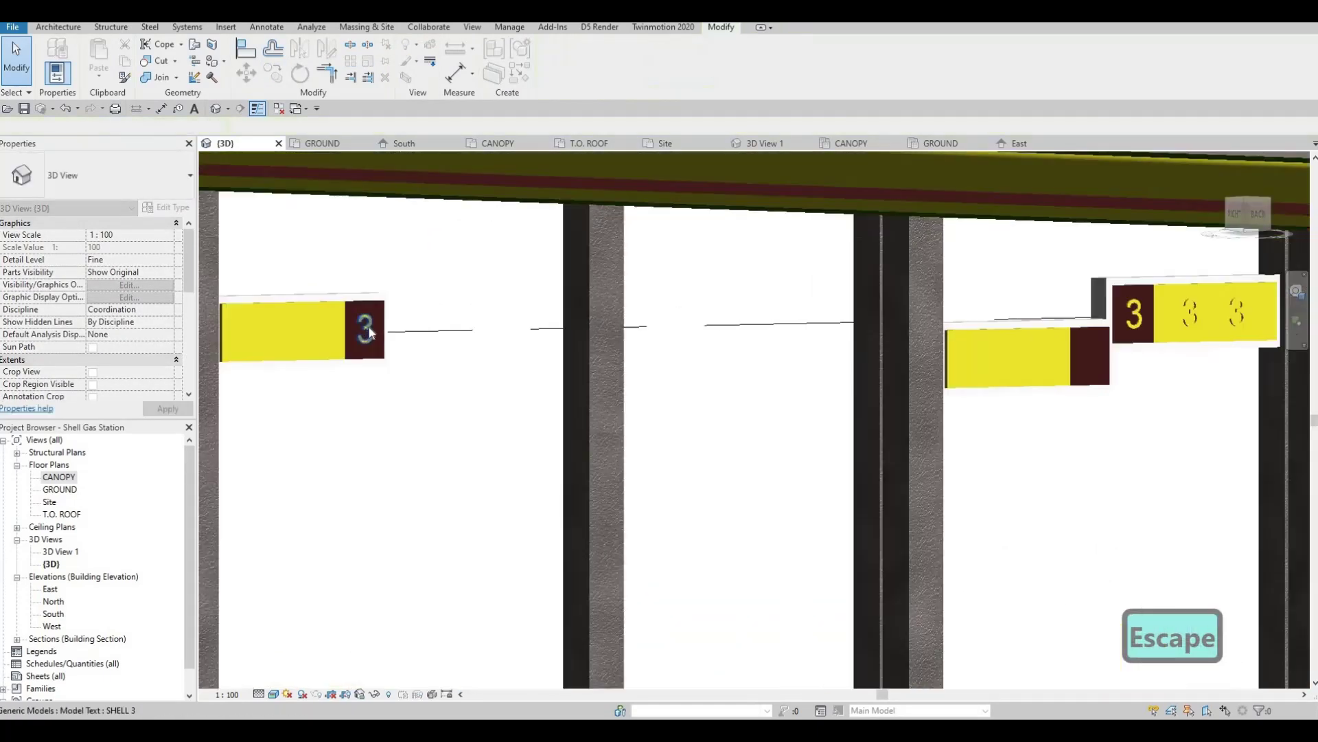
pyautogui.scroll(1, 368, 327)
# - Edit the number text on the left canopy sign
pyautogui.doubleClick(370, 327)
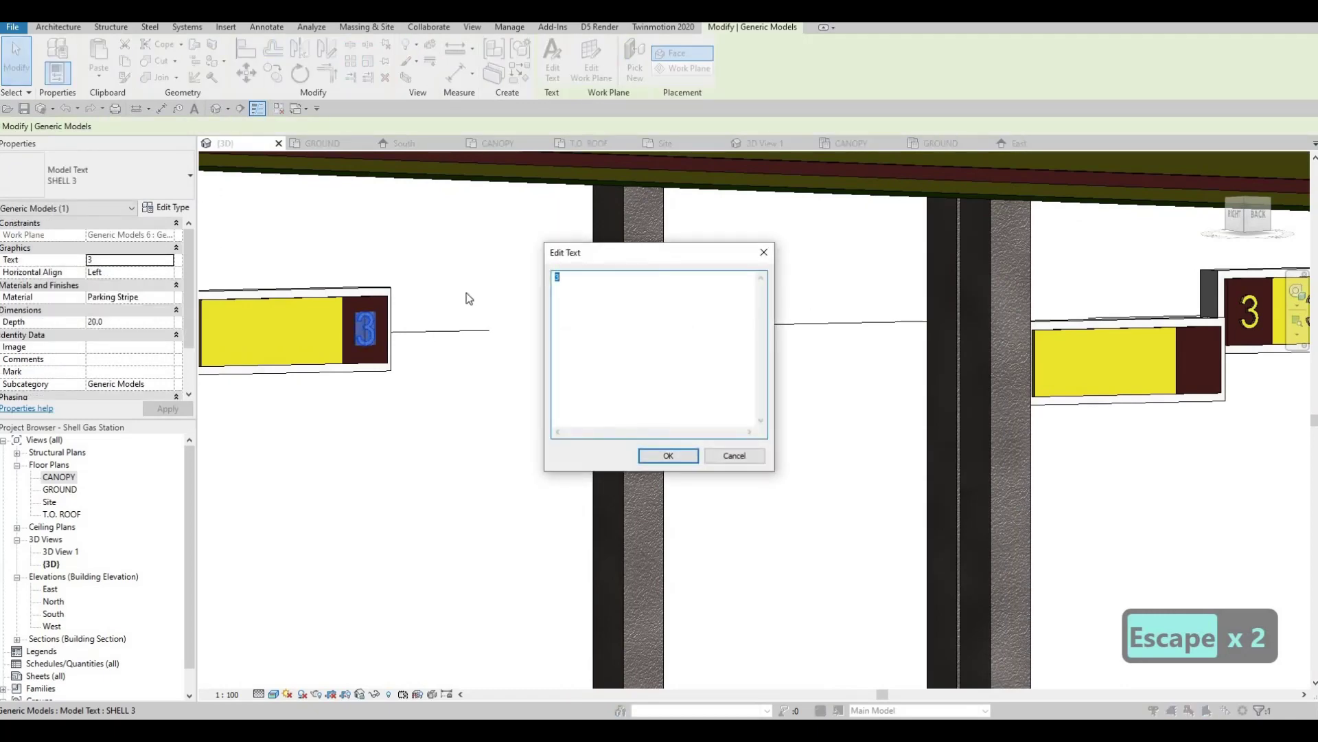
pyautogui.write('4')
pyautogui.click(660, 455)
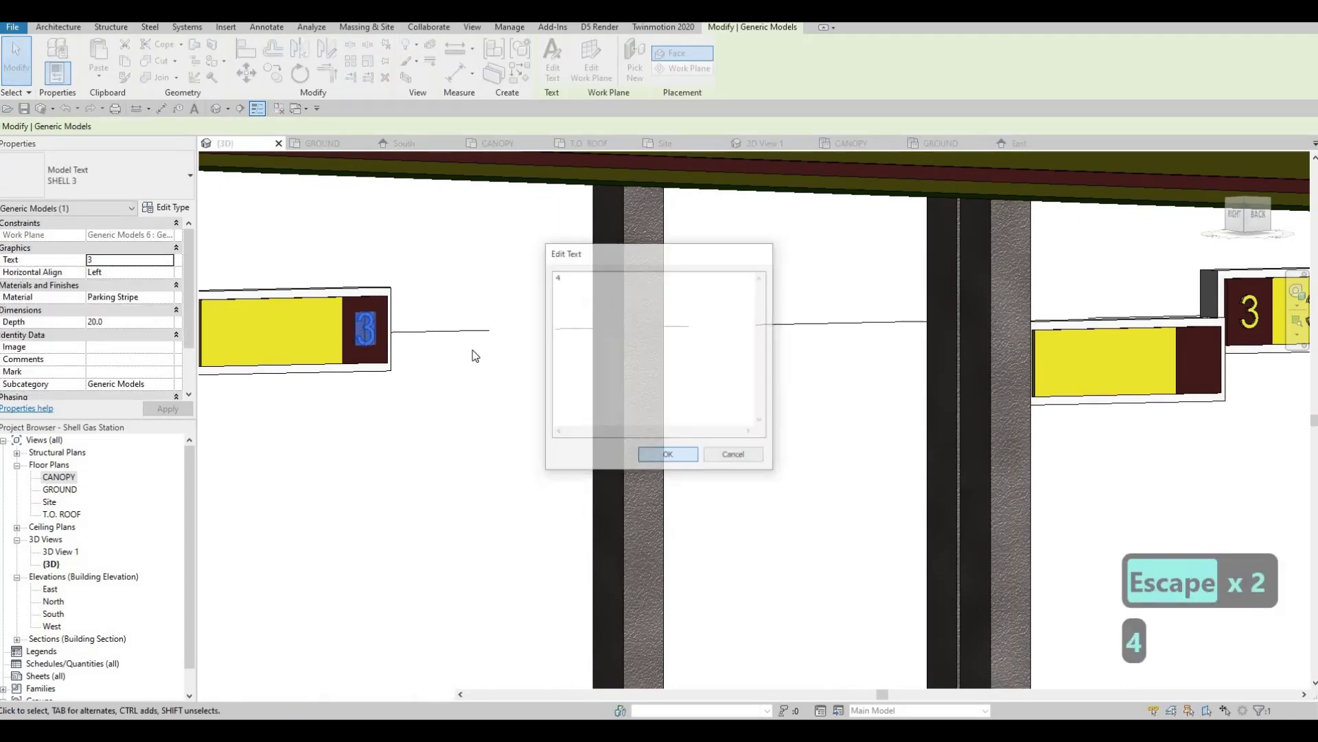
pyautogui.scroll(-2, 490, 348)
pyautogui.scroll(-2, 603, 311)
pyautogui.keyDown('shift'); pyautogui.moveTo(603, 311); pyautogui.dragTo(617, 302, button='middle'); pyautogui.keyUp('shift')
pyautogui.press('Escape')
pyautogui.scroll(2, 617, 302)
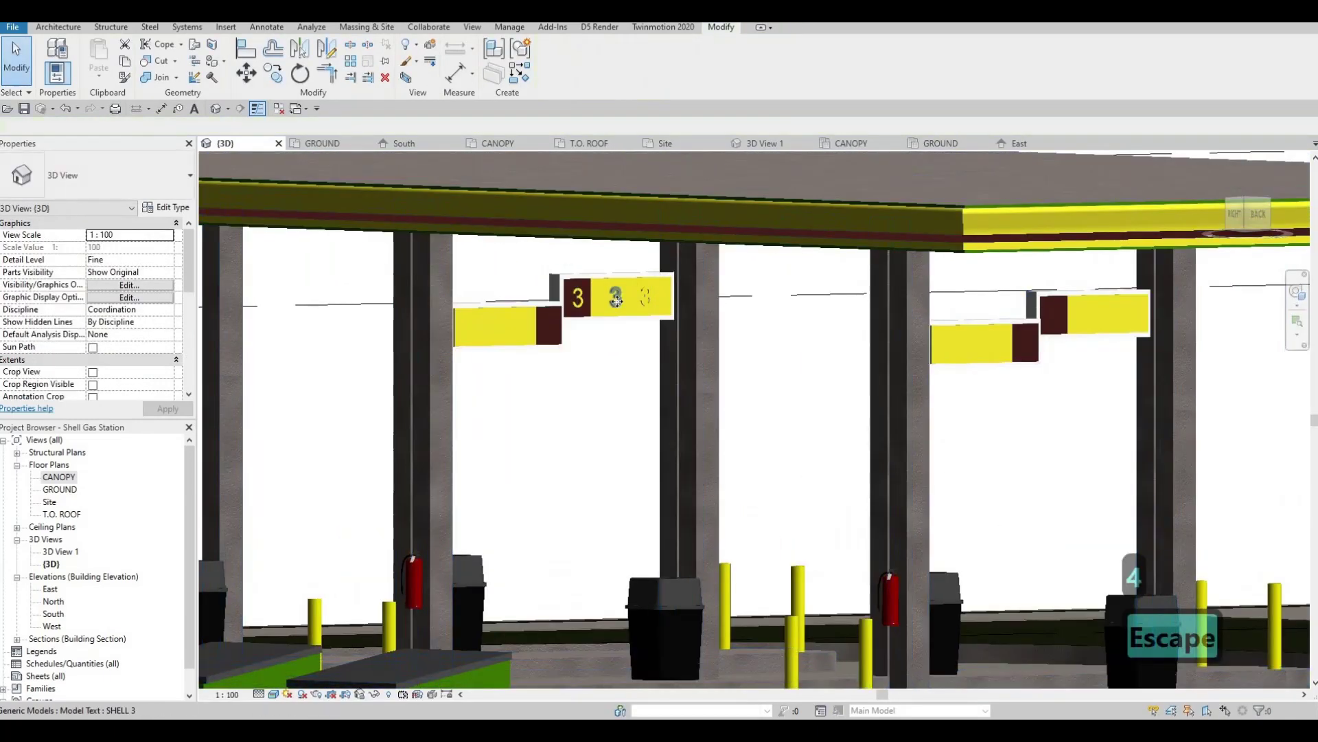
# - Place a number on the right sign's face and change it to 7
pyautogui.click(634, 67)
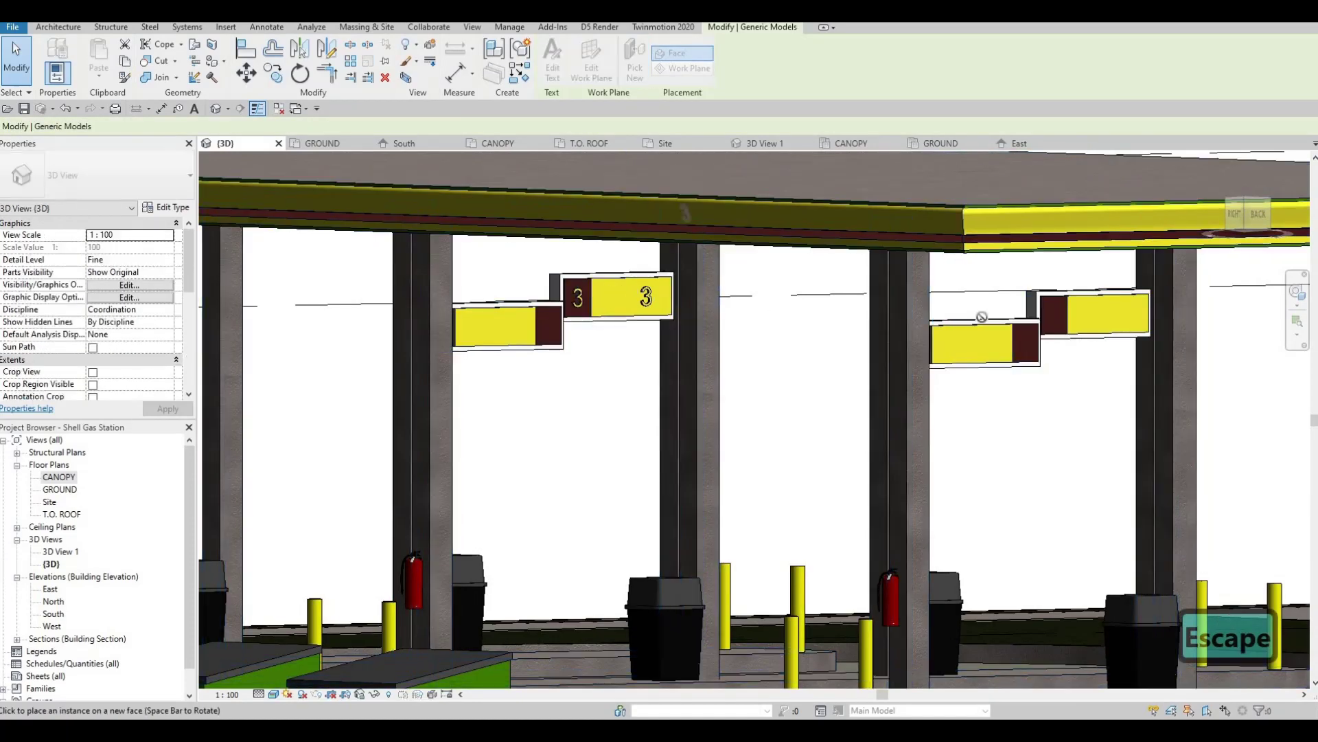
pyautogui.scroll(-2, 884, 328)
pyautogui.scroll(-1, 885, 328)
pyautogui.scroll(3, 884, 328)
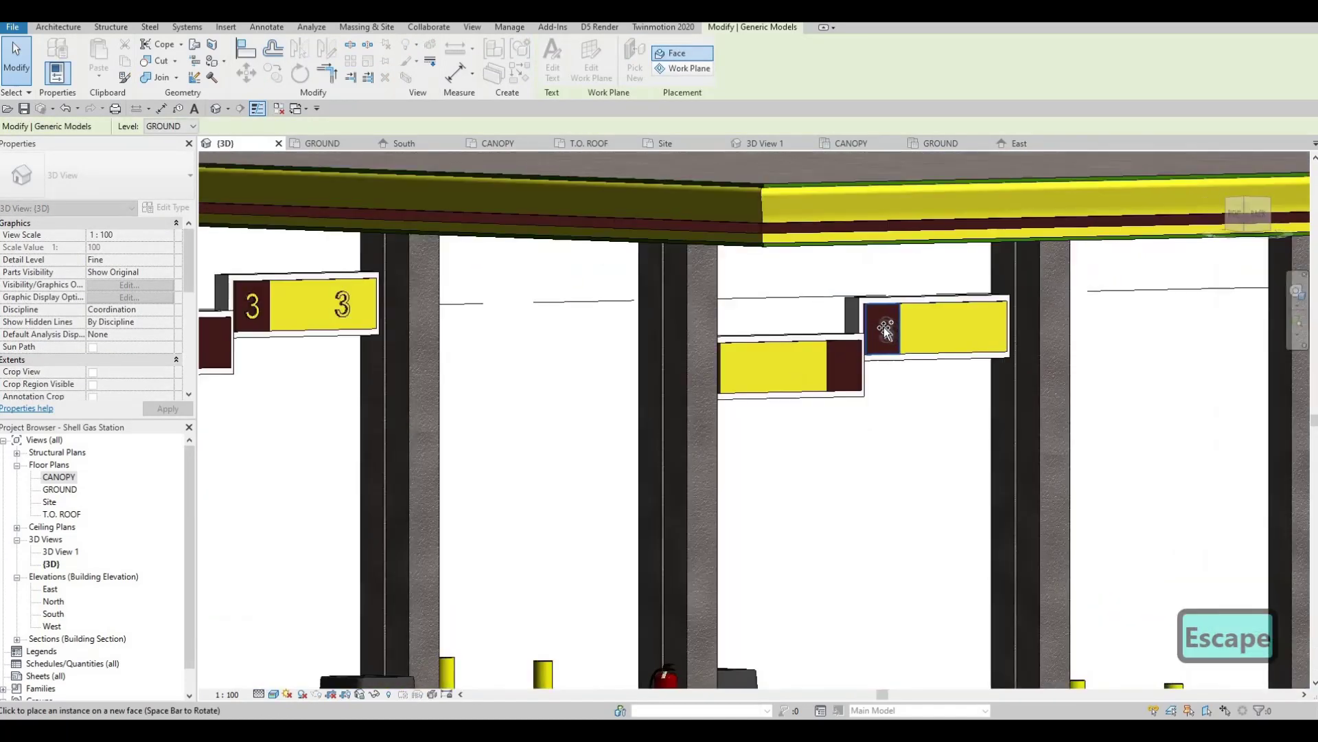
pyautogui.click(885, 332)
pyautogui.press('Escape')
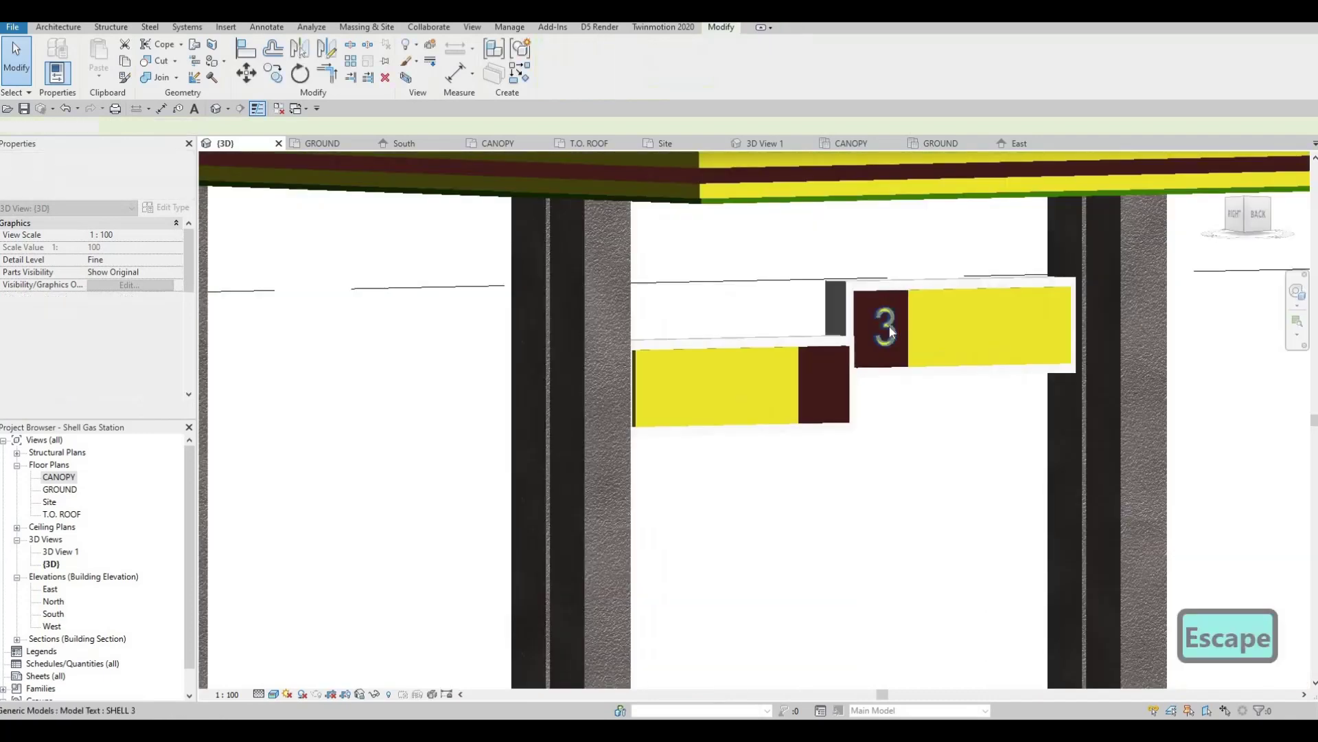
pyautogui.press('Escape')
pyautogui.doubleClick(885, 327)
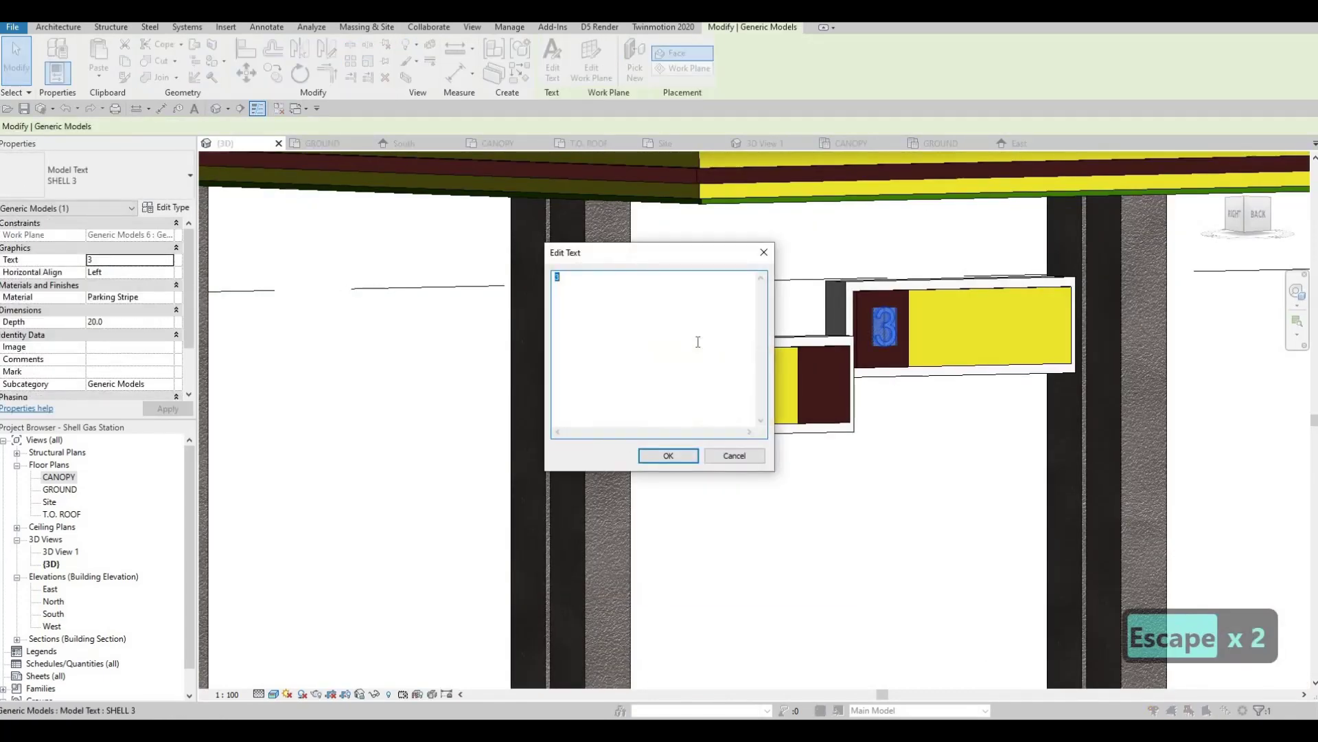
pyautogui.write('7')
pyautogui.click(667, 455)
pyautogui.scroll(-2, 409, 353)
pyautogui.press('Escape')
pyautogui.press('Escape')
# - Change the '3' sign number to 8
pyautogui.click(399, 319)
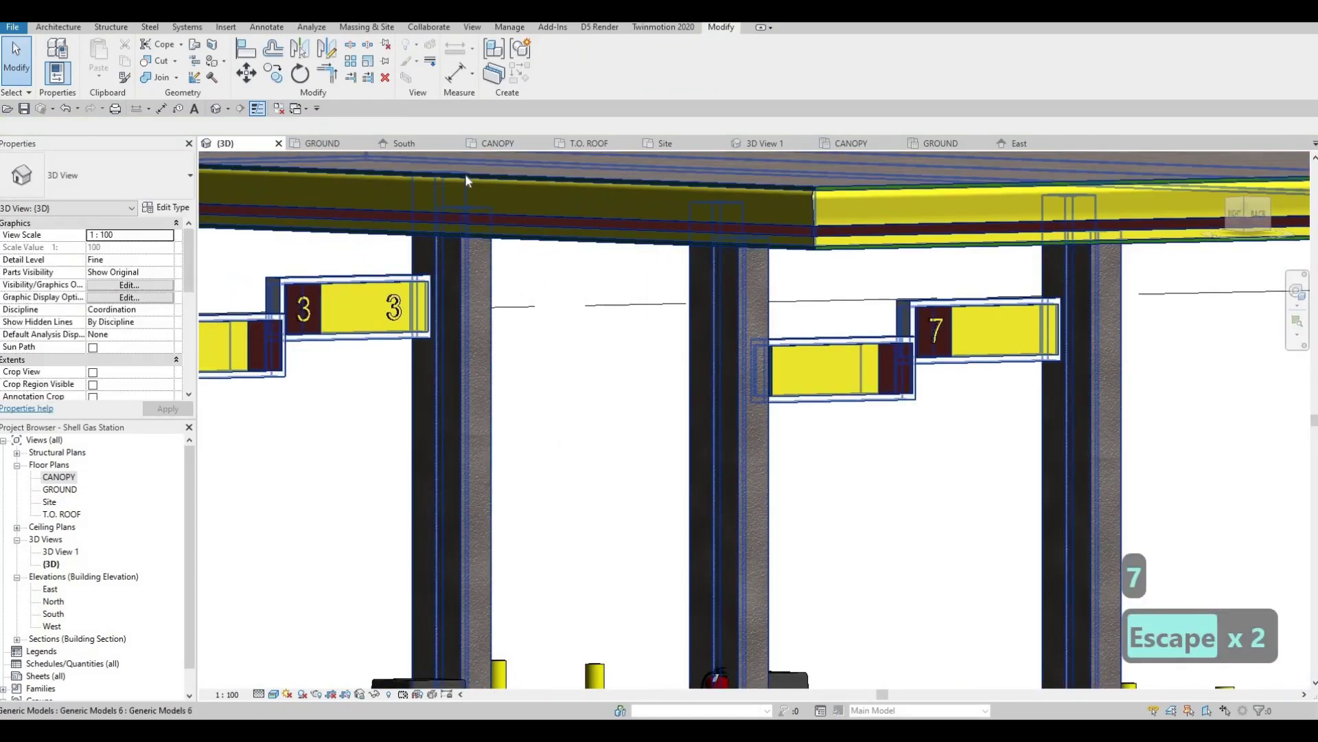
pyautogui.scroll(-3, 543, 216)
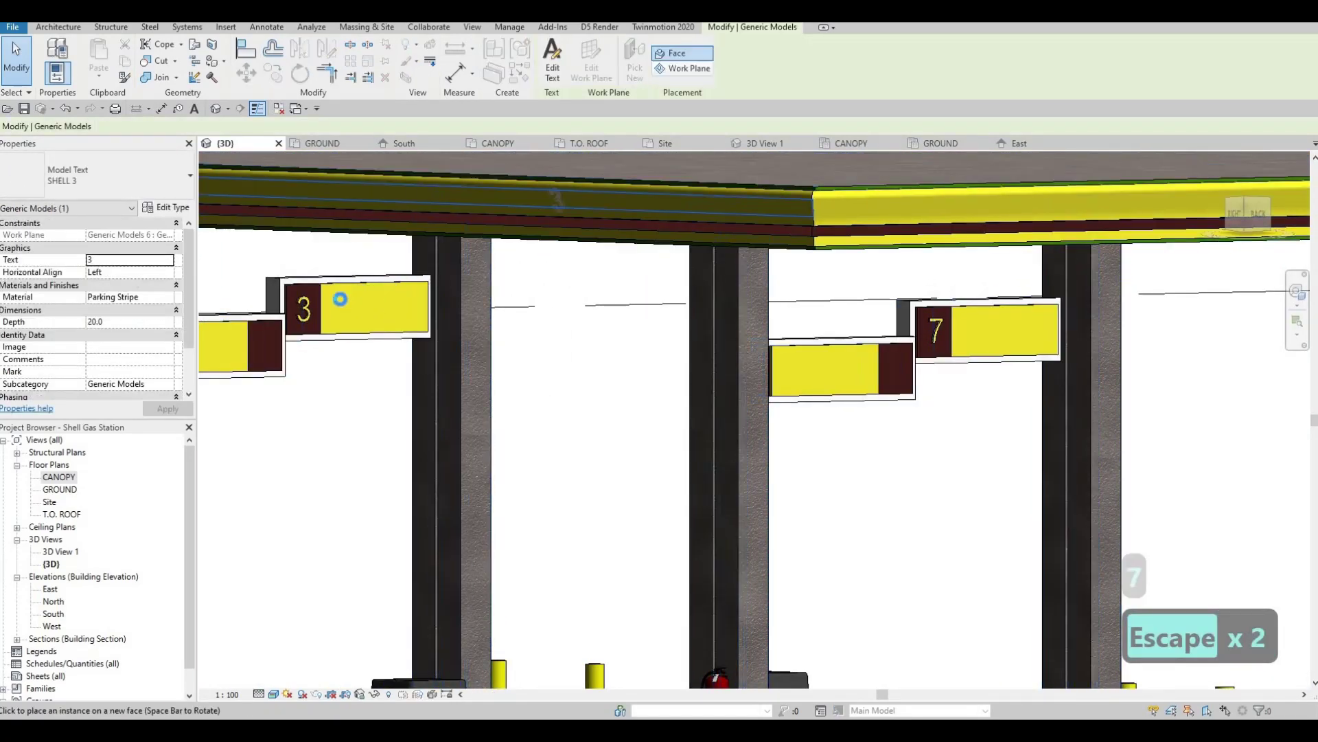
pyautogui.click(635, 62)
pyautogui.scroll(2, 491, 314)
pyautogui.scroll(2, 492, 313)
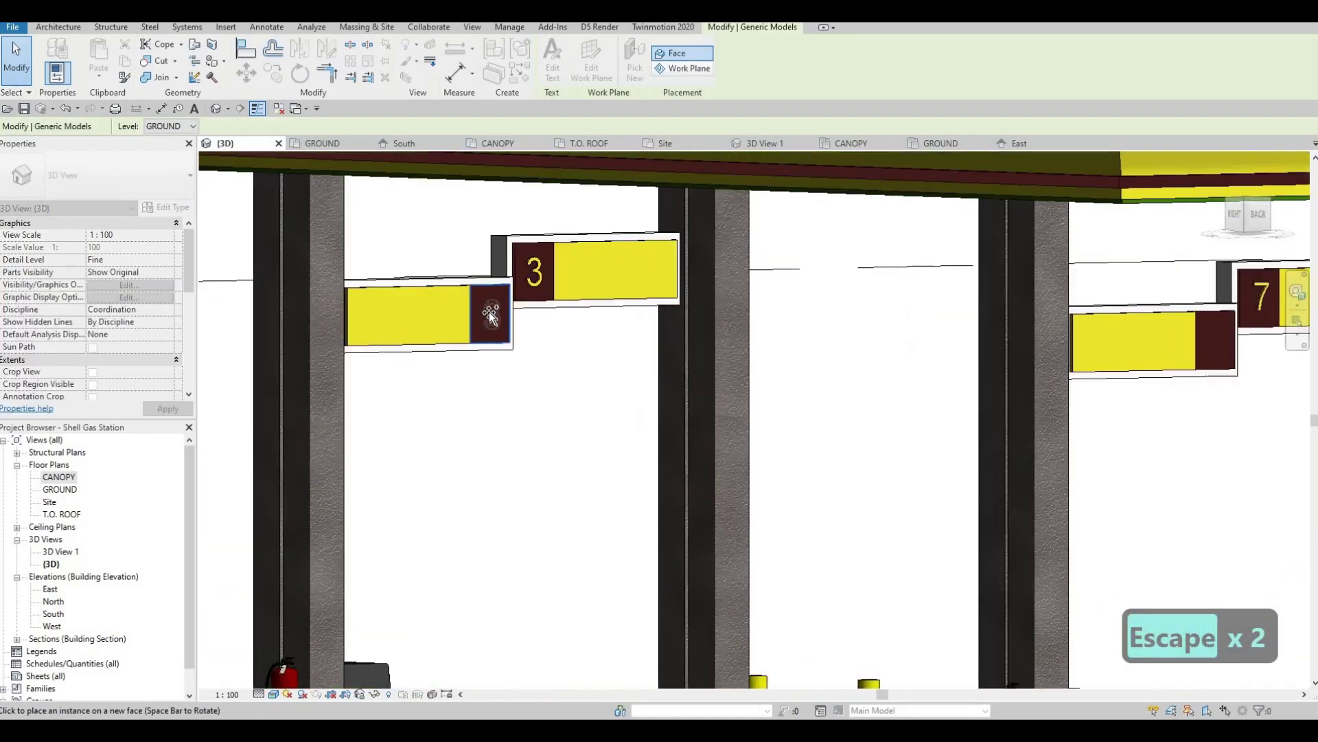
pyautogui.press('Escape')
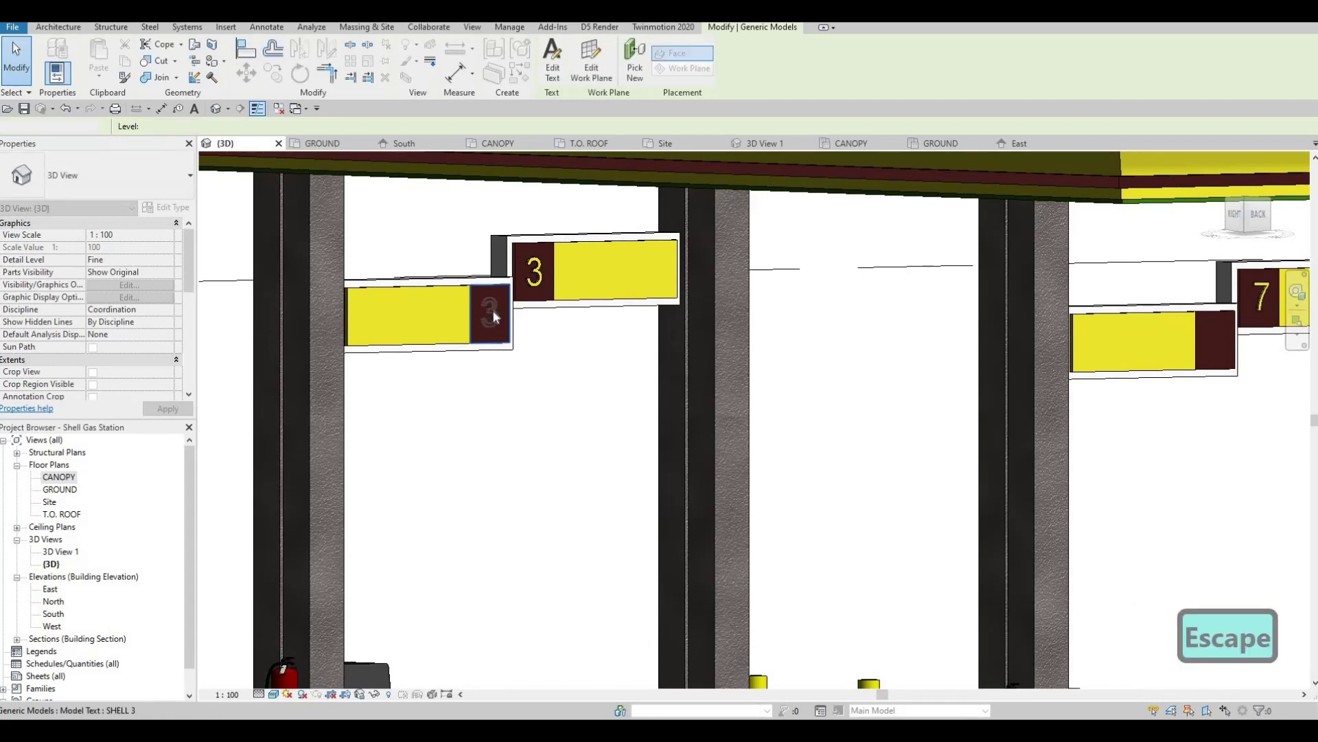
pyautogui.press('Escape')
pyautogui.scroll(2, 491, 320)
pyautogui.doubleClick(492, 316)
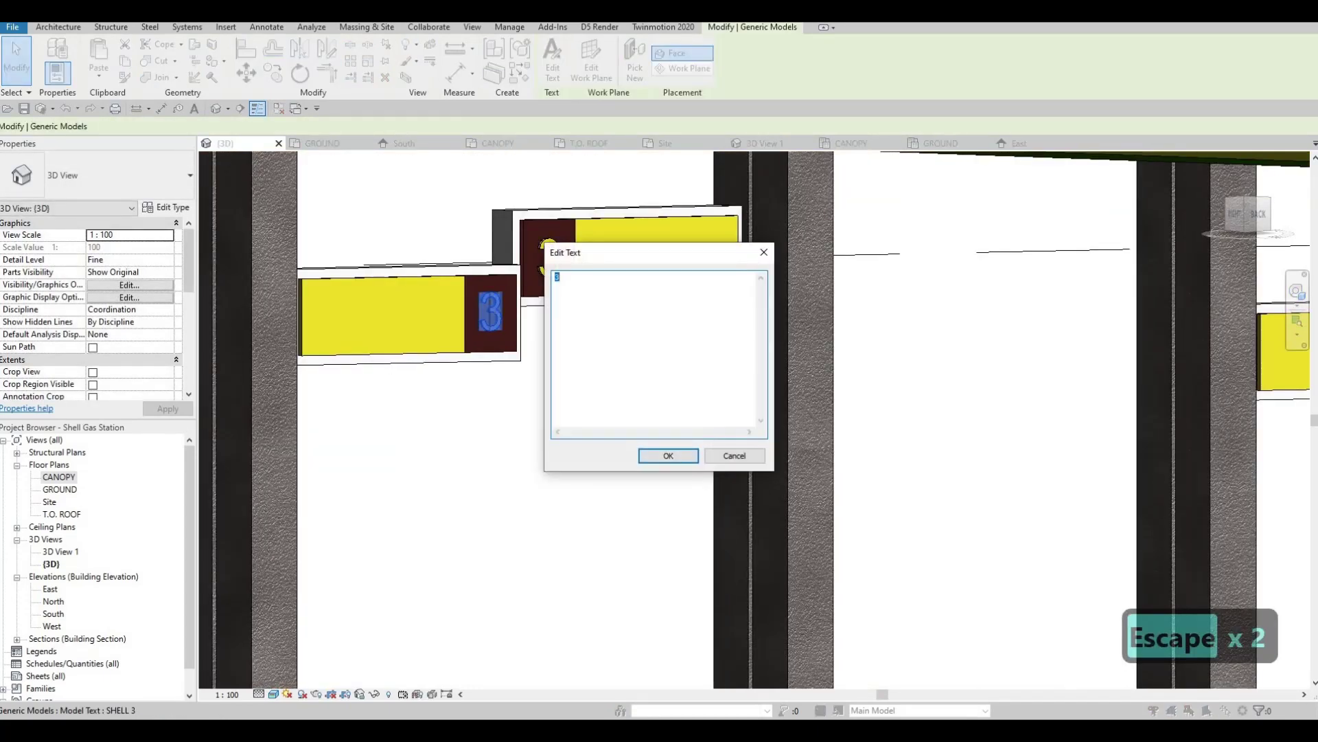
pyautogui.press('Return')
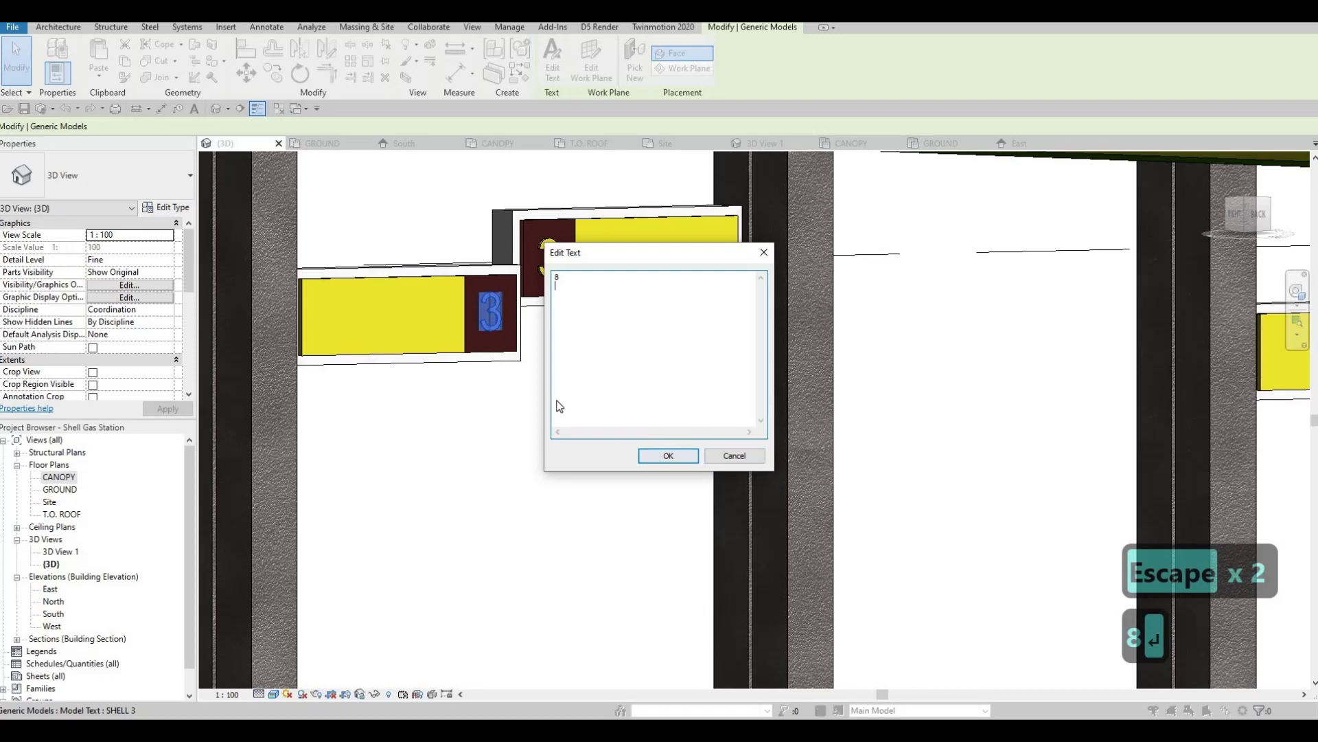
pyautogui.scroll(-2, 511, 336)
# - Copy the '8' number beside the original using CO
pyautogui.press('Escape')
pyautogui.press('Escape')
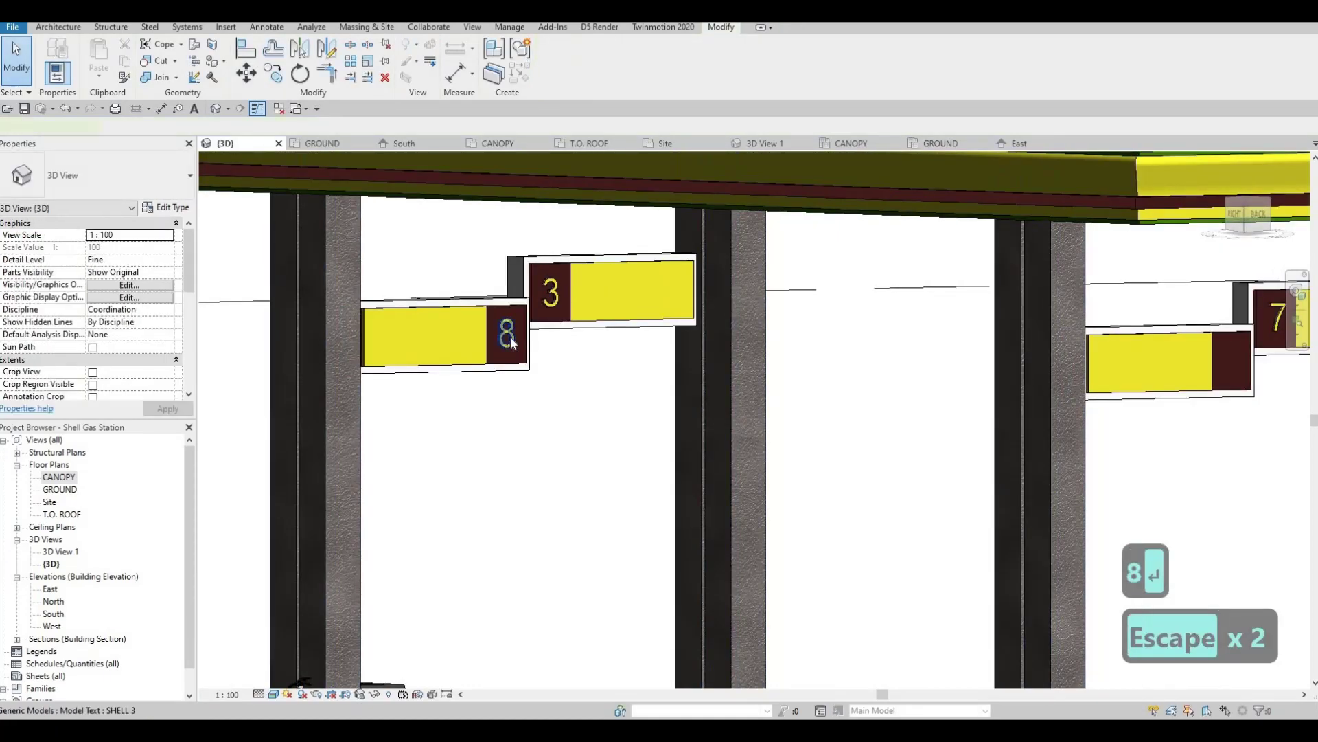
pyautogui.click(512, 344)
pyautogui.press('c')
pyautogui.press('o')
pyautogui.click(454, 340)
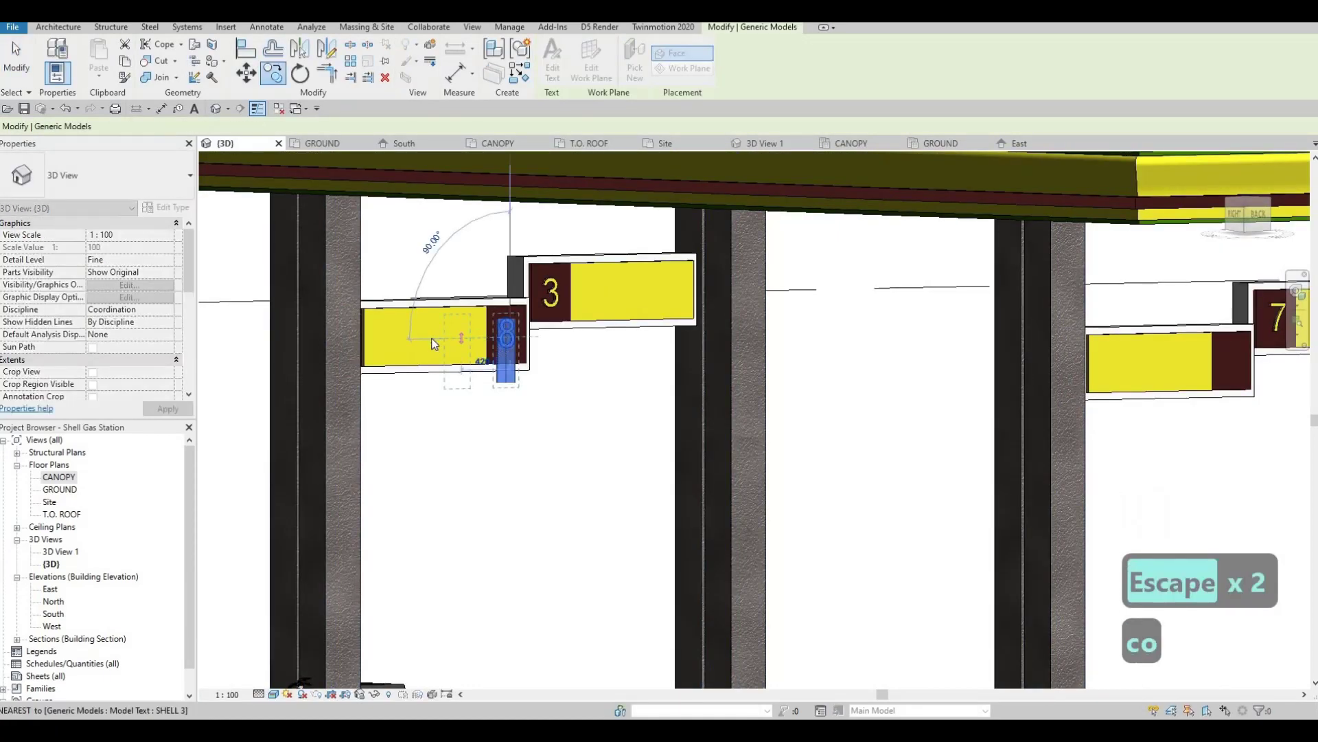
pyautogui.click(457, 340)
pyautogui.press('Escape')
pyautogui.press('Escape')
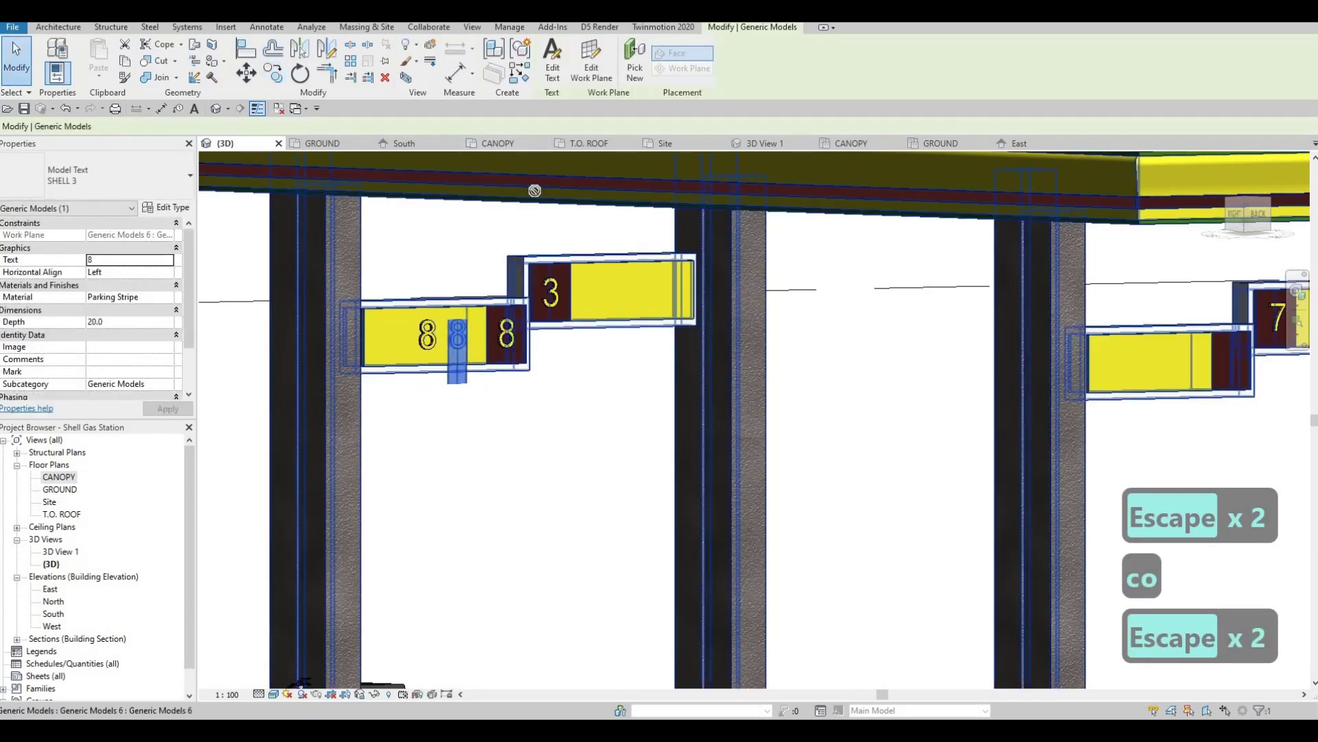
pyautogui.scroll(-4, 465, 332)
pyautogui.scroll(-2, 721, 340)
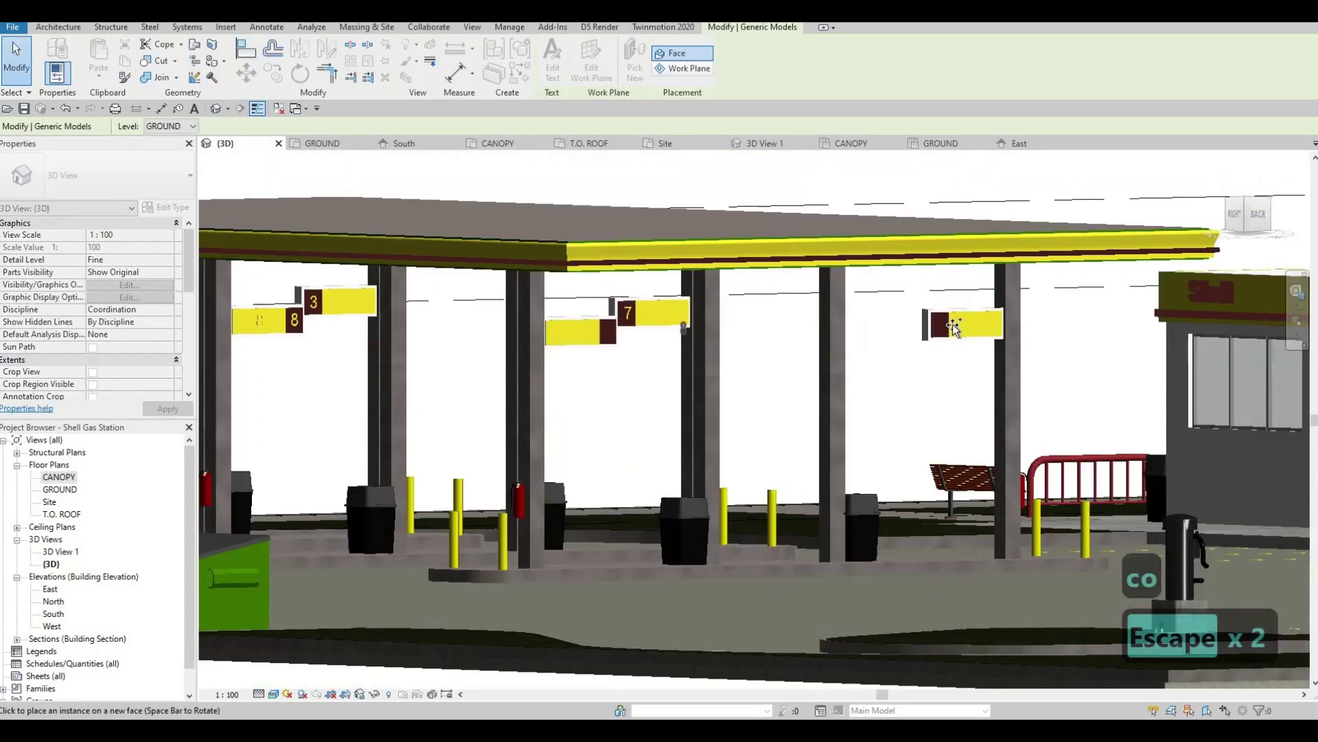
pyautogui.scroll(5, 953, 339)
pyautogui.scroll(3, 953, 339)
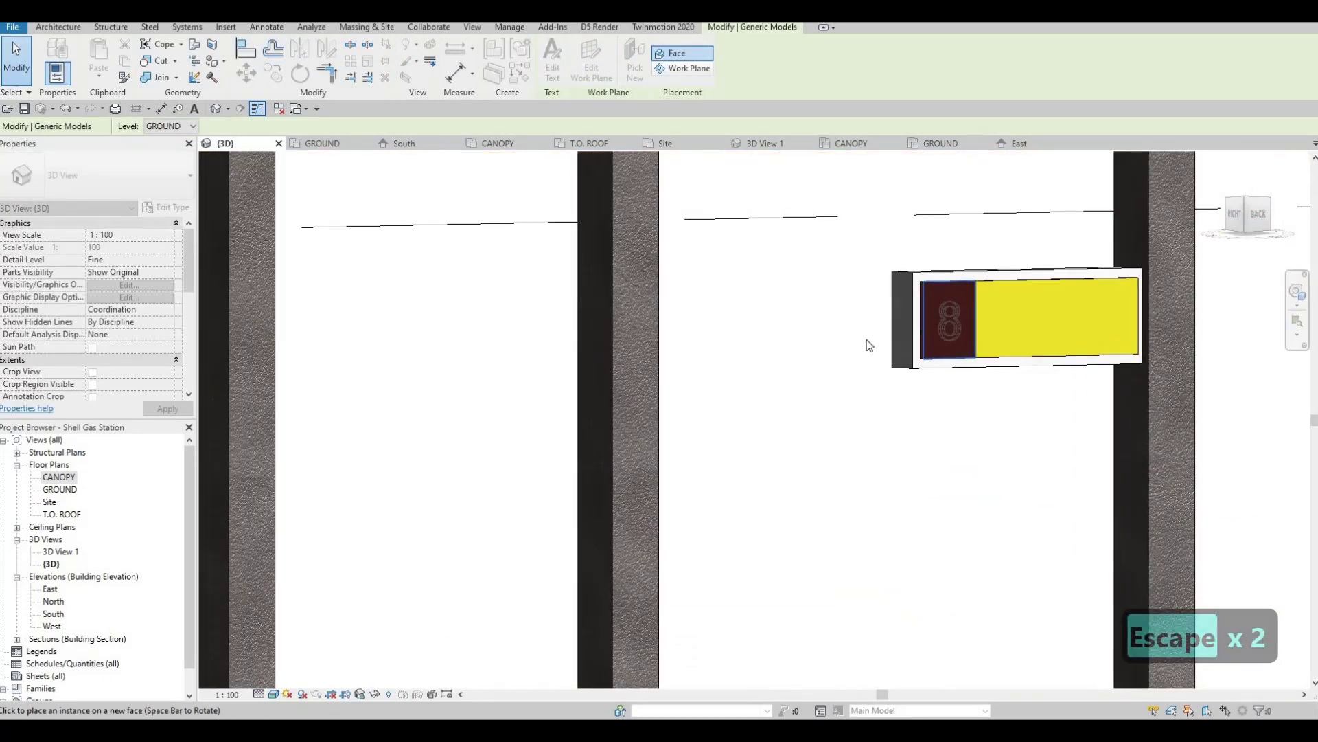
pyautogui.scroll(-5, 867, 345)
# - Place the copied 8 number onto another sign face
pyautogui.press('Escape')
pyautogui.press('Escape')
pyautogui.click(228, 294)
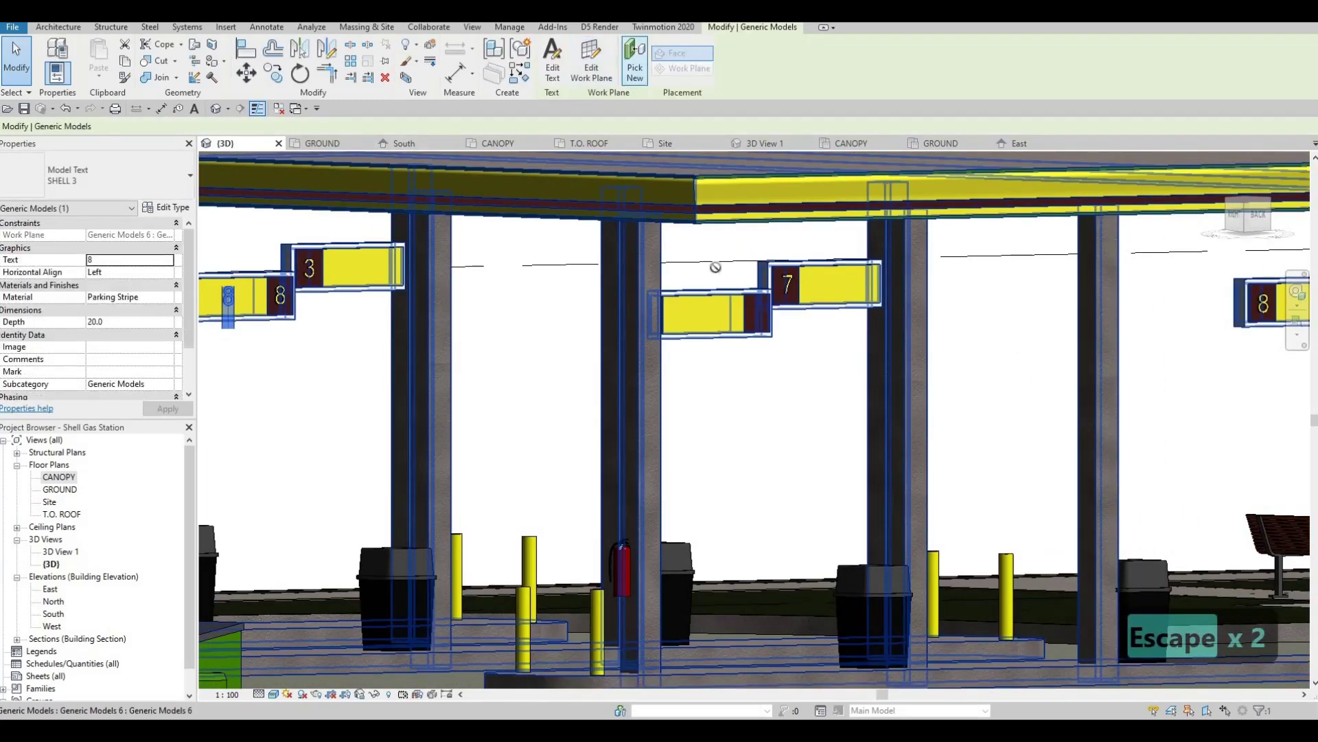
pyautogui.scroll(2, 772, 340)
pyautogui.scroll(2, 771, 359)
pyautogui.scroll(2, 771, 364)
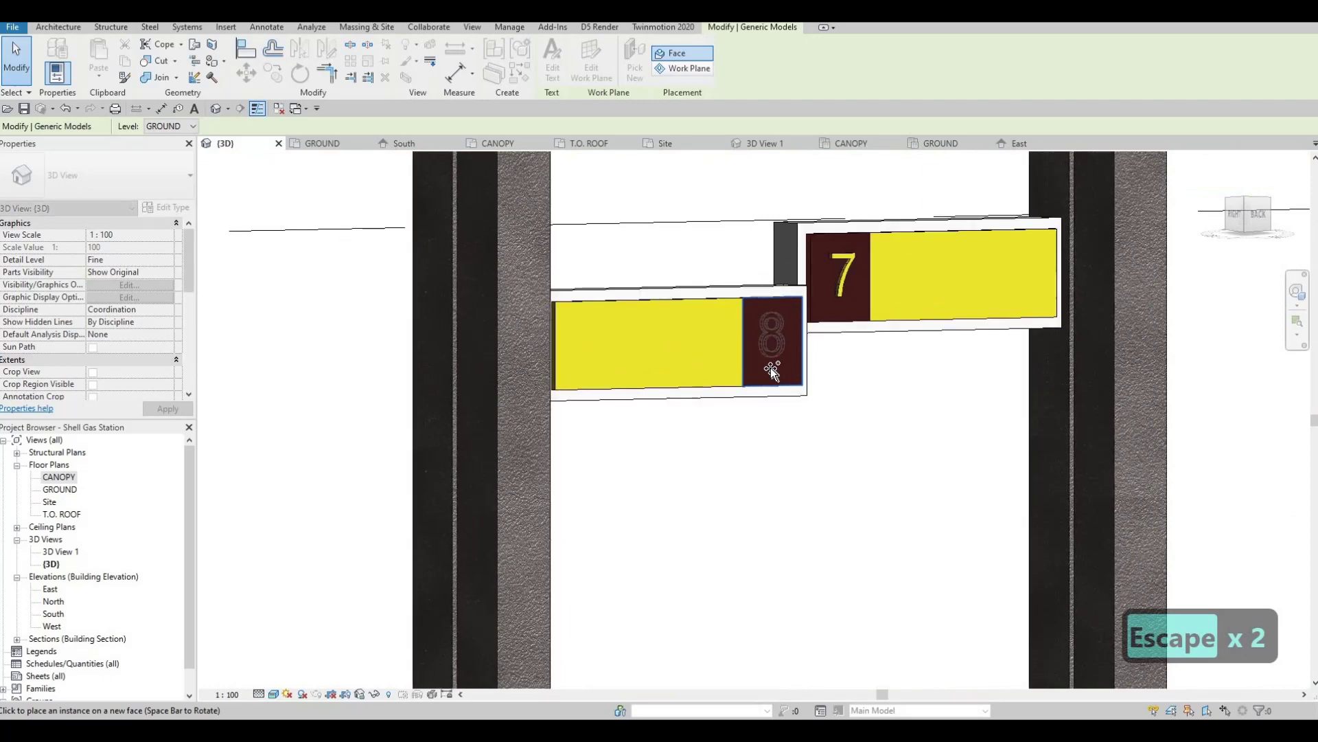
pyautogui.click(780, 341)
pyautogui.press('Escape')
pyautogui.scroll(-3, 677, 372)
pyautogui.scroll(-2, 824, 372)
pyautogui.scroll(3, 924, 371)
pyautogui.scroll(2, 925, 372)
pyautogui.press('Escape')
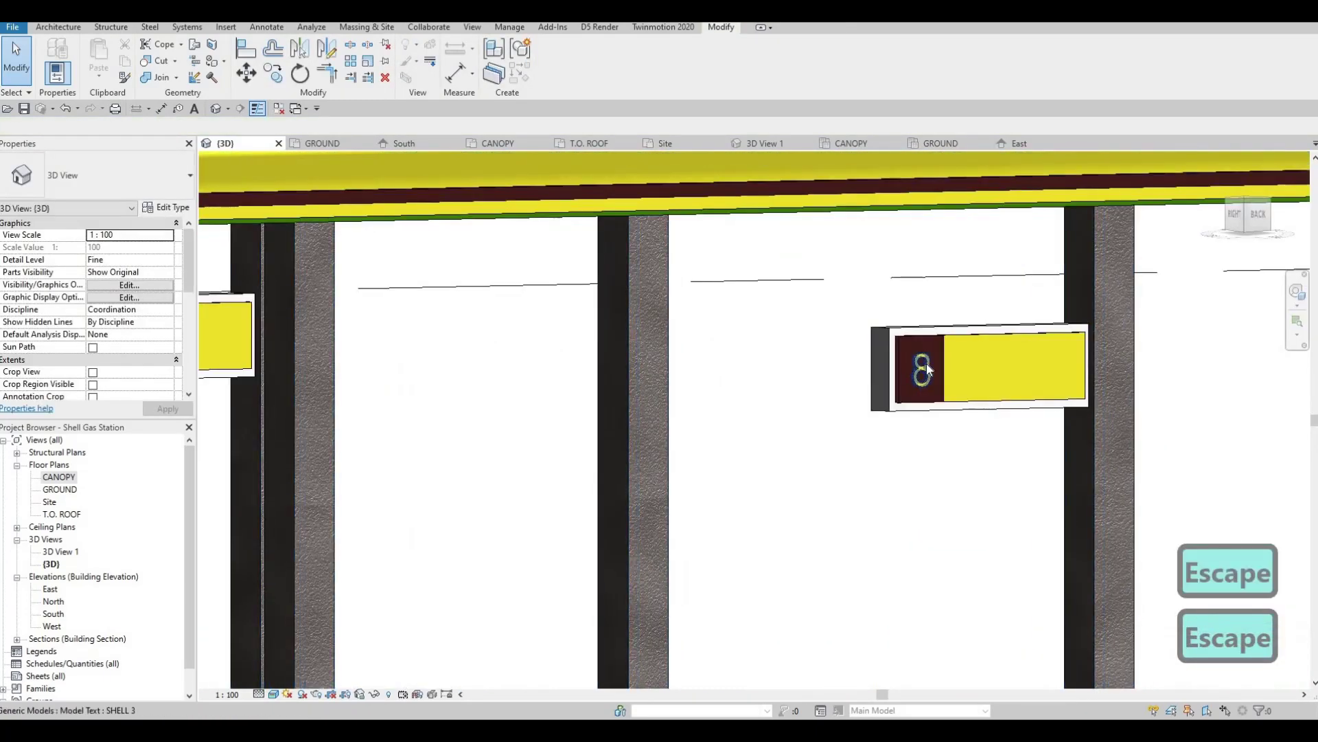
# - Renumber the right copy to 11 and the left copy to 12
pyautogui.doubleClick(924, 368)
pyautogui.write('11')
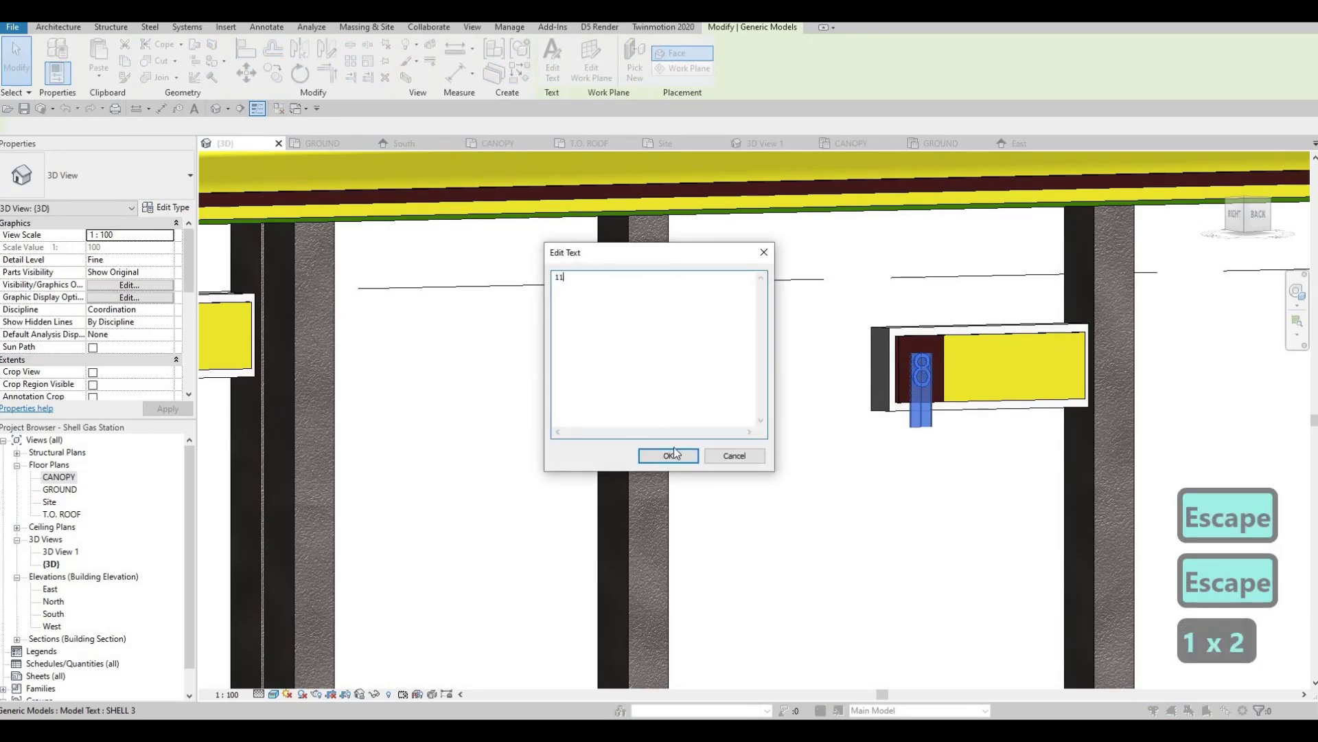
pyautogui.click(667, 455)
pyautogui.scroll(-2, 355, 376)
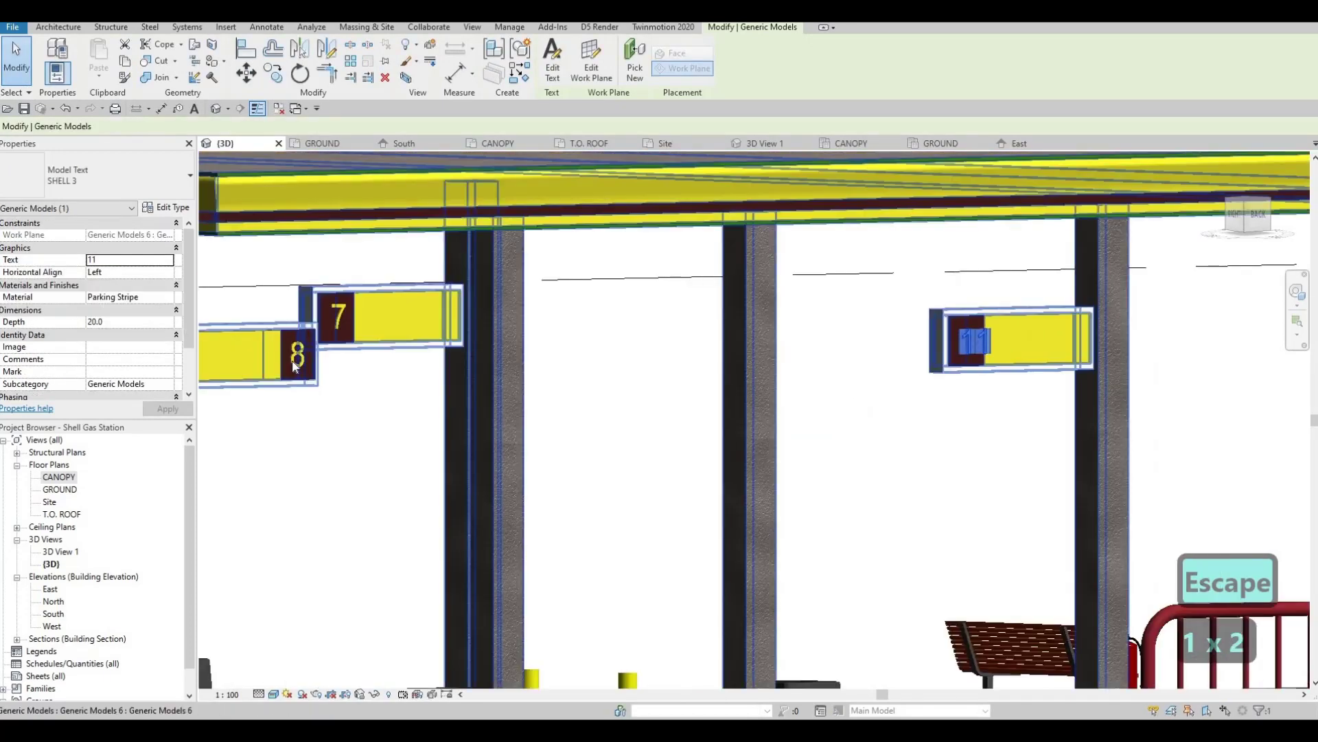
pyautogui.doubleClick(292, 359)
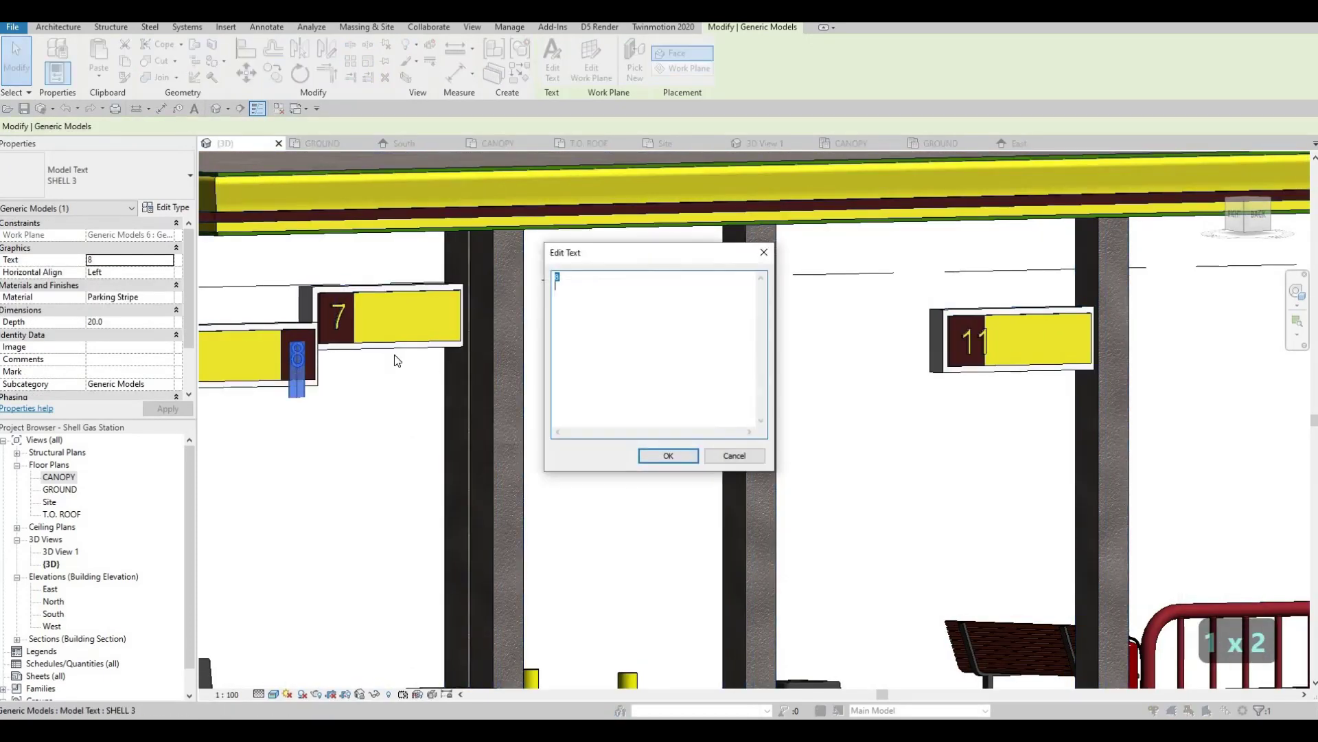
pyautogui.click(668, 455)
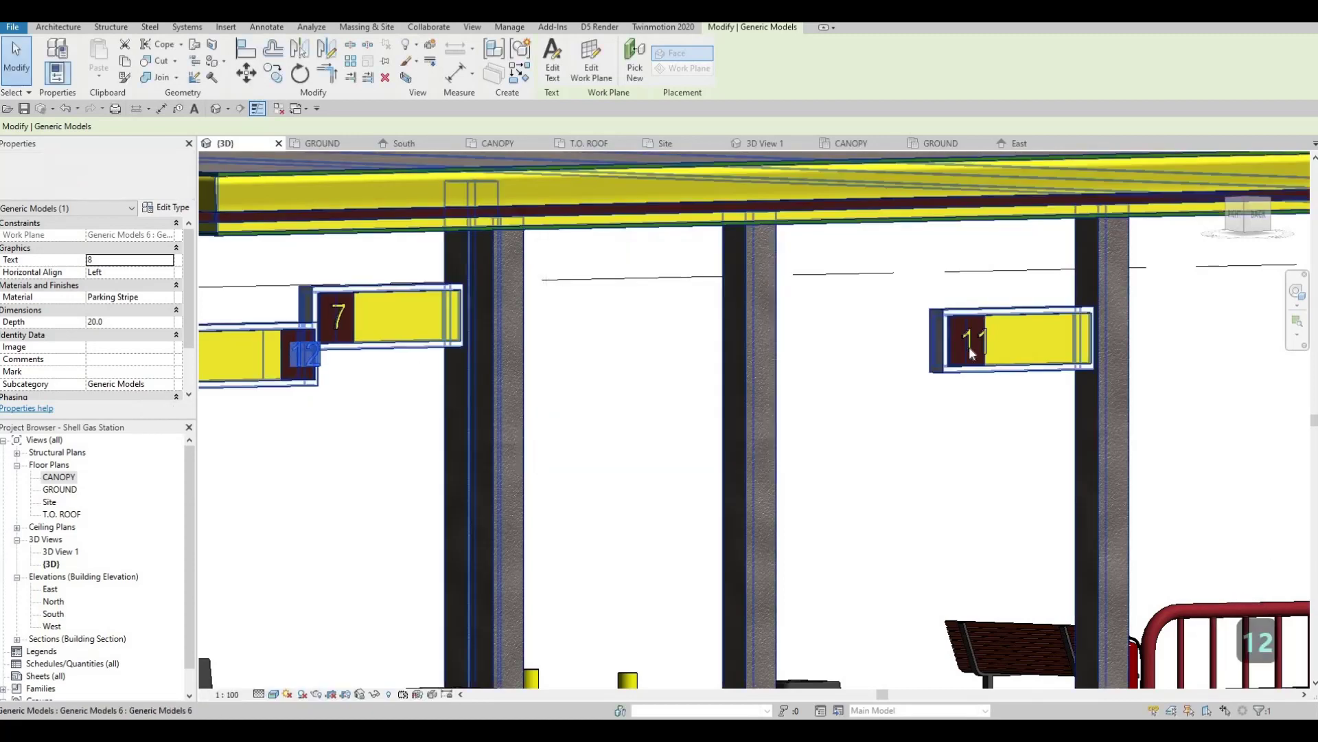
pyautogui.press('Escape')
pyautogui.press('Escape')
# - Nudge the 11 and 12 numbers slightly left
pyautogui.click(969, 346)
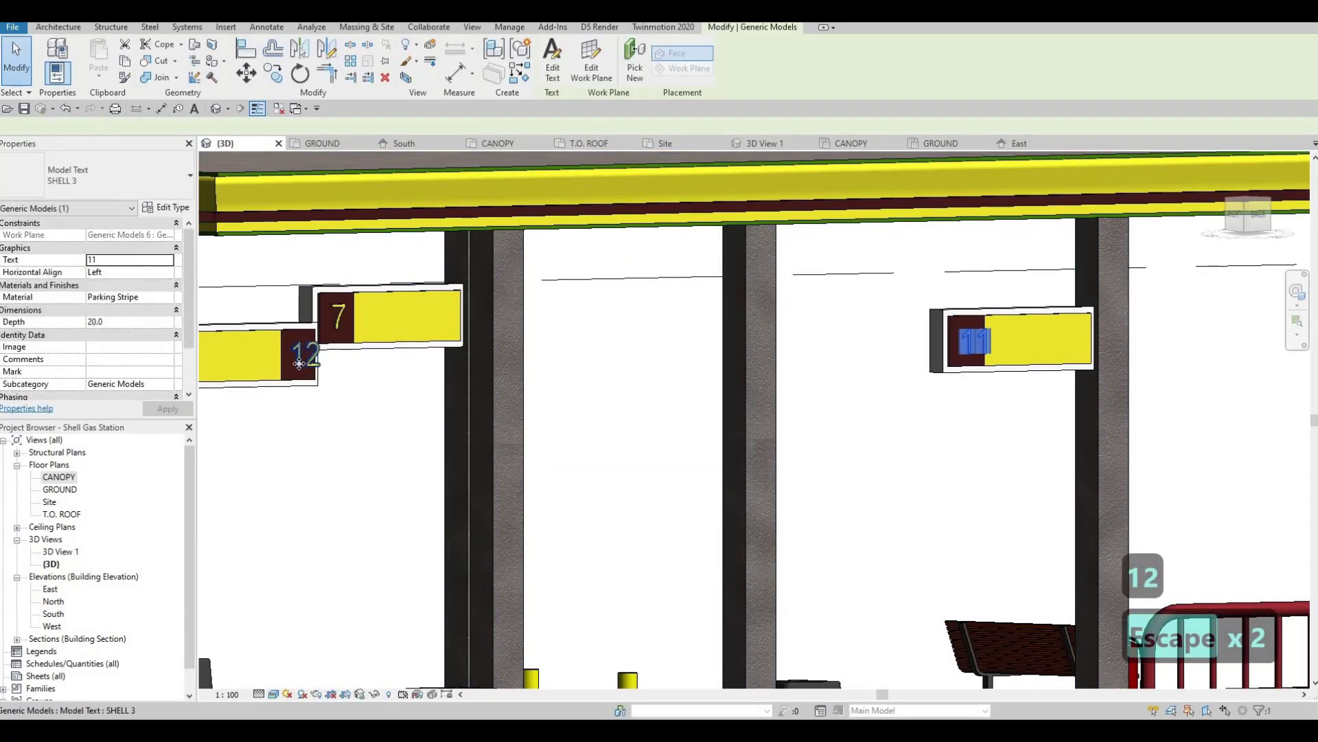
pyautogui.keyDown('ctrl'); pyautogui.click(299, 361); pyautogui.keyUp('ctrl')
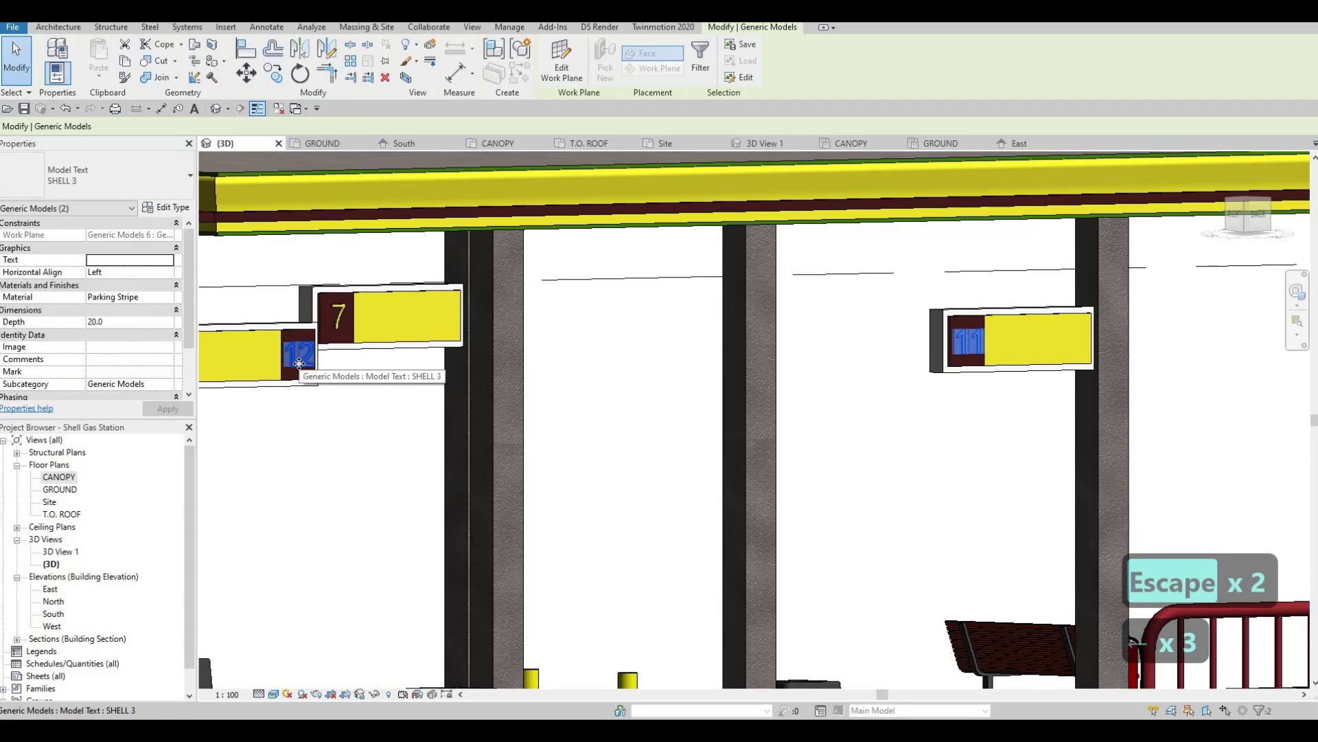
pyautogui.press('Left')
pyautogui.press('Escape')
pyautogui.scroll(2, 396, 389)
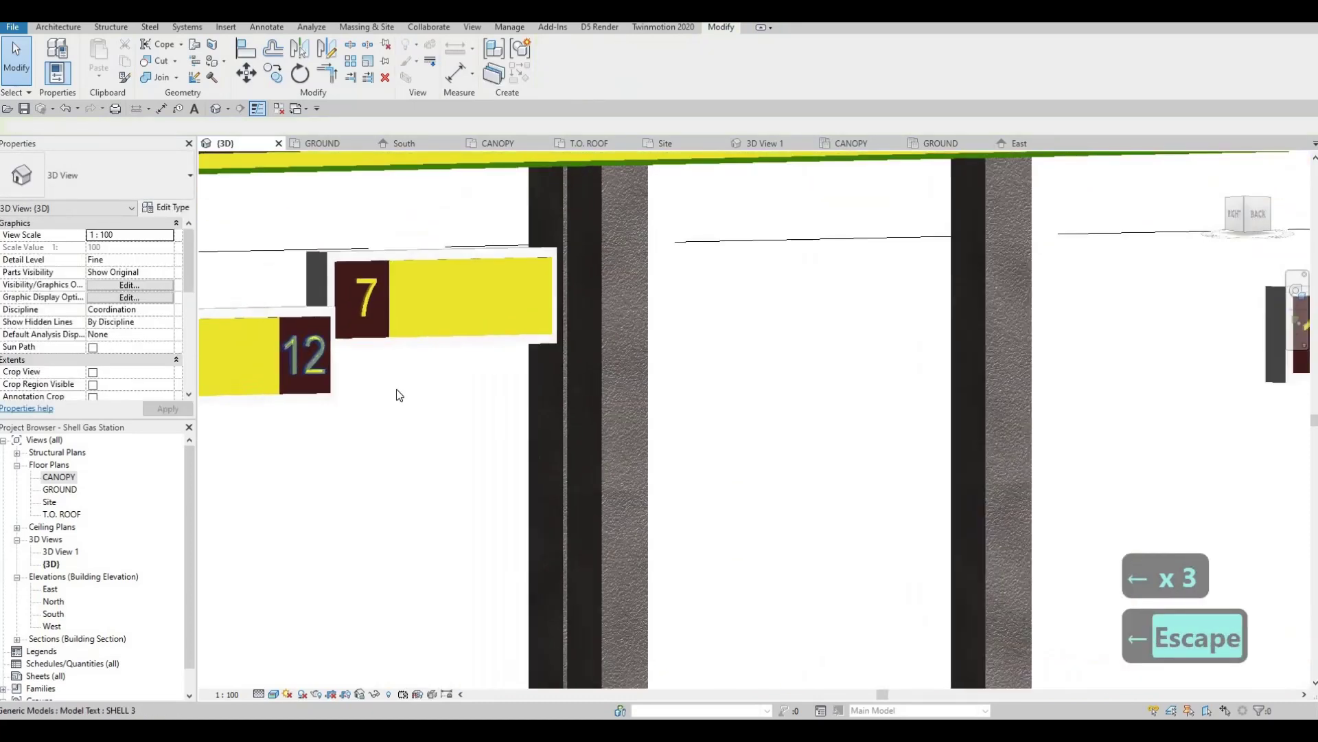
pyautogui.scroll(2, 371, 386)
pyautogui.scroll(1, 353, 383)
# - Orbit to review the 11 and 12 signs and the whole station
pyautogui.press('Escape')
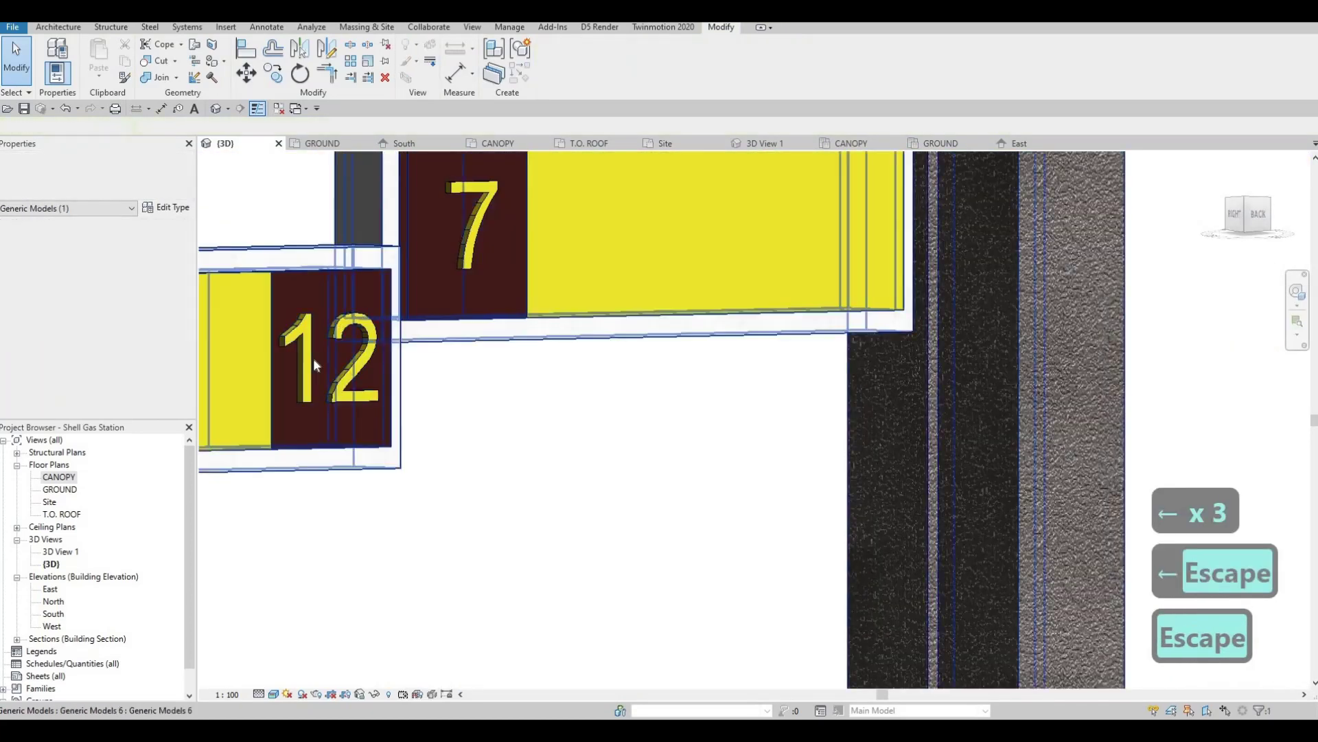
pyautogui.click(322, 356)
pyautogui.scroll(-2, 322, 355)
pyautogui.moveTo(853, 356); pyautogui.dragTo(1047, 370, button='middle')
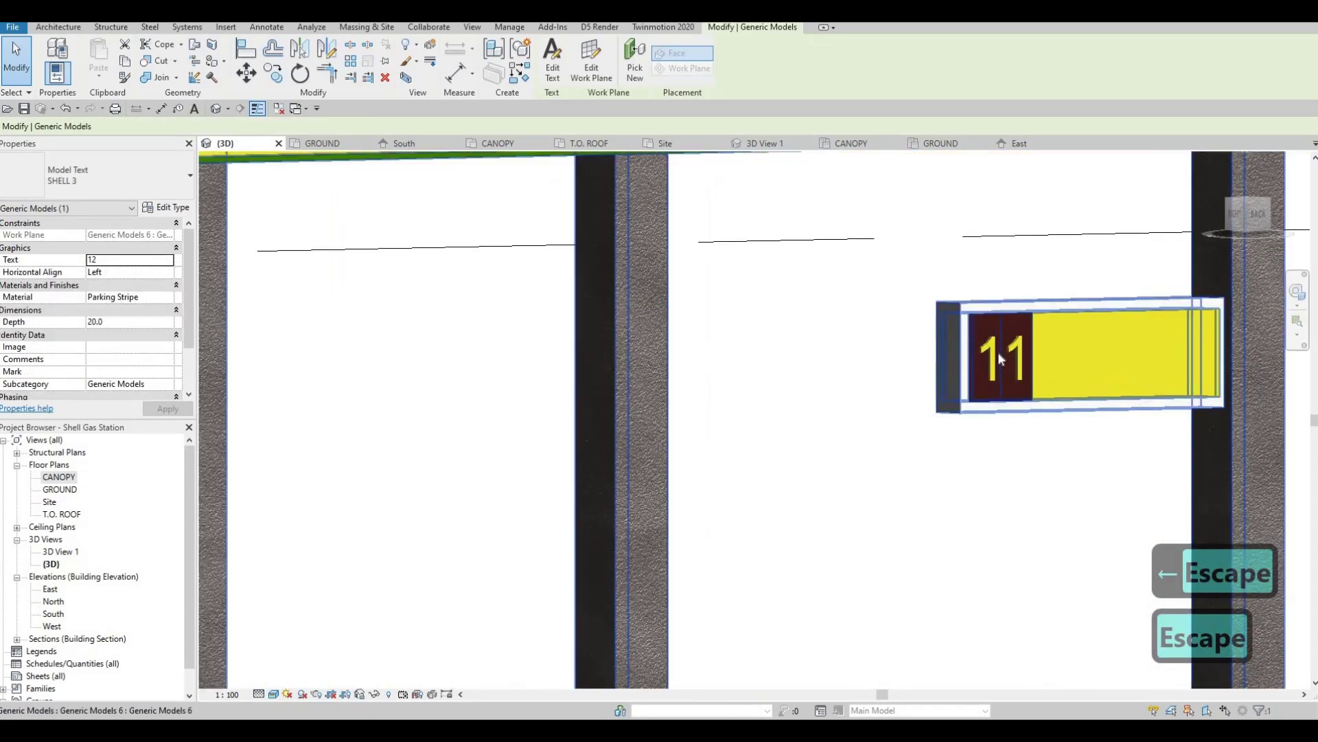
pyautogui.scroll(3, 997, 351)
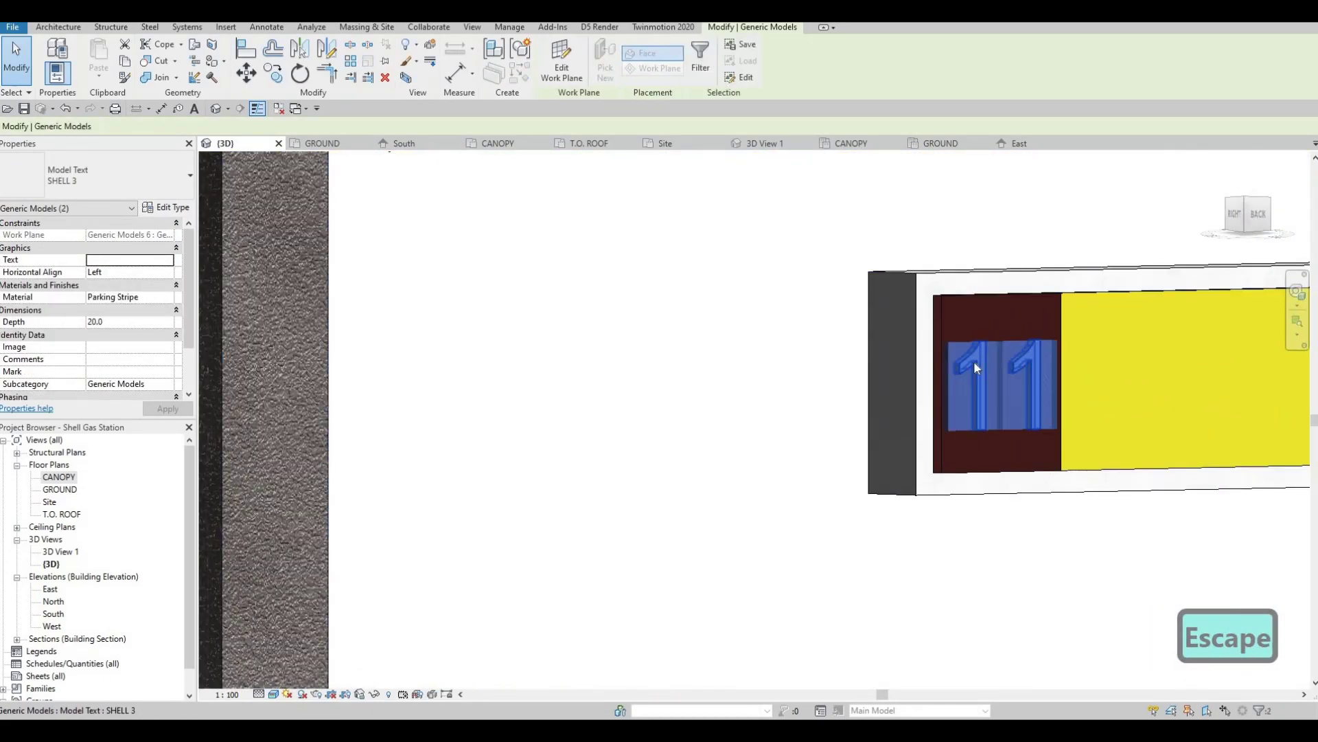
pyautogui.press('Escape')
pyautogui.scroll(-3, 891, 378)
pyautogui.scroll(-5, 745, 425)
pyautogui.press('Escape')
pyautogui.moveTo(894, 436)
pyautogui.keyDown('shift'); pyautogui.mouseDown(button='middle')
pyautogui.moveTo(959, 458)
pyautogui.moveTo(1006, 426)
pyautogui.moveTo(835, 398)
pyautogui.moveTo(883, 439)
pyautogui.moveTo(762, 470)
pyautogui.mouseUp(button='middle'); pyautogui.keyUp('shift')
pyautogui.scroll(3, 883, 439)
pyautogui.scroll(-3, 882, 440)
pyautogui.scroll(3, 838, 456)
pyautogui.scroll(-3, 821, 455)
pyautogui.scroll(-2, 782, 473)
pyautogui.scroll(1, 831, 431)
pyautogui.scroll(-3, 830, 431)
pyautogui.scroll(-2, 618, 481)
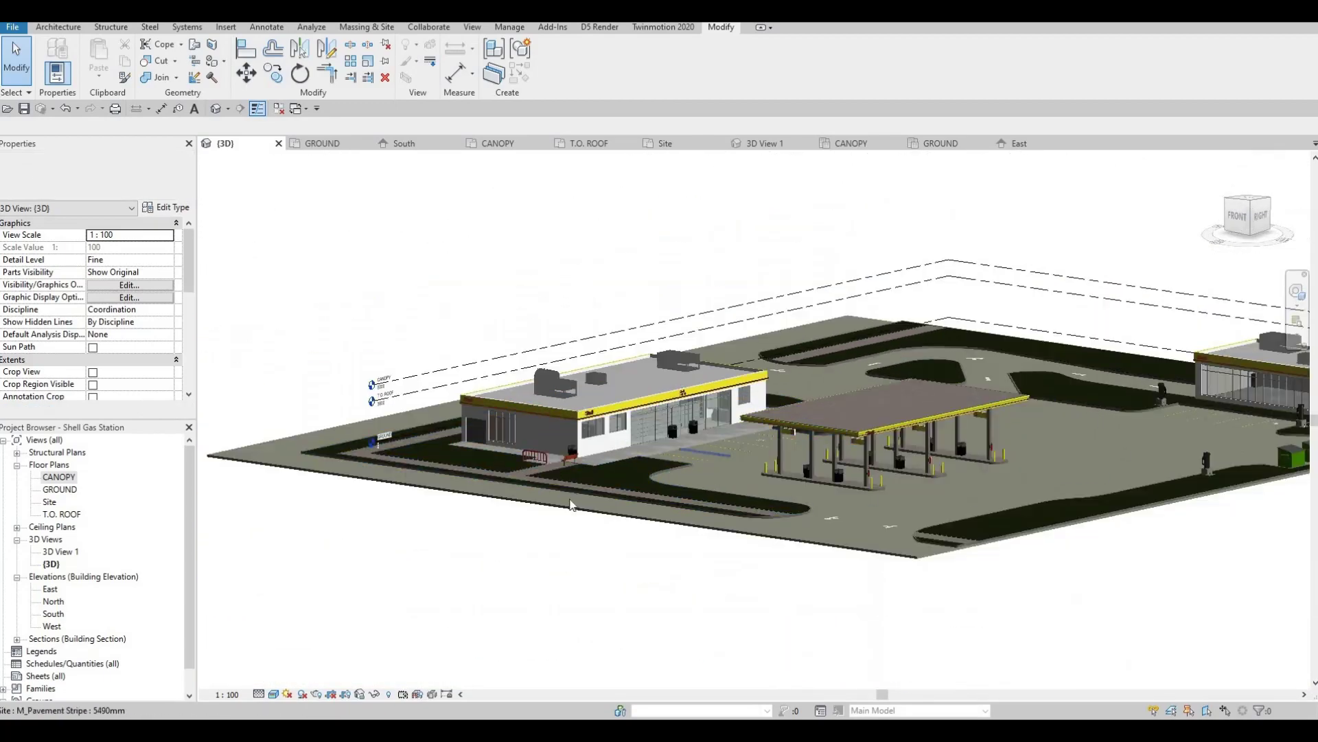
# - Orbit the 3D site view, then switch to the GROUND floor plan
pyautogui.moveTo(620, 481)
pyautogui.keyDown('shift'); pyautogui.mouseDown(button='middle')
pyautogui.moveTo(698, 573)
pyautogui.moveTo(709, 533)
pyautogui.moveTo(681, 468)
pyautogui.mouseUp(button='middle'); pyautogui.keyUp('shift')
pyautogui.scroll(2, 689, 467)
pyautogui.scroll(1, 688, 465)
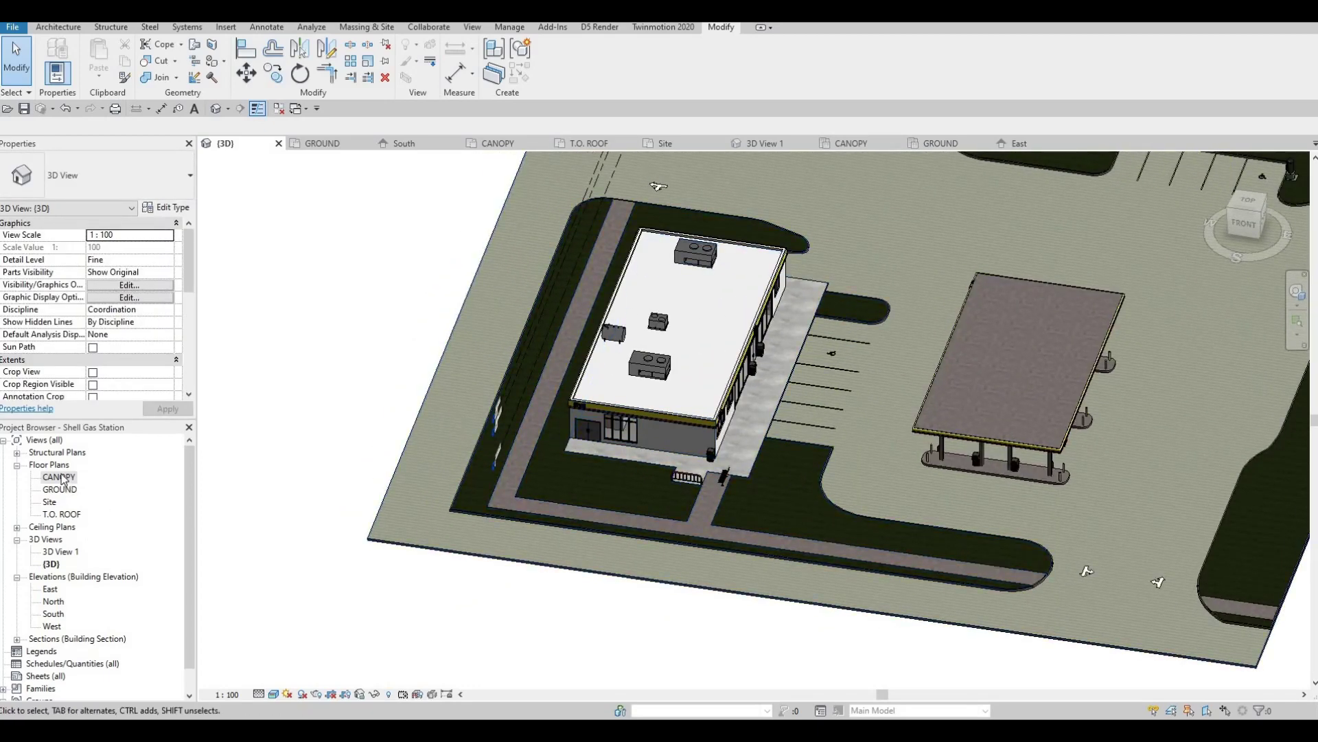
pyautogui.hotkey('ctrl', 'Tab')
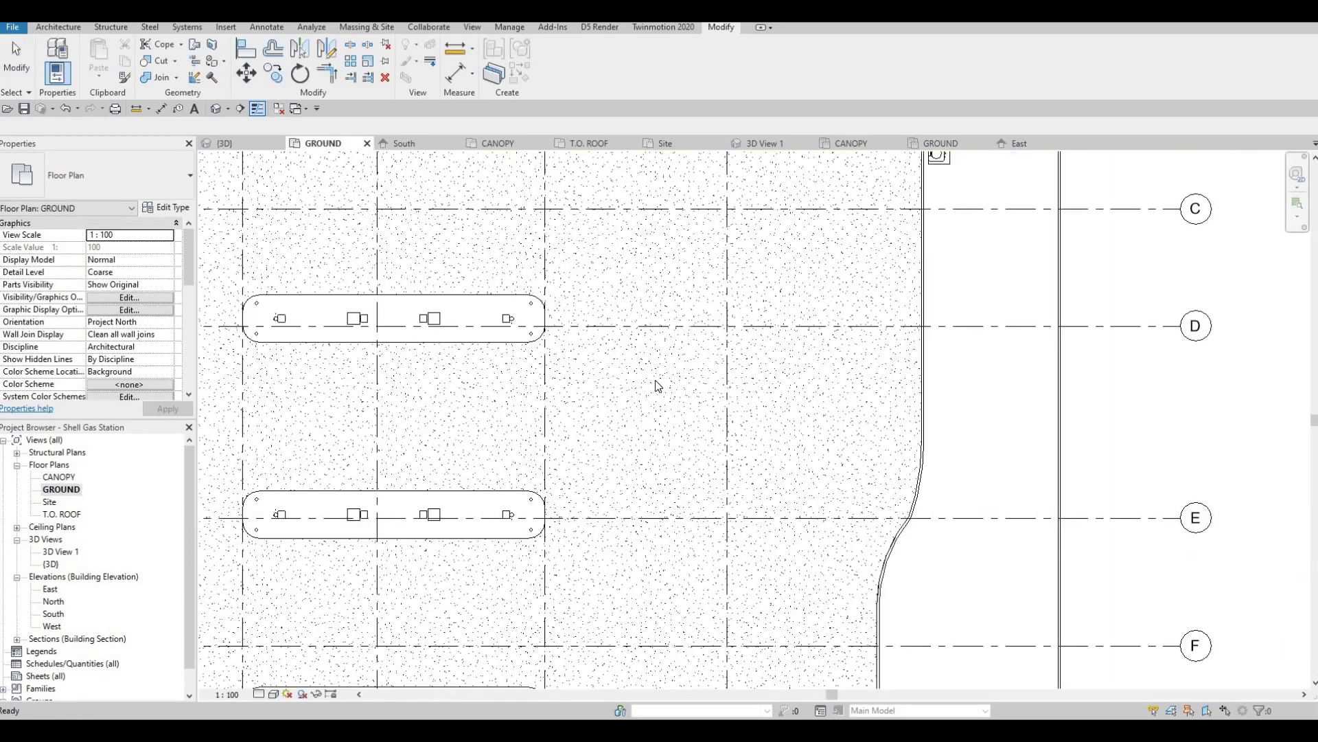
pyautogui.scroll(-2, 659, 402)
pyautogui.scroll(-3, 650, 421)
pyautogui.scroll(-3, 624, 420)
pyautogui.scroll(1, 623, 423)
pyautogui.scroll(-2, 577, 443)
pyautogui.scroll(1, 496, 483)
pyautogui.scroll(2, 496, 483)
pyautogui.scroll(2, 489, 482)
pyautogui.scroll(2, 473, 464)
pyautogui.scroll(-2, 482, 479)
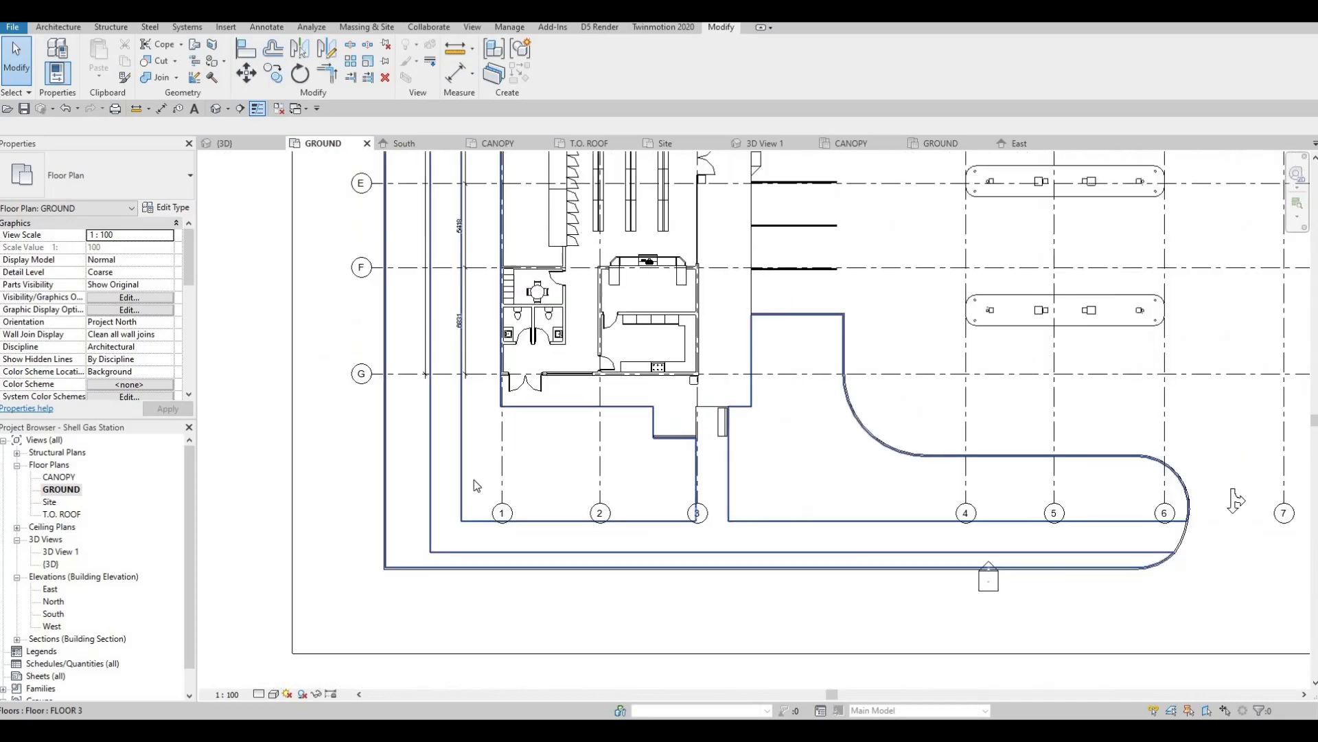
pyautogui.scroll(-2, 473, 479)
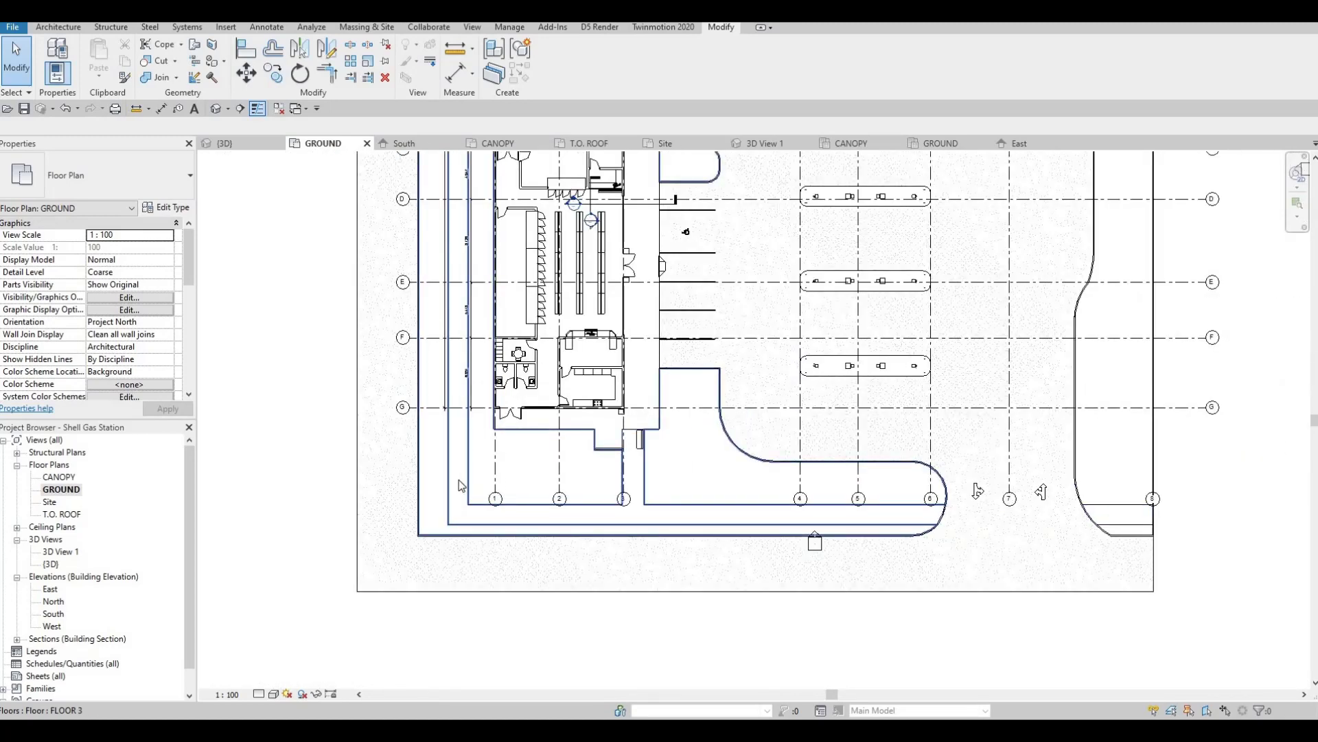
pyautogui.scroll(-2, 489, 485)
pyautogui.scroll(-1, 377, 300)
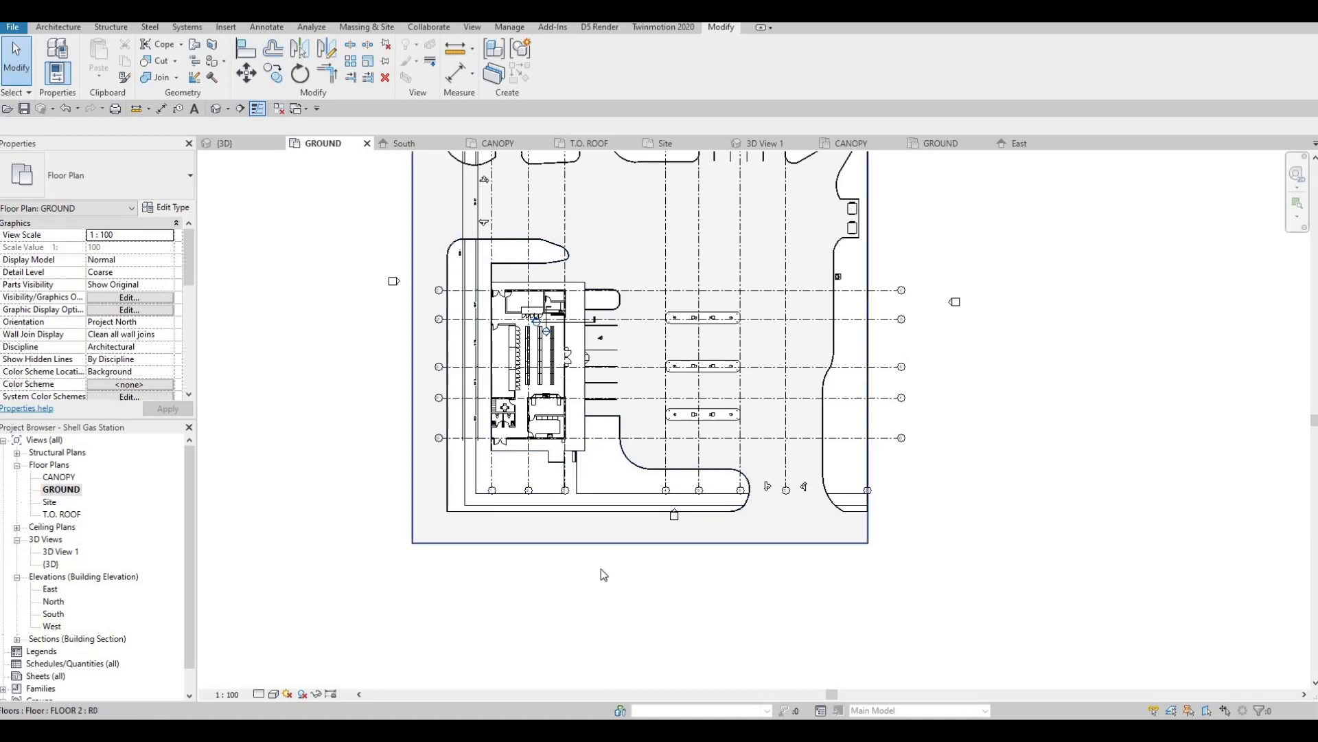
pyautogui.scroll(1, 372, 483)
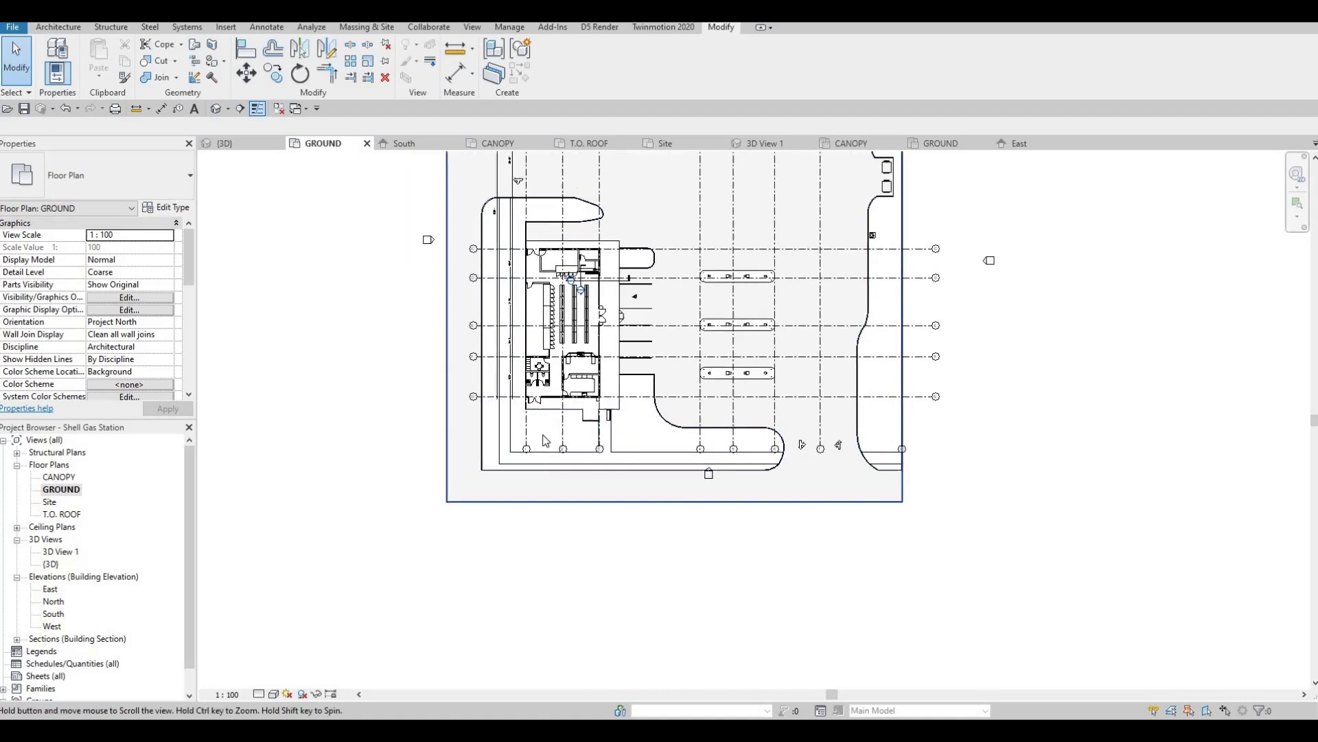
pyautogui.scroll(1, 432, 469)
pyautogui.scroll(1, 495, 458)
pyautogui.scroll(1, 502, 456)
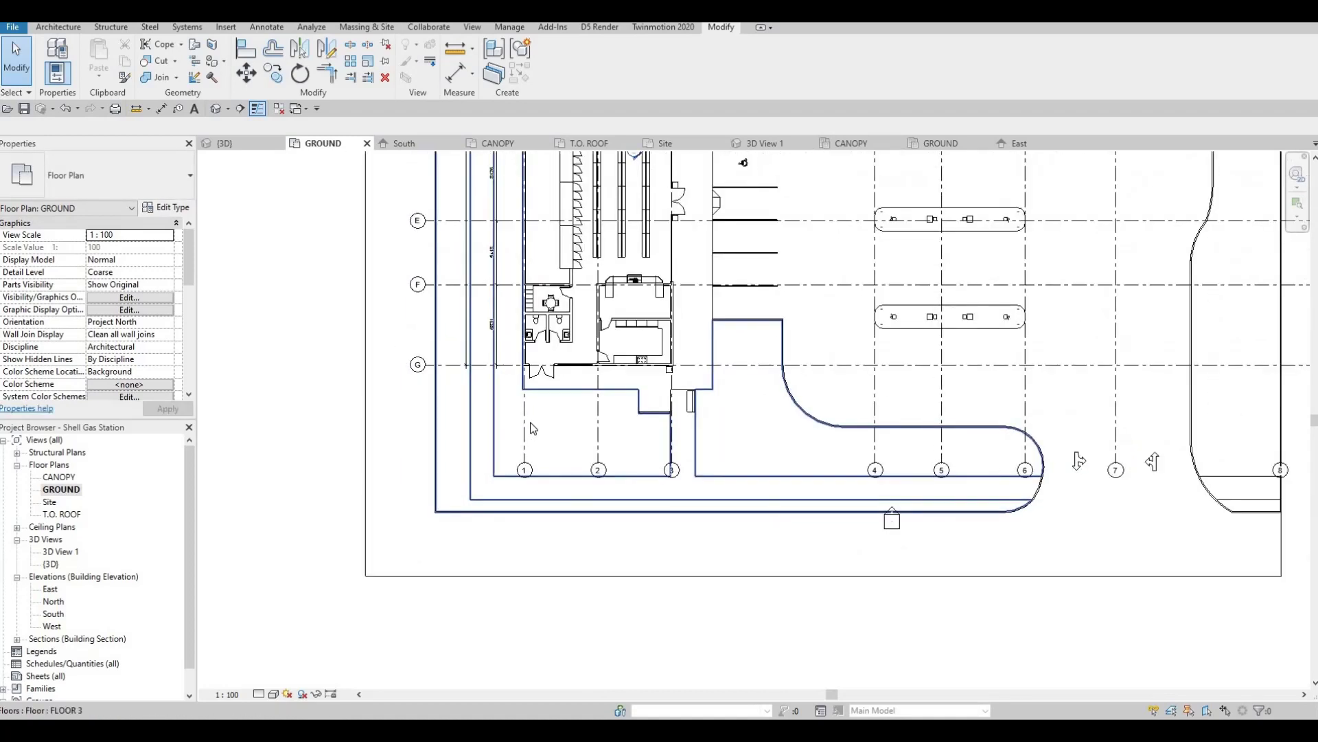
pyautogui.scroll(-3, 502, 457)
pyautogui.click(65, 28)
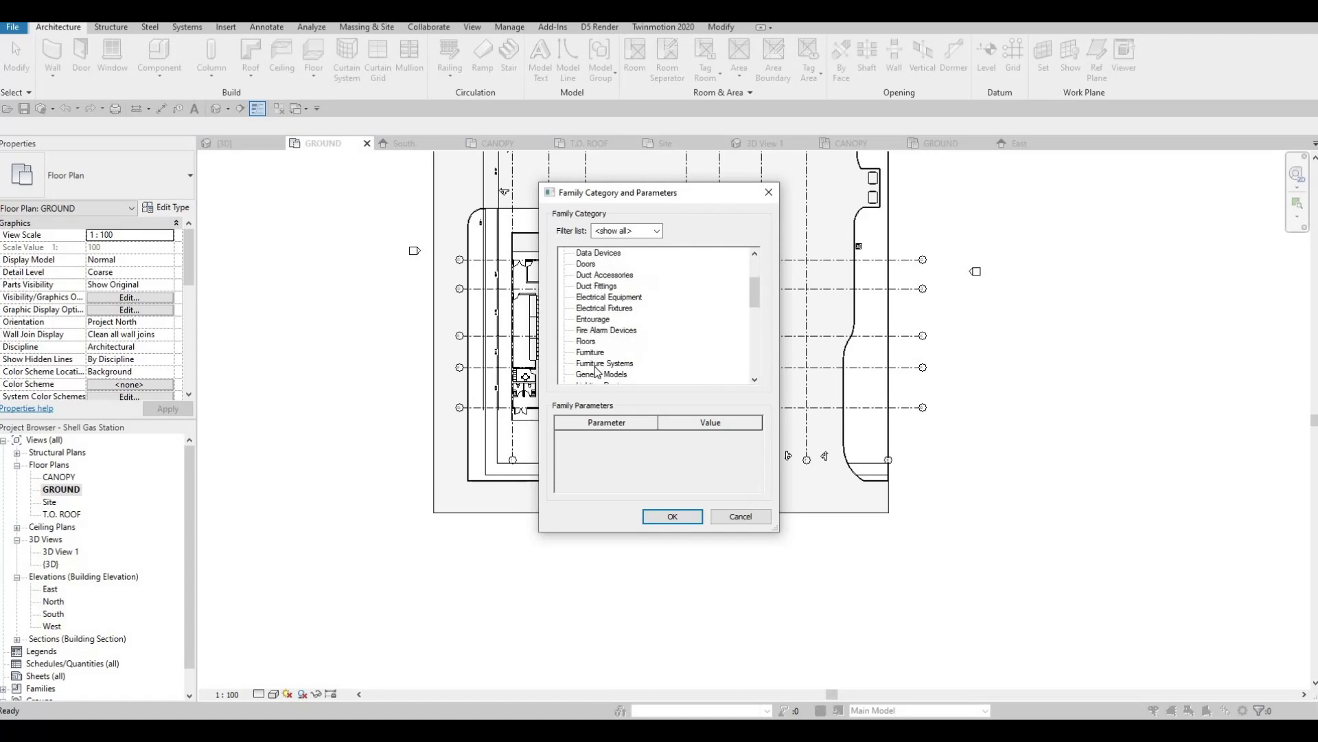
# - Create a default-named Generic Models in-place model with Cladding, Vertical Ribbed metal material
pyautogui.click(662, 519)
pyautogui.click(648, 391)
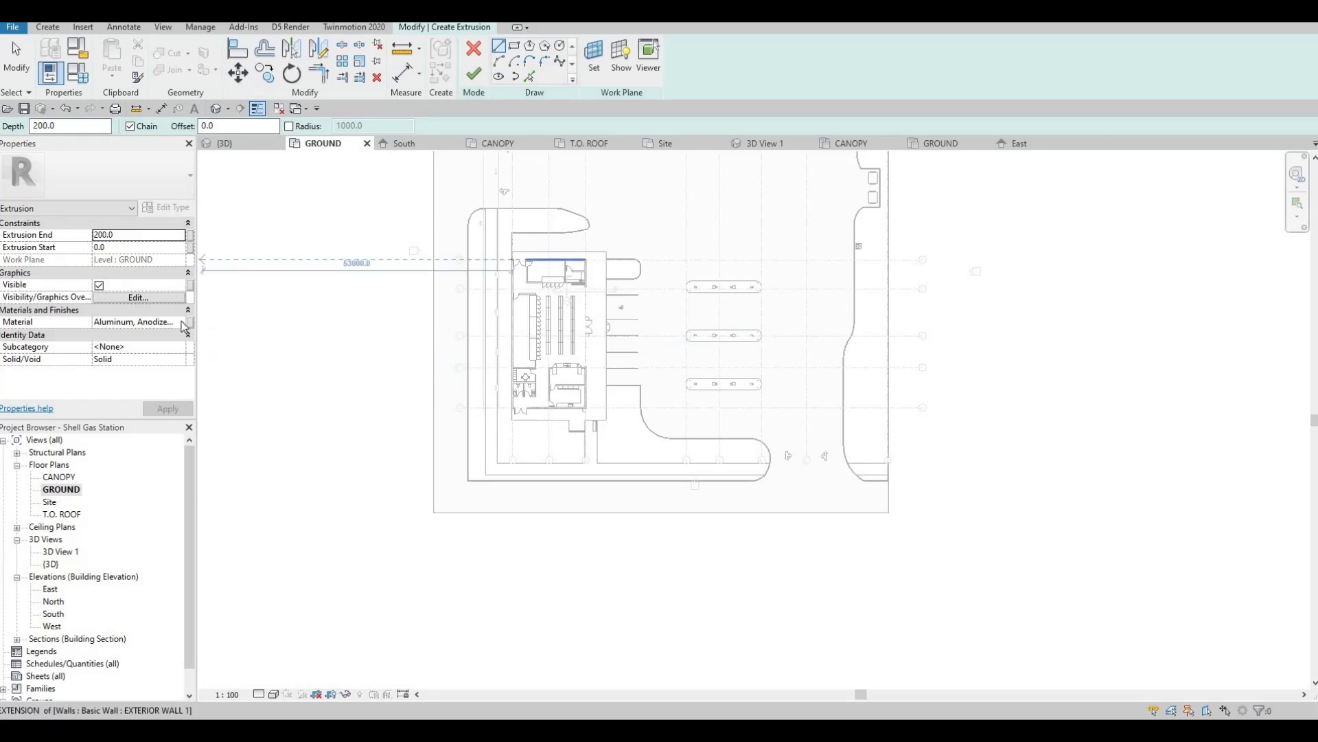
pyautogui.click(183, 326)
pyautogui.click(184, 326)
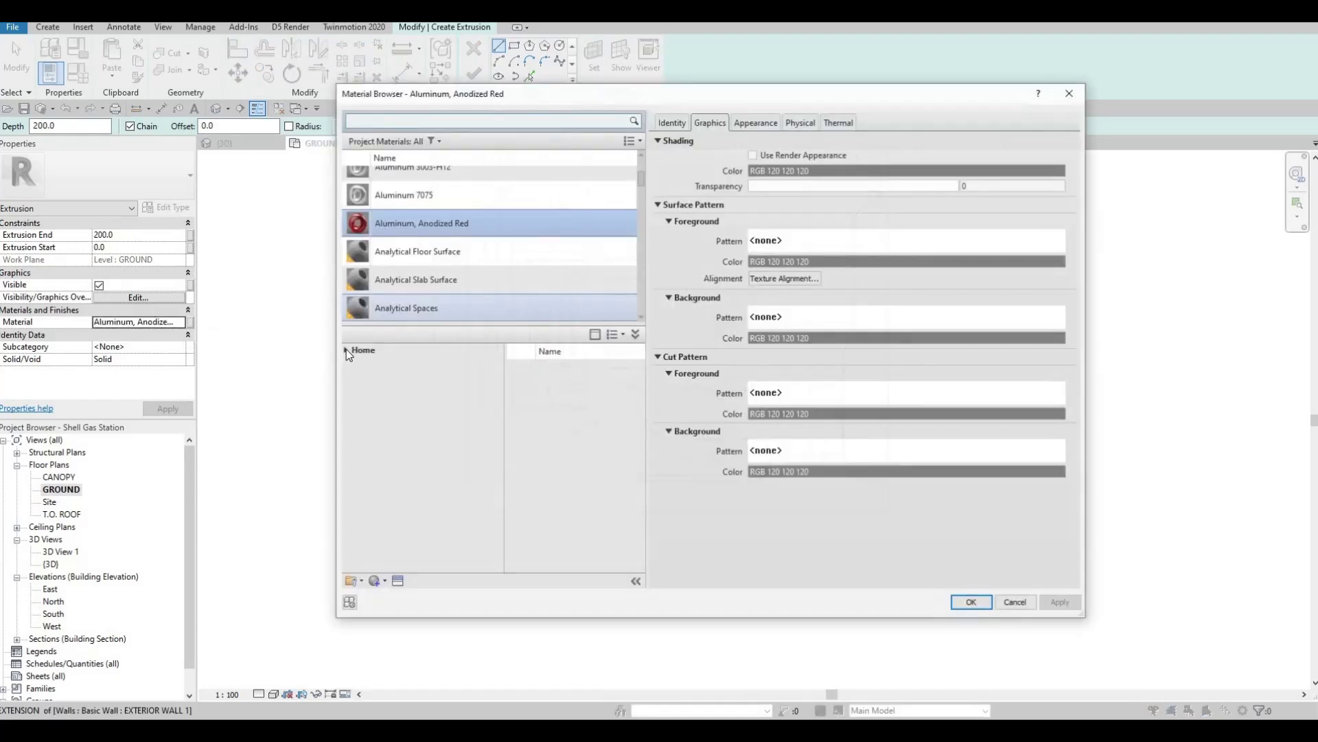
pyautogui.click(346, 350)
pyautogui.click(350, 375)
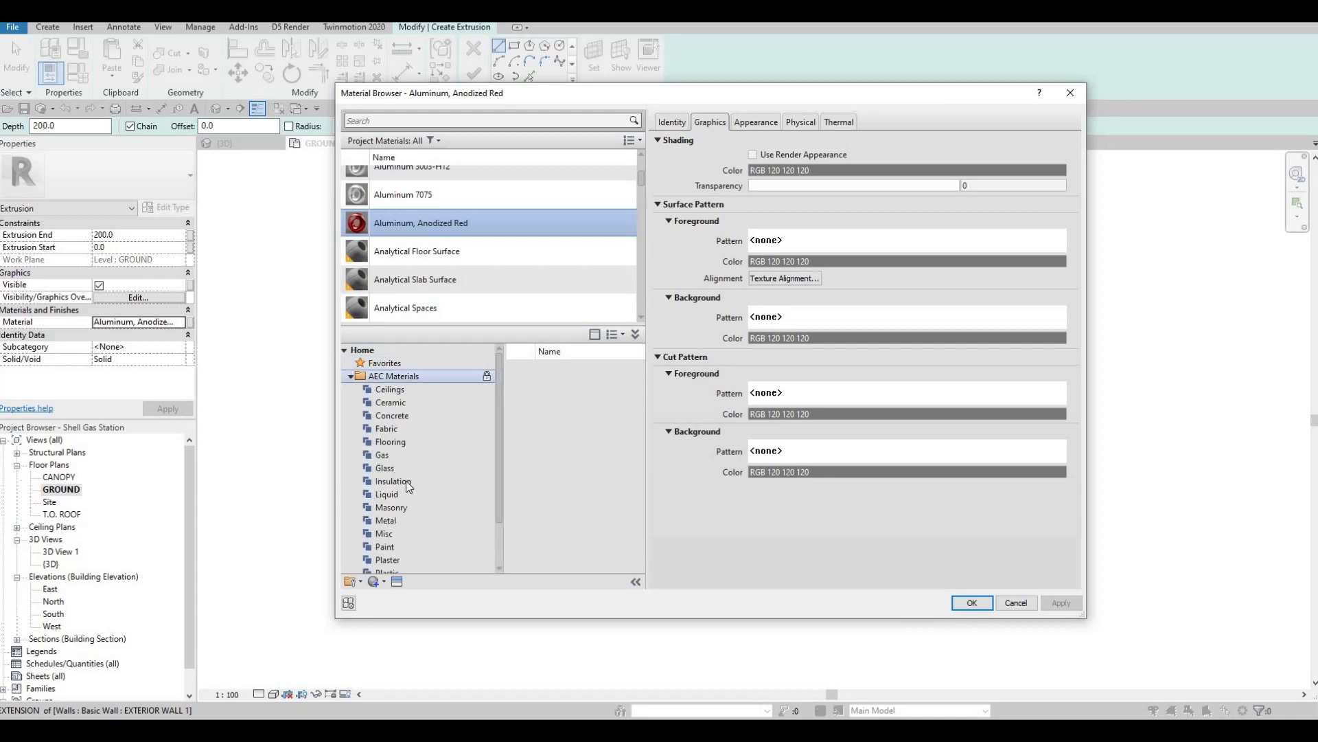
pyautogui.scroll(-2, 406, 482)
pyautogui.click(396, 470)
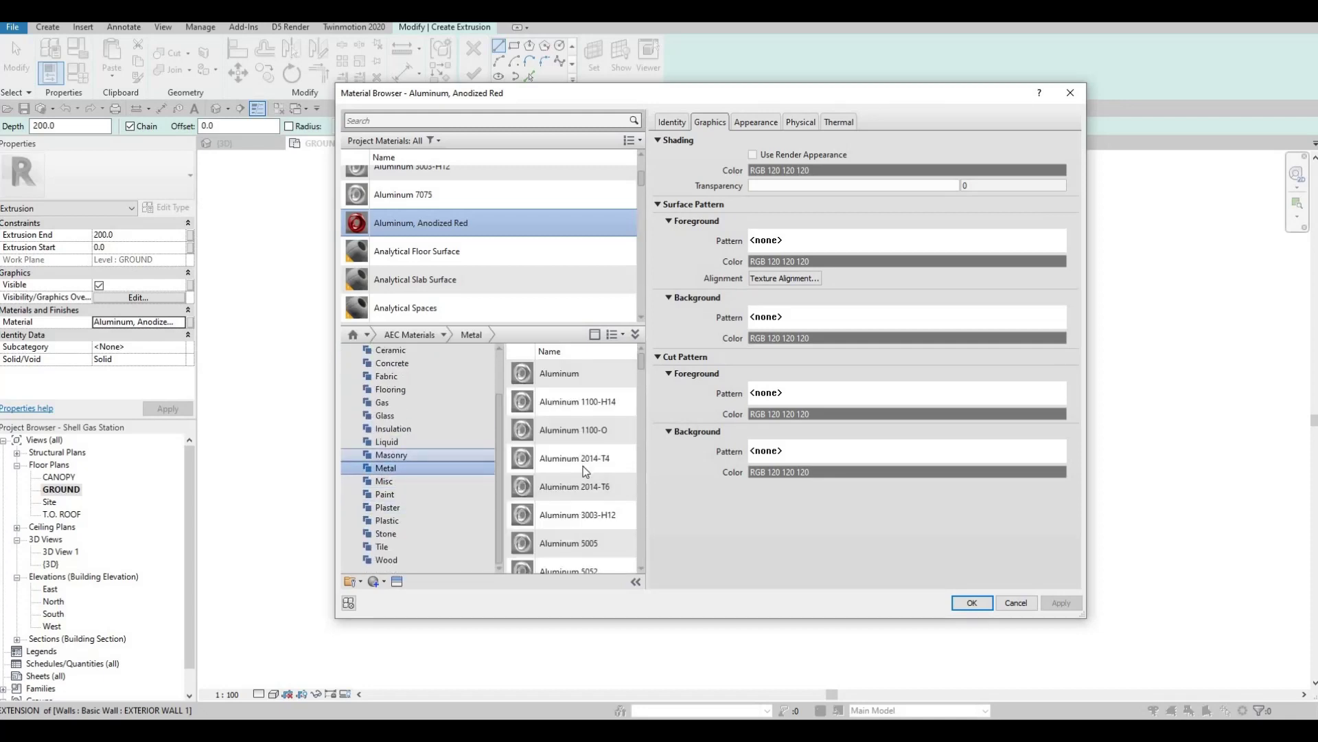
pyautogui.scroll(-3, 585, 470)
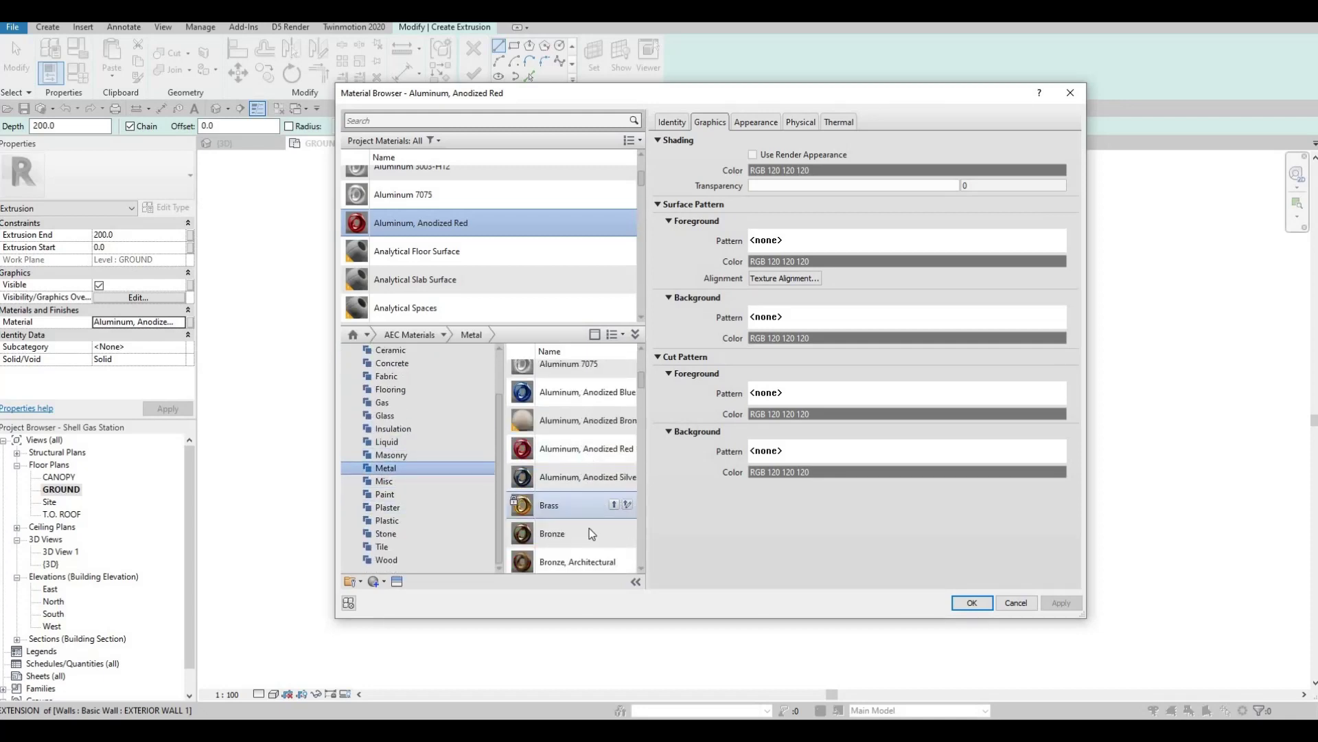
pyautogui.scroll(-3, 589, 528)
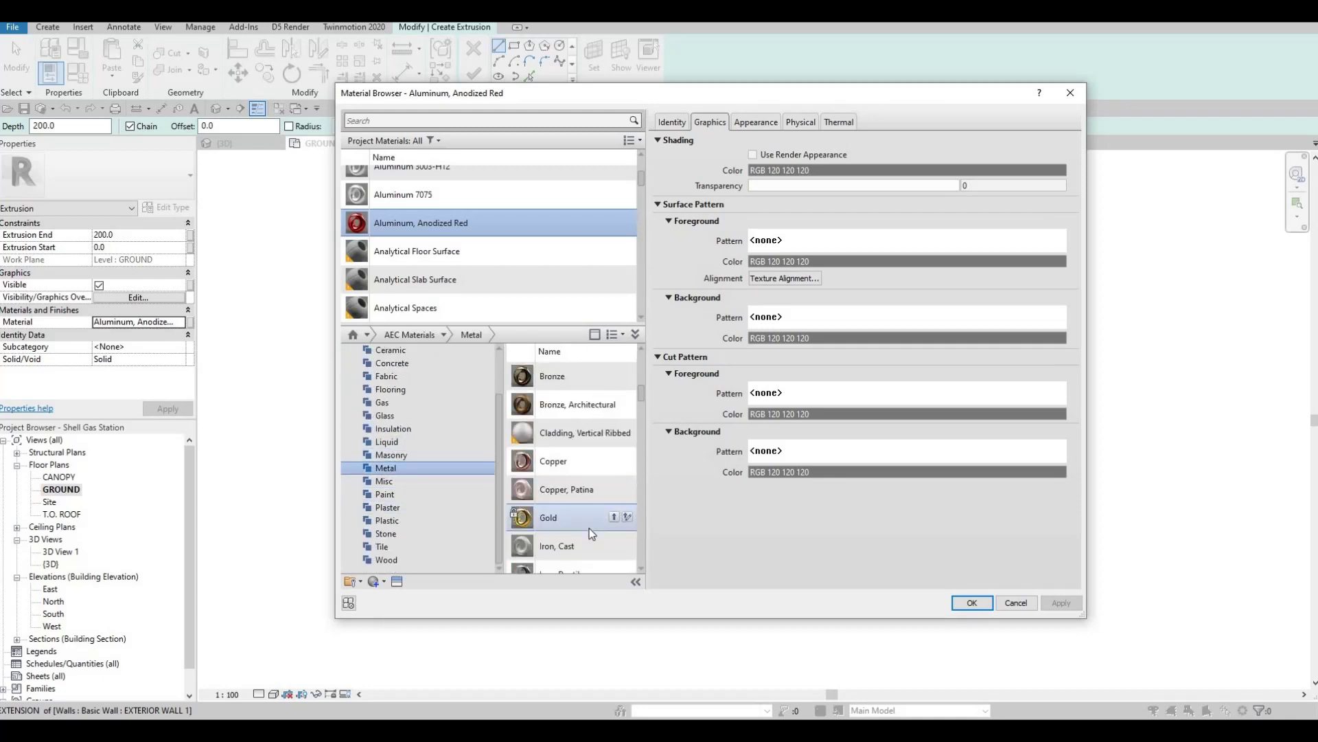
pyautogui.click(614, 433)
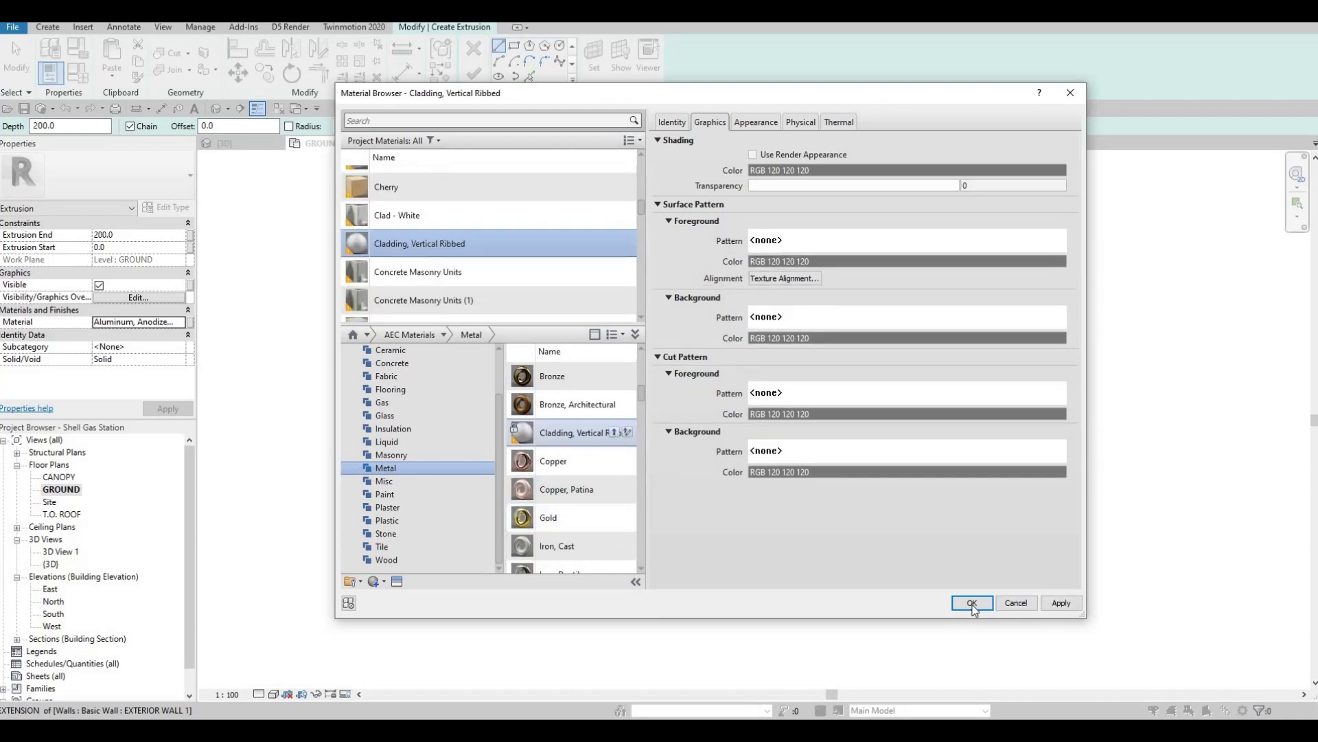
# - Confirm the material, then sketch the rectangular footprint beside grid line 1
pyautogui.press('Return')
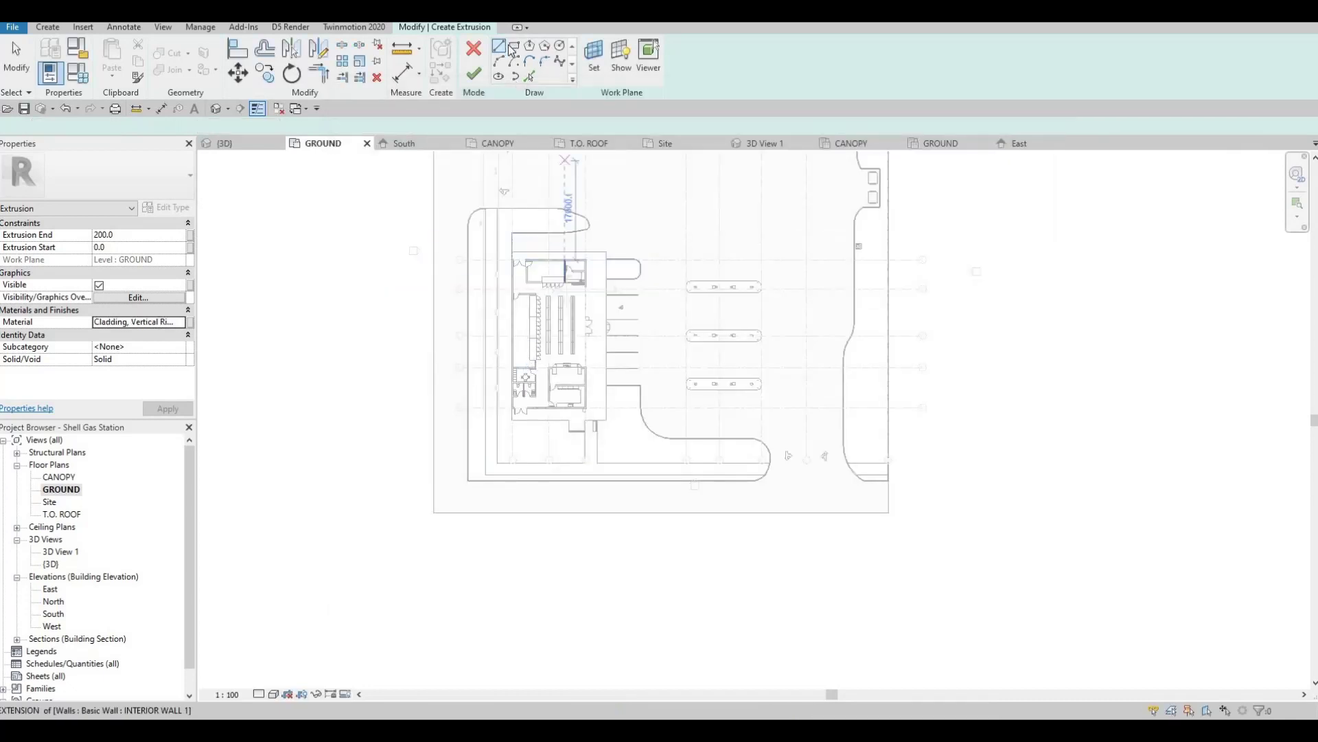
pyautogui.scroll(3, 495, 456)
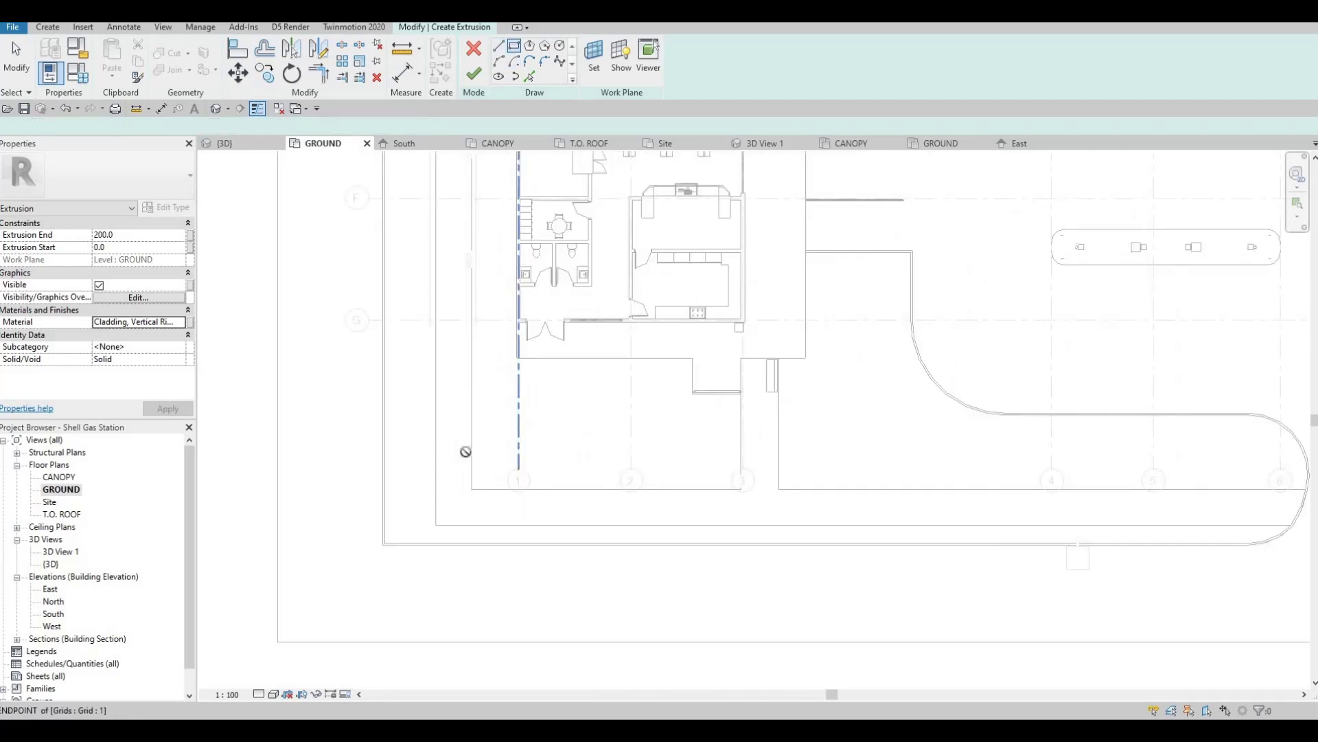
pyautogui.scroll(2, 464, 450)
pyautogui.click(550, 471)
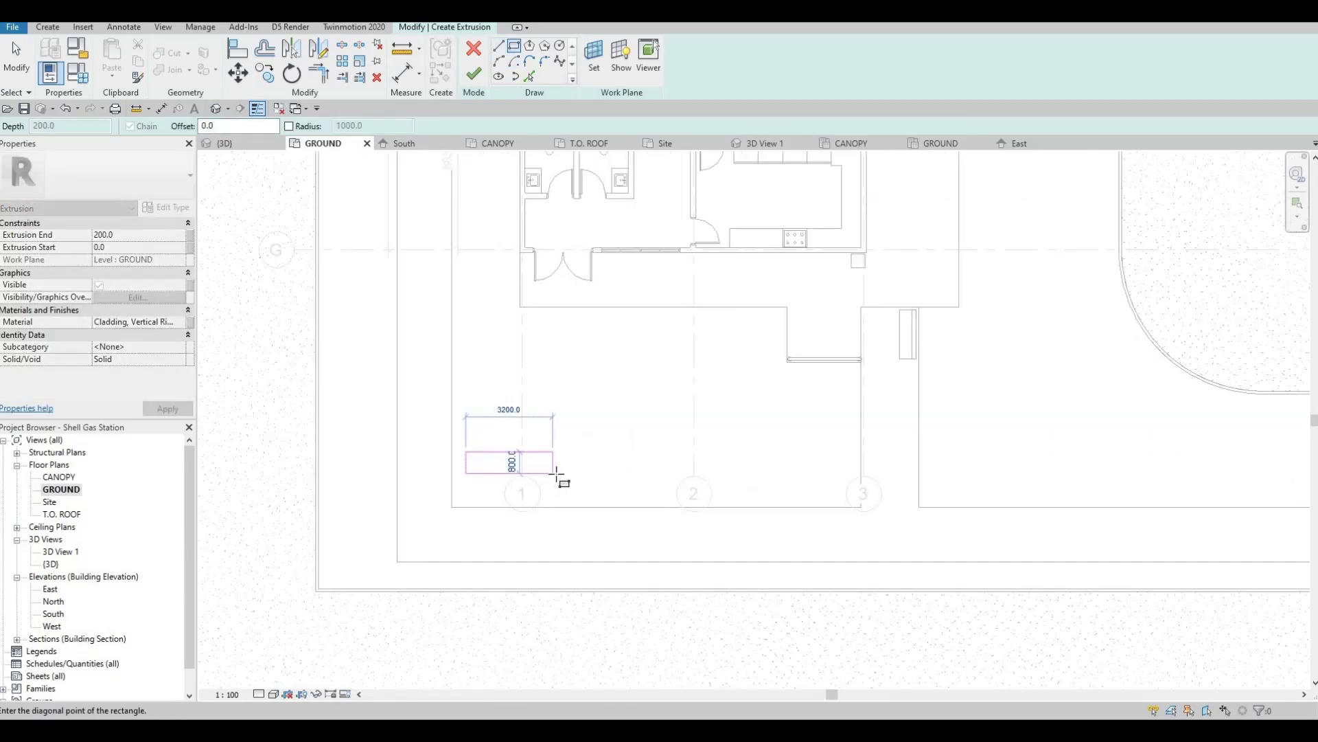
pyautogui.press('Escape')
pyautogui.scroll(-2, 485, 413)
pyautogui.scroll(-2, 324, 295)
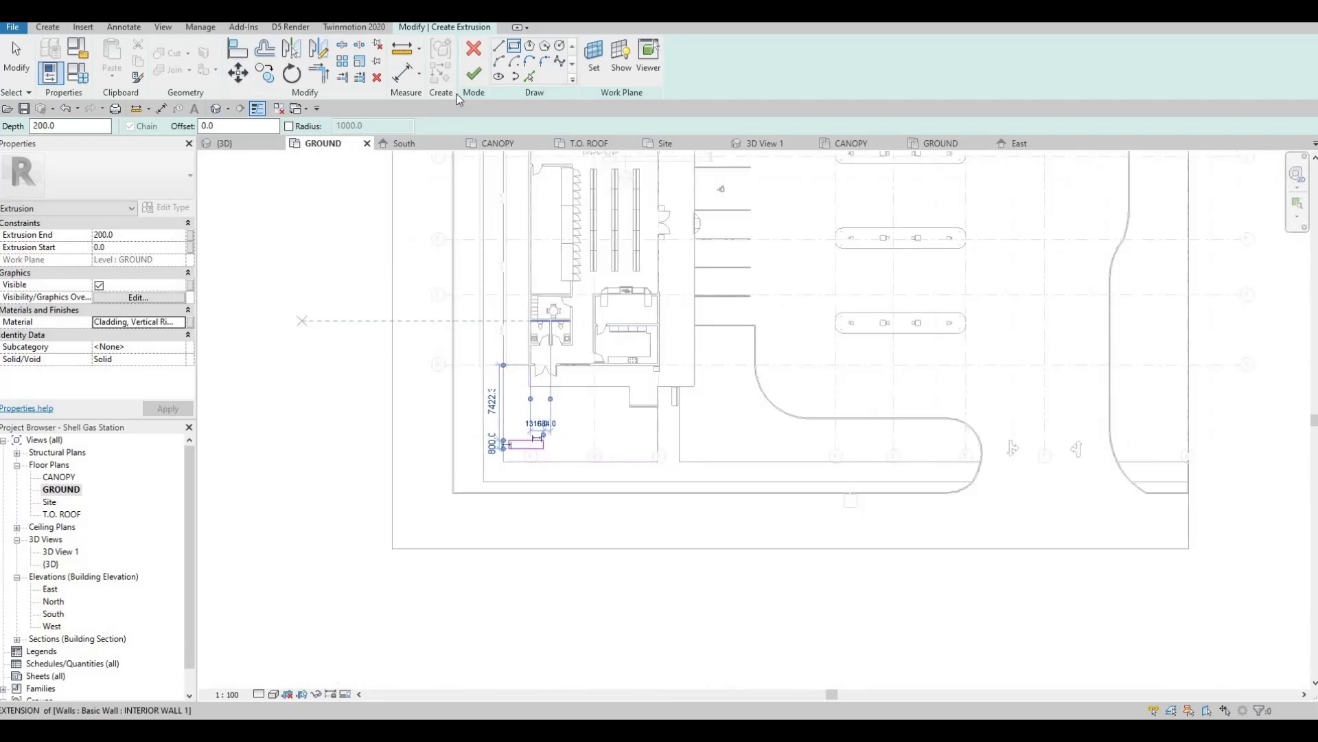
pyautogui.press('Escape')
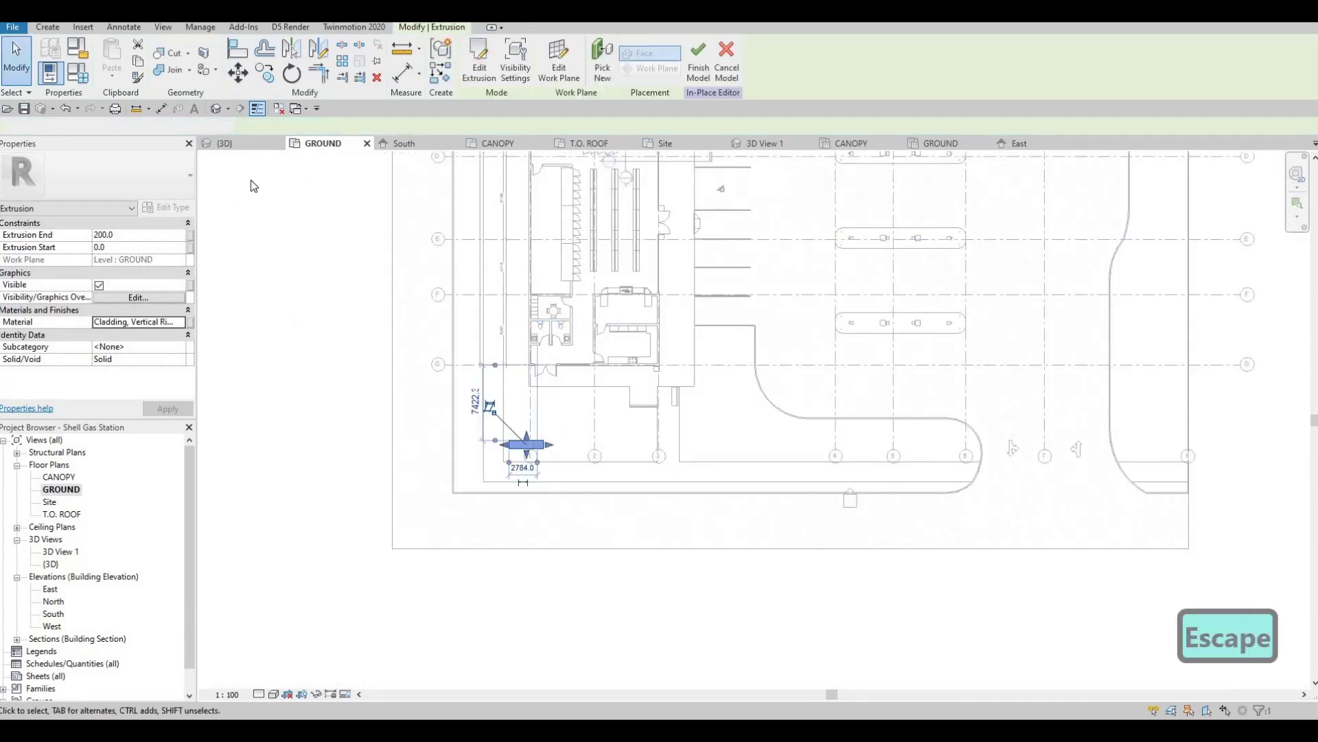
# - In 3D, raise the extrusion to about 7104 mm and set its width to 2000 mm
pyautogui.hotkey('ctrl', 'Tab')
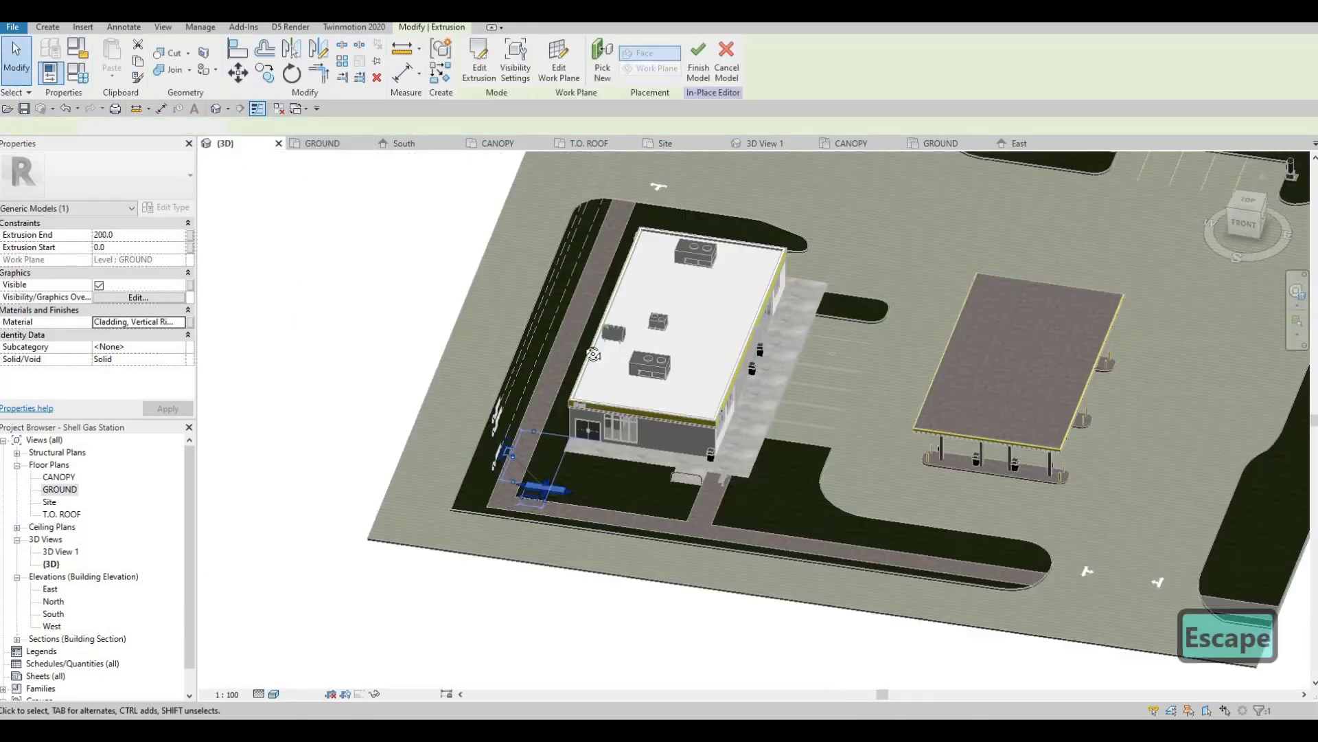
pyautogui.keyDown('shift'); pyautogui.moveTo(449, 388); pyautogui.dragTo(542, 485, button='middle'); pyautogui.keyUp('shift')
pyautogui.scroll(3, 543, 485)
pyautogui.scroll(2, 545, 474)
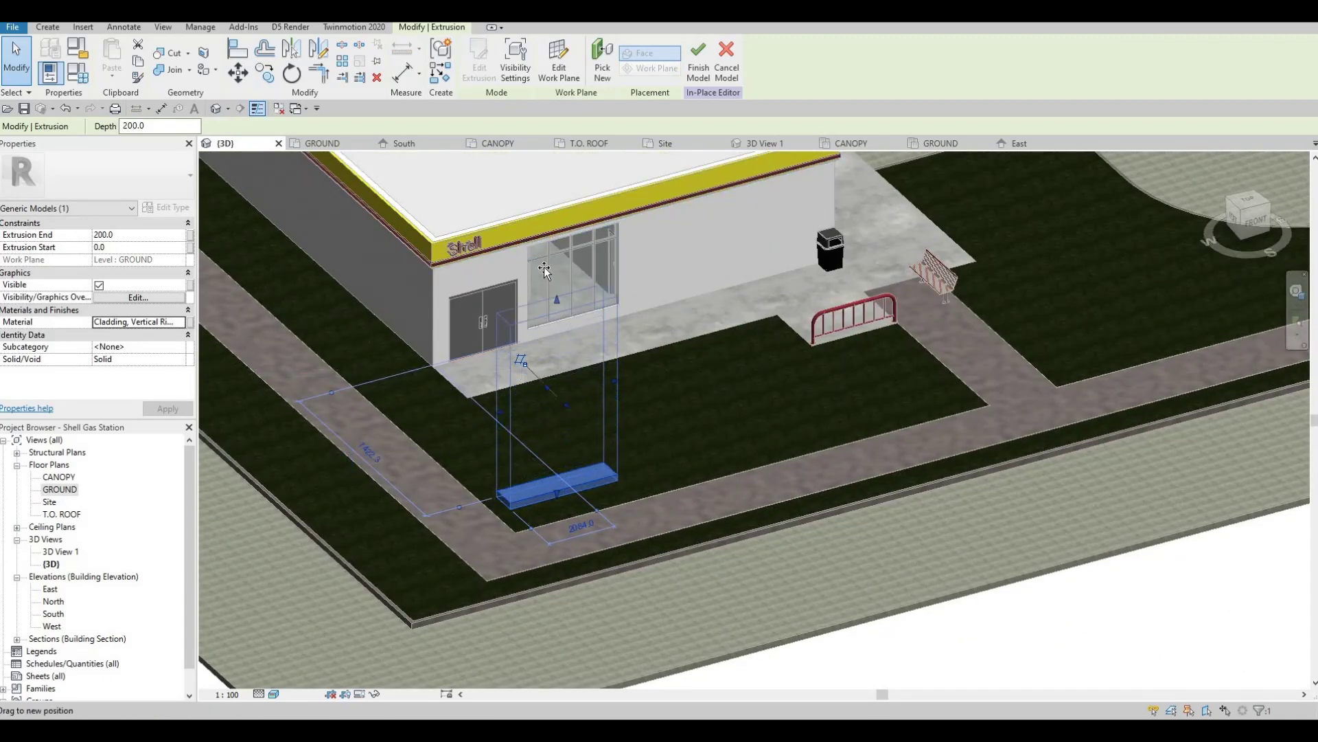
pyautogui.moveTo(545, 266); pyautogui.dragTo(550, 262)
pyautogui.keyDown('shift'); pyautogui.moveTo(550, 262); pyautogui.dragTo(597, 365, button='middle'); pyautogui.keyUp('shift')
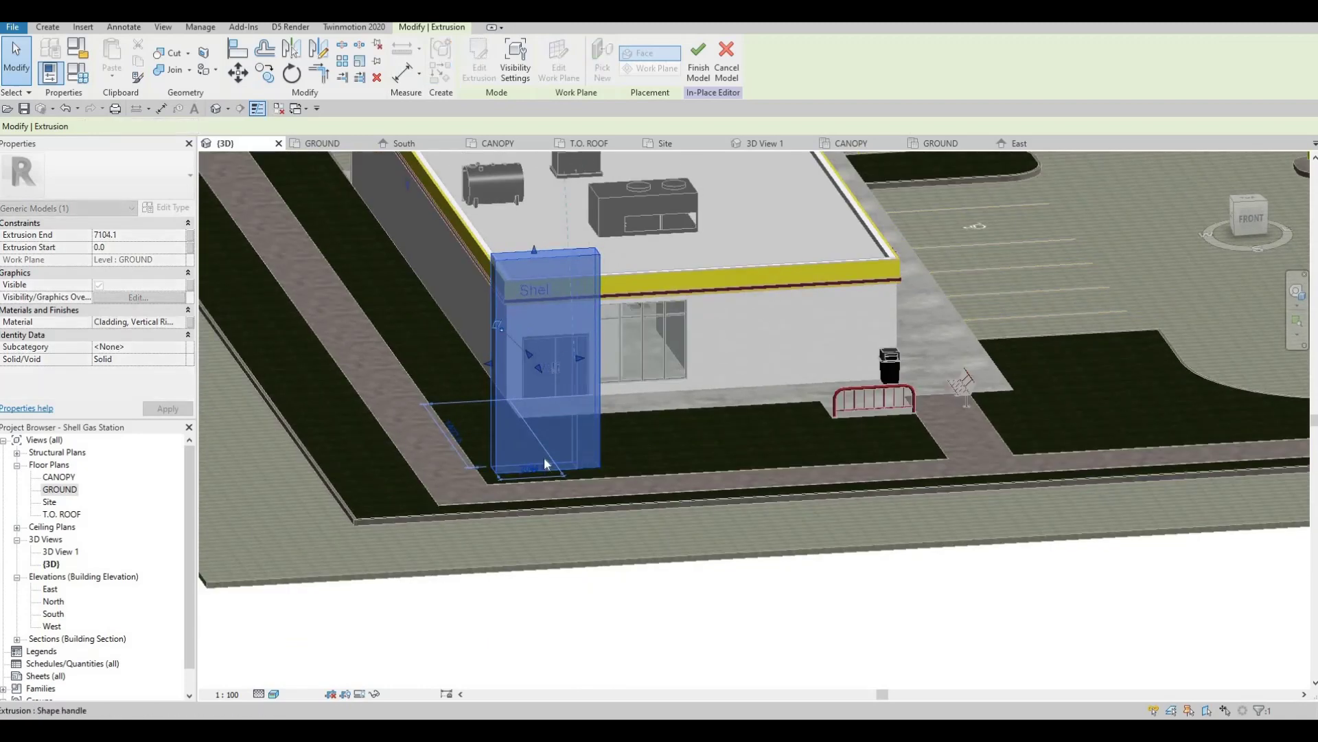
pyautogui.scroll(2, 518, 490)
pyautogui.scroll(2, 518, 490)
pyautogui.scroll(-1, 526, 444)
pyautogui.scroll(-3, 579, 346)
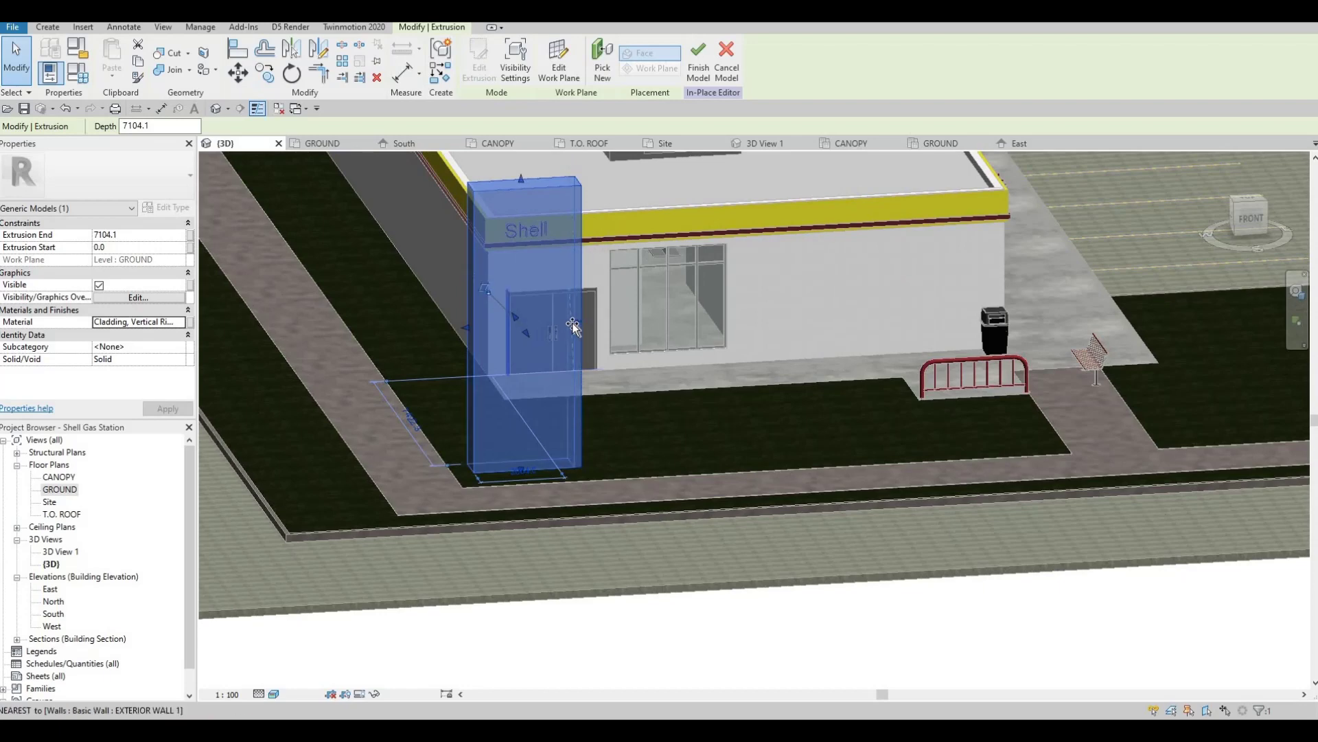
pyautogui.scroll(2, 521, 493)
pyautogui.scroll(1, 522, 484)
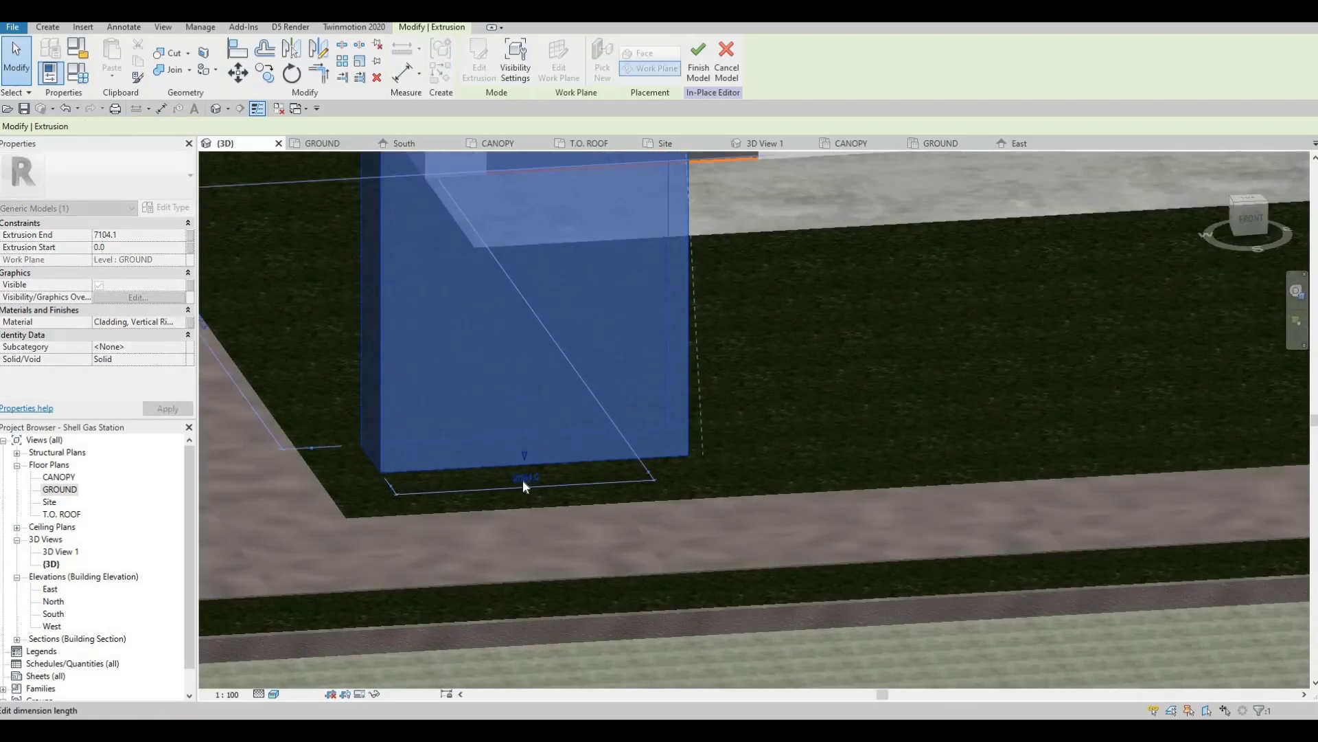
pyautogui.click(522, 479)
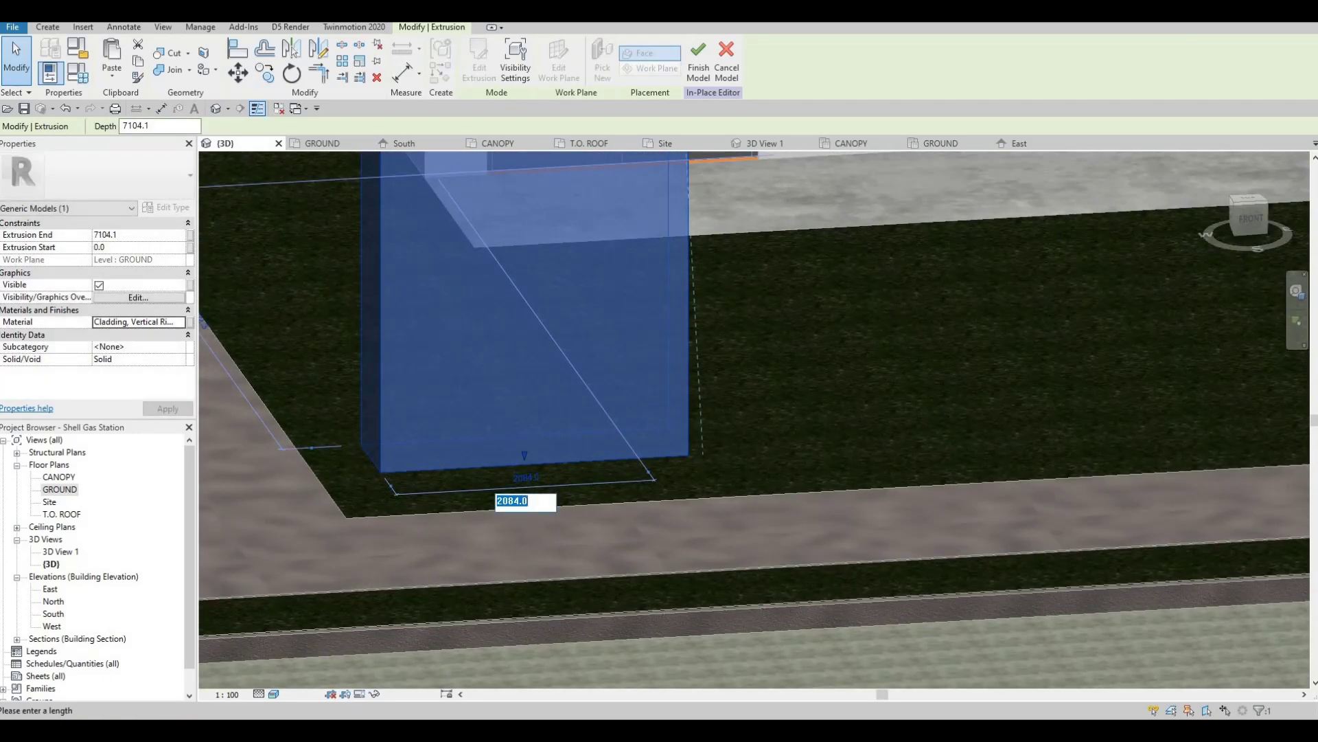
pyautogui.press('Return')
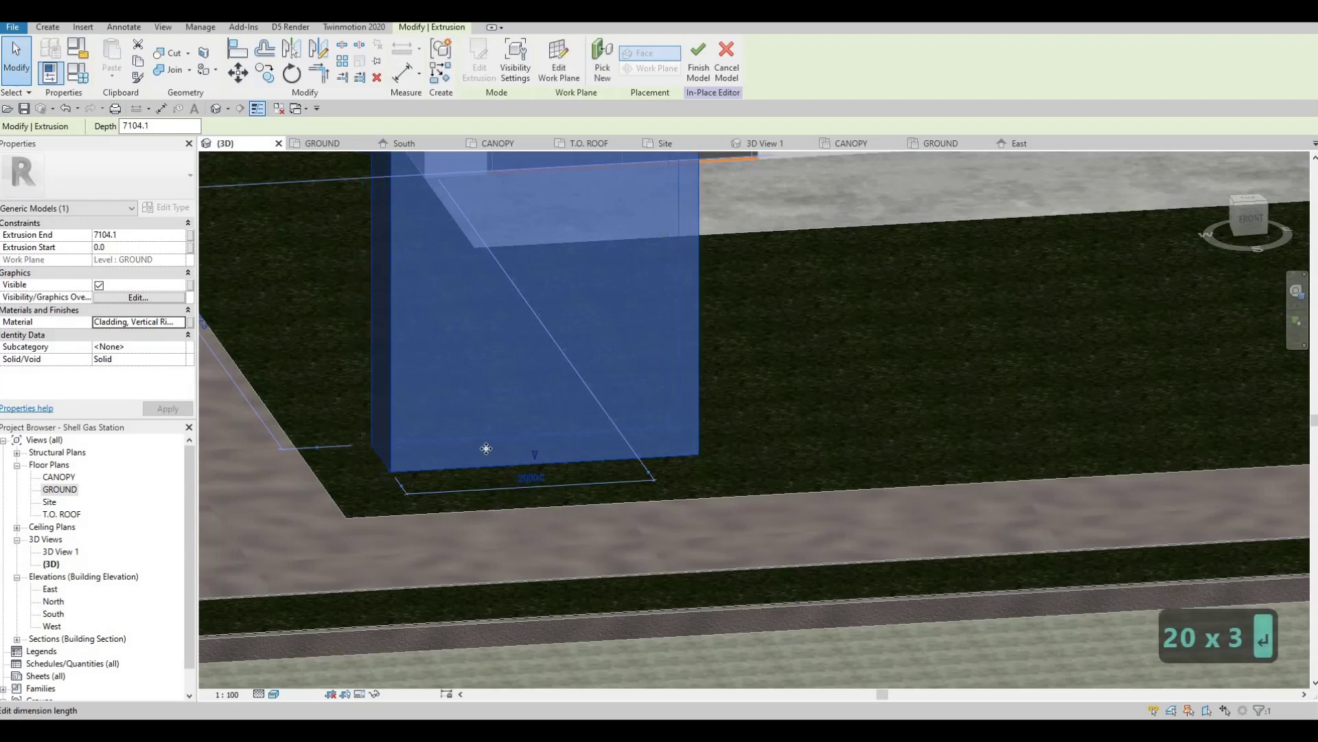
pyautogui.scroll(-2, 490, 456)
pyautogui.scroll(-2, 478, 357)
pyautogui.press('Escape')
pyautogui.scroll(1, 483, 252)
pyautogui.scroll(-1, 484, 253)
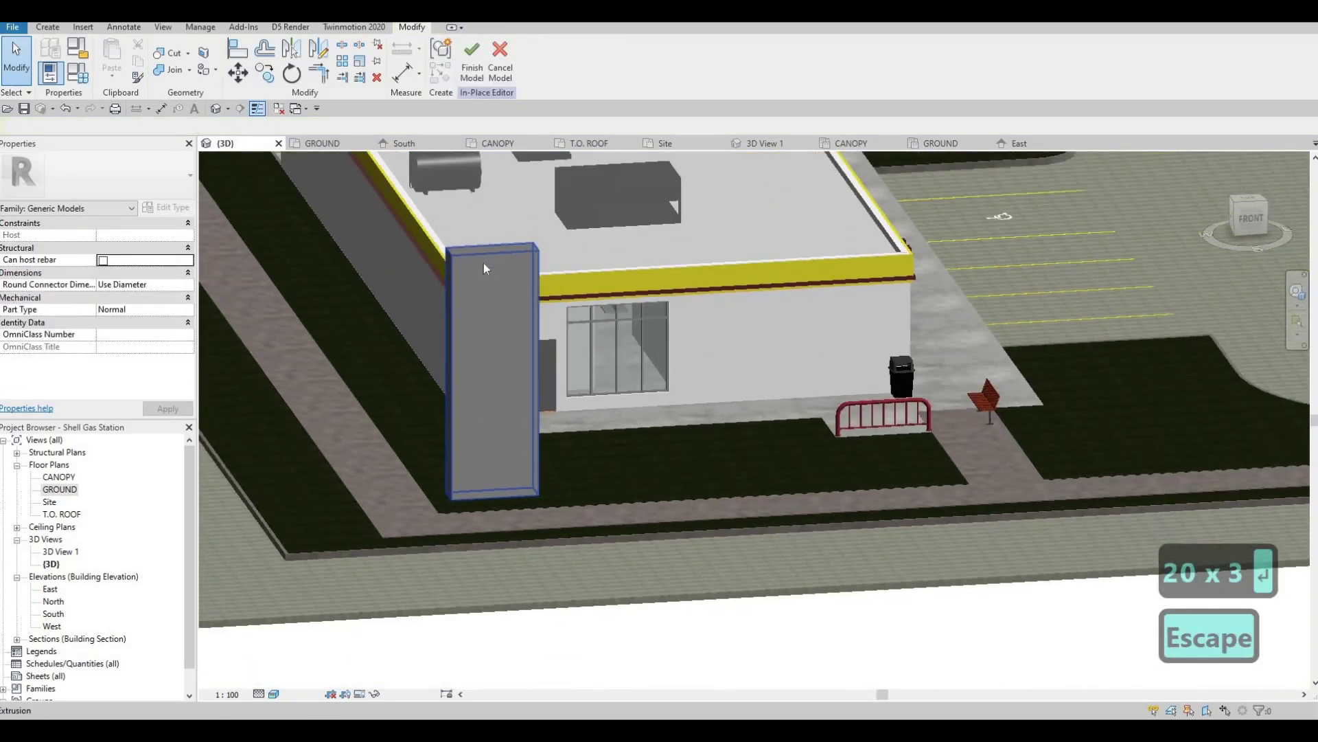
# - Shift the tall column slightly to the right
pyautogui.moveTo(483, 263)
pyautogui.keyDown('shift'); pyautogui.mouseDown(button='middle')
pyautogui.moveTo(572, 277)
pyautogui.moveTo(555, 303)
pyautogui.mouseUp(button='middle'); pyautogui.keyUp('shift')
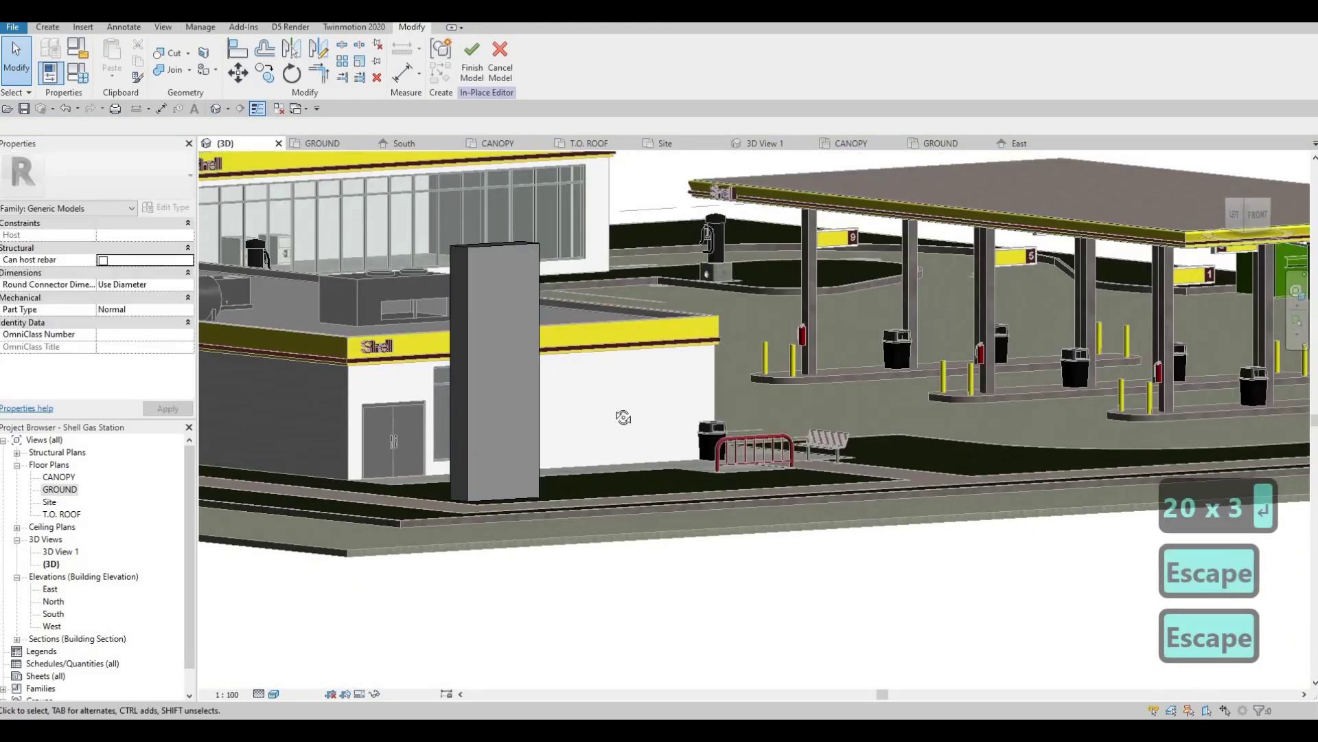
pyautogui.moveTo(624, 417)
pyautogui.keyDown('shift'); pyautogui.mouseDown(button='middle')
pyautogui.moveTo(495, 431)
pyautogui.moveTo(489, 338)
pyautogui.mouseUp(button='middle'); pyautogui.keyUp('shift')
pyautogui.click(489, 337)
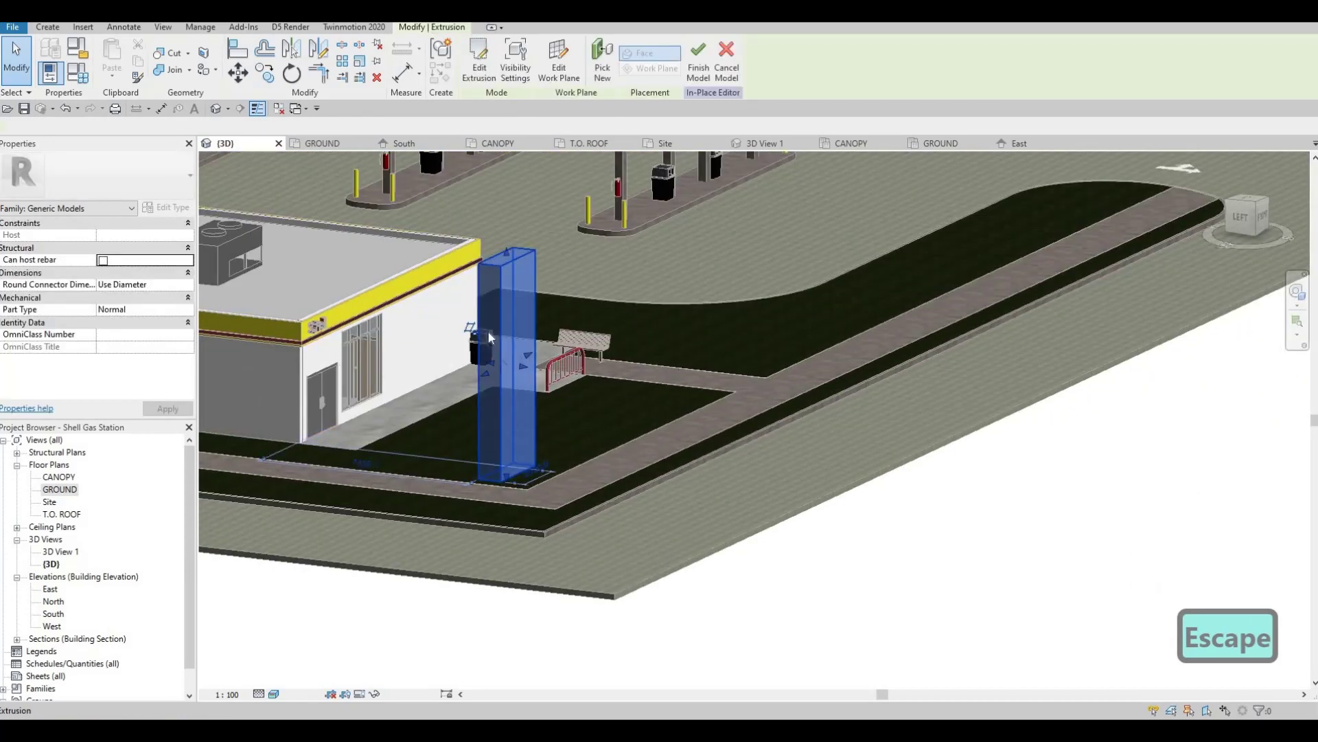
pyautogui.scroll(3, 489, 337)
pyautogui.click(494, 335)
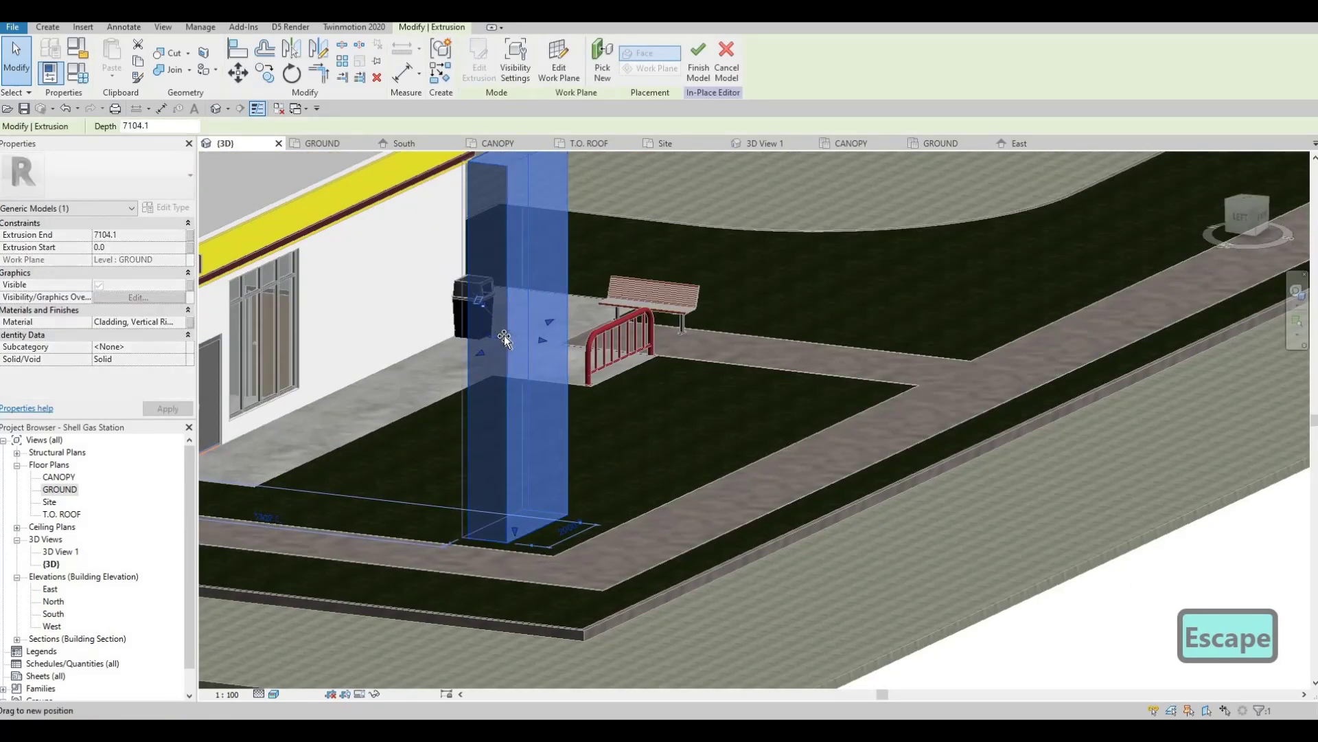
pyautogui.moveTo(504, 339); pyautogui.dragTo(508, 339)
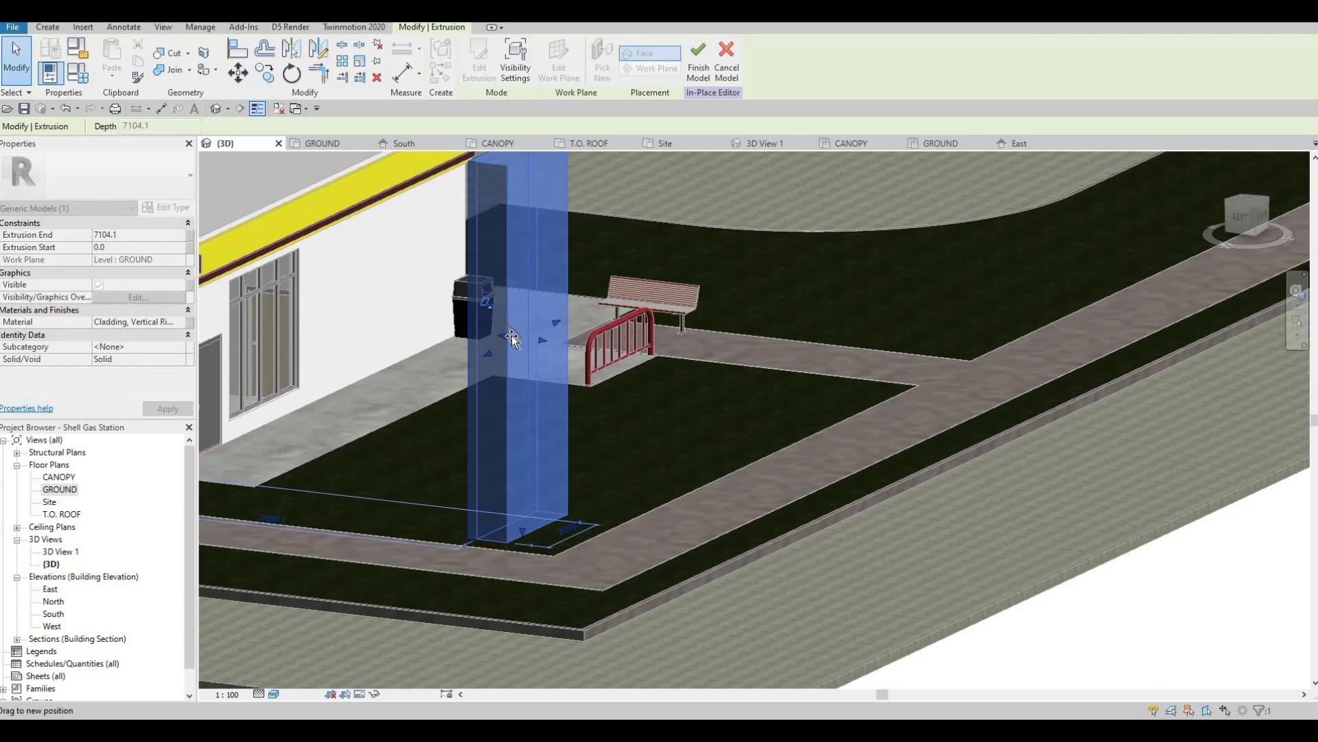
pyautogui.press('Escape')
# - Orbit around the column to check it against the store
pyautogui.moveTo(514, 348)
pyautogui.keyDown('shift'); pyautogui.mouseDown(button='middle')
pyautogui.moveTo(457, 355)
pyautogui.moveTo(533, 321)
pyautogui.moveTo(662, 304)
pyautogui.moveTo(425, 307)
pyautogui.moveTo(498, 313)
pyautogui.moveTo(508, 263)
pyautogui.mouseUp(button='middle'); pyautogui.keyUp('shift')
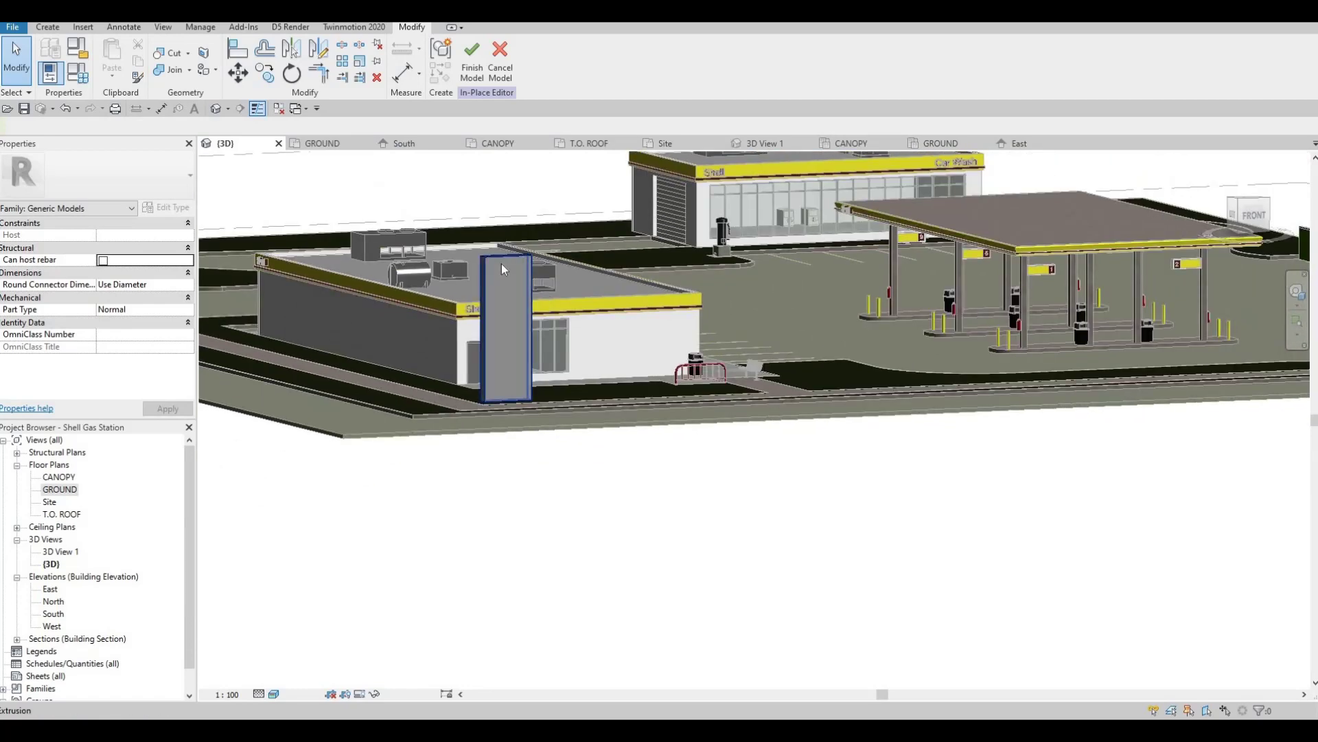
pyautogui.scroll(1, 502, 262)
pyautogui.scroll(1, 500, 293)
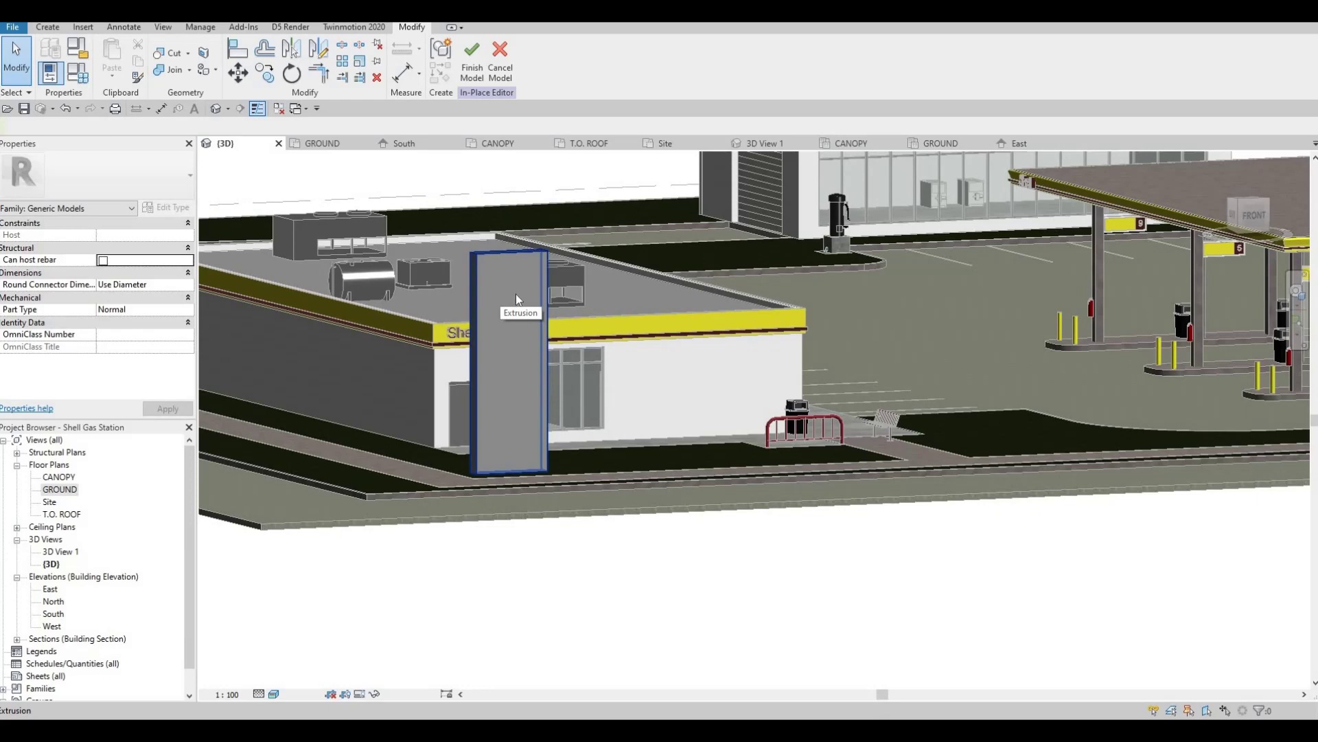
pyautogui.moveTo(519, 344)
pyautogui.keyDown('shift'); pyautogui.mouseDown(button='middle')
pyautogui.moveTo(617, 405)
pyautogui.moveTo(602, 411)
pyautogui.mouseUp(button='middle'); pyautogui.keyUp('shift')
pyautogui.scroll(1, 601, 411)
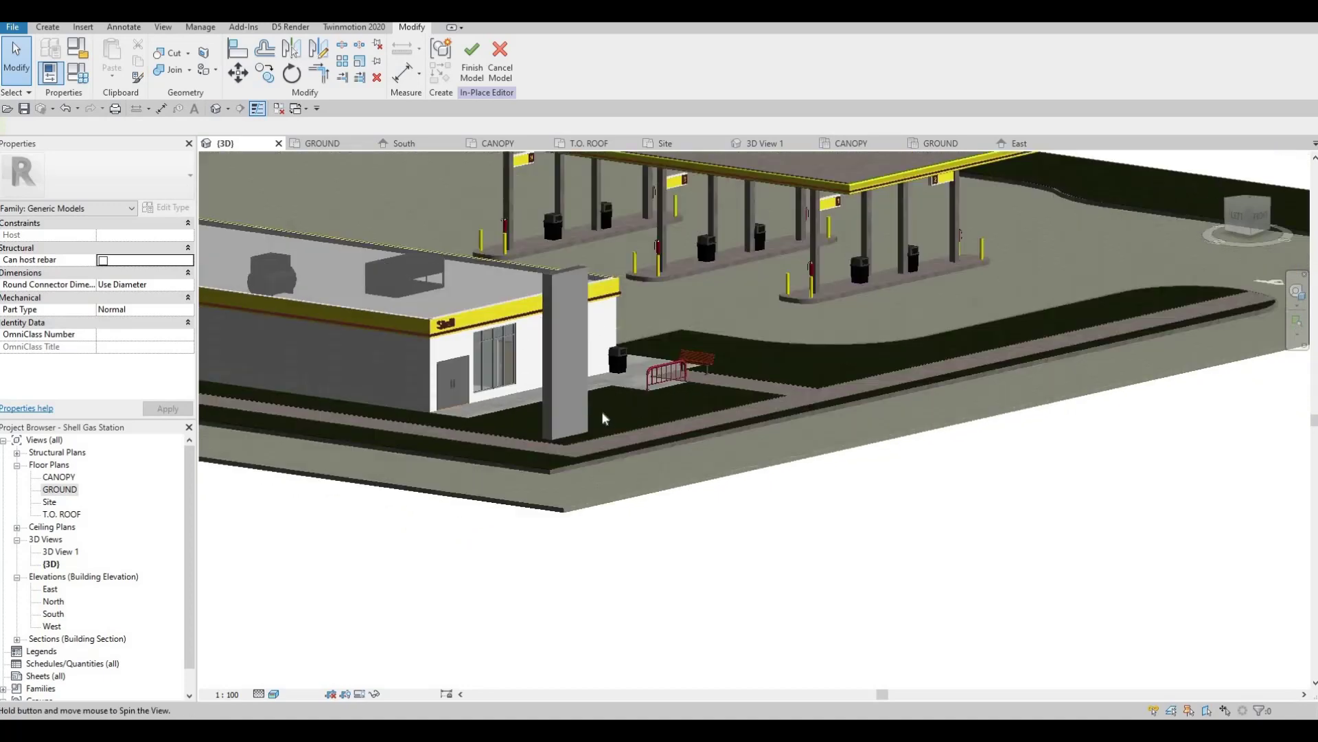
pyautogui.scroll(1, 527, 399)
pyautogui.scroll(1, 530, 374)
pyautogui.scroll(1, 530, 374)
pyautogui.click(532, 302)
pyautogui.scroll(1, 533, 282)
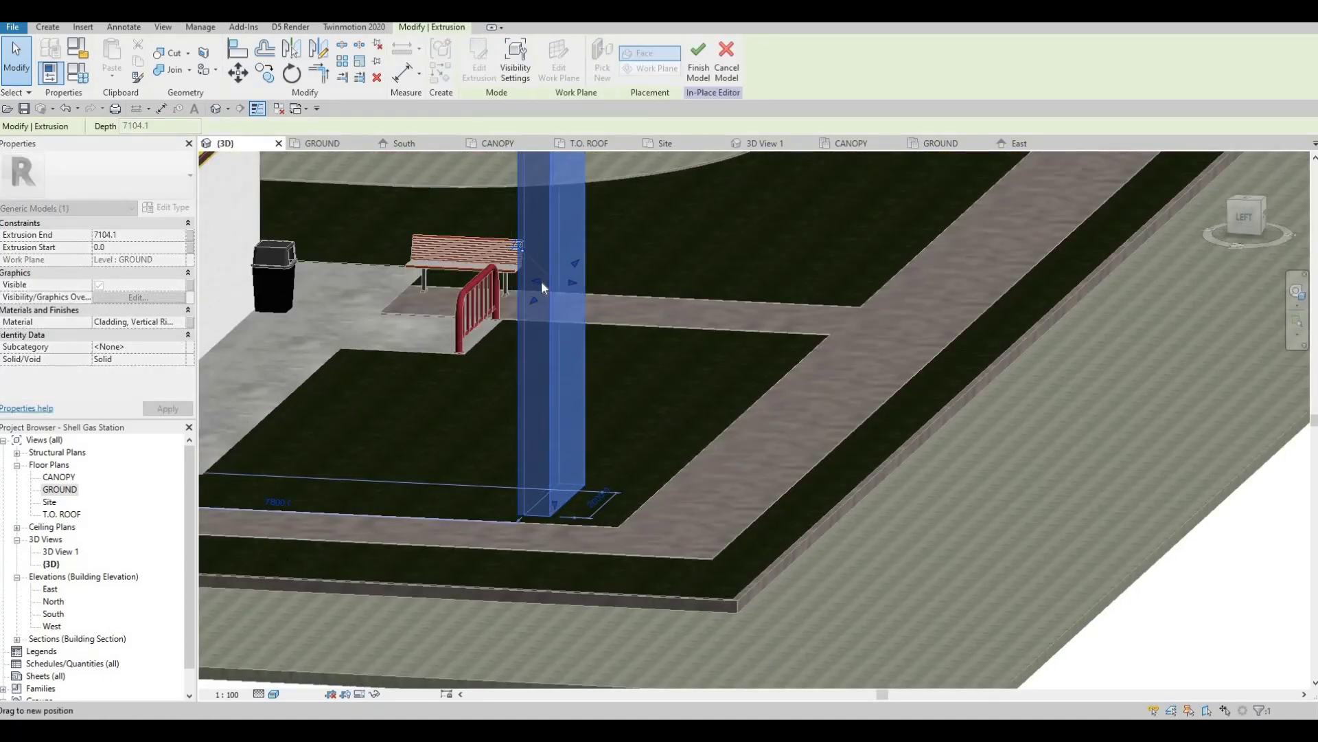
pyautogui.moveTo(540, 281)
pyautogui.keyDown('shift'); pyautogui.mouseDown(button='middle')
pyautogui.moveTo(564, 288)
pyautogui.moveTo(454, 347)
pyautogui.moveTo(404, 350)
pyautogui.moveTo(433, 340)
pyautogui.mouseUp(button='middle'); pyautogui.keyUp('shift')
pyautogui.scroll(-1, 564, 288)
pyautogui.press('Escape')
pyautogui.scroll(-2, 453, 348)
pyautogui.scroll(-1, 404, 349)
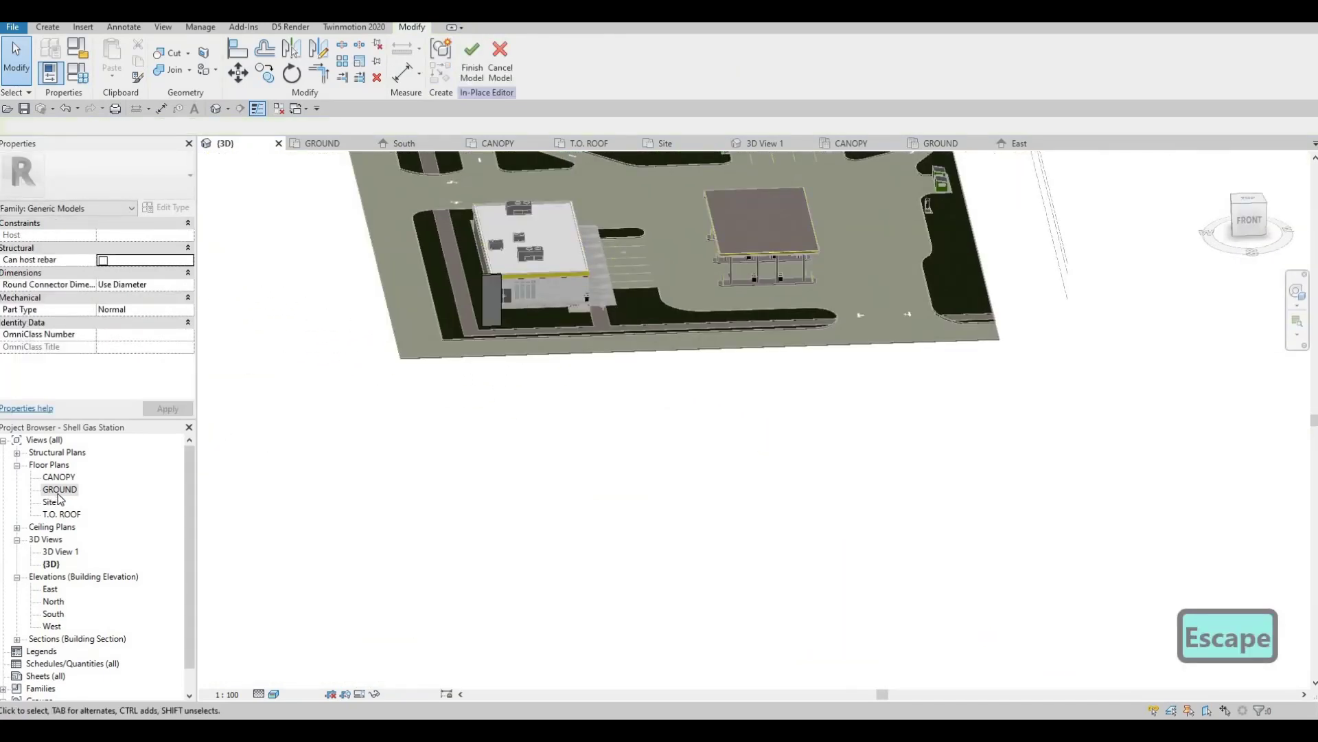
# - On the South elevation, lower the tower's top to about 6387.5
pyautogui.doubleClick(50, 616)
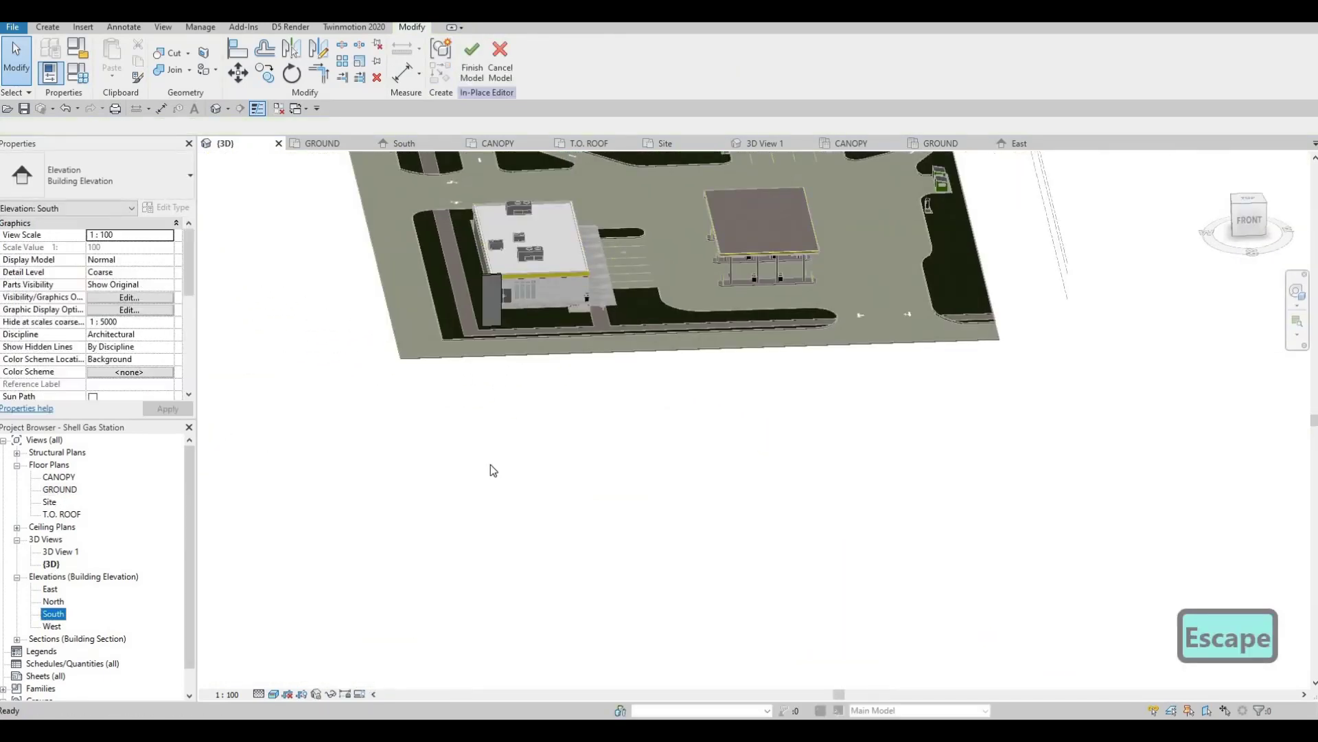
pyautogui.scroll(-3, 532, 395)
pyautogui.moveTo(531, 395); pyautogui.dragTo(466, 295, button='middle')
pyautogui.scroll(-1, 466, 295)
pyautogui.scroll(2, 462, 290)
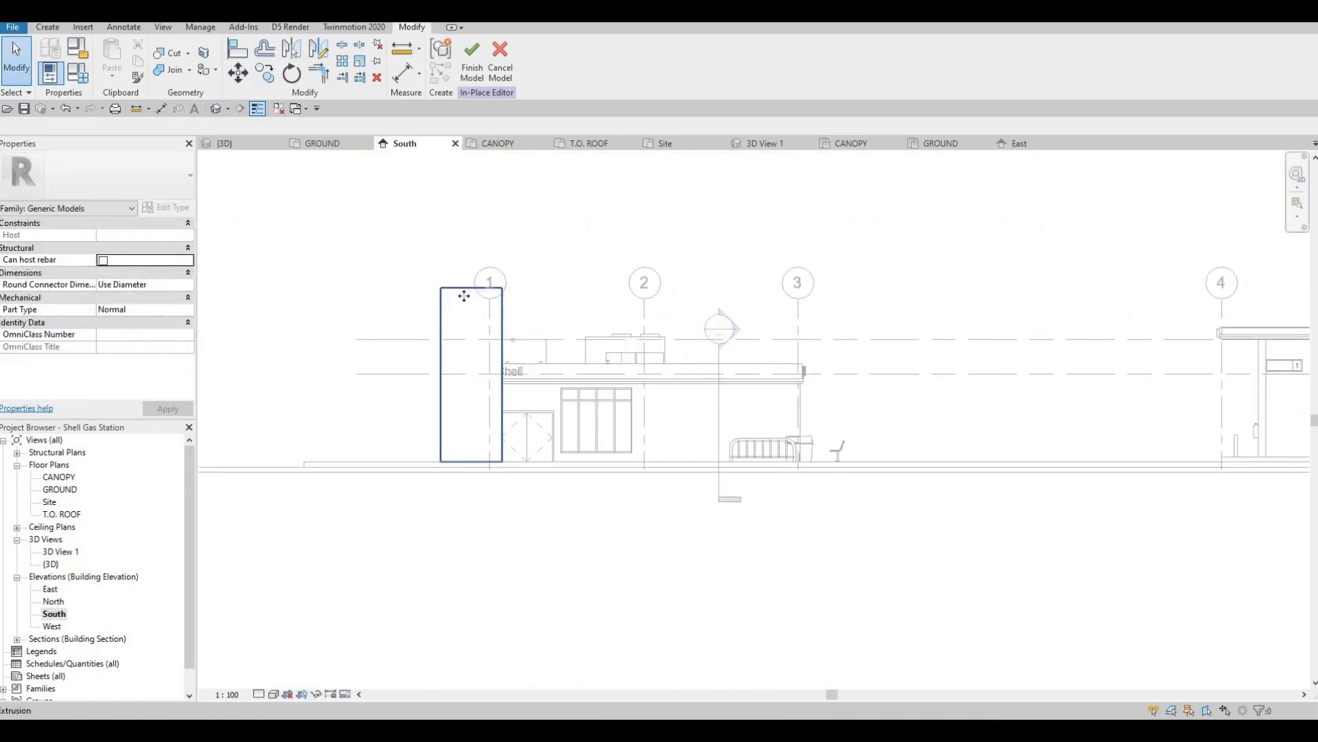
pyautogui.click(466, 291)
pyautogui.scroll(1, 469, 292)
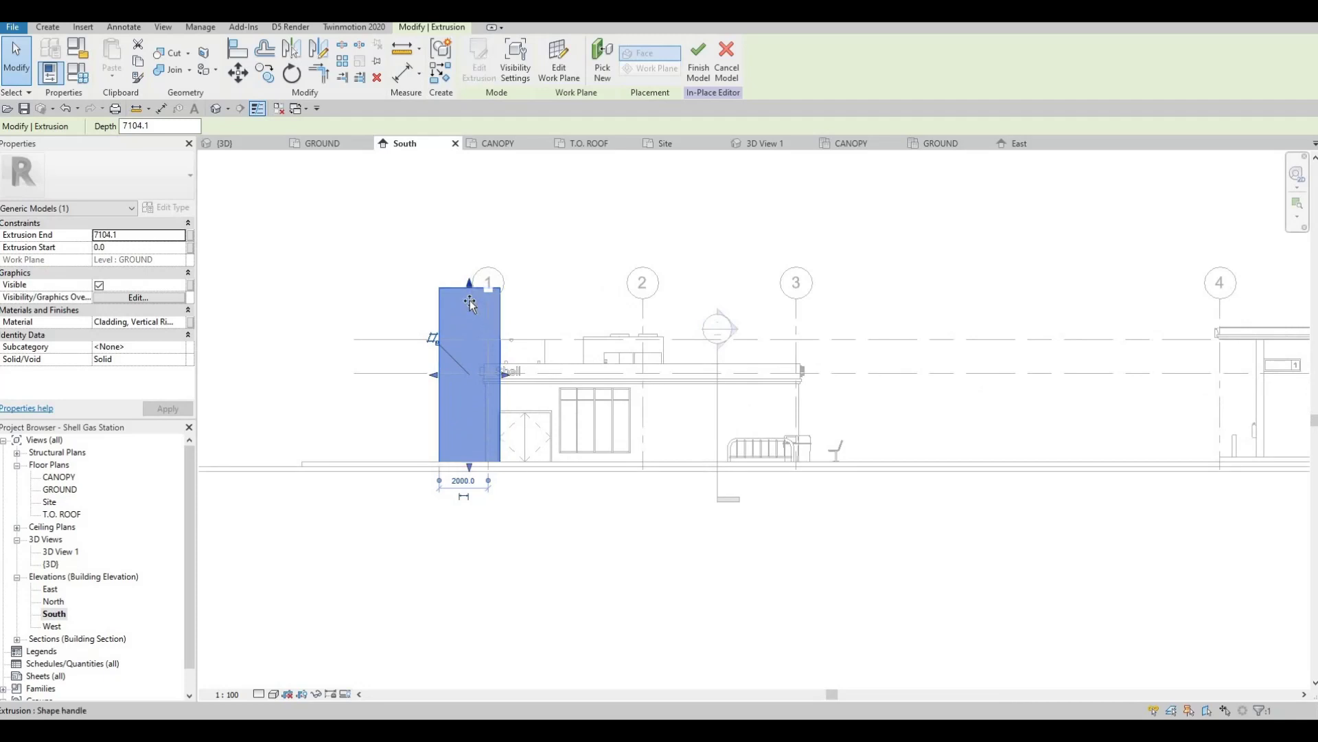
pyautogui.moveTo(470, 300); pyautogui.dragTo(471, 305)
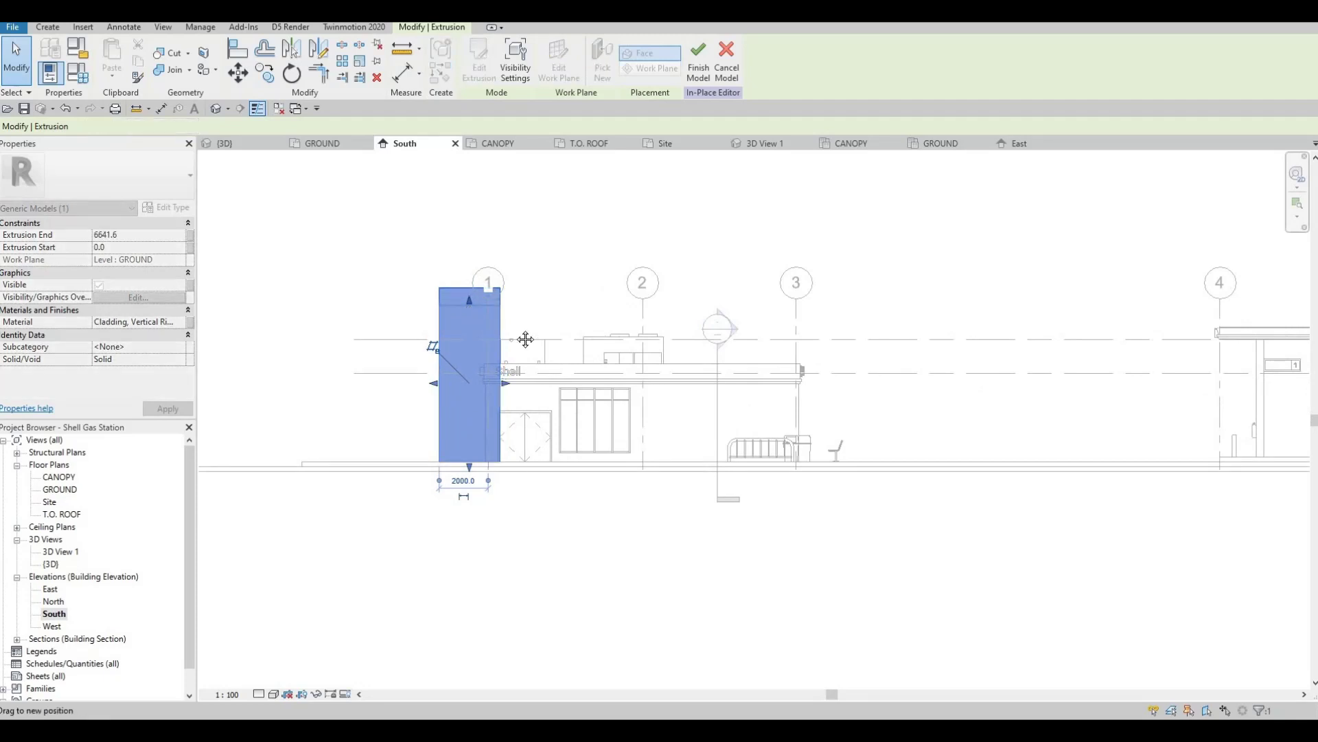
pyautogui.scroll(-3, 523, 338)
pyautogui.press('Escape')
pyautogui.scroll(1, 780, 332)
pyautogui.keyDown('shift'); pyautogui.hscroll(2, 756, 330); pyautogui.keyUp('shift')
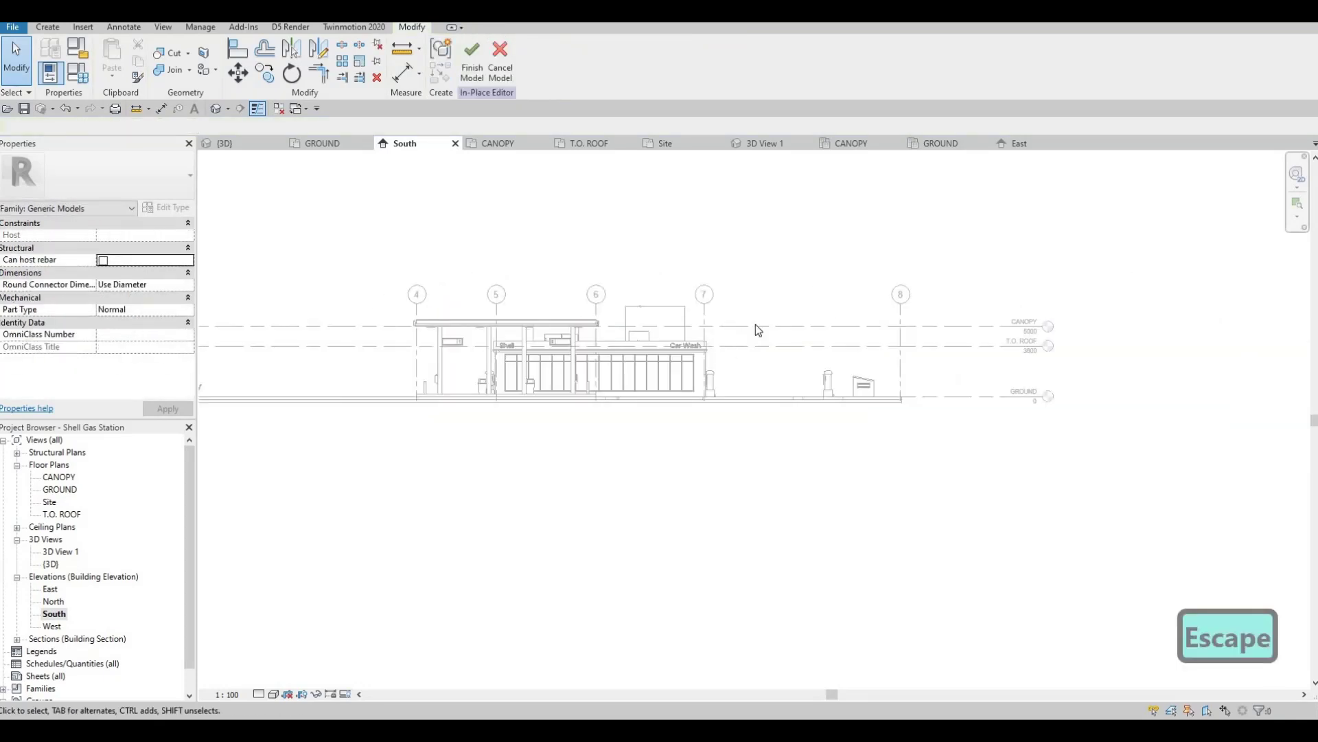
pyautogui.keyDown('shift'); pyautogui.hscroll(-2, 518, 279); pyautogui.keyUp('shift')
pyautogui.keyDown('shift'); pyautogui.hscroll(-2, 556, 273); pyautogui.keyUp('shift')
pyautogui.scroll(1, 589, 265)
pyautogui.scroll(1, 595, 263)
# - Reselect the tower, then finish the in-place model
pyautogui.click(605, 262)
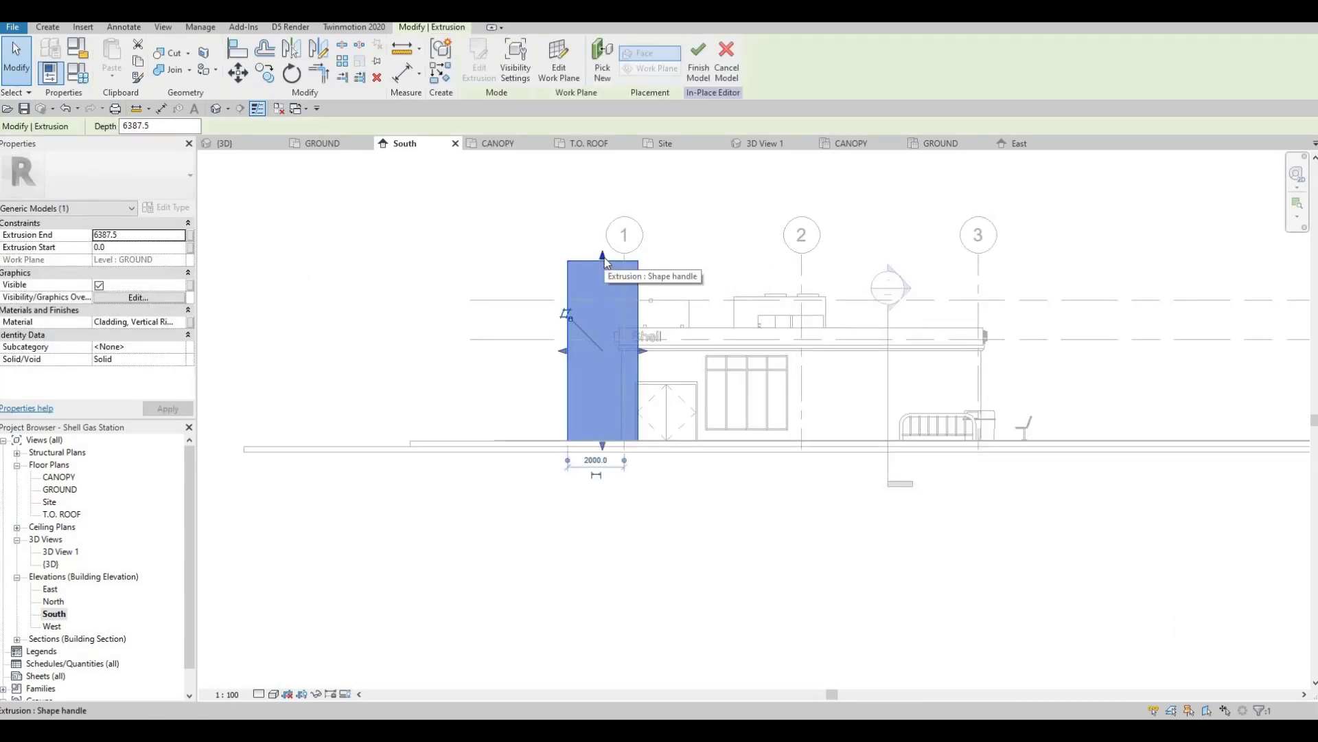
pyautogui.scroll(-2, 494, 315)
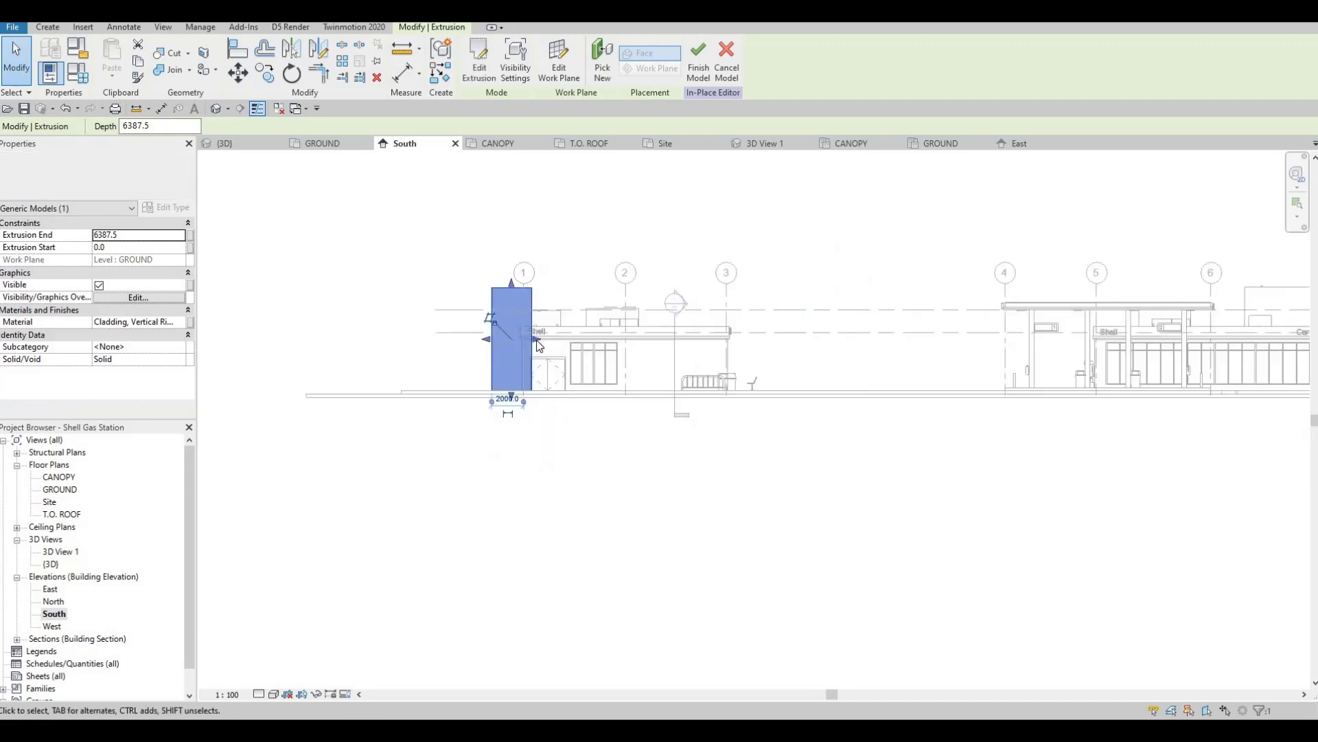
pyautogui.scroll(-1, 525, 327)
pyautogui.press('Escape')
pyautogui.press('Escape')
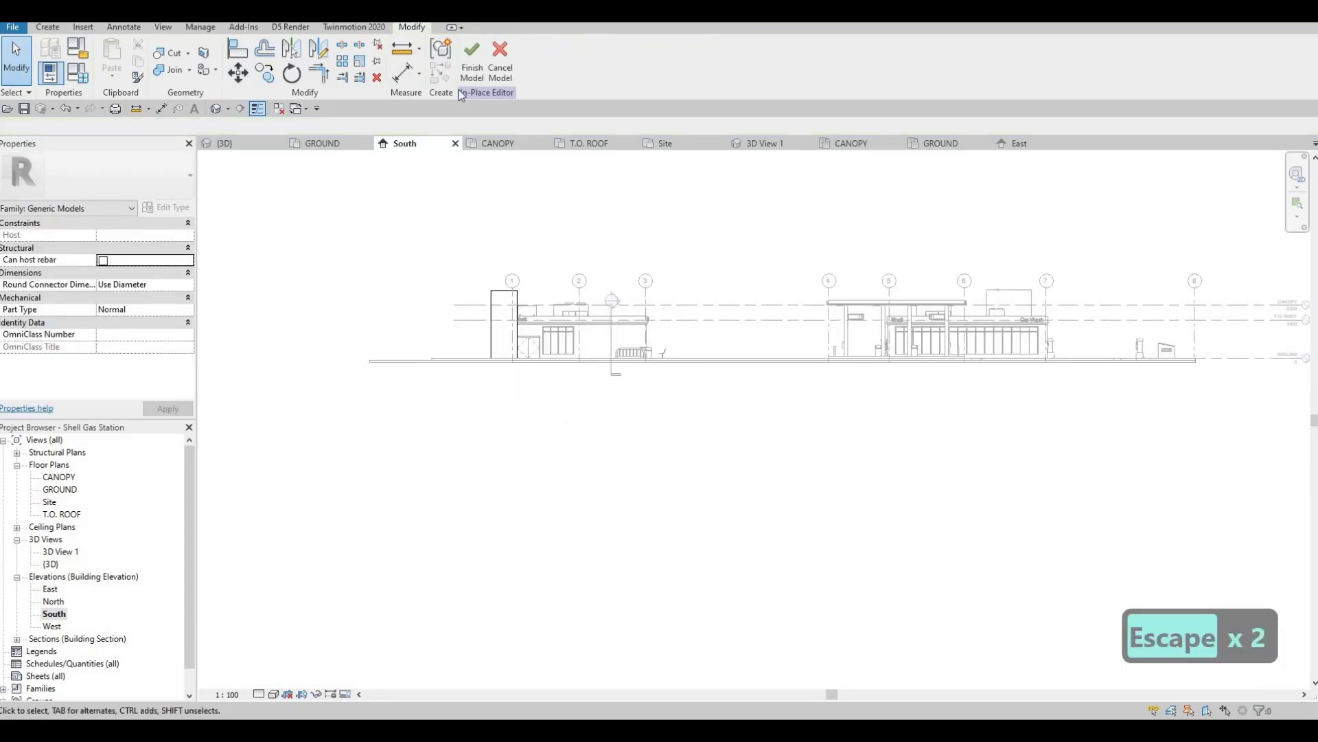
pyautogui.click(472, 57)
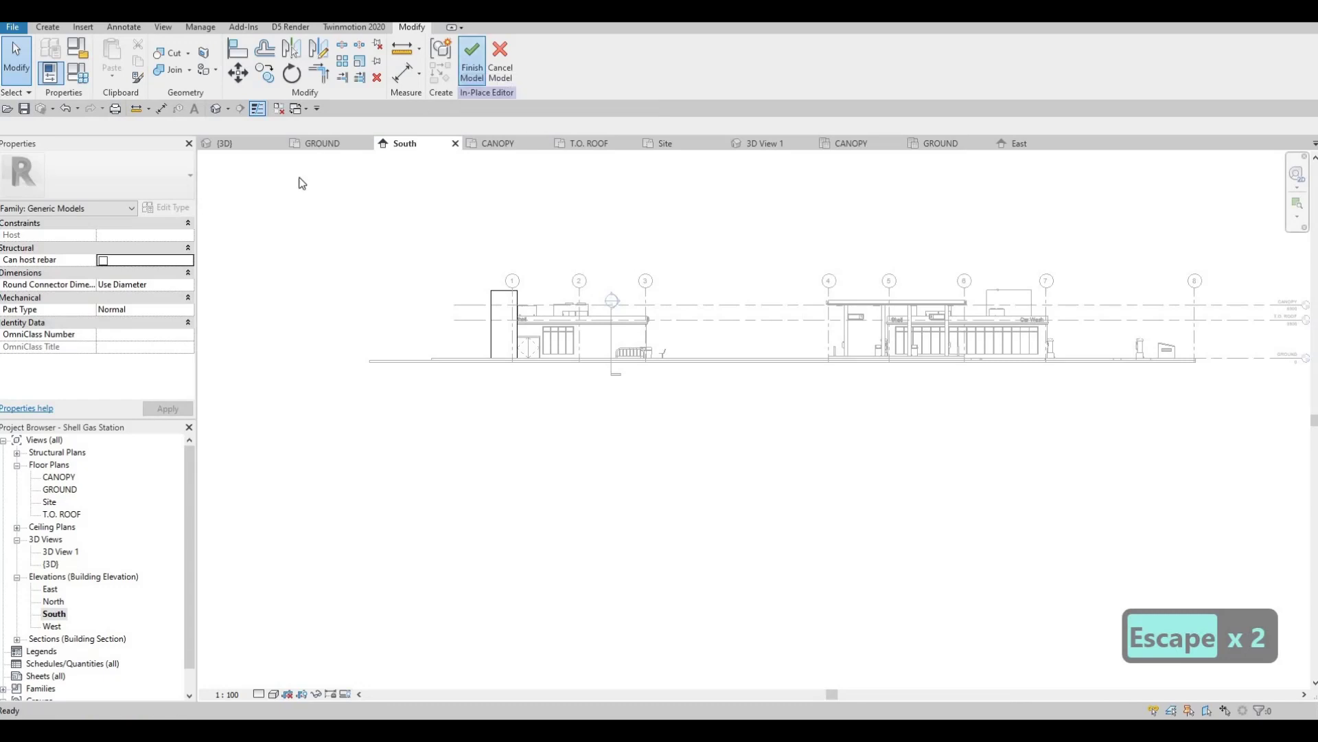
# - Check the generic model at gridline 1 and leave the in-place editor
pyautogui.click(503, 321)
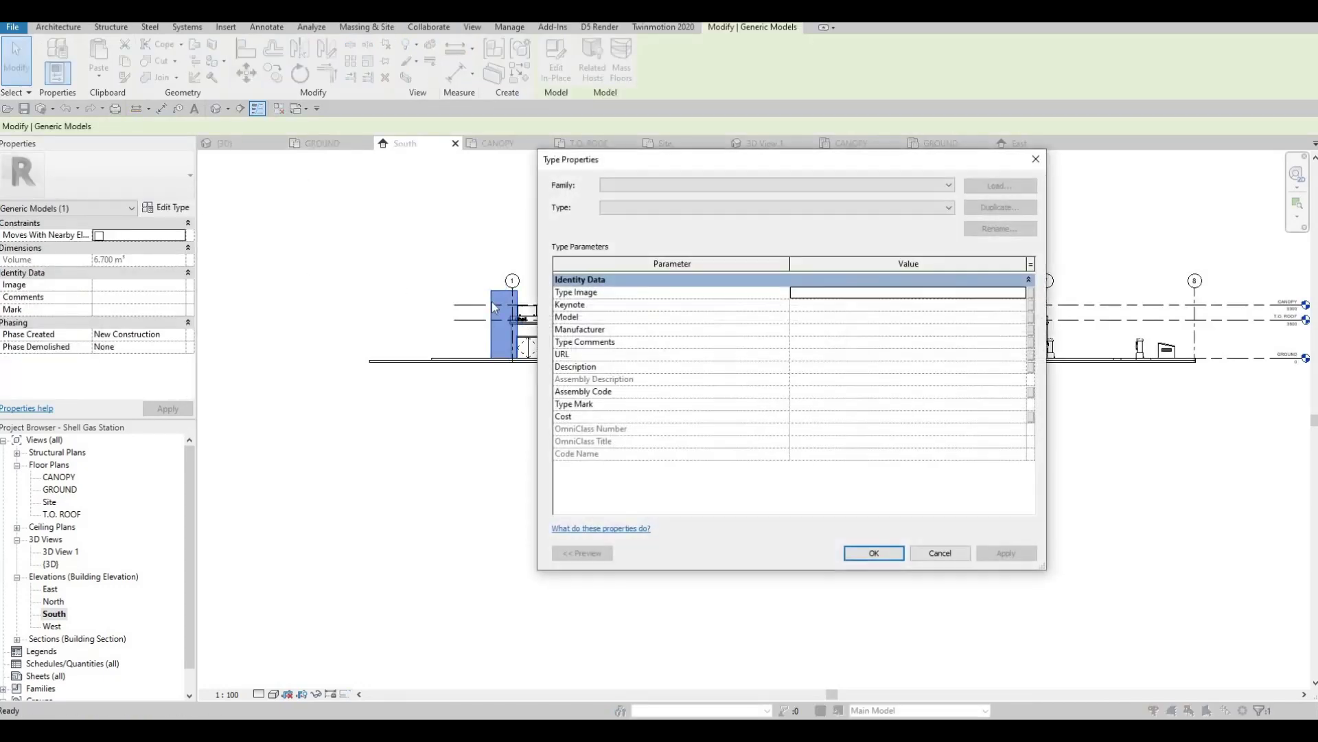
pyautogui.press('Escape')
pyautogui.press('Escape')
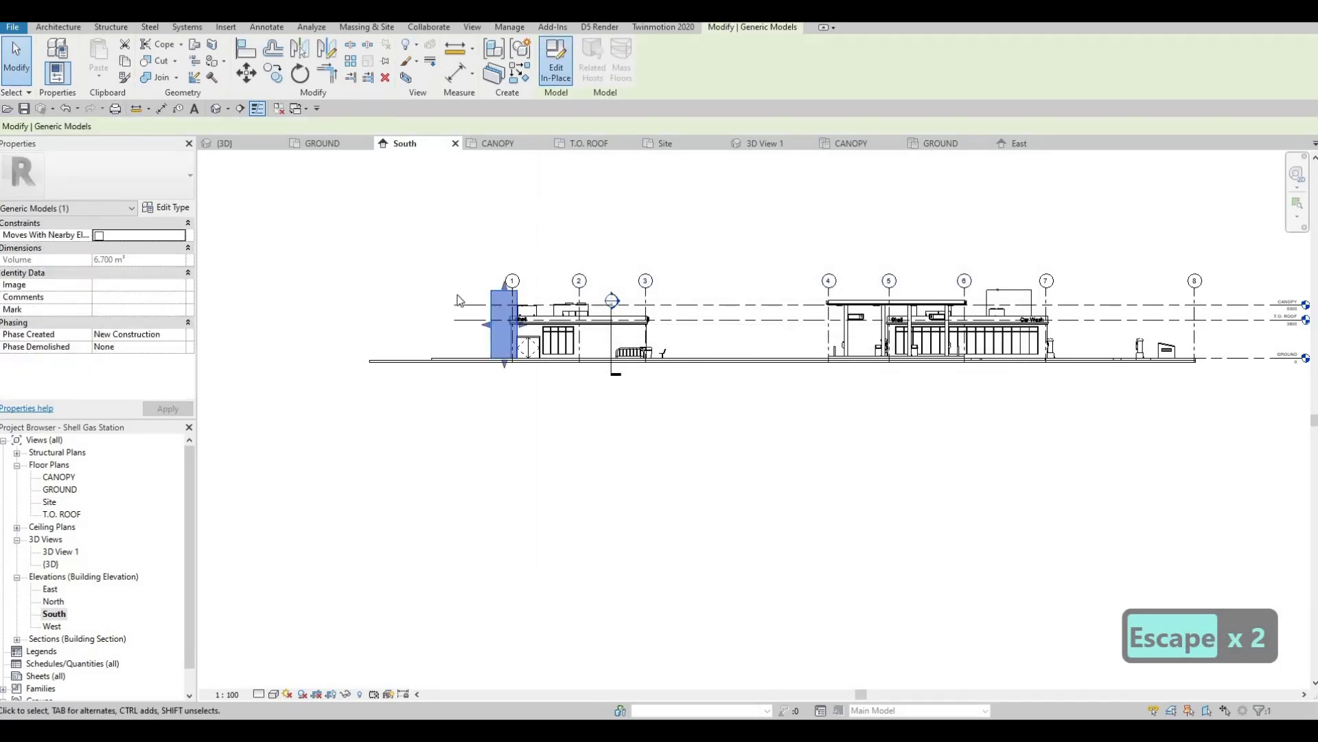
pyautogui.click(488, 295)
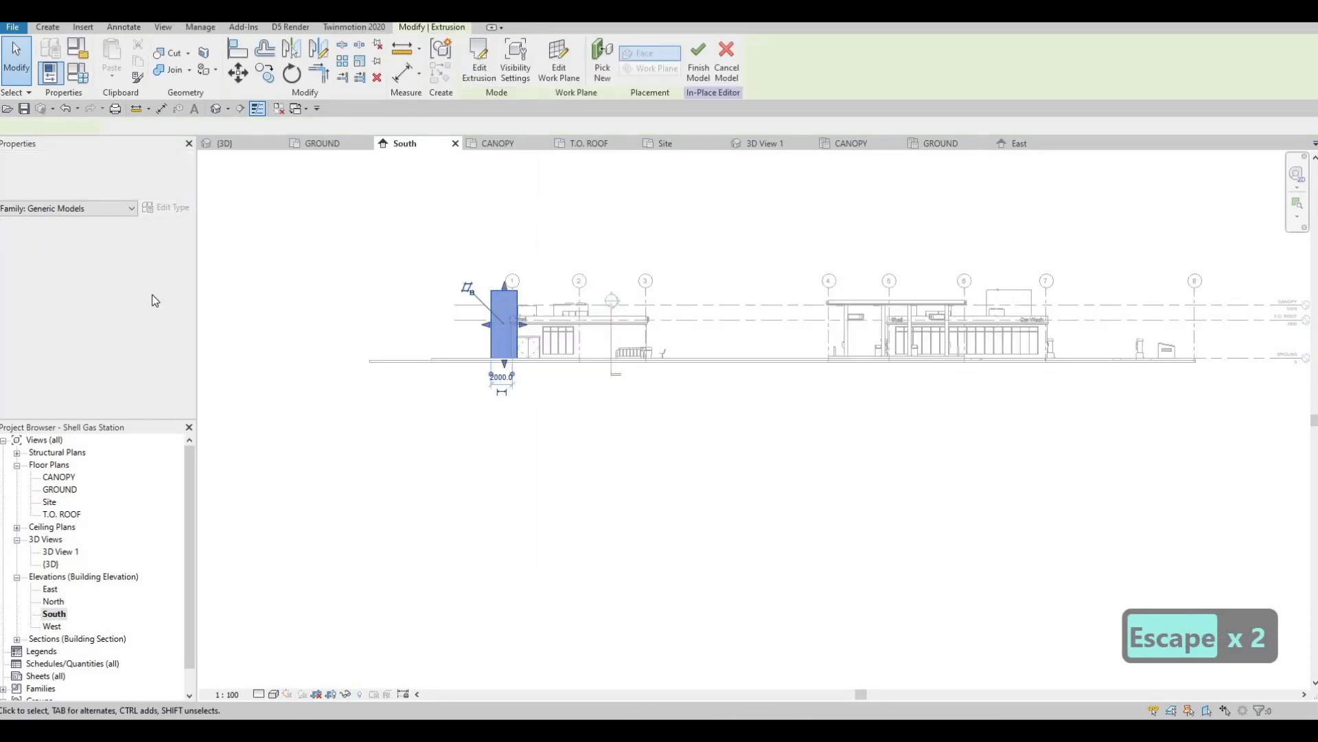
pyautogui.press('Escape')
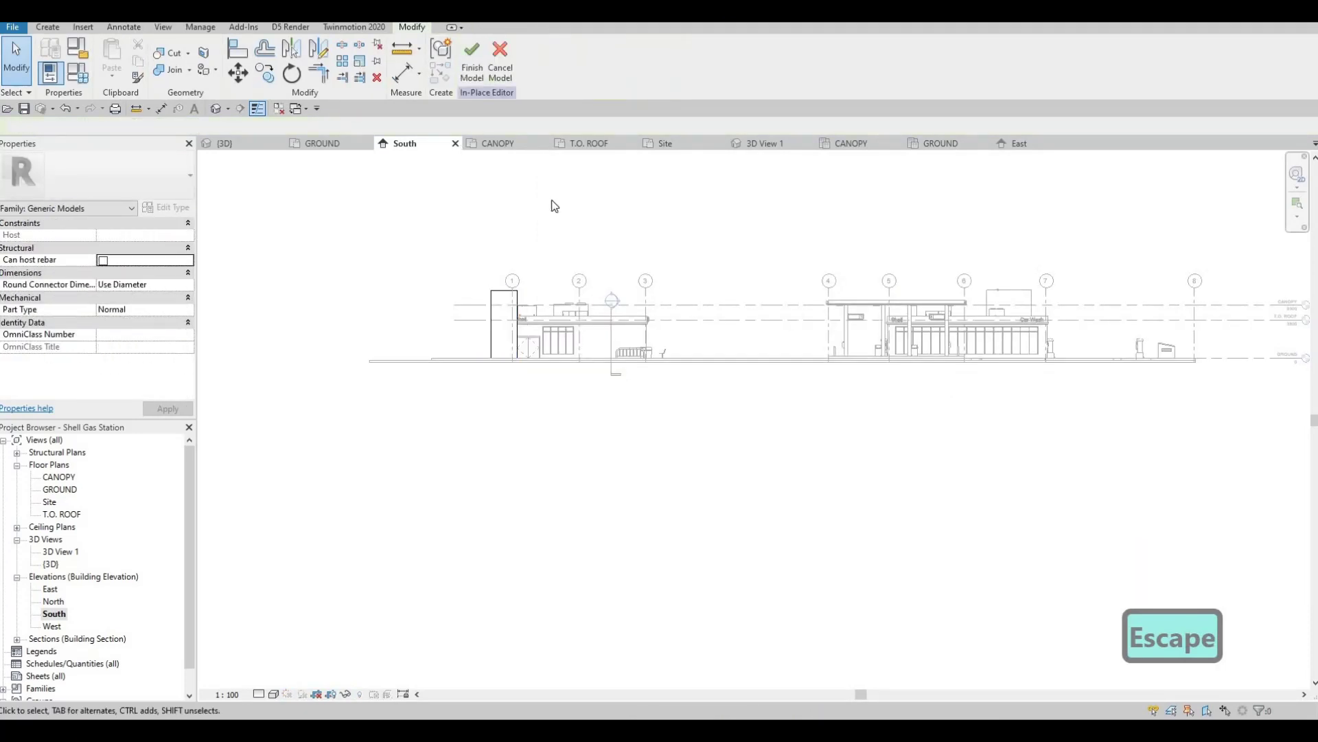
pyautogui.press('Escape')
pyautogui.press('Escape')
# - Orbit the station in the 3D view, then open the South elevation
pyautogui.click(239, 141)
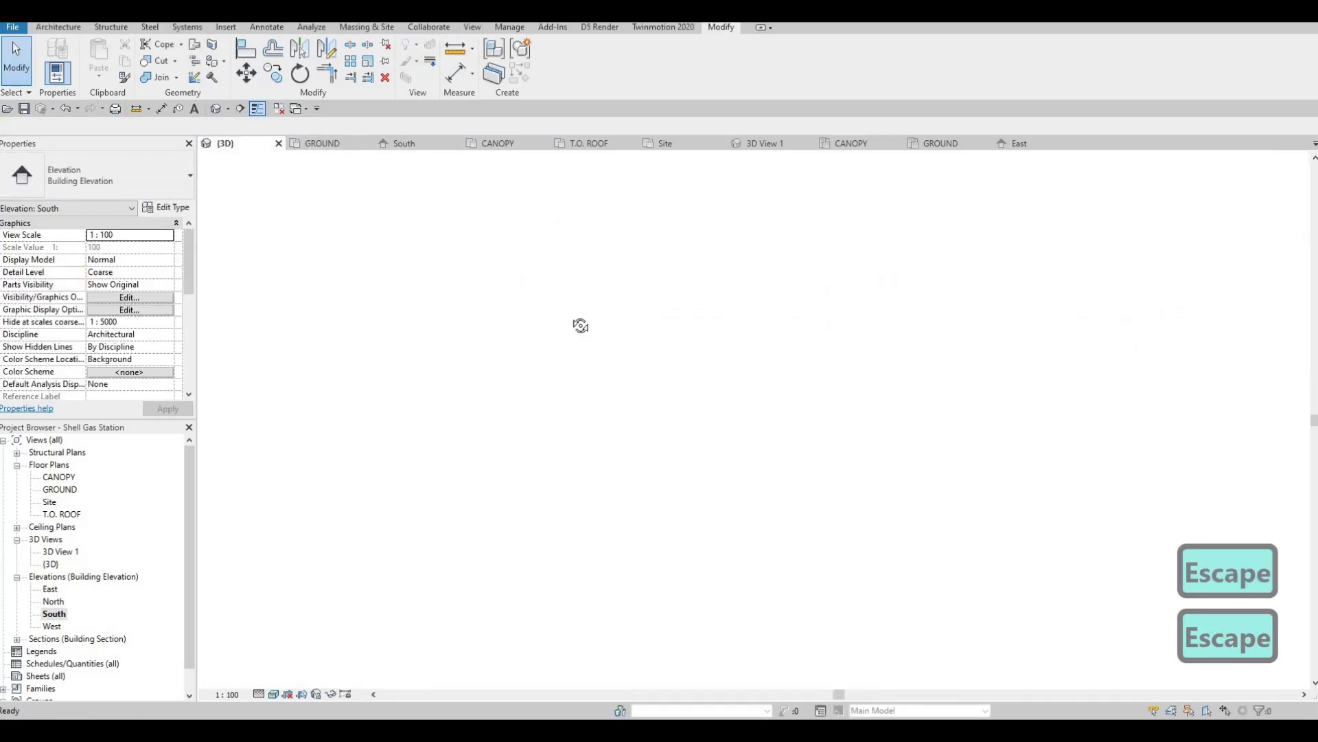
pyautogui.keyDown('shift'); pyautogui.moveTo(568, 313); pyautogui.dragTo(578, 332, button='middle'); pyautogui.keyUp('shift')
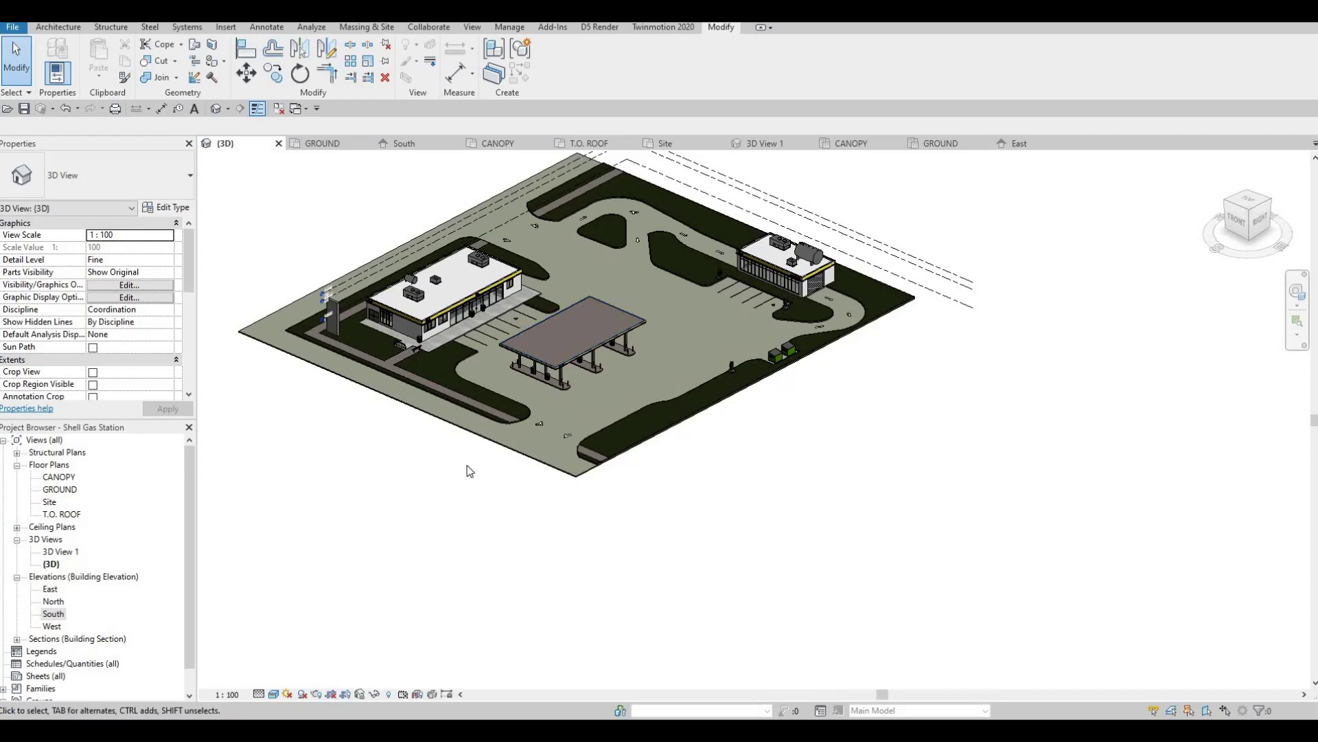
pyautogui.scroll(2, 533, 477)
pyautogui.keyDown('shift'); pyautogui.moveTo(532, 477); pyautogui.dragTo(416, 264, button='middle'); pyautogui.keyUp('shift')
pyautogui.scroll(4, 414, 265)
pyautogui.doubleClick(53, 613)
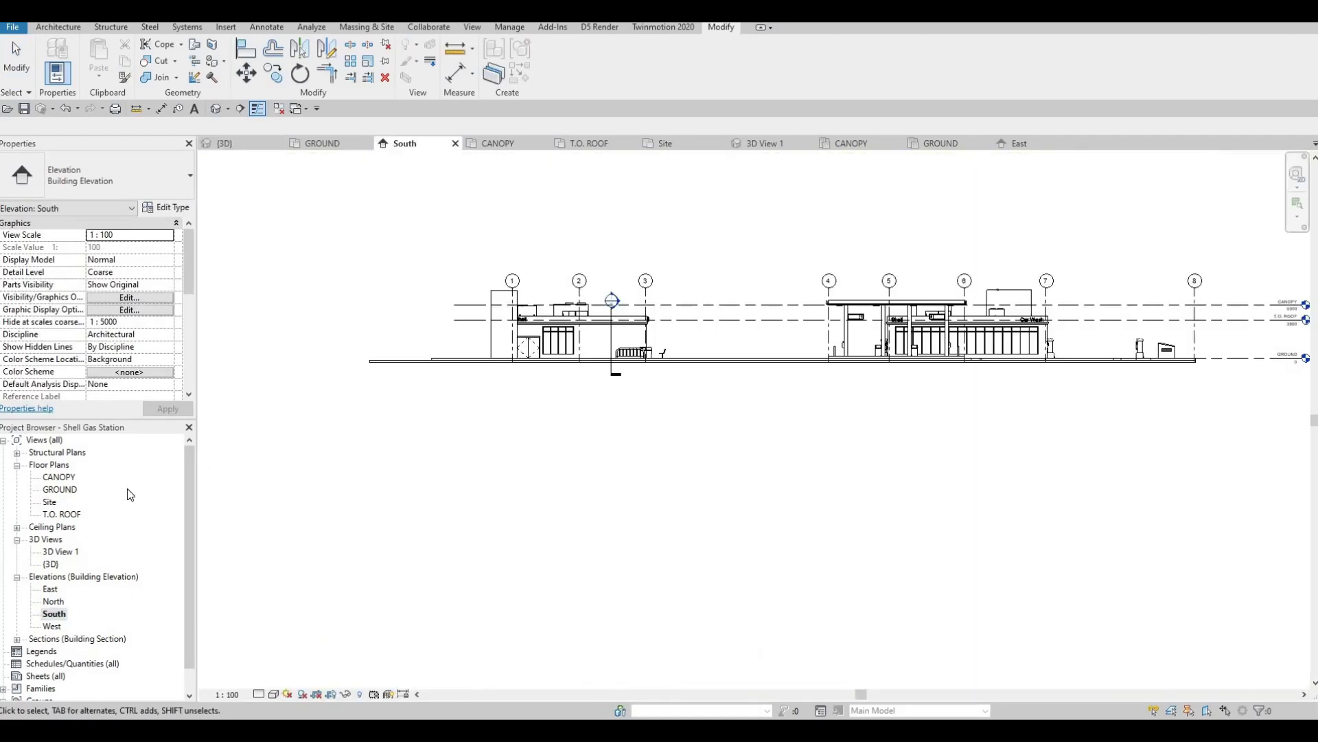
# - Open the CANOPY floor plan and select the storage tank near grid E to inspect it
pyautogui.doubleClick(60, 489)
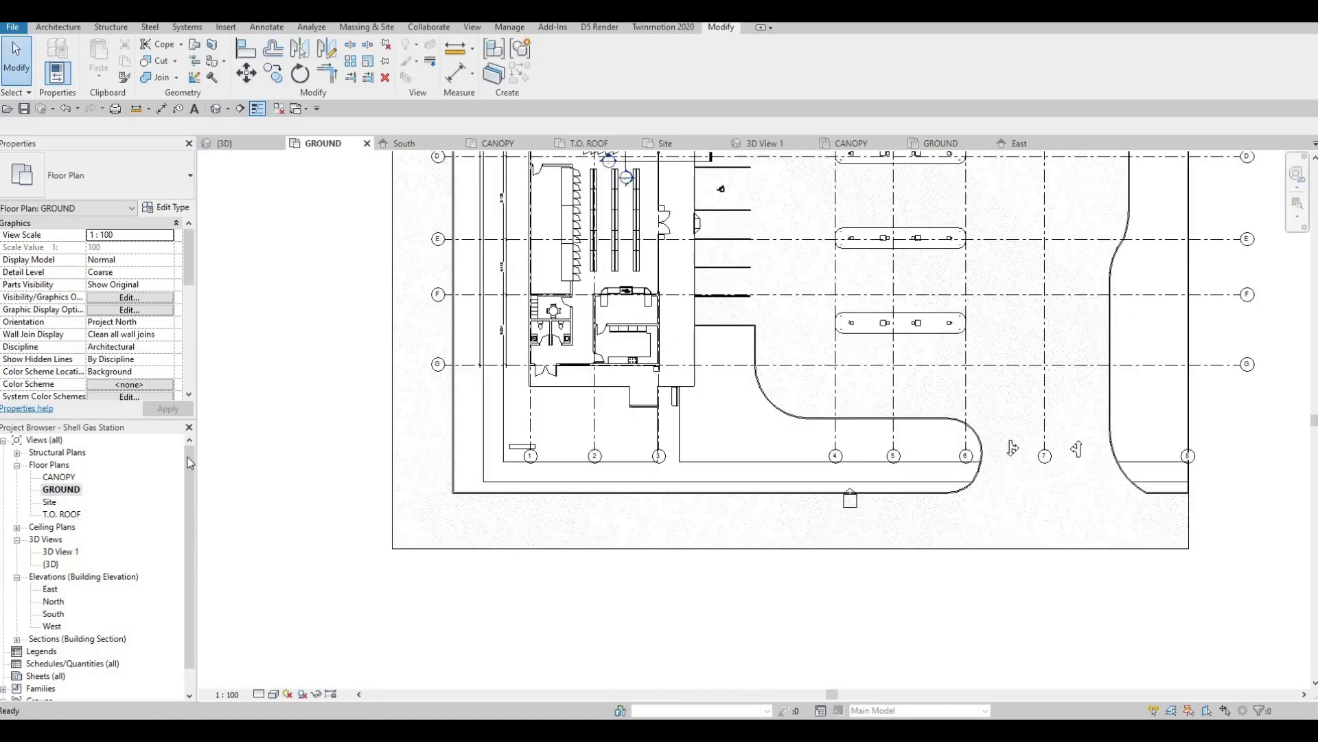
pyautogui.doubleClick(59, 478)
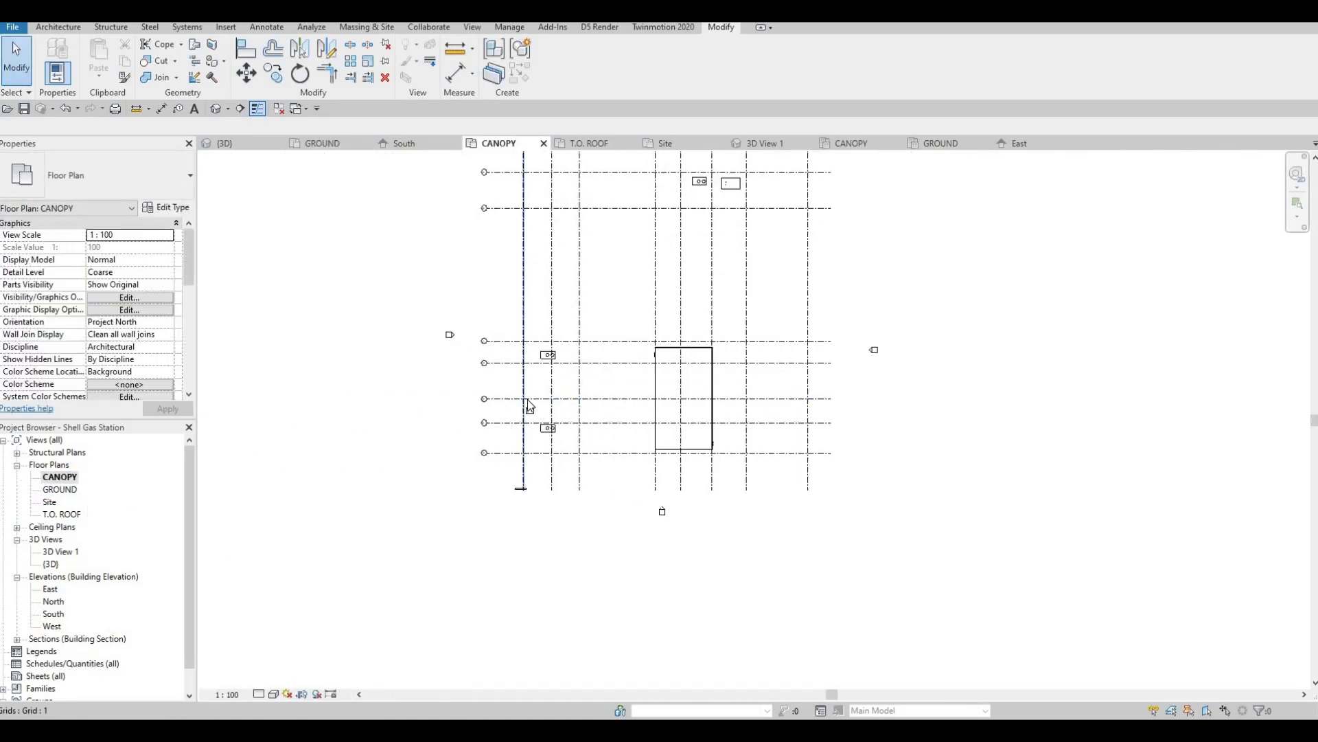
pyautogui.scroll(3, 526, 406)
pyautogui.click(524, 392)
pyautogui.scroll(2, 521, 391)
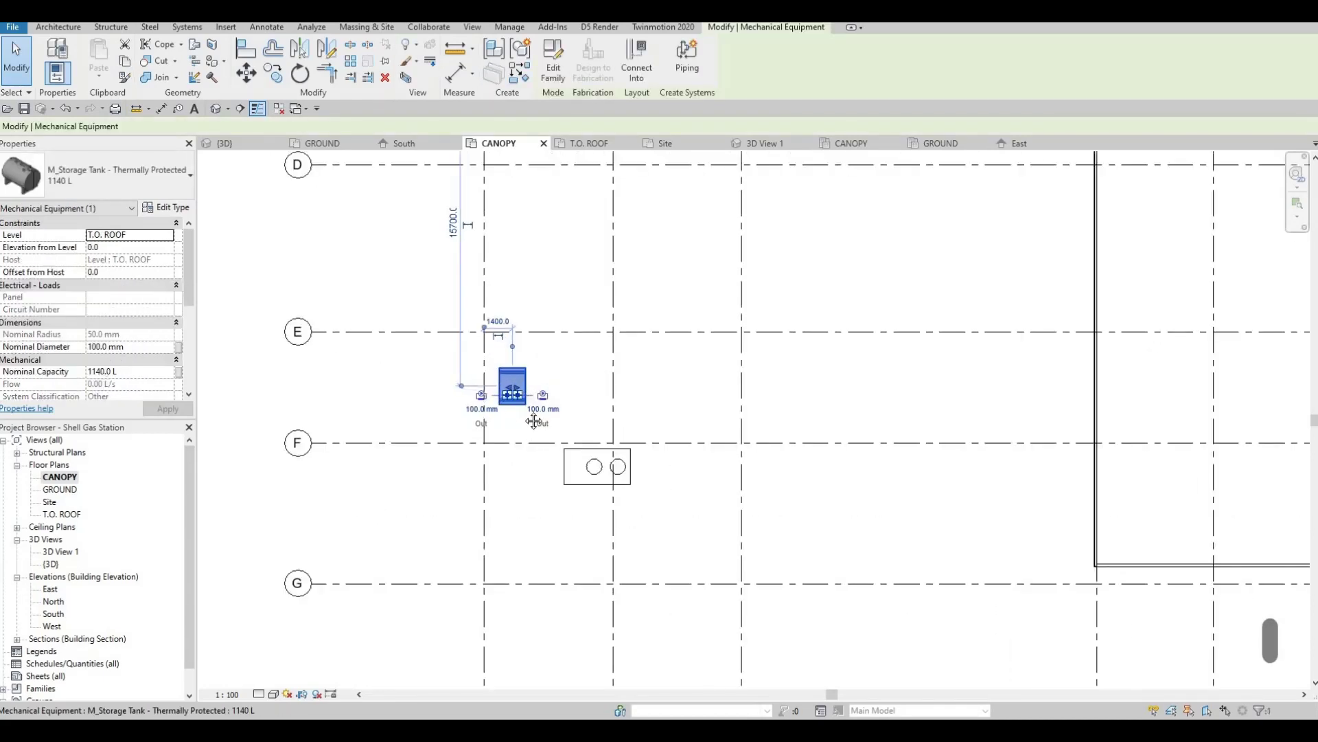
pyautogui.scroll(2, 510, 386)
pyautogui.press('Escape')
pyautogui.press('Escape')
pyautogui.scroll(-1, 489, 414)
pyautogui.scroll(-2, 489, 414)
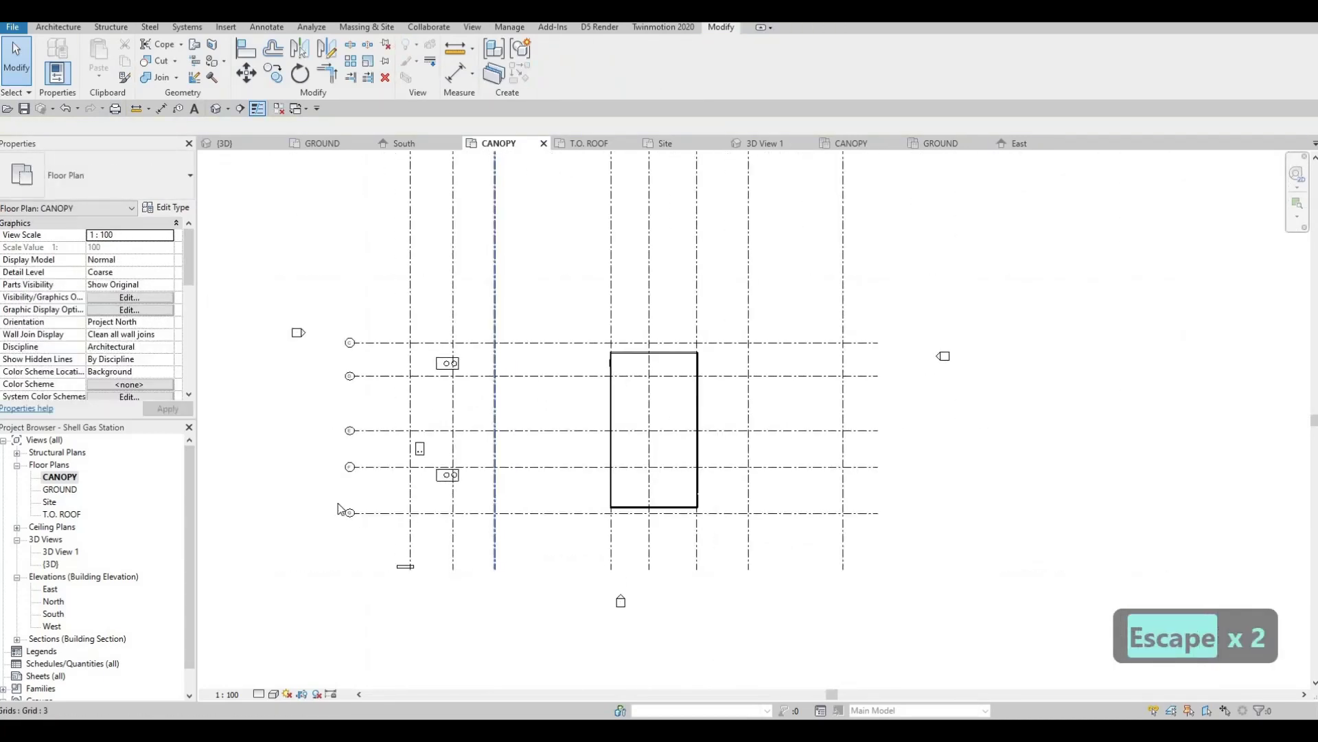
pyautogui.scroll(-2, 547, 385)
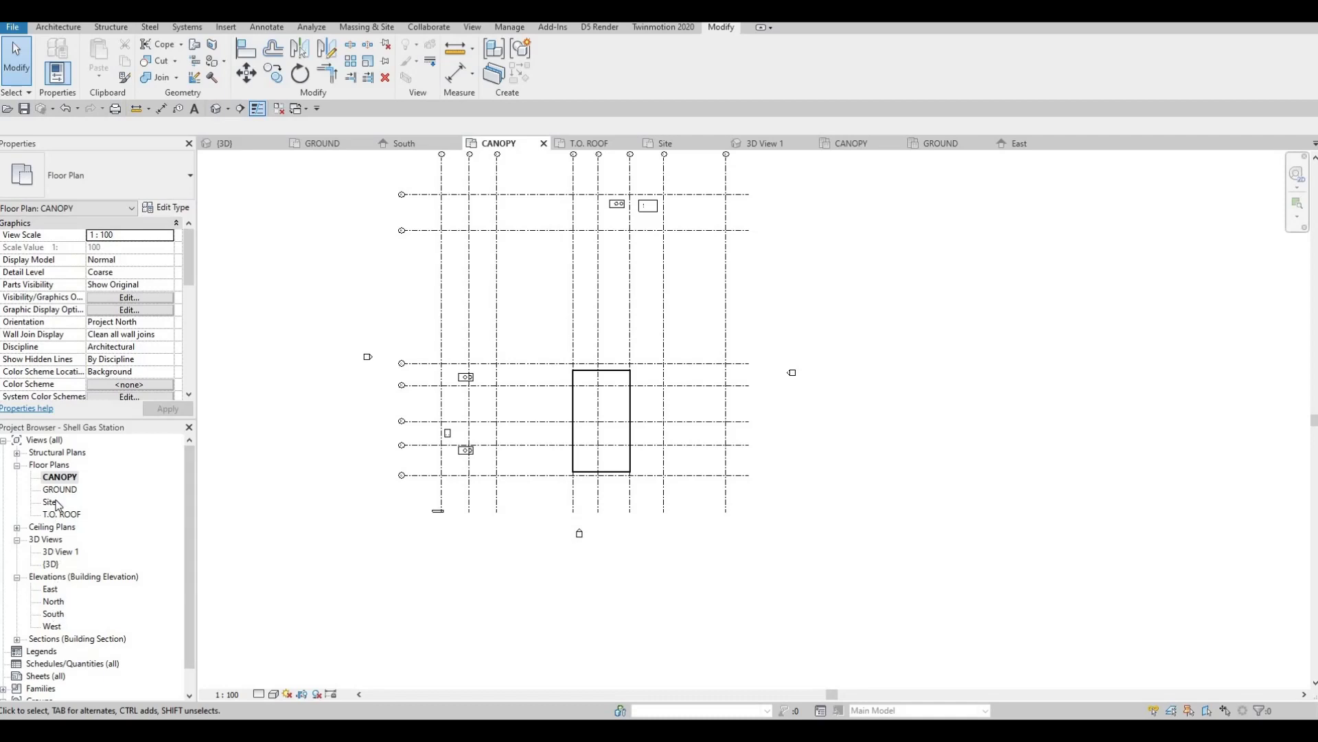
pyautogui.scroll(1, 526, 394)
pyautogui.scroll(3, 495, 502)
pyautogui.scroll(1, 495, 503)
pyautogui.scroll(2, 450, 459)
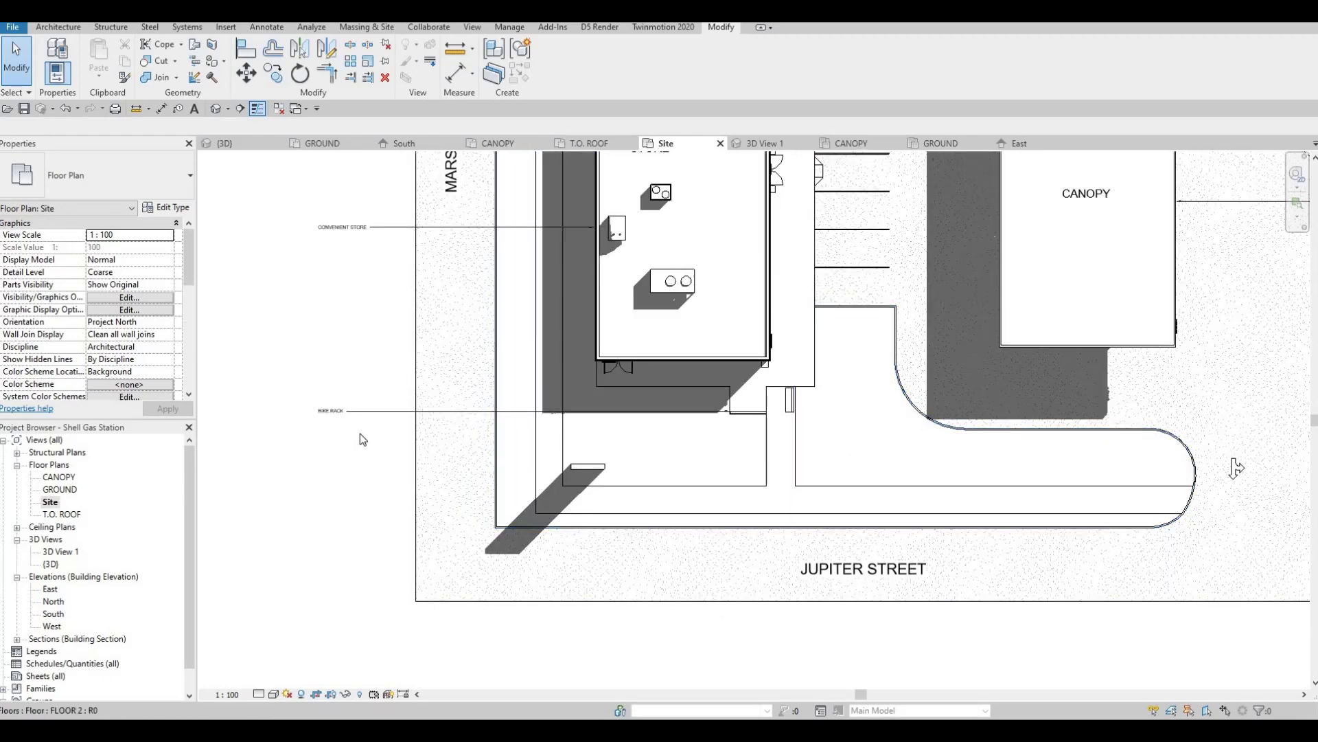
# - Copy the BIKE RACK note with CO to a spot just below the original
pyautogui.press('Escape')
pyautogui.scroll(1, 361, 407)
pyautogui.press('Escape')
pyautogui.click(362, 405)
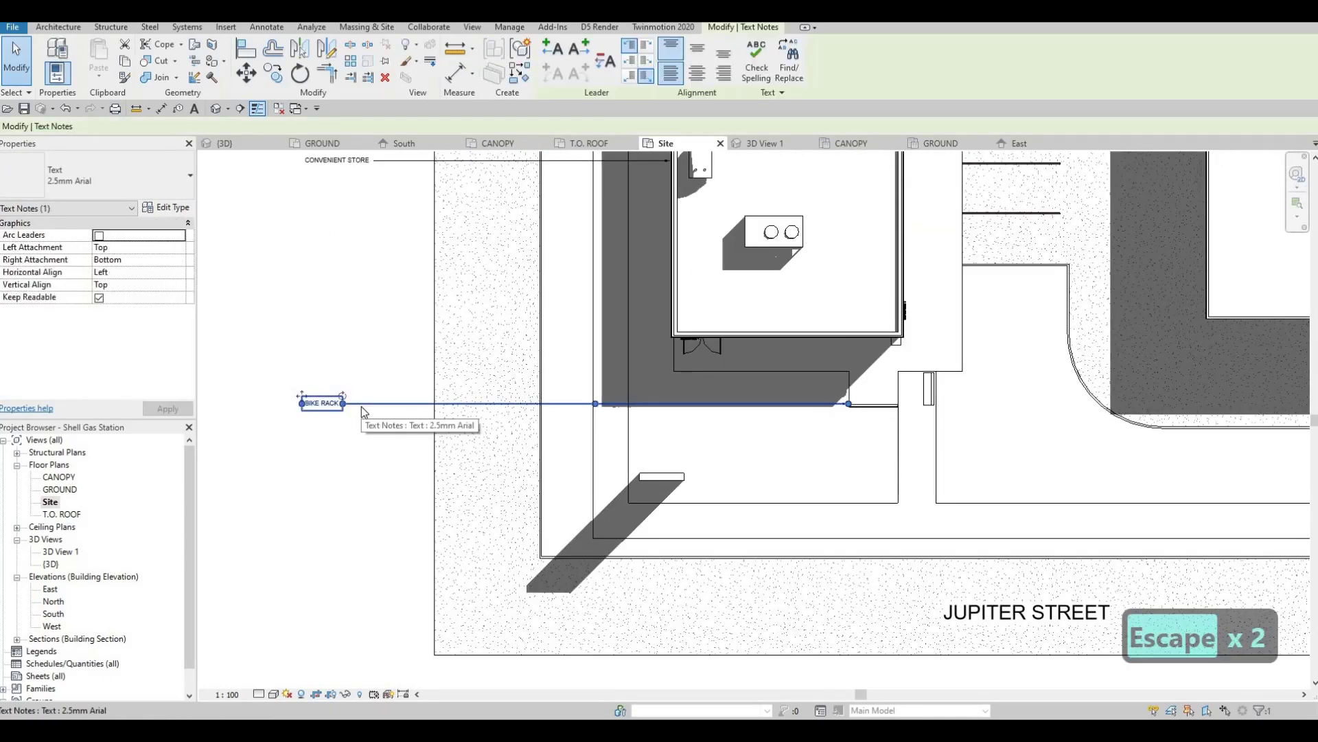
pyautogui.press('c')
pyautogui.press('o')
pyautogui.click(362, 405)
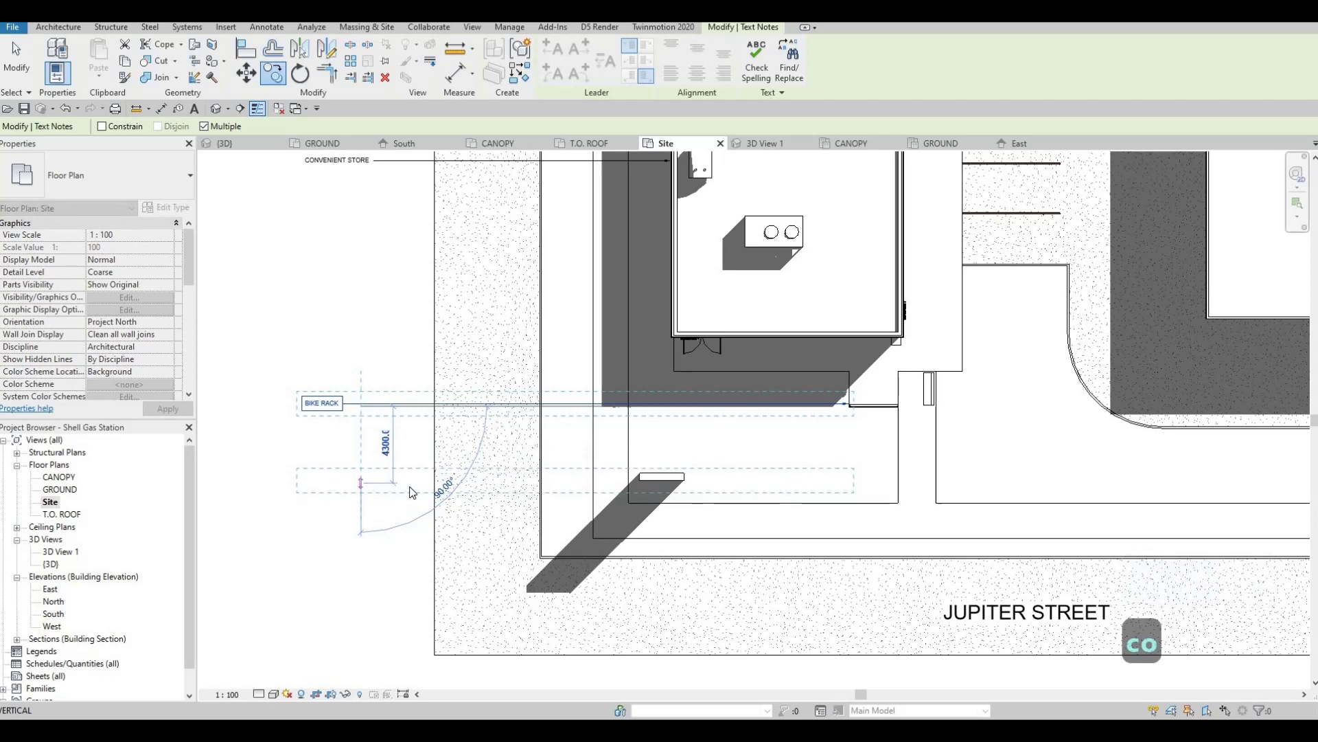
pyautogui.click(387, 493)
pyautogui.press('Escape')
pyautogui.press('Escape')
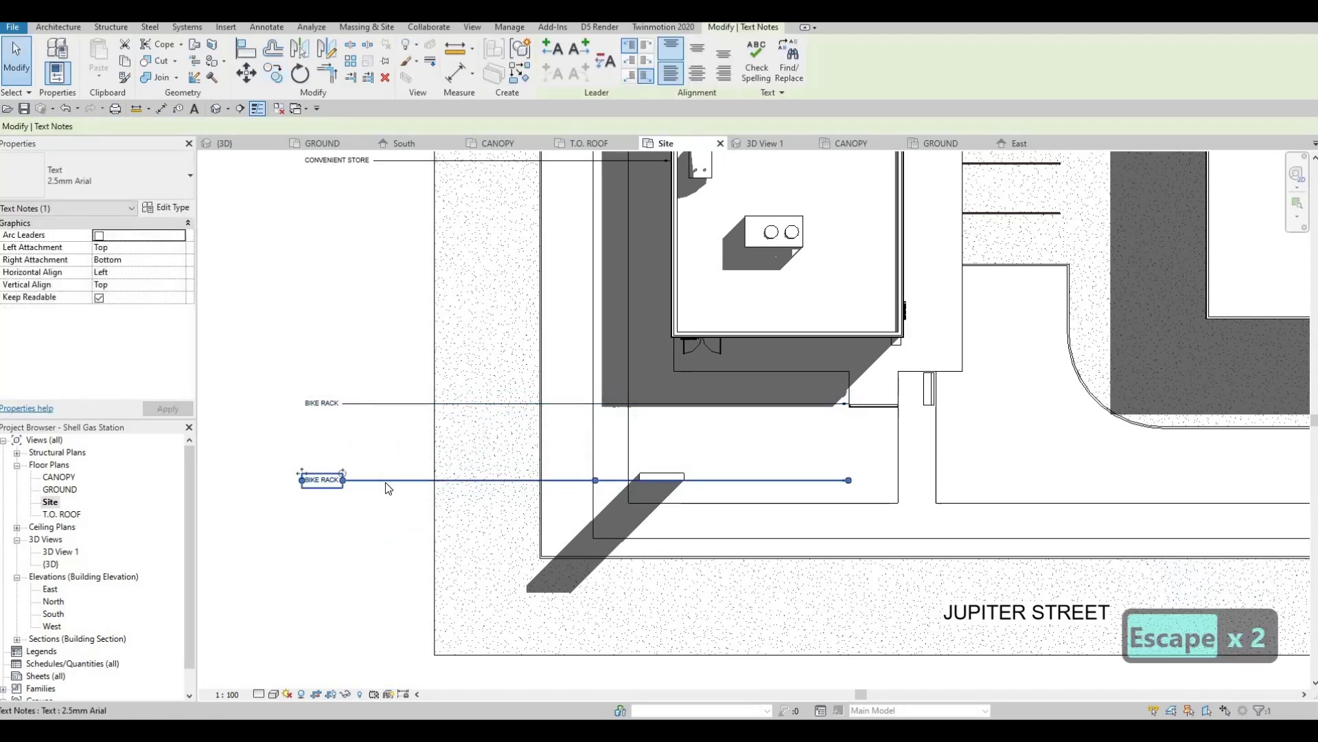
# - Drag the copied note's leader end onto the small sign
pyautogui.press('Up')
pyautogui.press('Up')
pyautogui.press('Escape')
pyautogui.press('Escape')
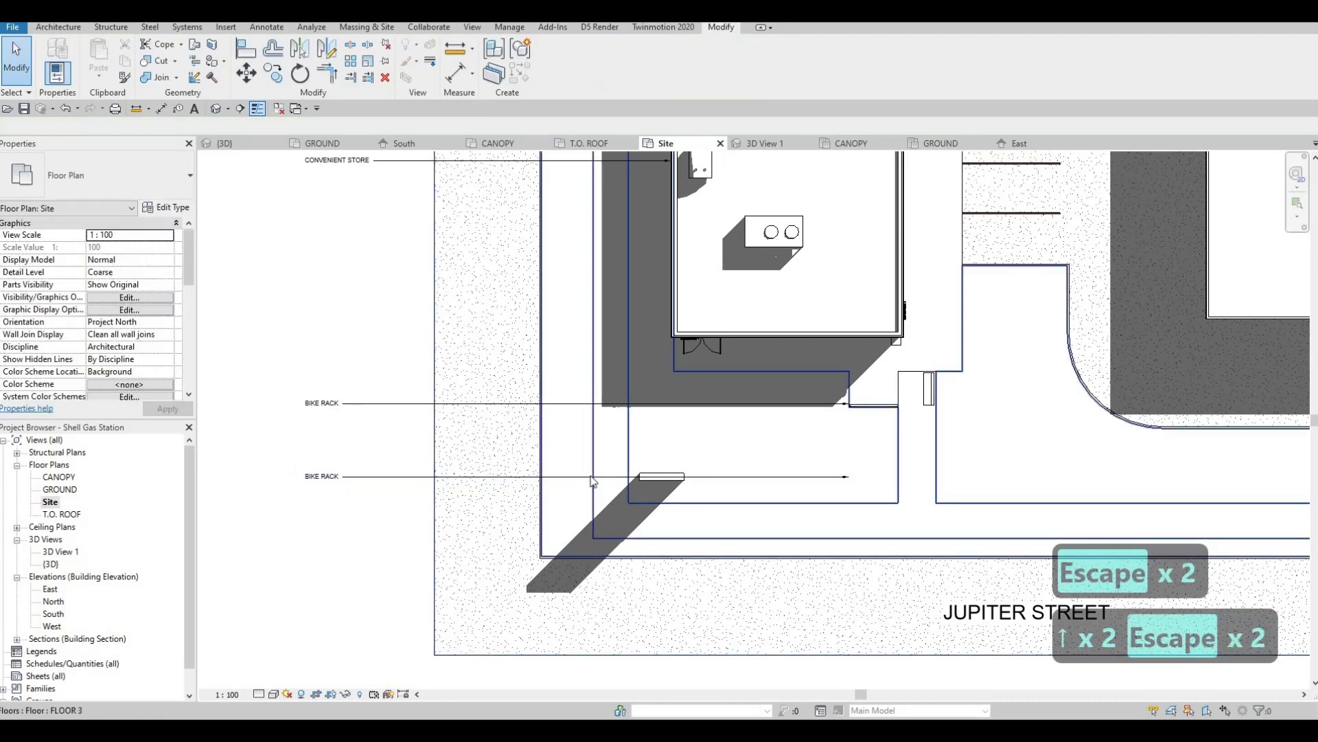
pyautogui.click(851, 483)
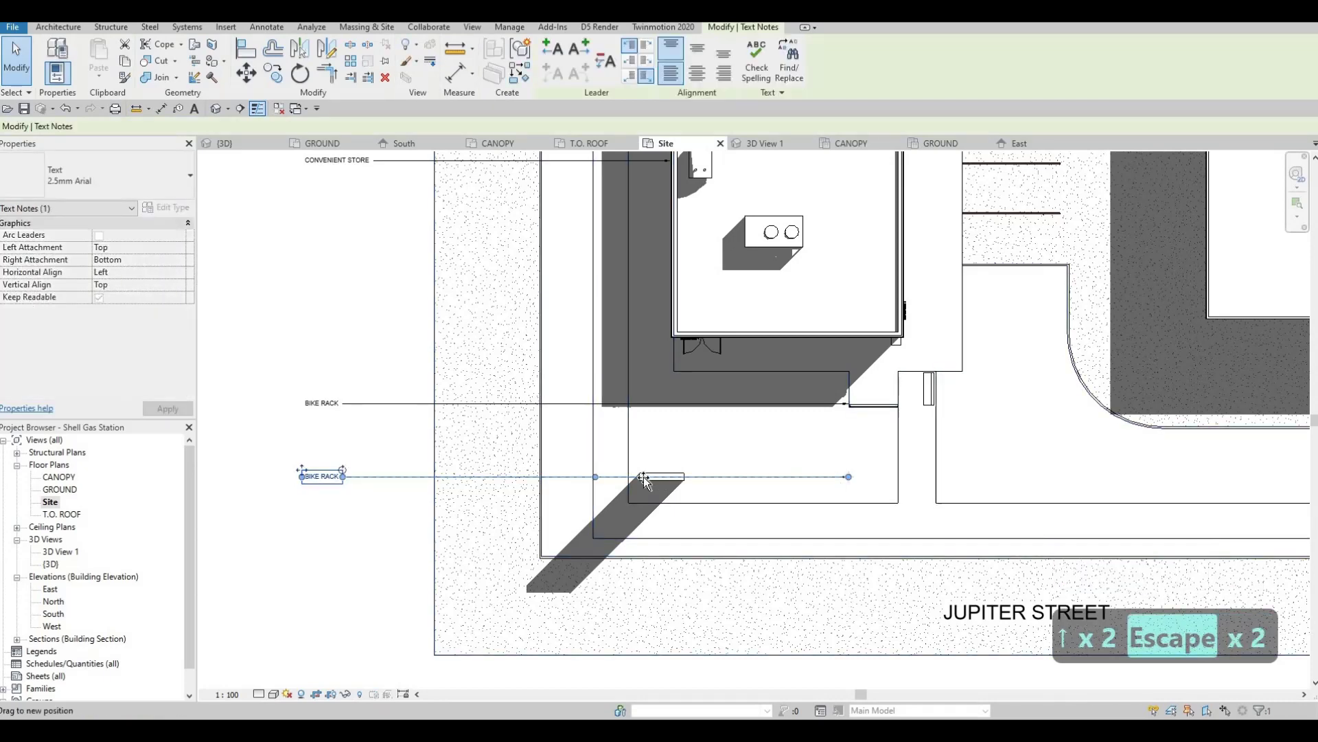
pyautogui.moveTo(633, 476); pyautogui.dragTo(635, 475)
pyautogui.scroll(5, 630, 479)
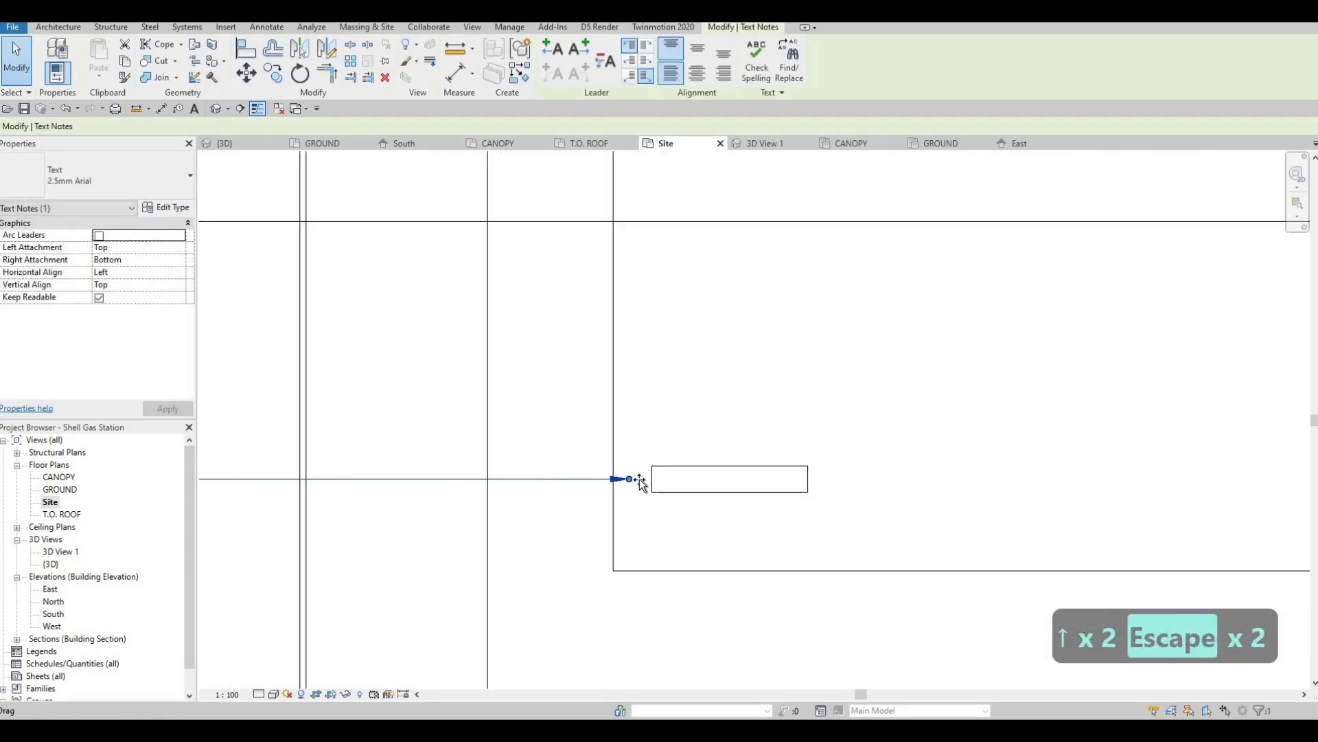
pyautogui.scroll(-5, 645, 480)
pyautogui.press('Escape')
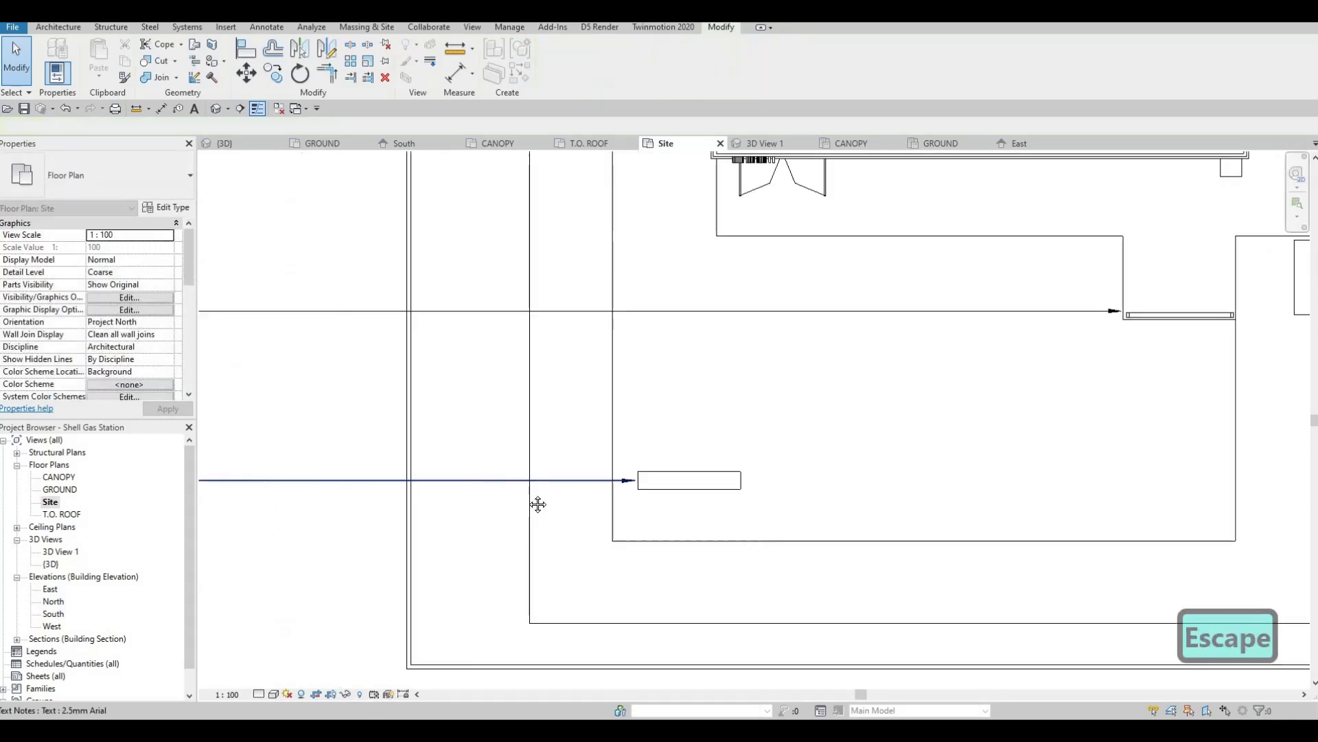
pyautogui.scroll(-3, 639, 505)
pyautogui.scroll(3, 449, 491)
pyautogui.press('Escape')
# - Change the copied note's text to SHELL SIGNAGE
pyautogui.click(427, 482)
pyautogui.hotkey('ctrl', 'a')
pyautogui.write('she')
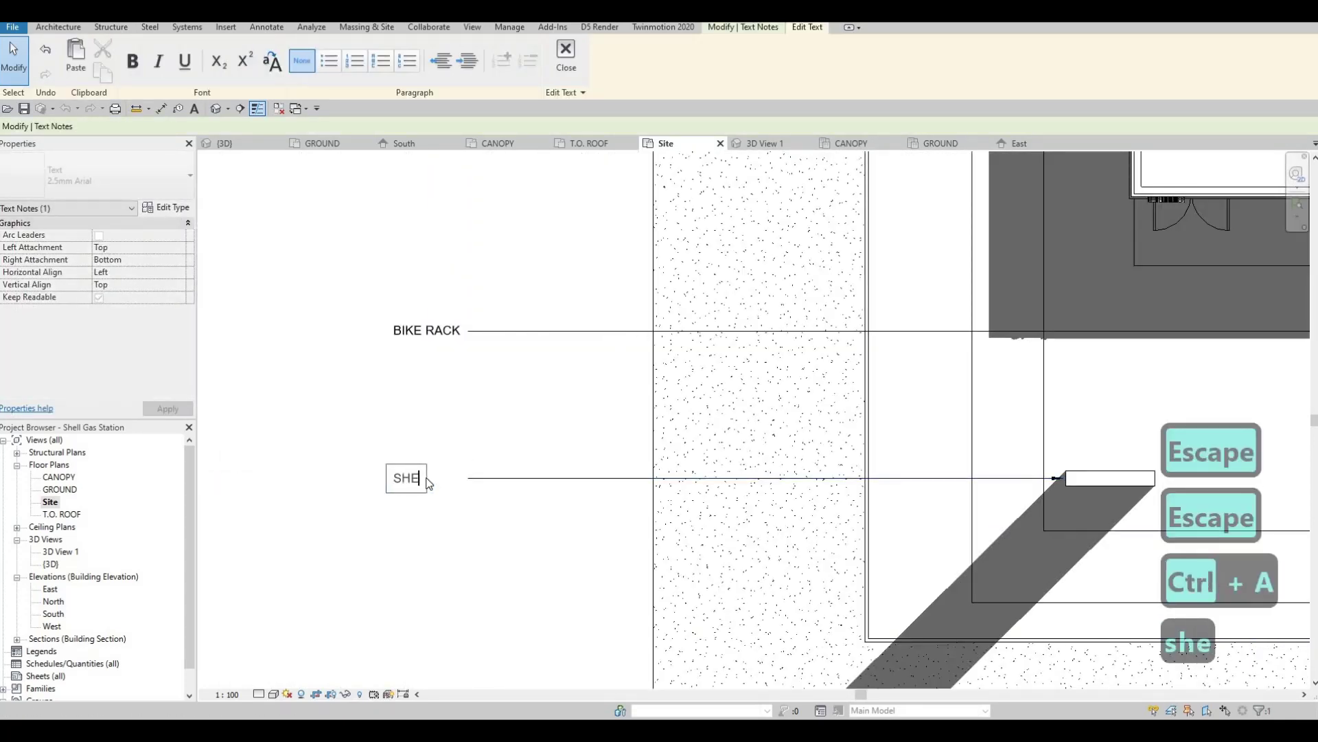
pyautogui.write('ll signa')
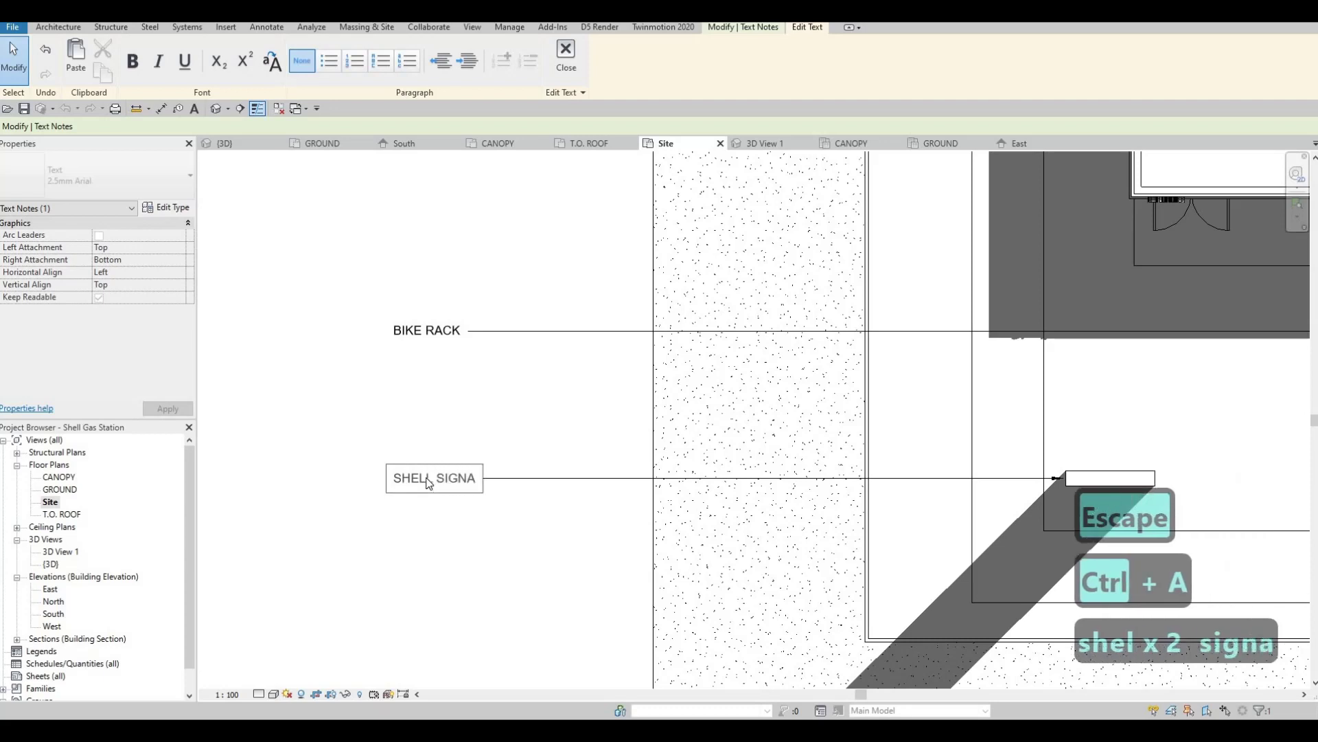
pyautogui.write('GE')
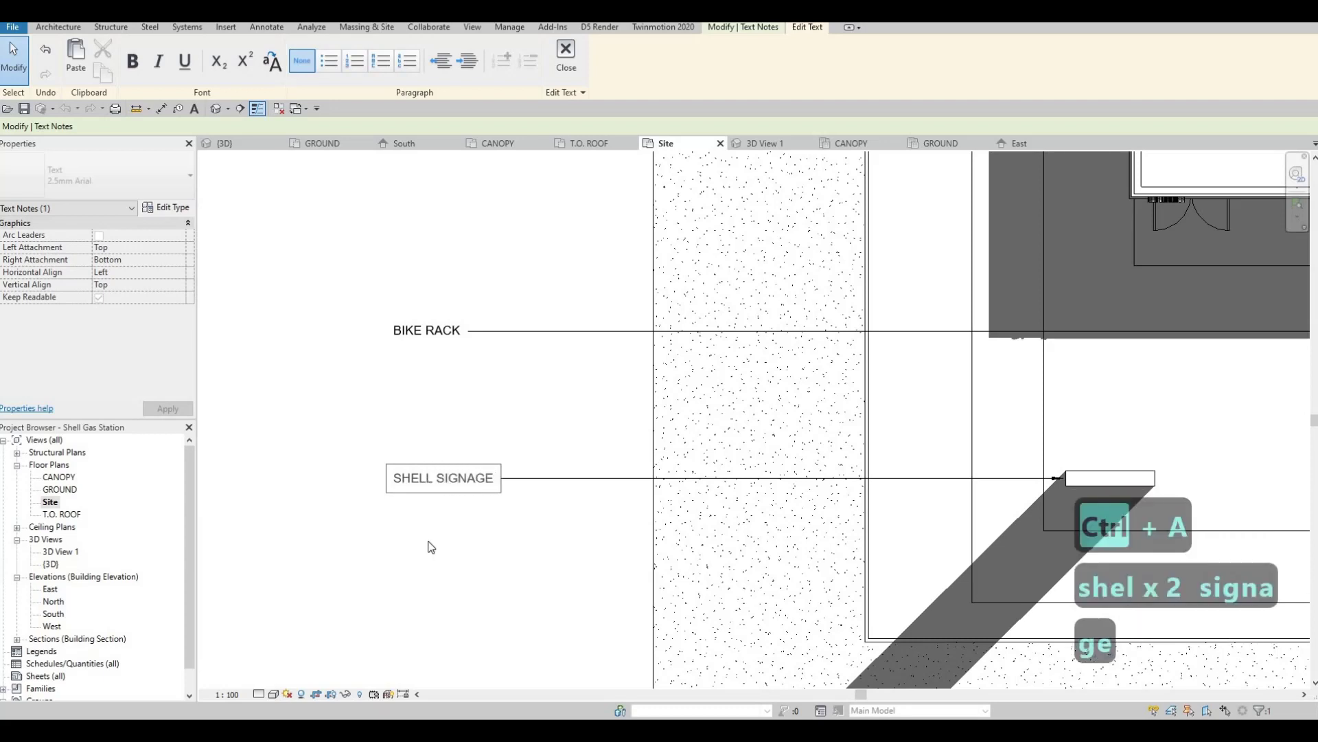
pyautogui.click(436, 530)
pyautogui.scroll(-3, 583, 546)
pyautogui.scroll(-1, 507, 536)
pyautogui.press('Escape')
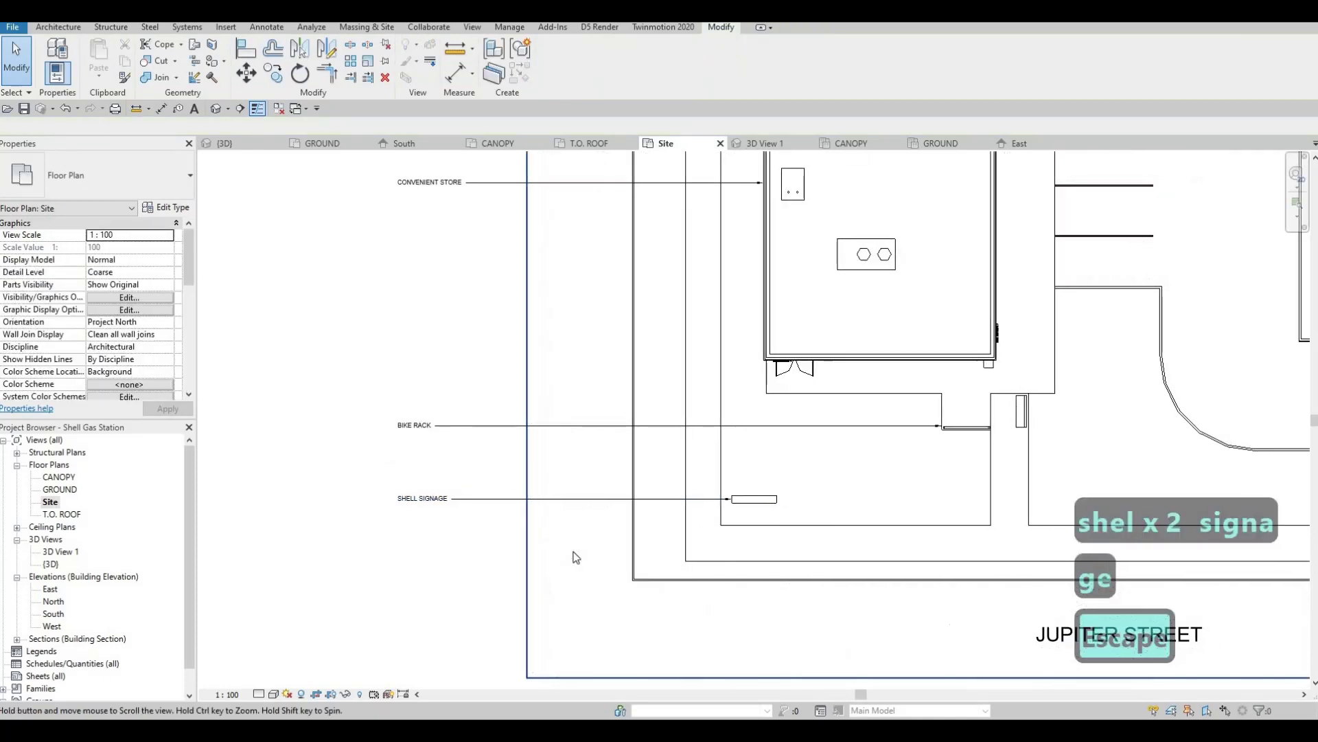
pyautogui.scroll(-3, 501, 485)
pyautogui.scroll(3, 514, 492)
pyautogui.scroll(2, 494, 508)
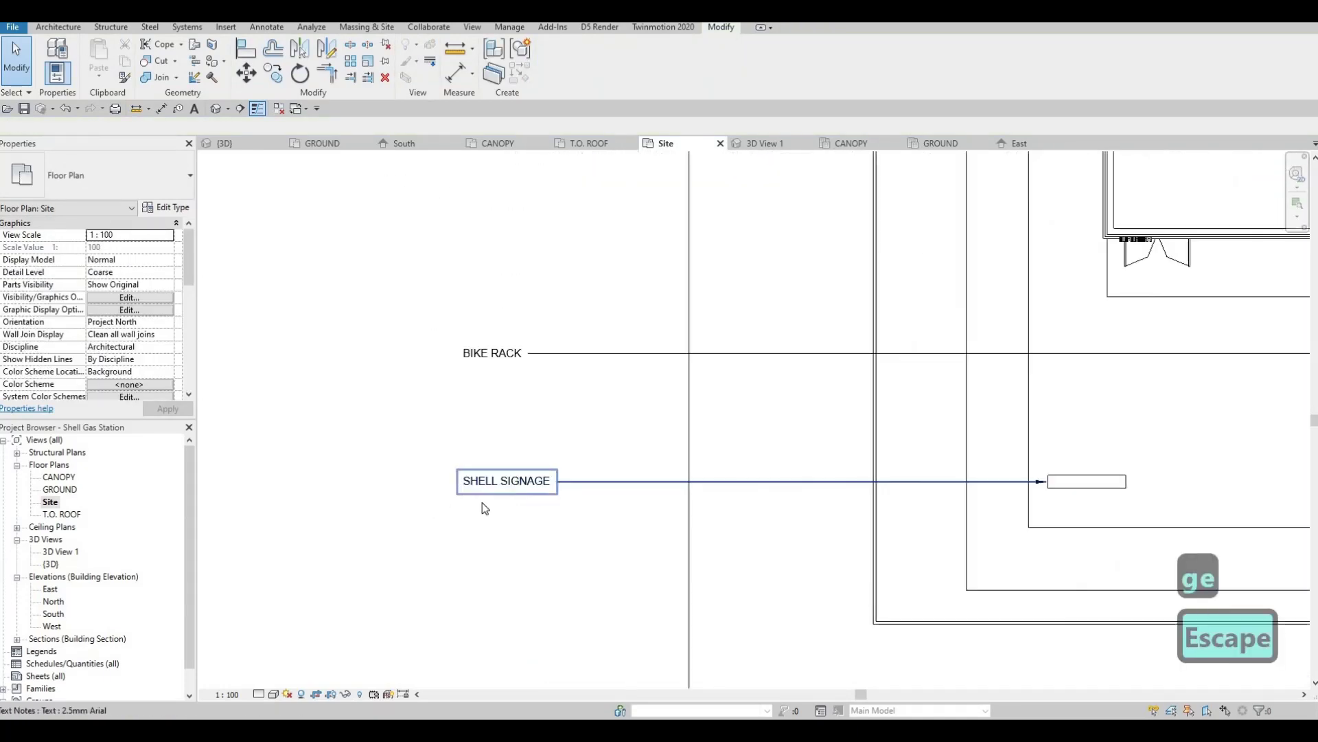
pyautogui.scroll(-2, 493, 507)
pyautogui.scroll(-3, 608, 530)
pyautogui.scroll(-2, 591, 464)
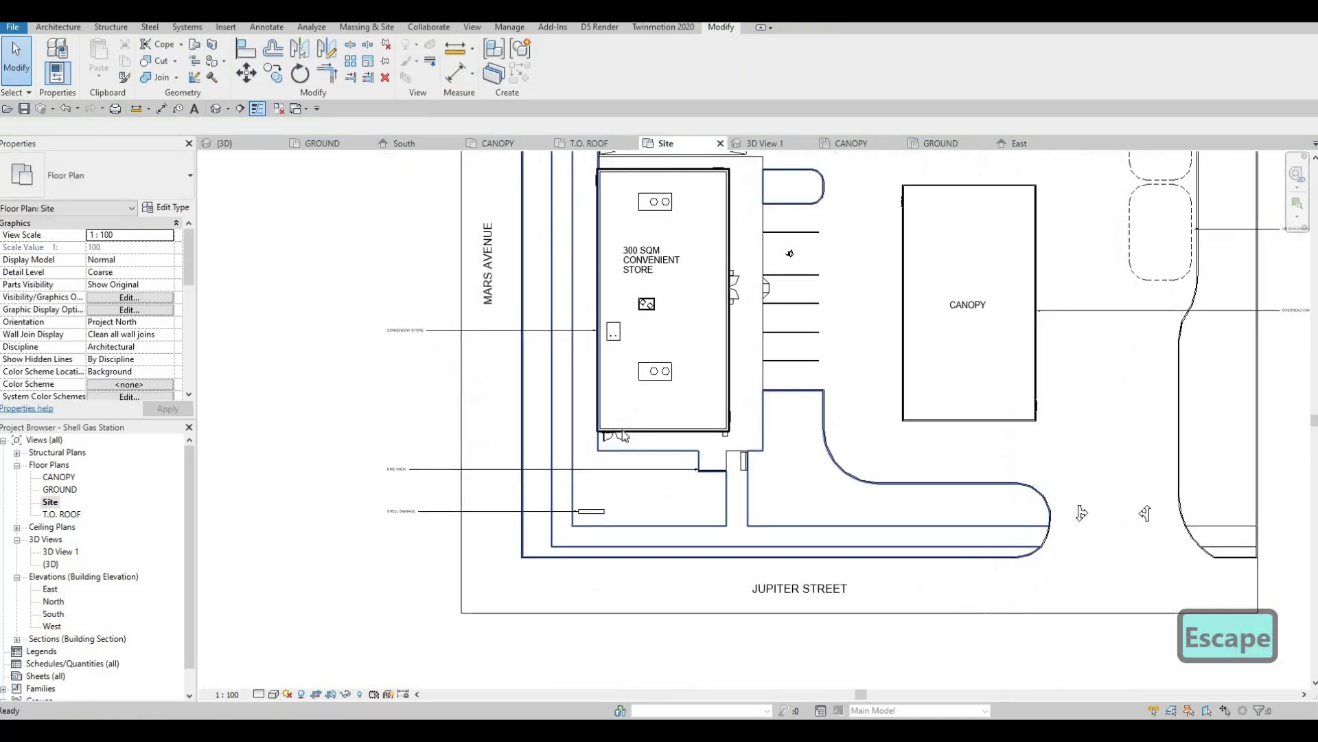
pyautogui.scroll(2, 624, 434)
pyautogui.scroll(2, 508, 473)
pyautogui.scroll(-2, 508, 475)
pyautogui.scroll(-2, 560, 495)
pyautogui.scroll(-2, 575, 534)
pyautogui.scroll(1, 593, 520)
pyautogui.scroll(-1, 614, 507)
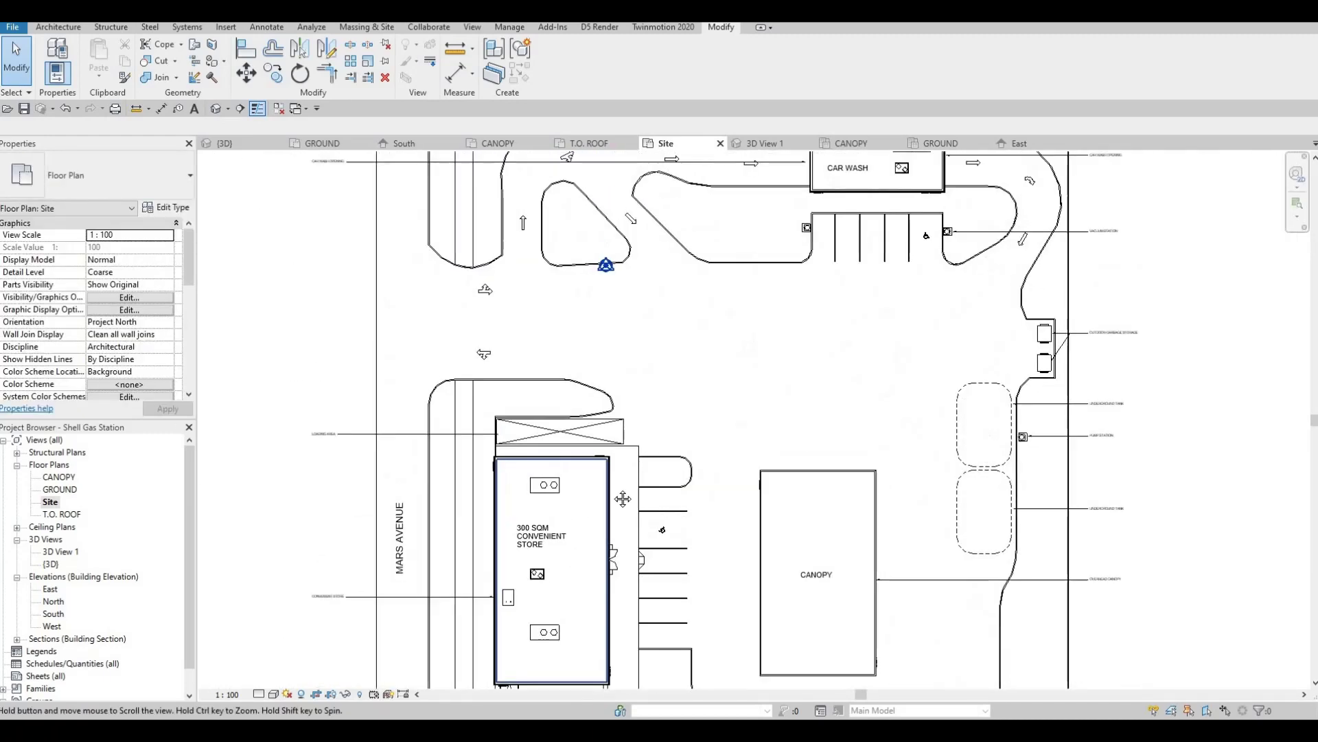
pyautogui.scroll(-2, 613, 507)
pyautogui.scroll(-1, 536, 515)
pyautogui.scroll(1, 422, 532)
pyautogui.scroll(2, 577, 535)
pyautogui.scroll(2, 711, 534)
pyautogui.scroll(1, 618, 505)
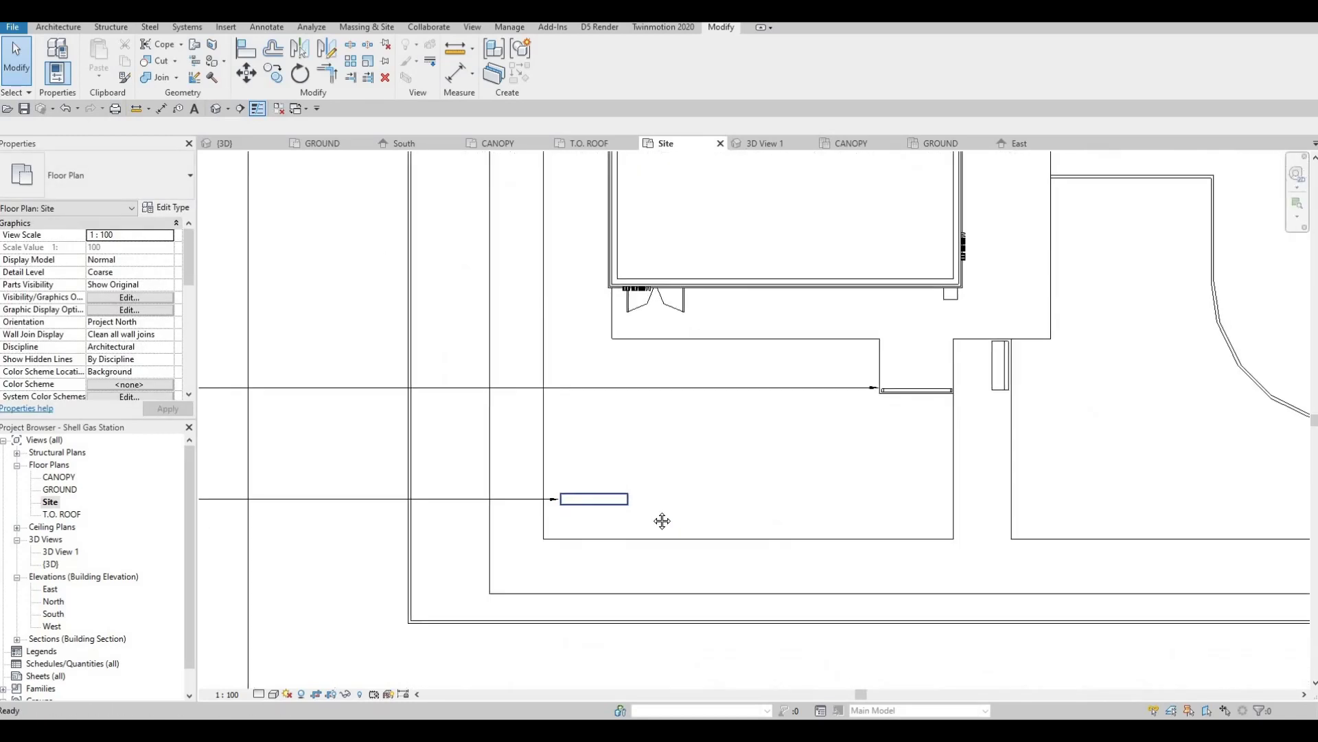
pyautogui.scroll(-3, 653, 515)
pyautogui.scroll(1, 669, 517)
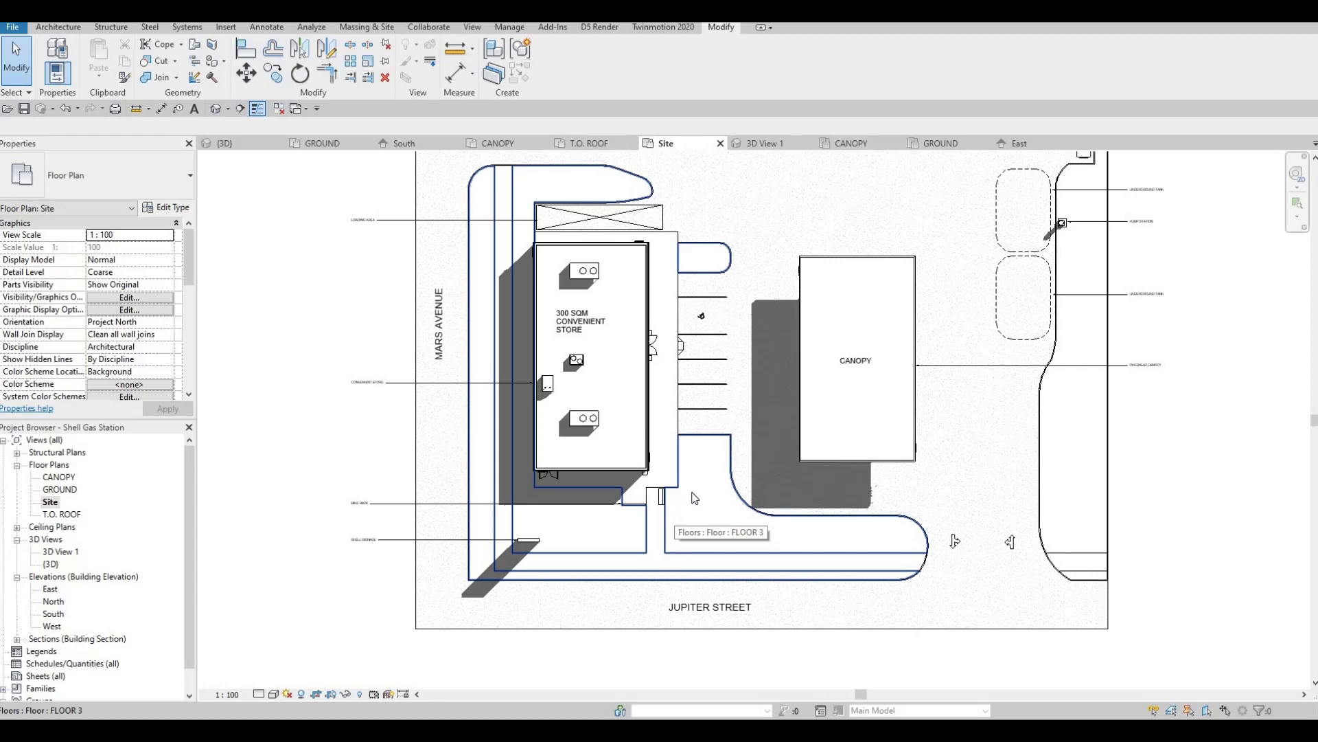
pyautogui.scroll(-2, 711, 515)
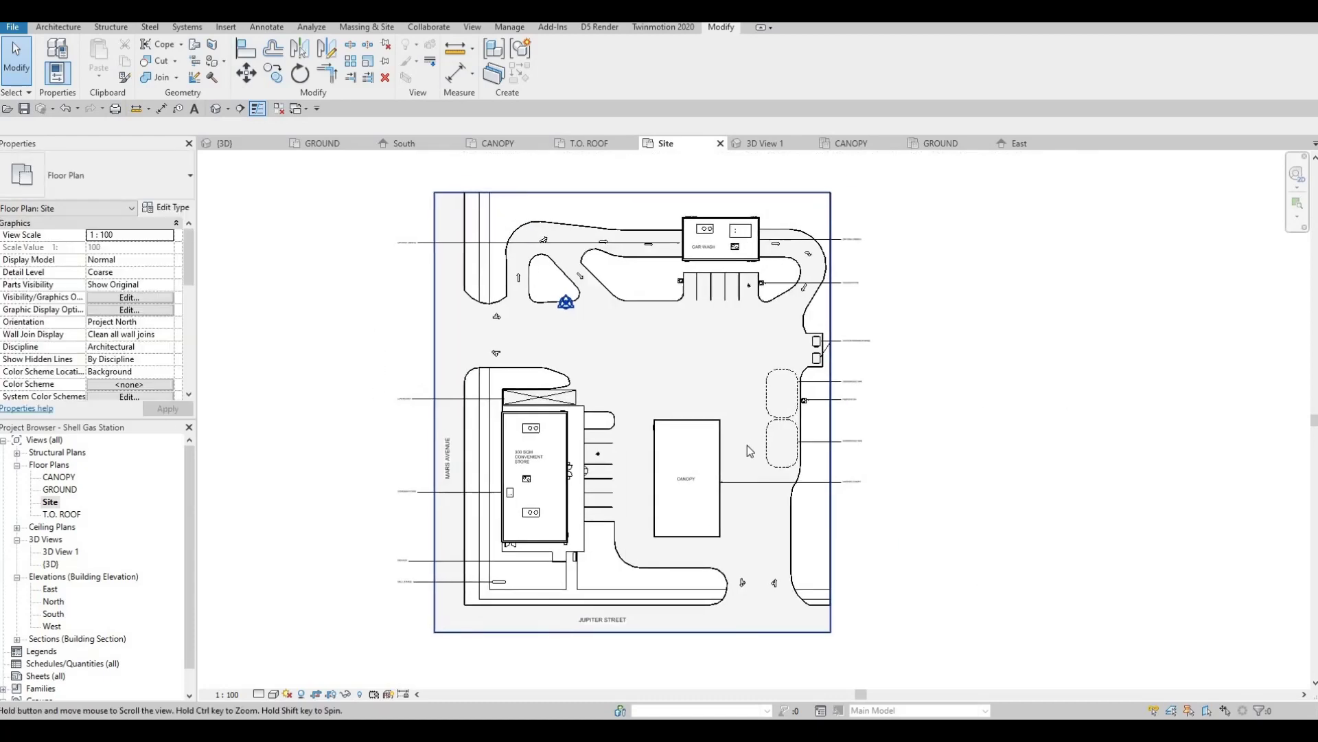
pyautogui.scroll(2, 721, 433)
pyautogui.scroll(2, 708, 422)
pyautogui.scroll(1, 692, 432)
pyautogui.scroll(-3, 669, 484)
pyautogui.scroll(-2, 628, 494)
pyautogui.scroll(1, 613, 467)
pyautogui.scroll(-1, 625, 315)
pyautogui.scroll(2, 650, 297)
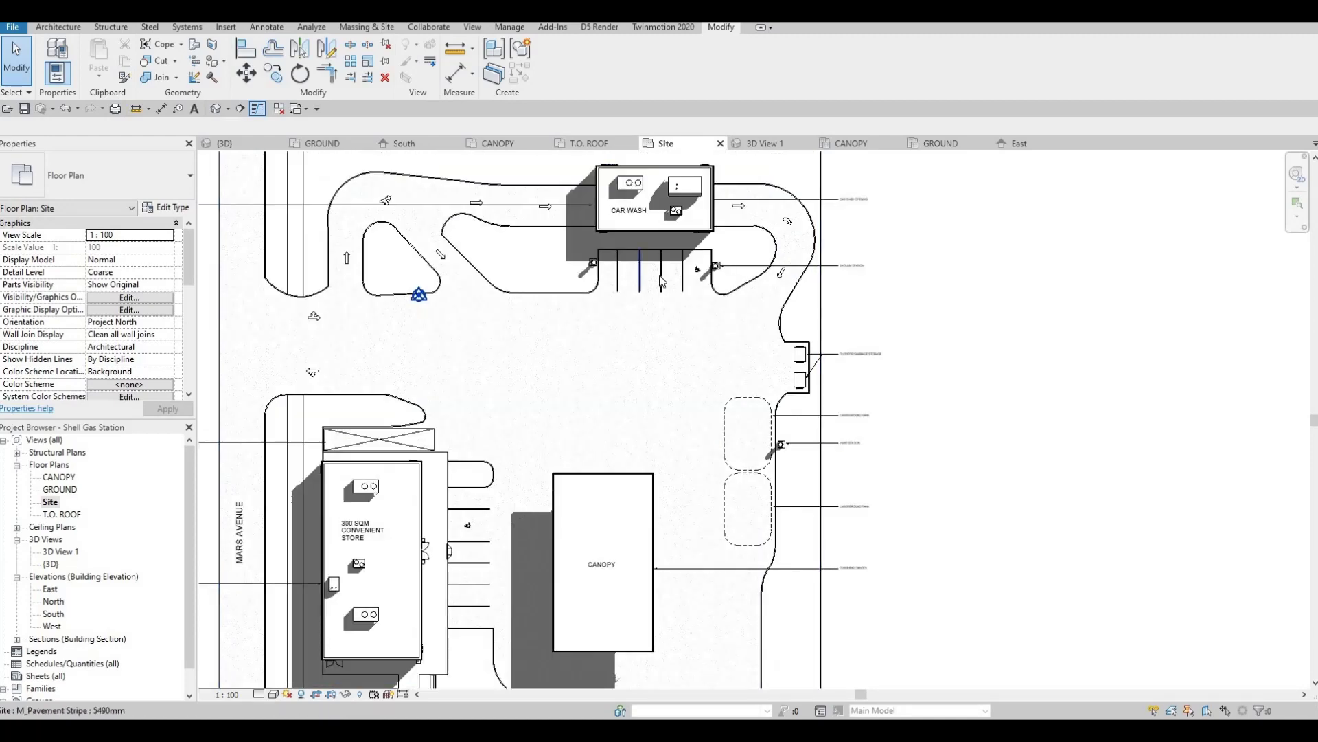
pyautogui.scroll(1, 659, 301)
pyautogui.scroll(1, 671, 304)
pyautogui.scroll(-1, 670, 304)
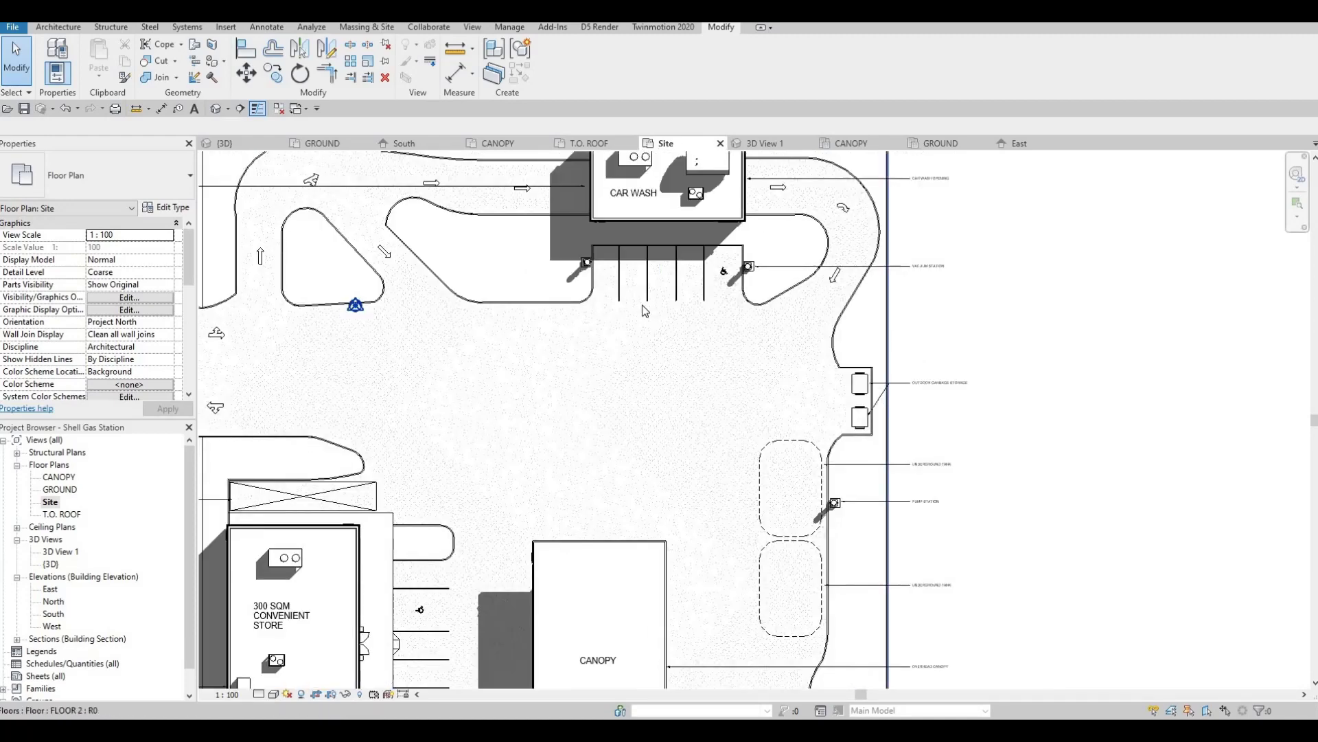
pyautogui.scroll(-1, 576, 360)
pyautogui.scroll(-1, 444, 422)
# - Rename the upper LOADING AREA note to VACUUM STATION
pyautogui.press('Escape')
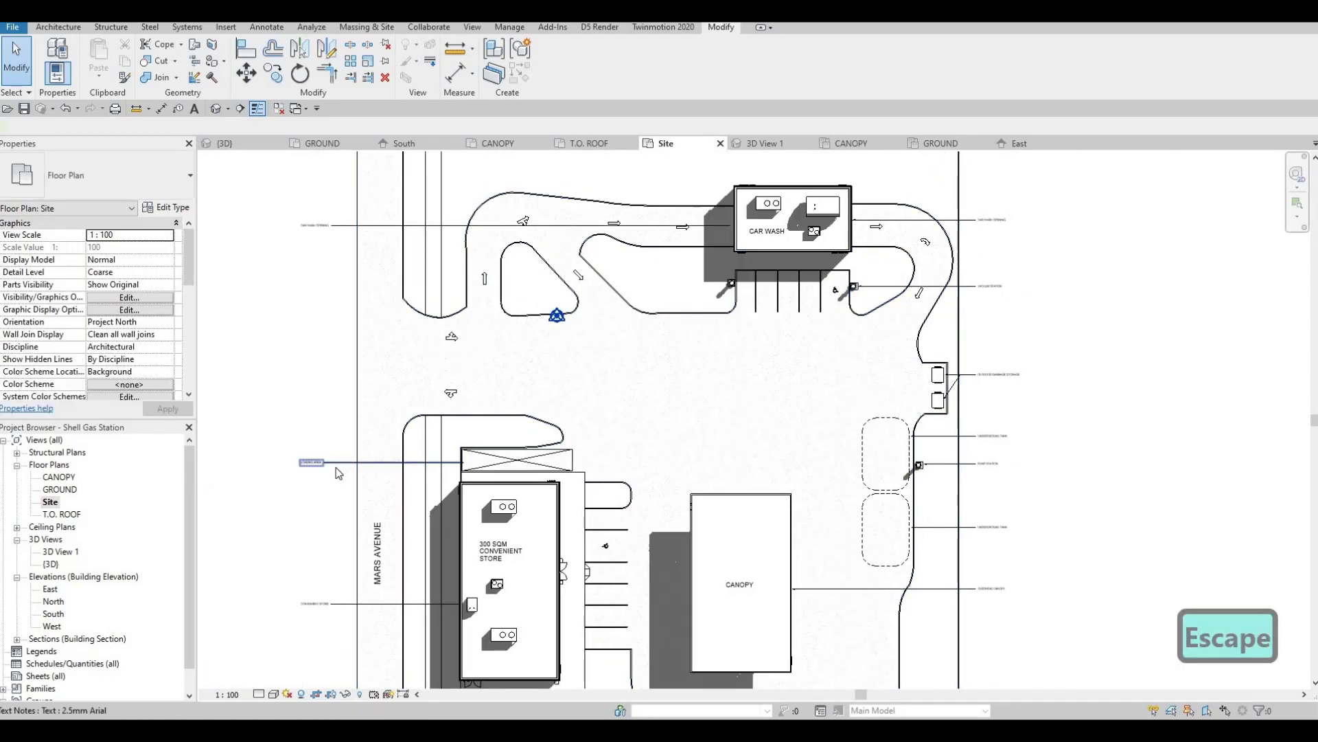
pyautogui.click(332, 463)
pyautogui.press('c')
pyautogui.press('o')
pyautogui.click(338, 463)
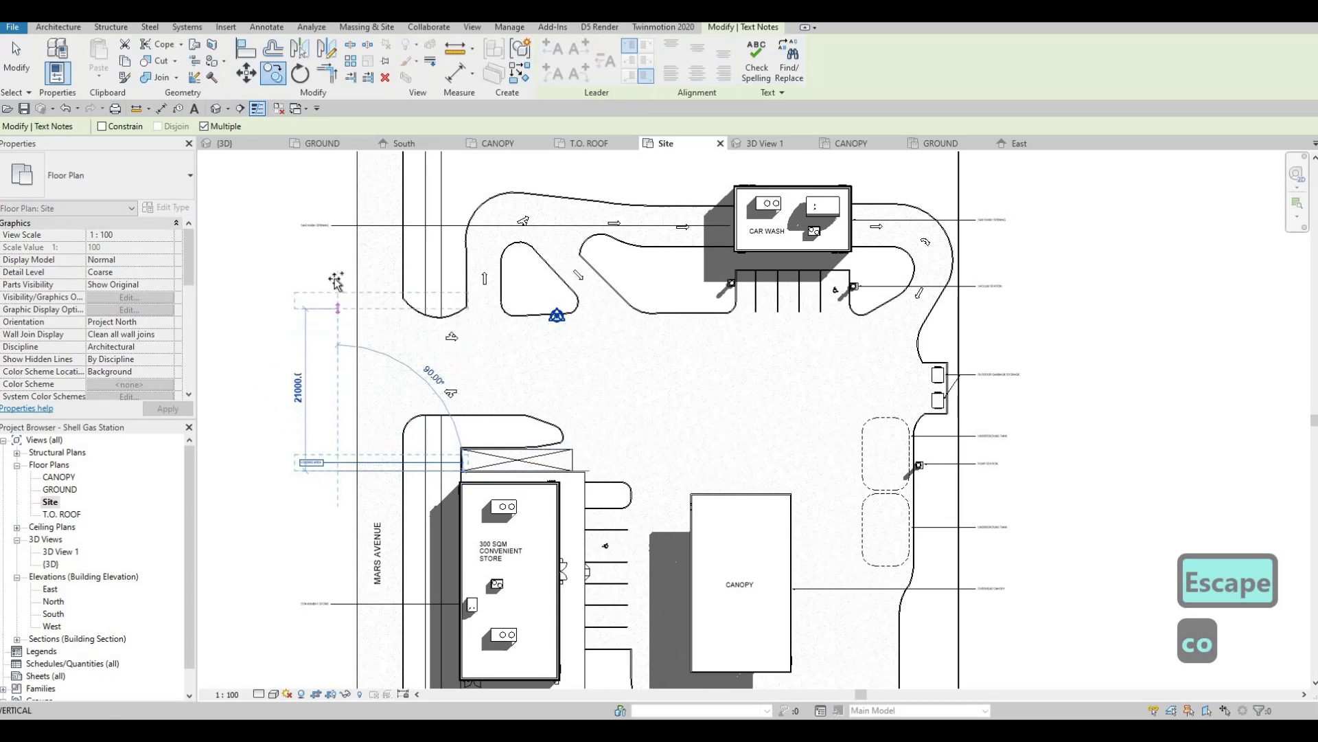
pyautogui.press('Escape')
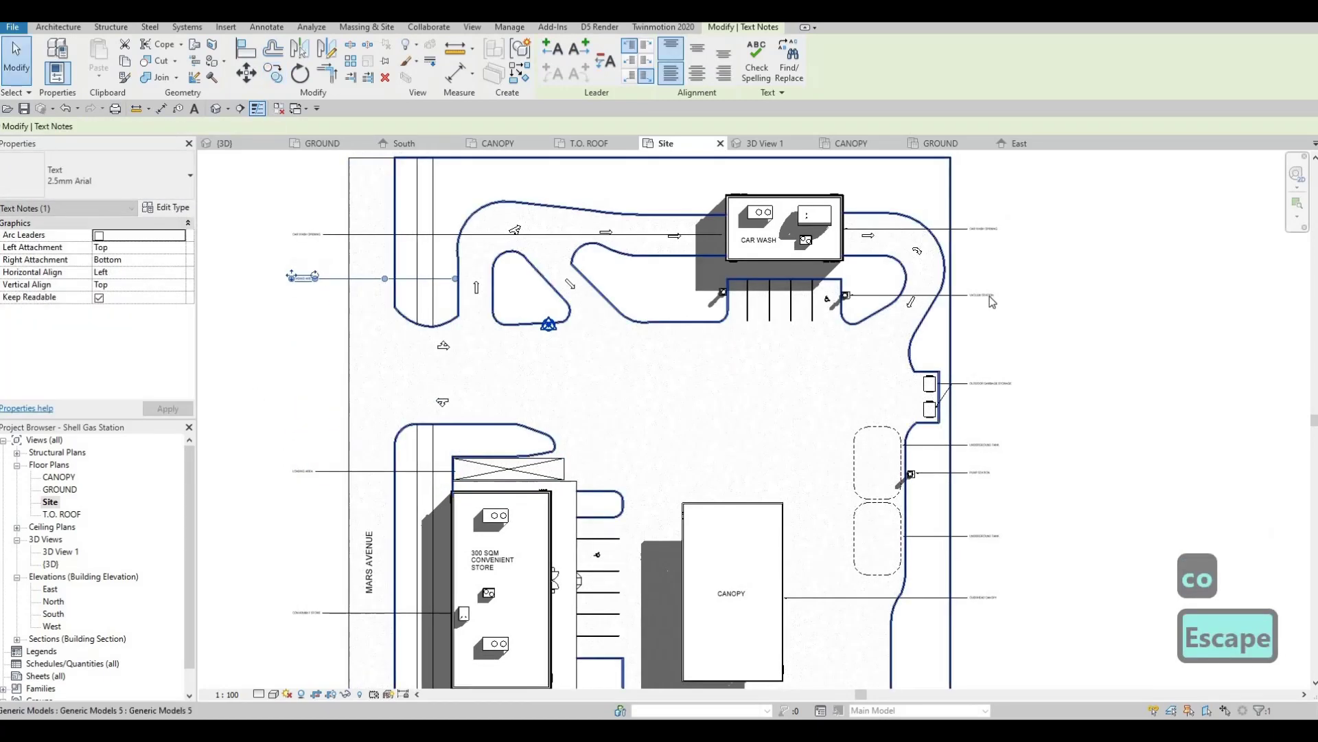
pyautogui.scroll(4, 1006, 290)
pyautogui.scroll(-2, 783, 420)
pyautogui.moveTo(103, 322); pyautogui.dragTo(355, 323, button='middle')
pyautogui.press('Escape')
pyautogui.doubleClick(355, 323)
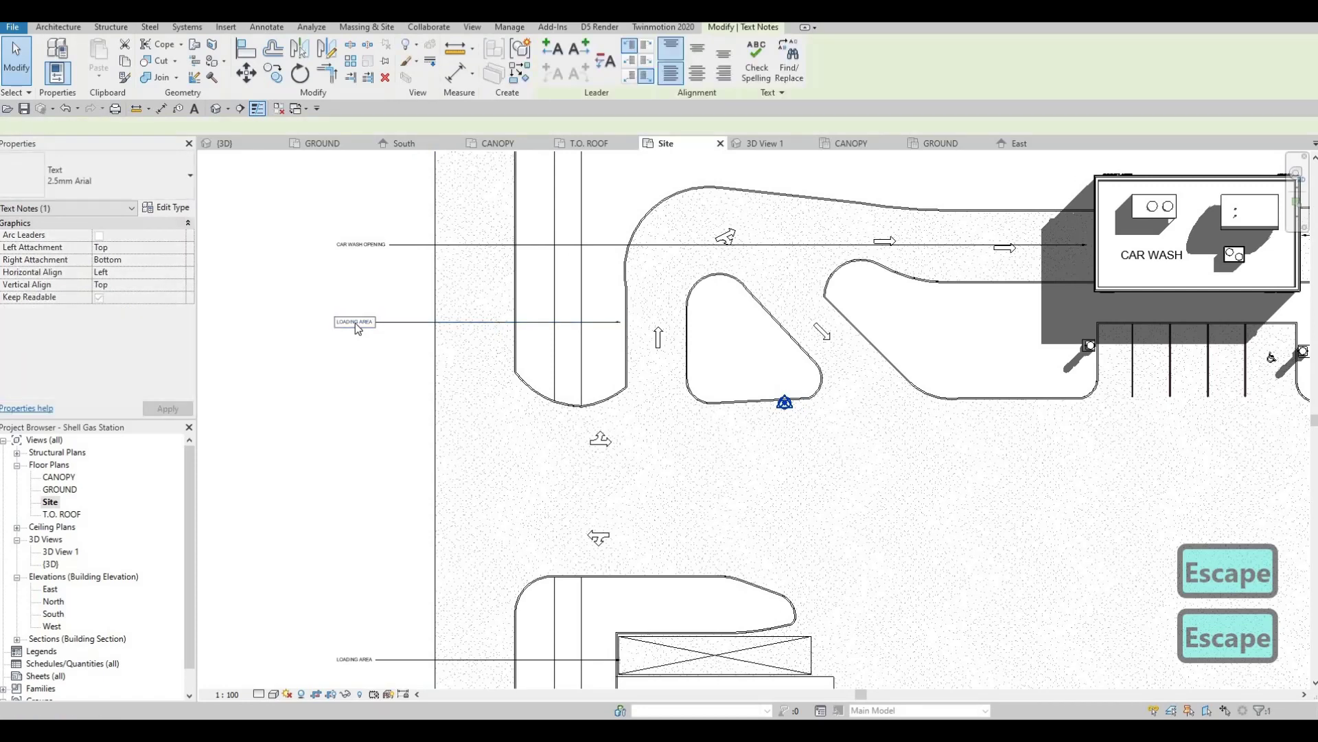
pyautogui.hotkey('ctrl', 'a')
pyautogui.write('vacuum')
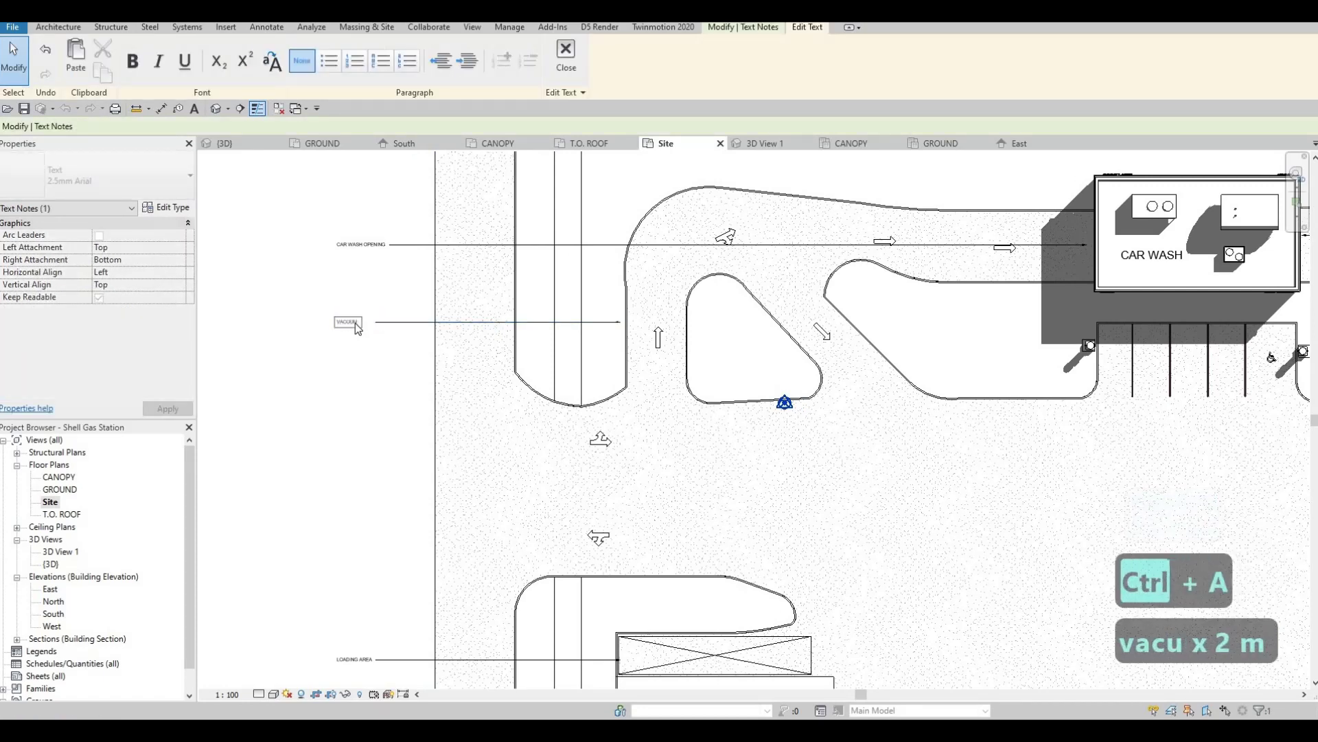
pyautogui.write('tation')
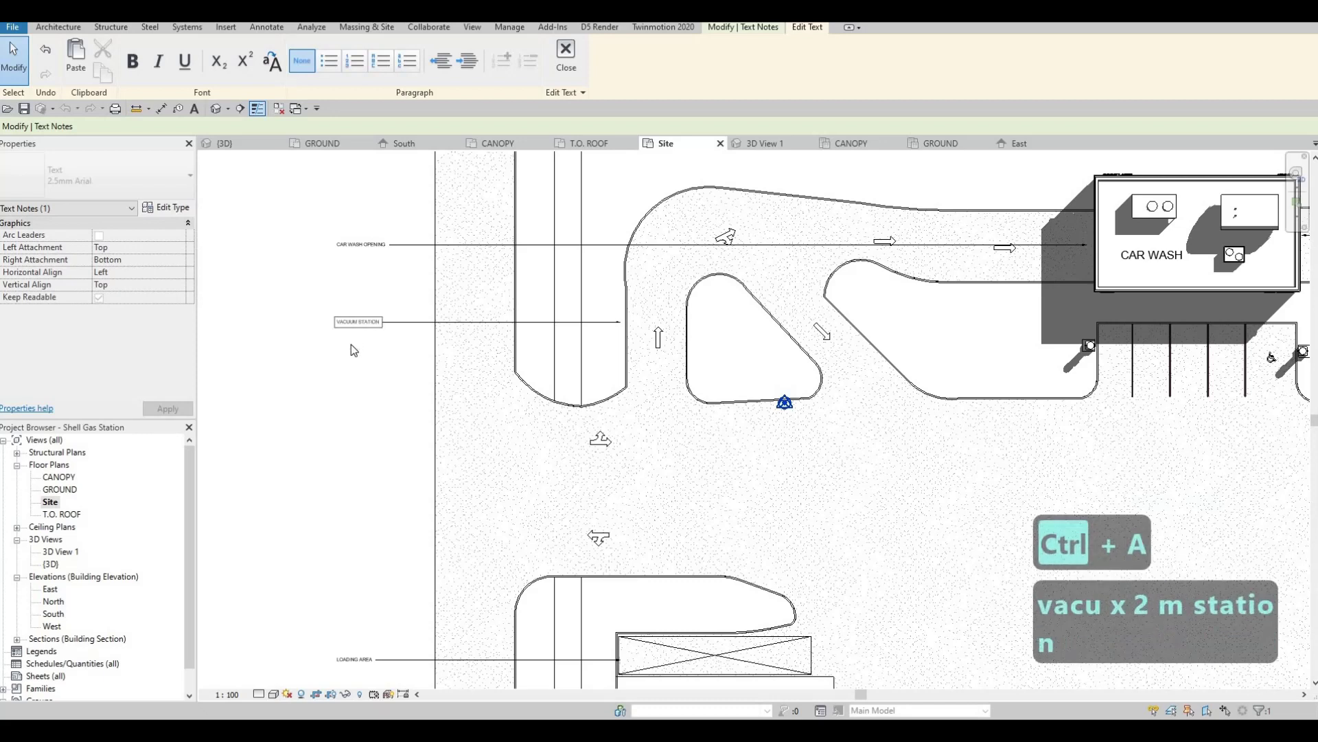
pyautogui.press('Escape')
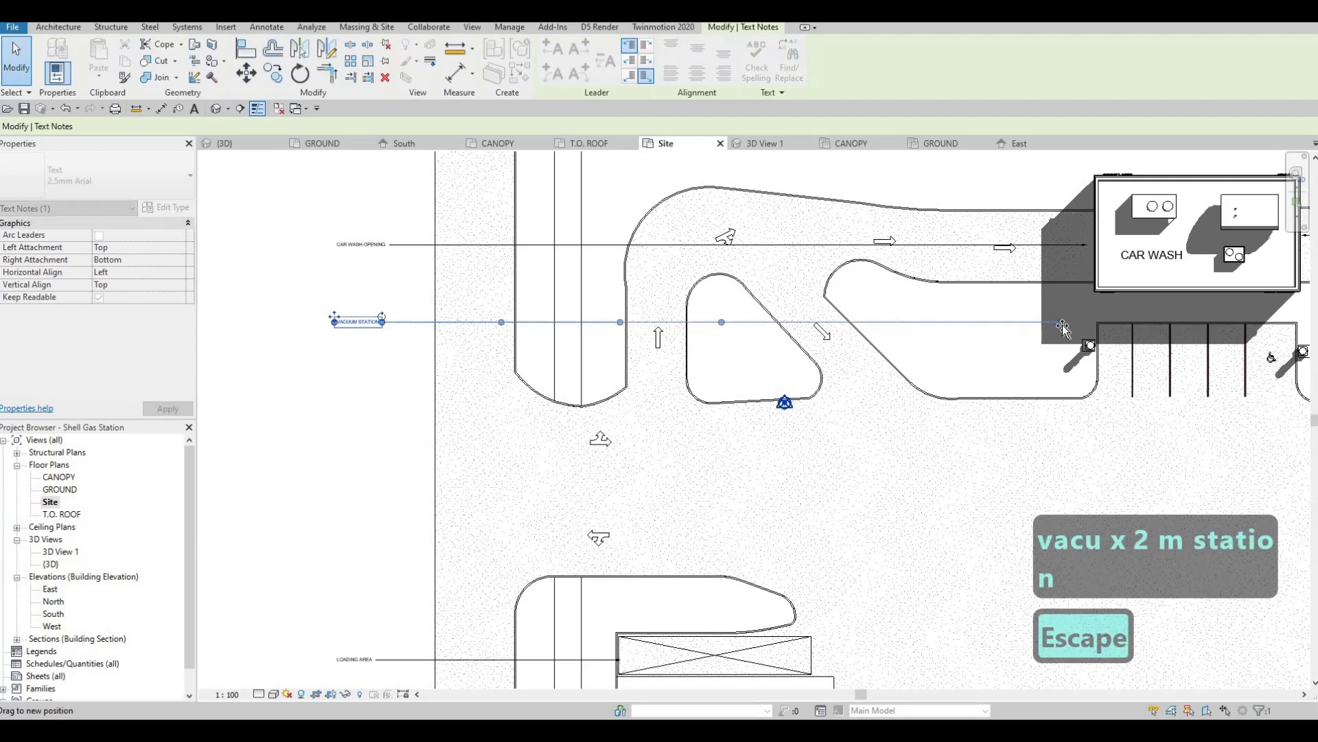
# - Lower the VACUUM STATION note and aim its leader at the vacuum beside the car wash
pyautogui.press('Escape')
pyautogui.press('Down')
pyautogui.press('Down')
pyautogui.press('Down')
pyautogui.press('Down')
pyautogui.press('Down')
pyautogui.press('Down')
pyautogui.press('Down')
pyautogui.press('Down')
pyautogui.press('Down')
pyautogui.press('Escape')
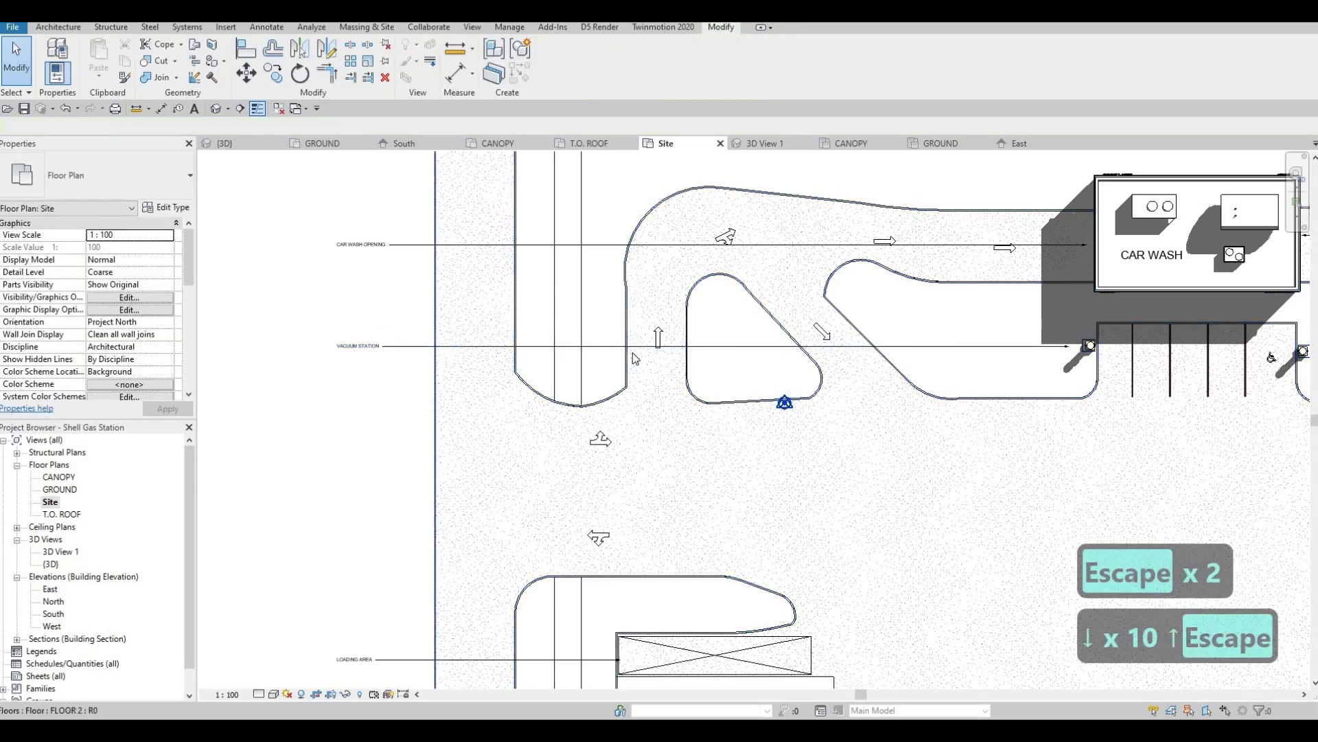
pyautogui.moveTo(823, 376); pyautogui.dragTo(730, 376, button='middle')
pyautogui.scroll(3, 727, 381)
pyautogui.scroll(2, 689, 322)
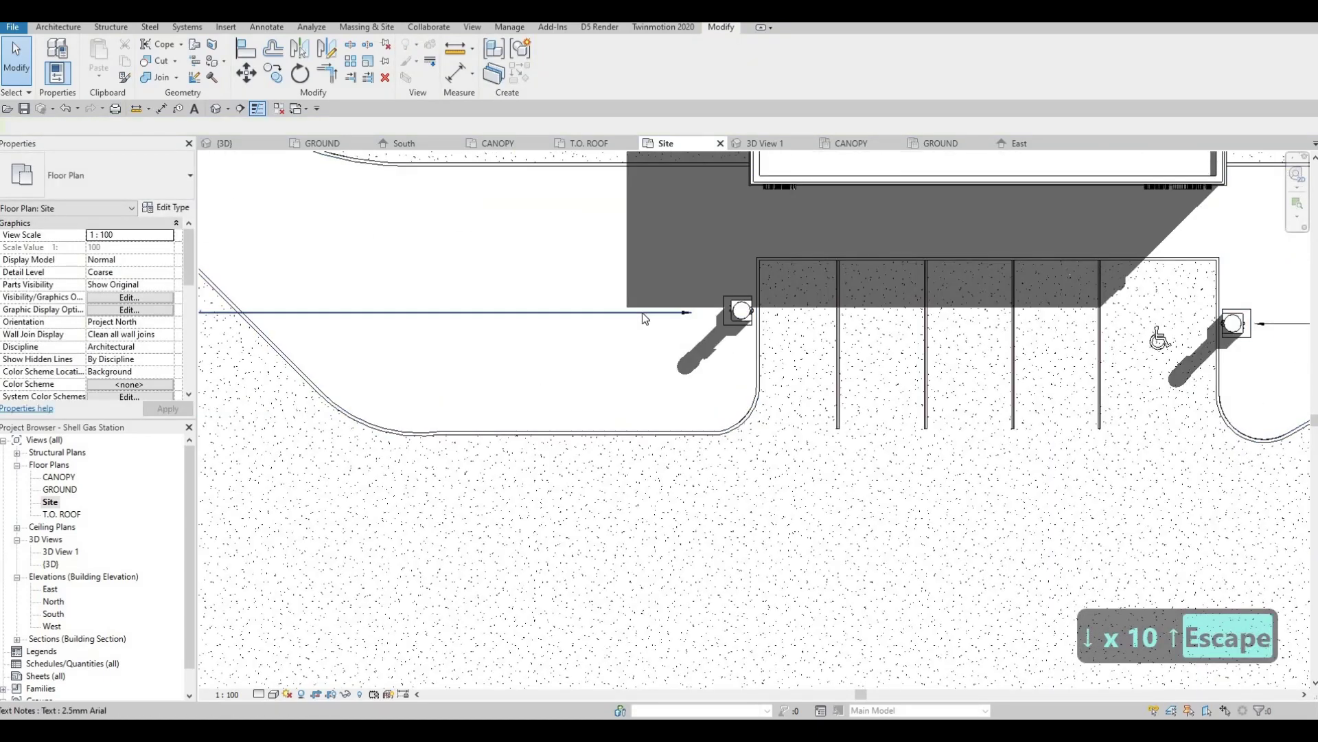
pyautogui.press('Escape')
pyautogui.click(689, 323)
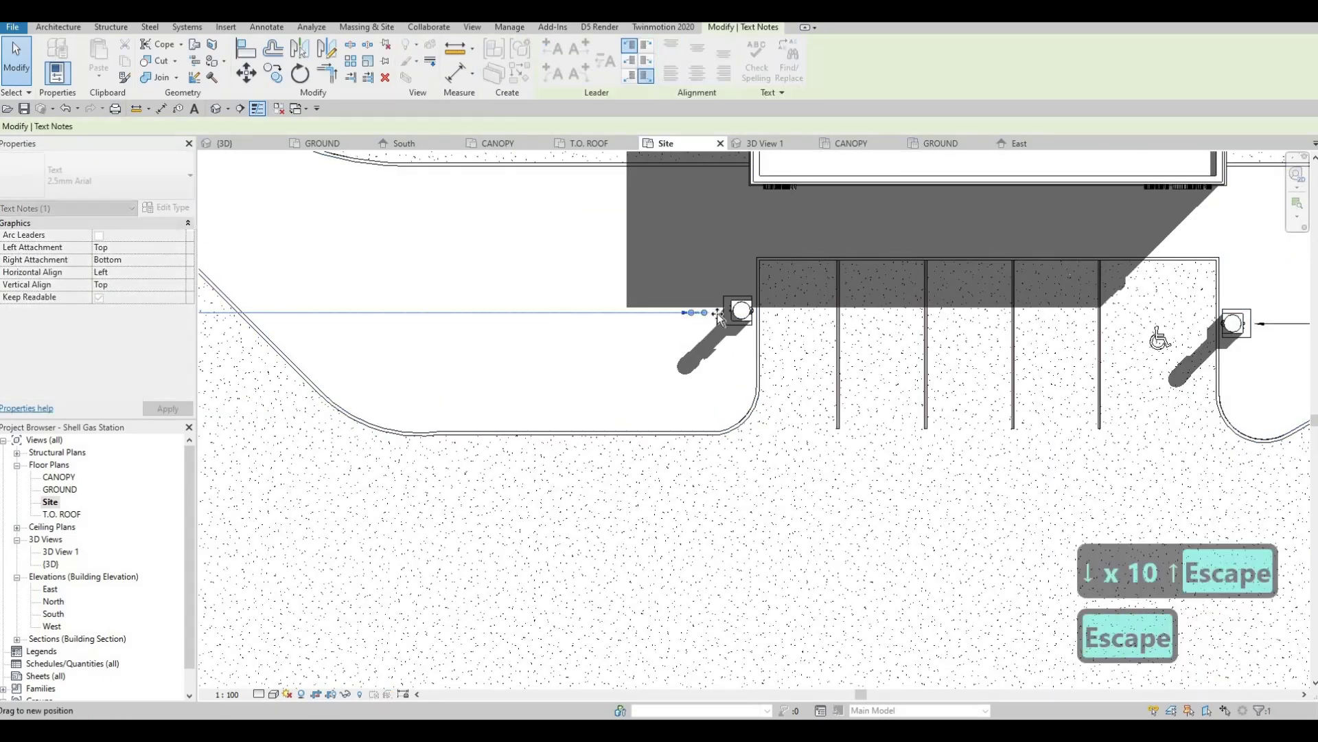
pyautogui.press('Escape')
pyautogui.scroll(-3, 574, 456)
pyautogui.moveTo(535, 618); pyautogui.dragTo(473, 451, button='middle')
pyautogui.scroll(-1, 471, 450)
pyautogui.scroll(-2, 472, 450)
pyautogui.scroll(3, 469, 450)
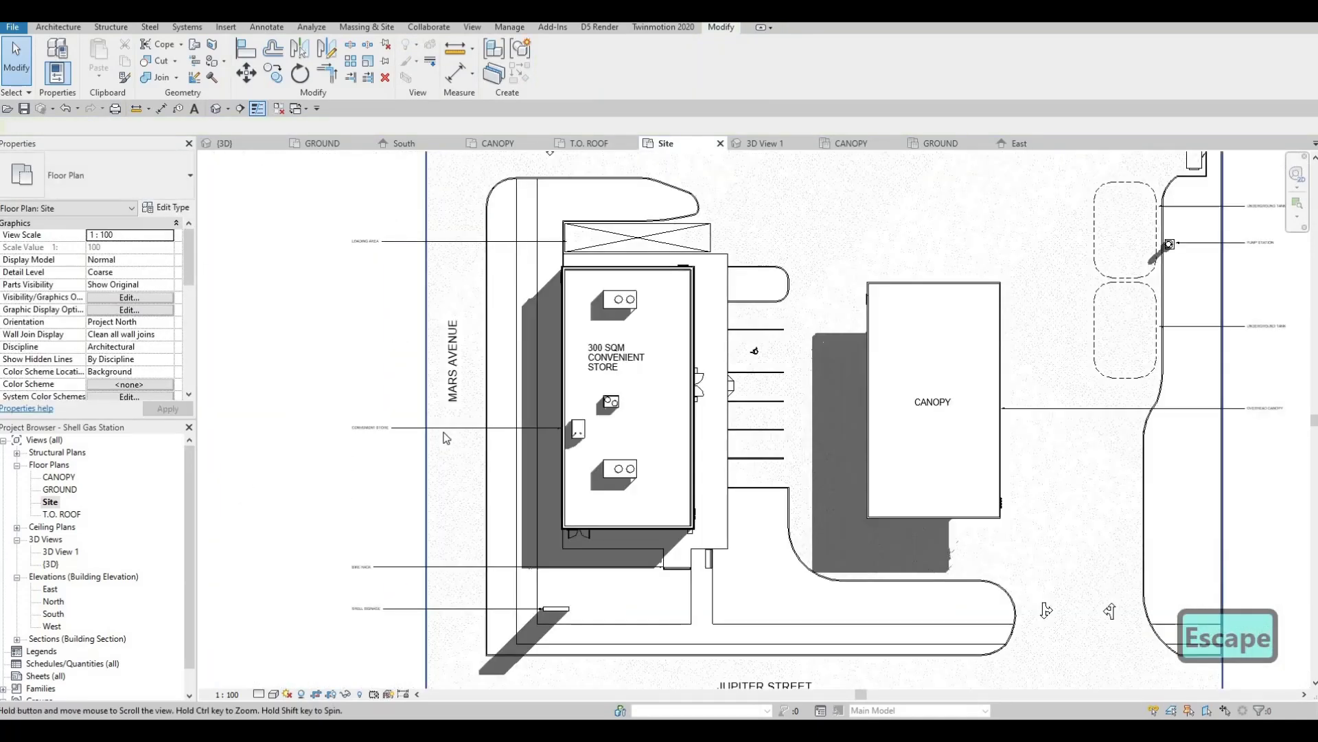
pyautogui.scroll(2, 454, 466)
pyautogui.scroll(-1, 454, 466)
pyautogui.scroll(-1, 460, 456)
pyautogui.press('Escape')
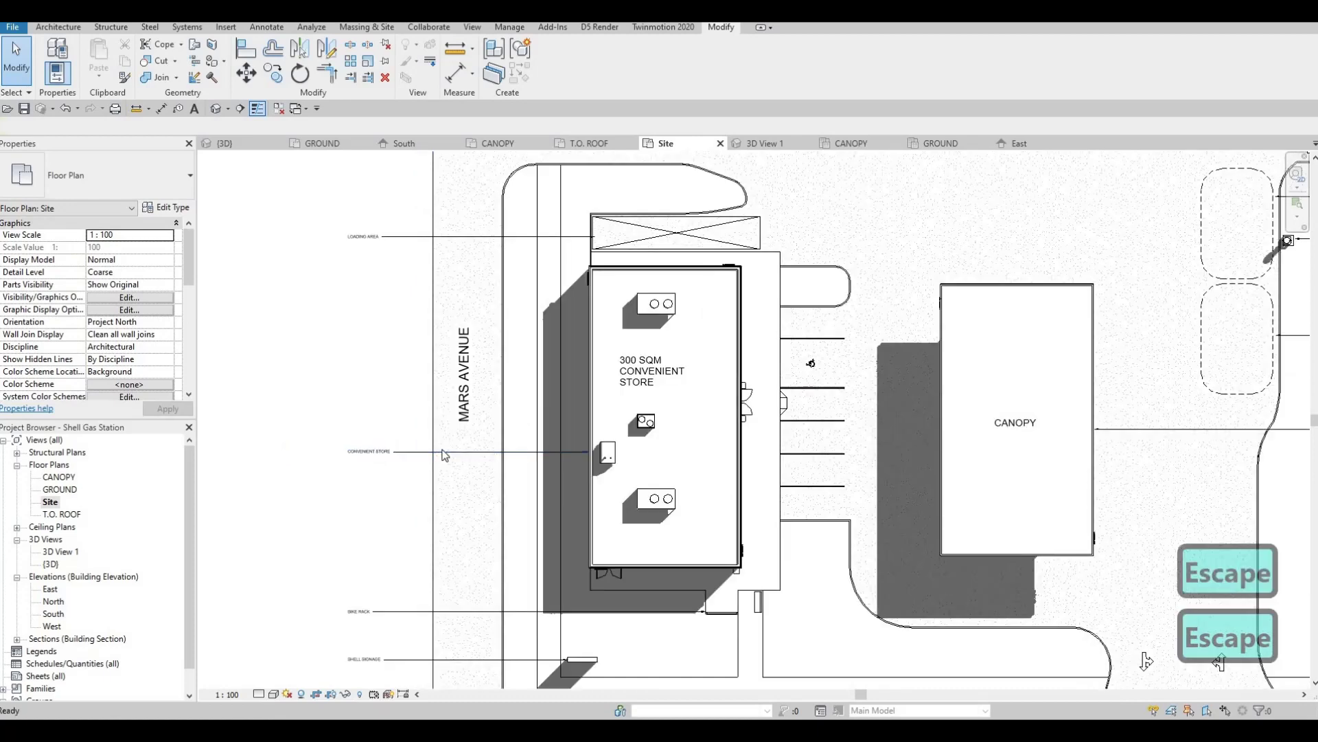
# - Move the MARS AVENUE note down along the street
pyautogui.press('Escape')
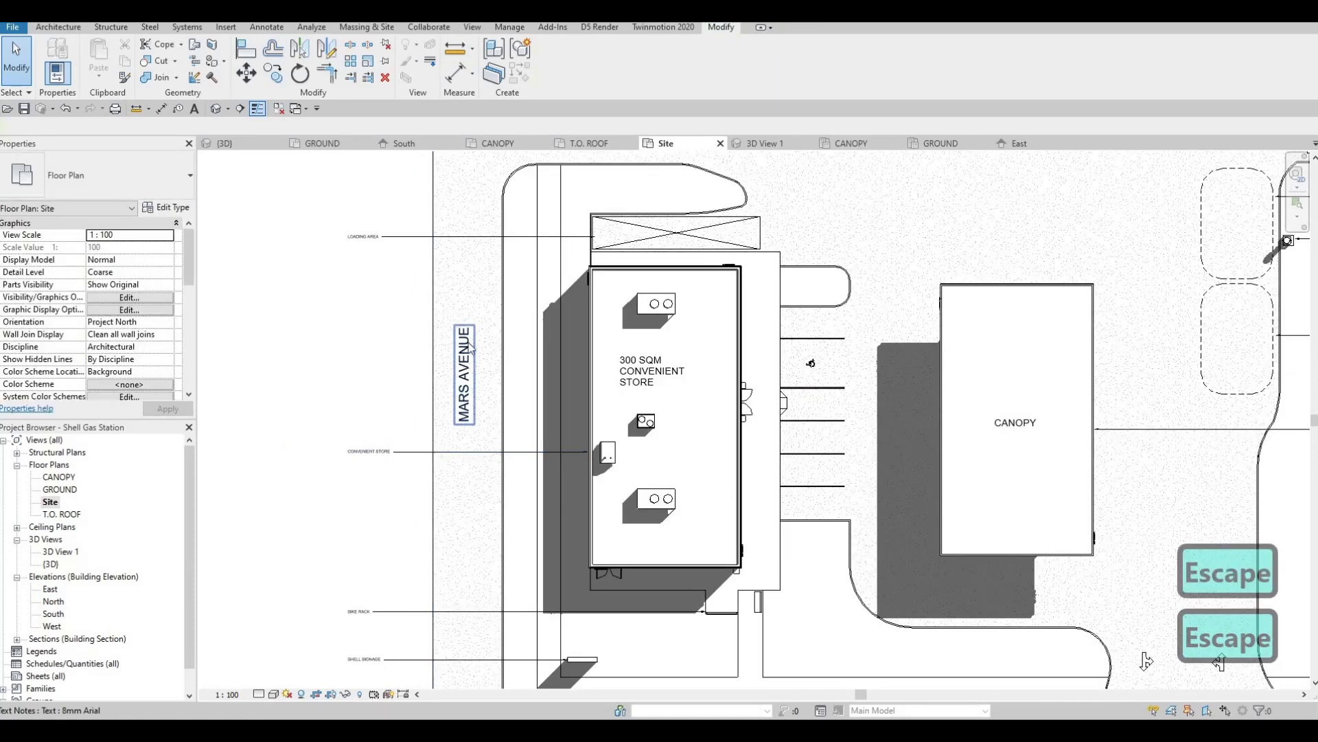
pyautogui.click(467, 405)
pyautogui.scroll(-1, 476, 408)
pyautogui.moveTo(477, 408); pyautogui.dragTo(480, 459)
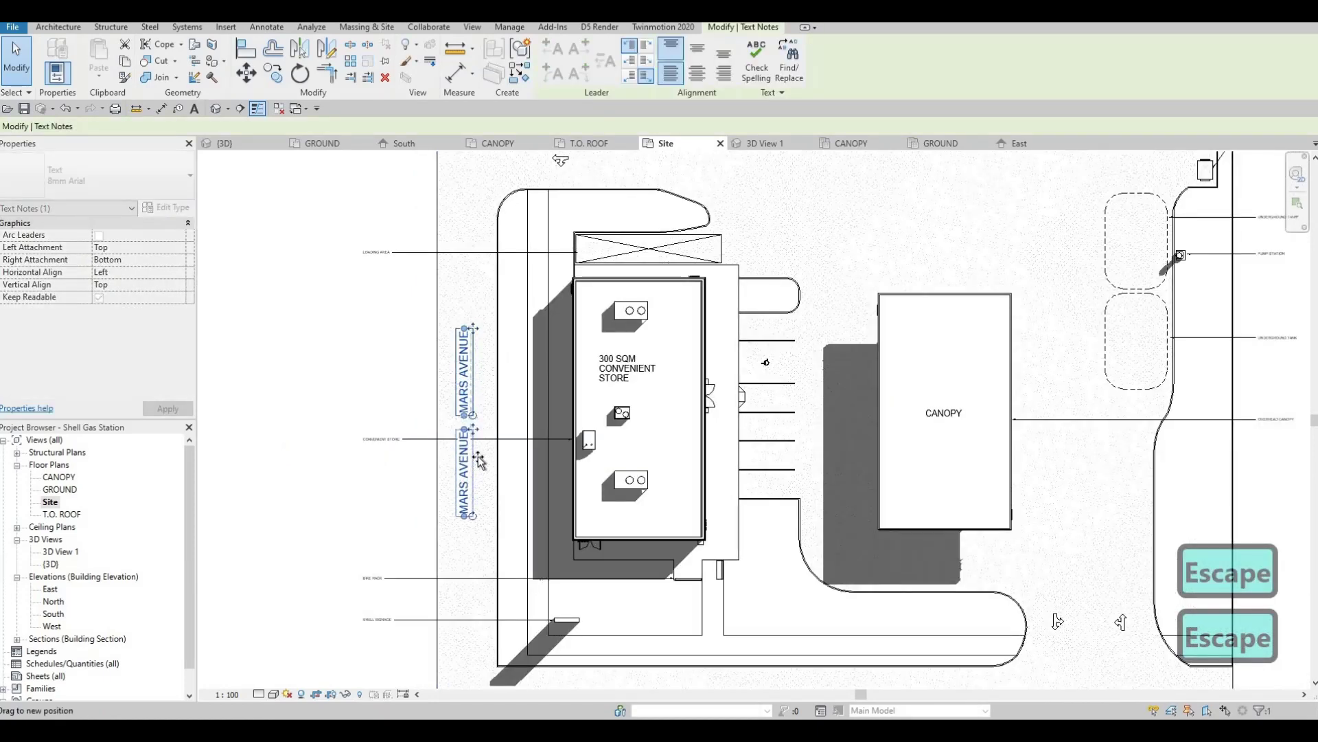
pyautogui.press('Escape')
# - Copy the convenience store note above itself, with its leader at the store entrance
pyautogui.click(420, 439)
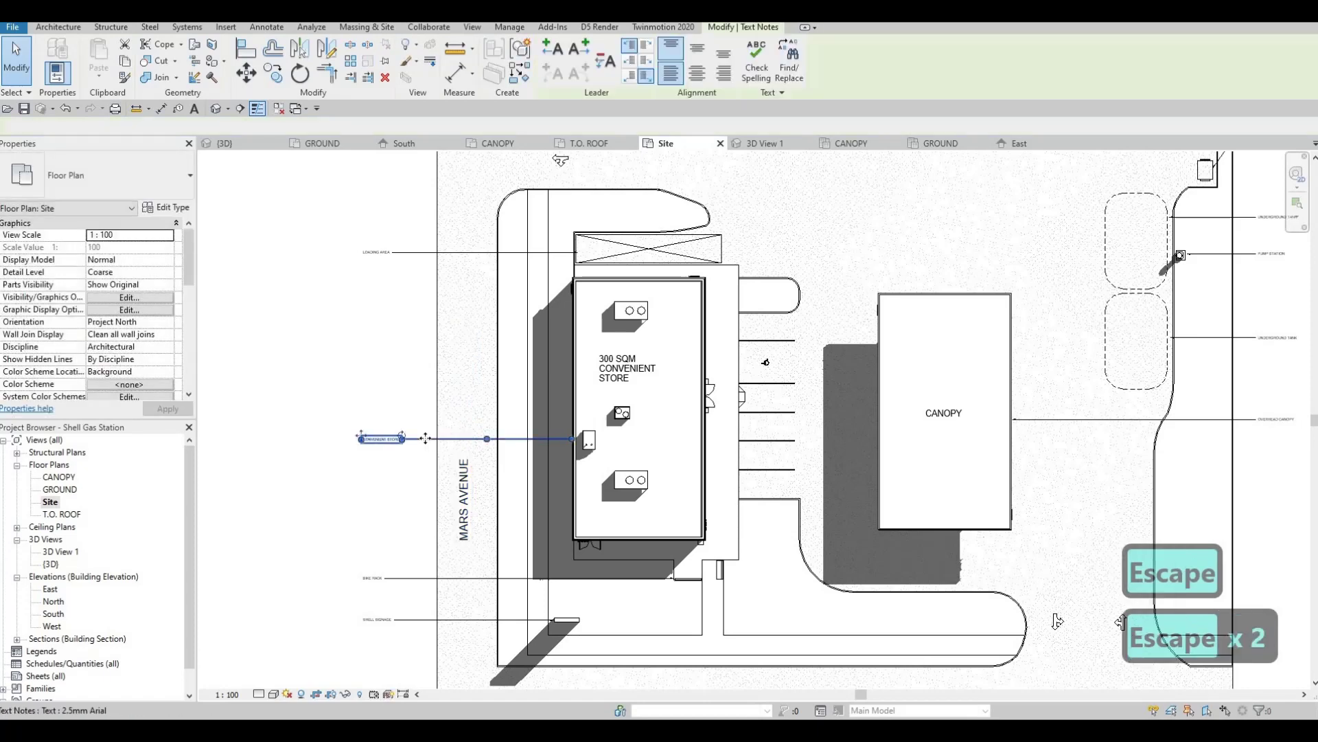
pyautogui.press('c')
pyautogui.press('o')
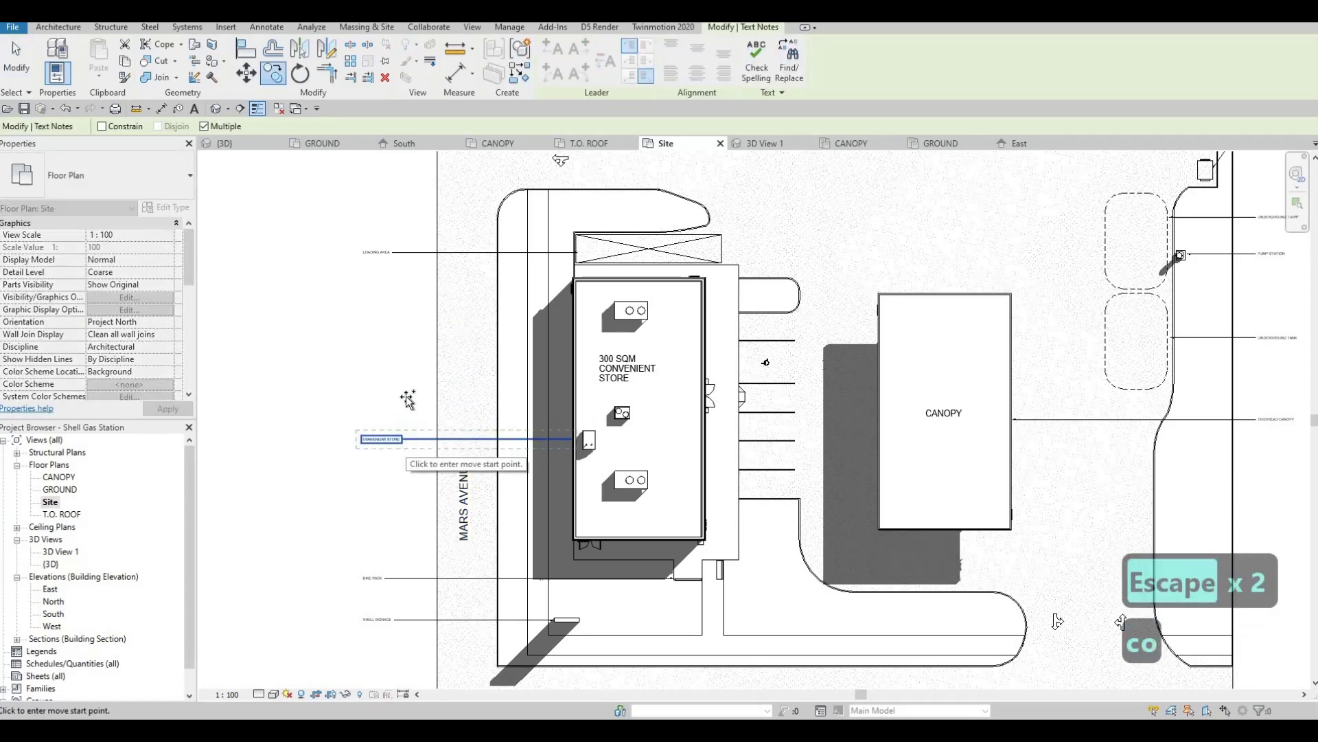
pyautogui.click(511, 409)
pyautogui.press('Escape')
pyautogui.press('Escape')
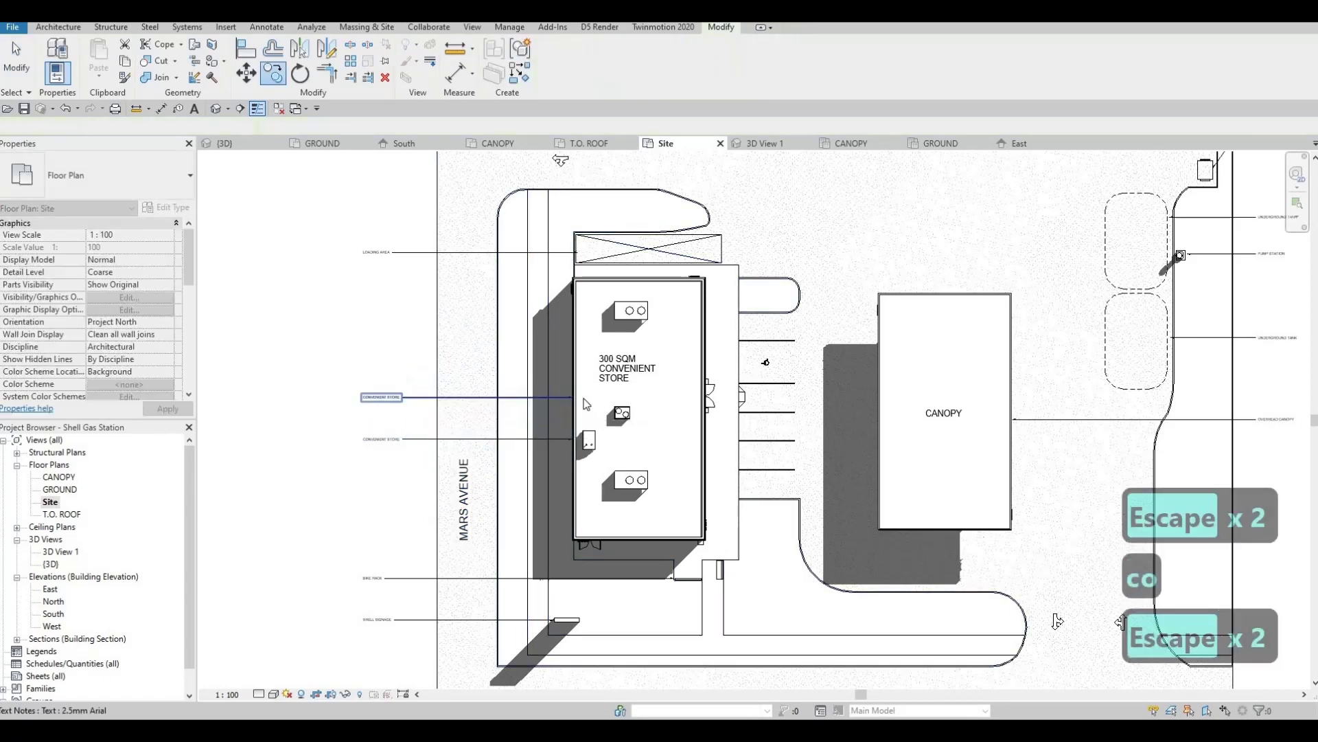
pyautogui.moveTo(697, 408); pyautogui.dragTo(699, 397)
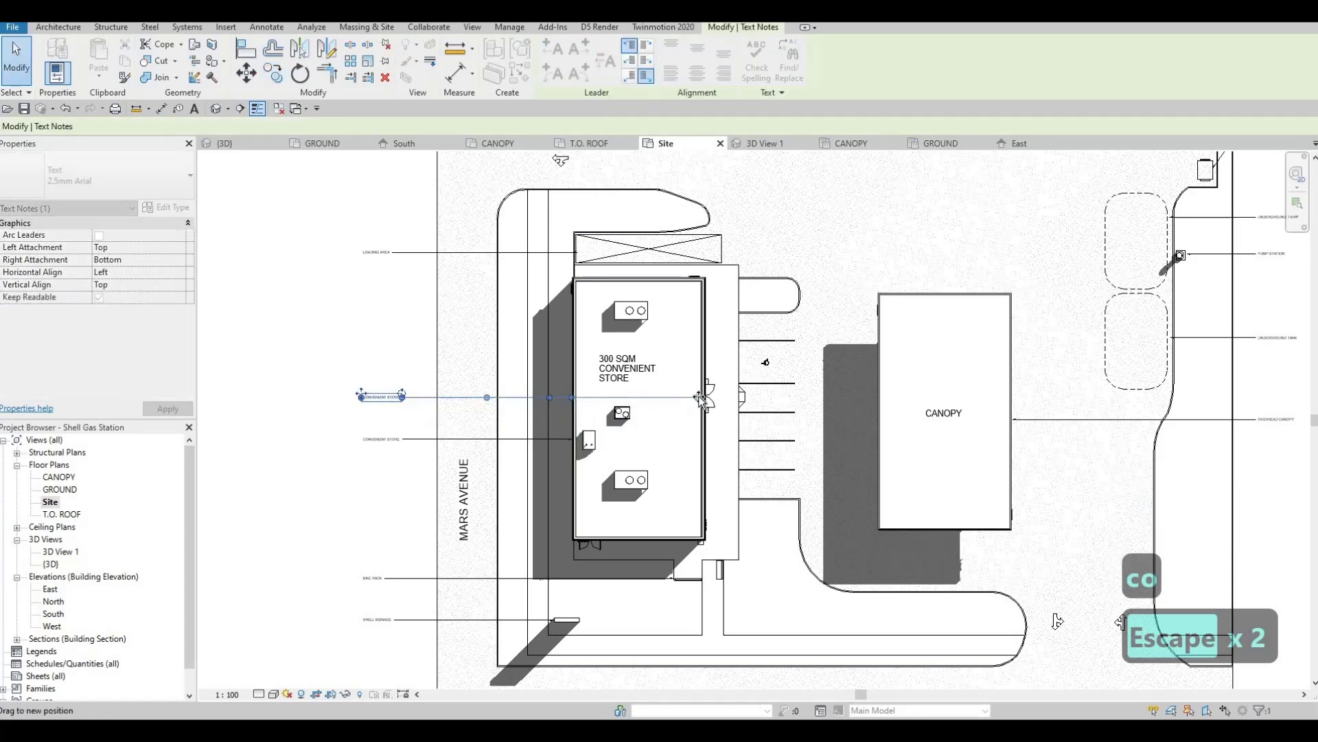
pyautogui.moveTo(391, 407); pyautogui.dragTo(384, 399)
pyautogui.press('Escape')
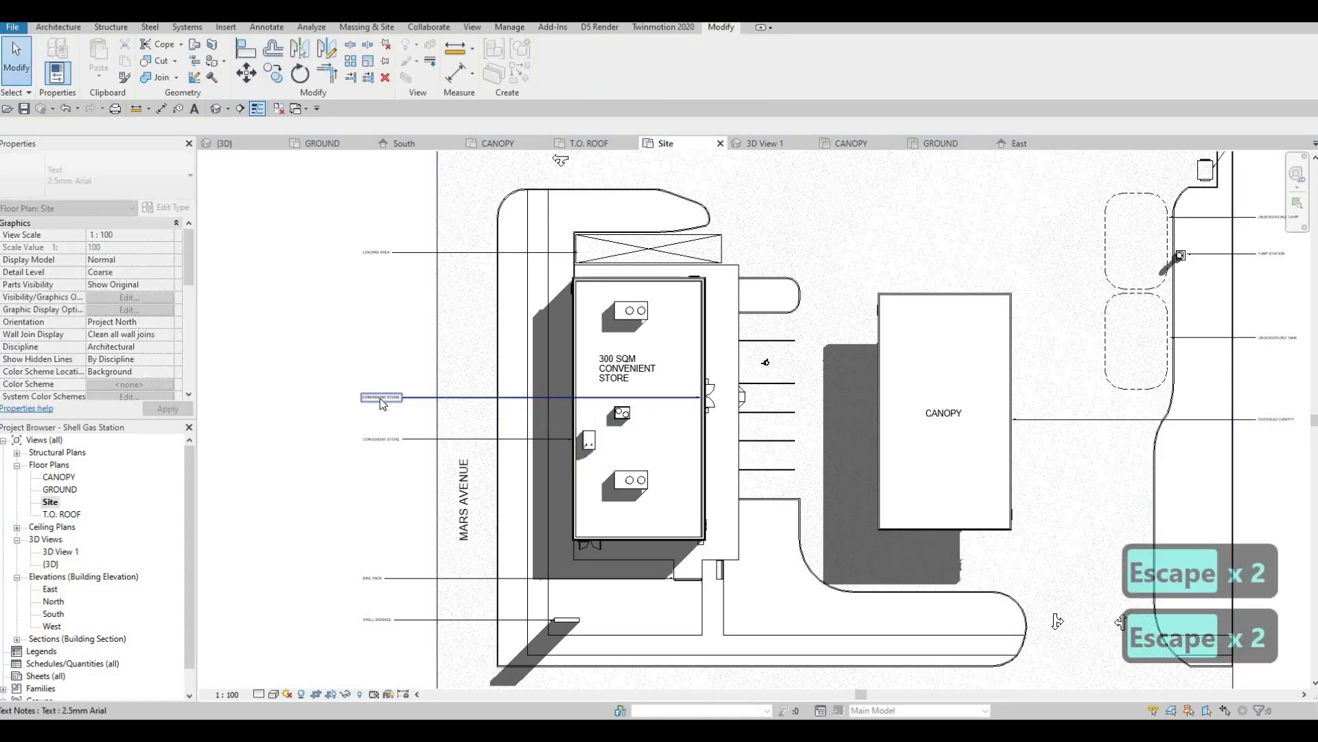
pyautogui.press('Escape')
# - Change the copied note's text to MAIN ENTRANCE
pyautogui.click(377, 398)
pyautogui.click(377, 397)
pyautogui.hotkey('ctrl', 'a')
pyautogui.write('mai')
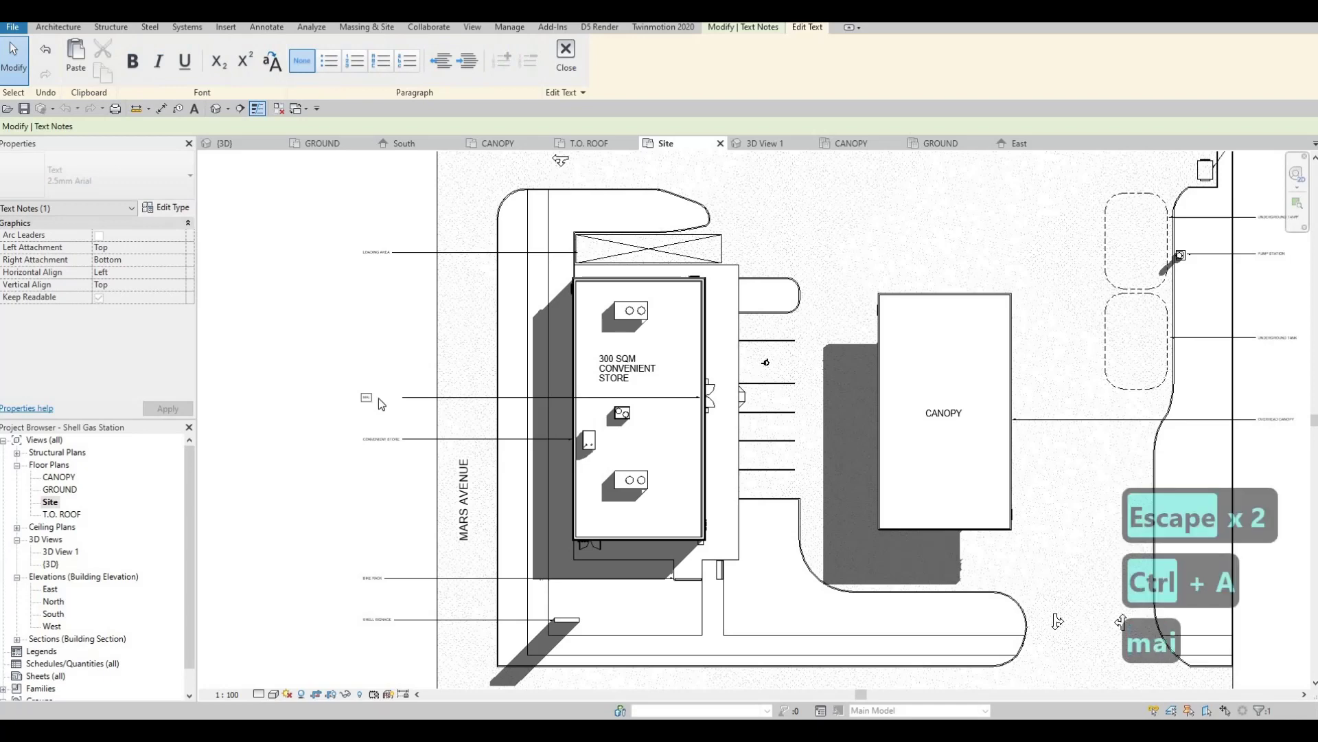
pyautogui.write('n entran')
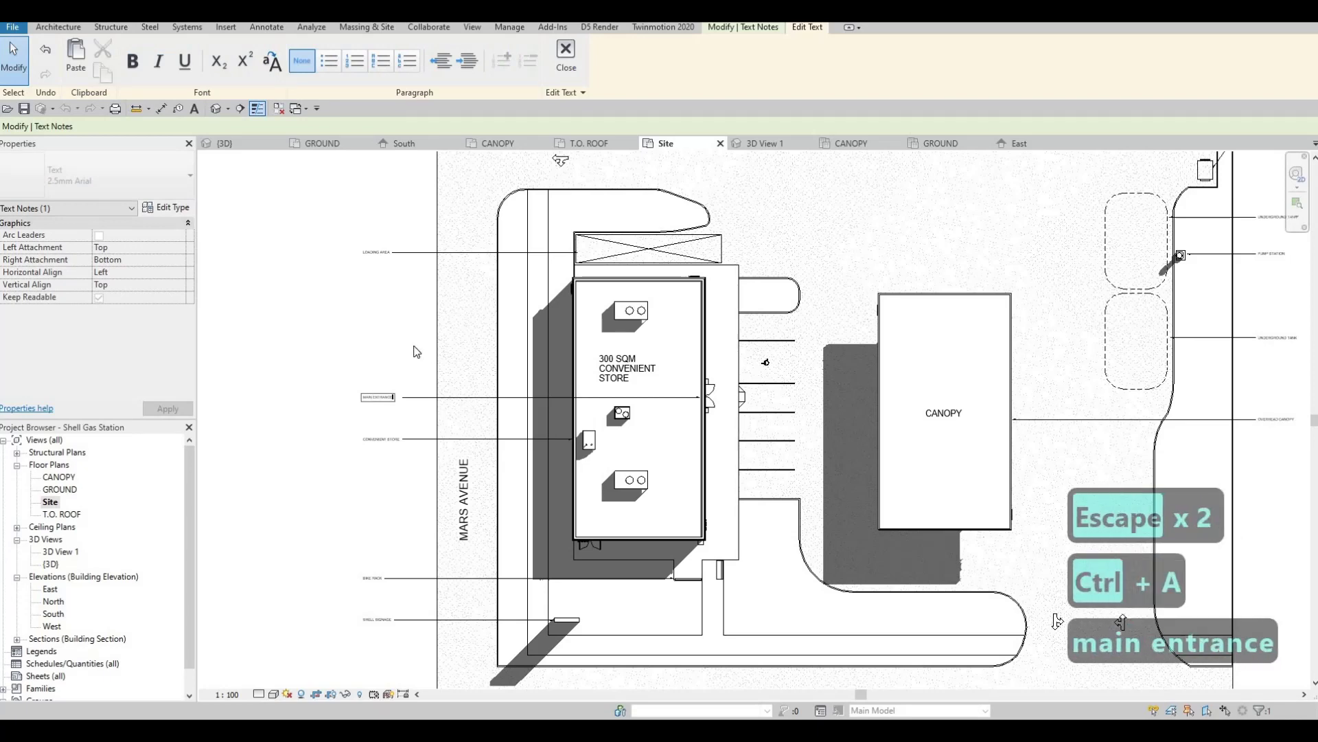
pyautogui.click(391, 411)
pyautogui.scroll(5, 391, 412)
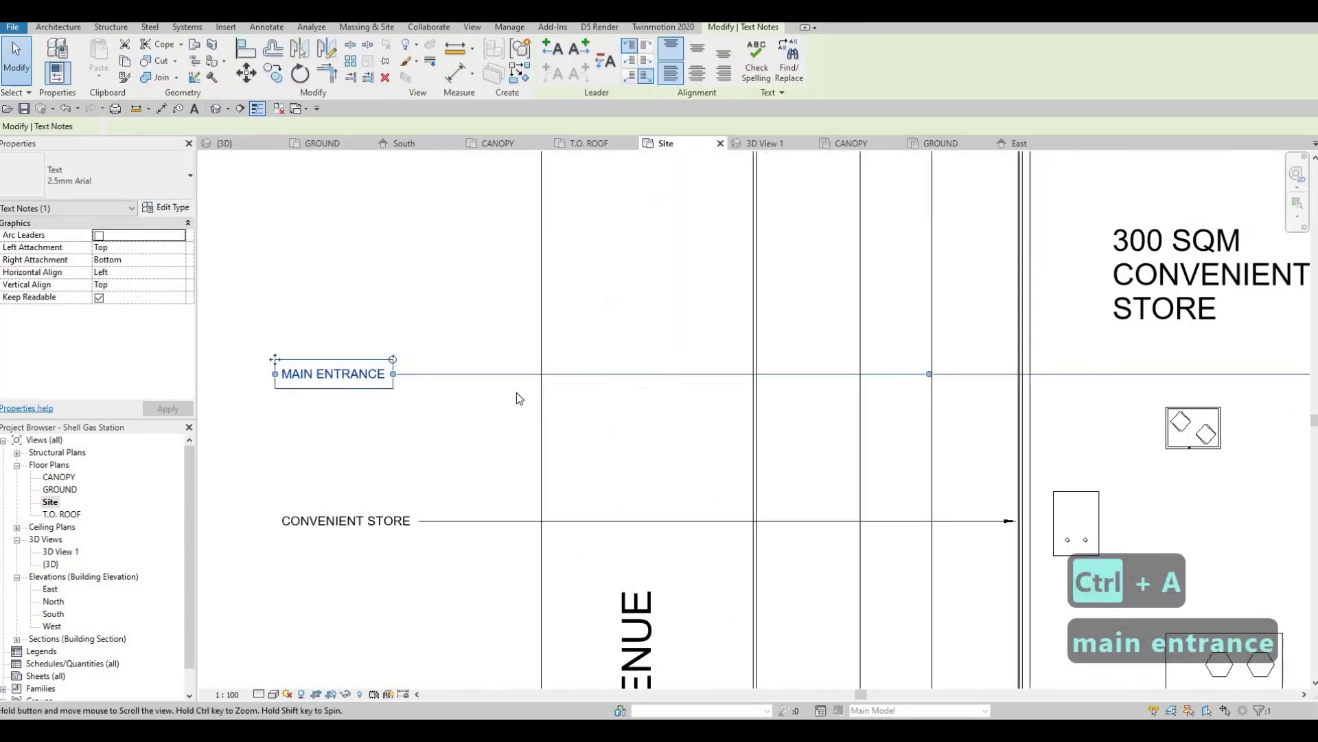
pyautogui.scroll(-4, 507, 412)
pyautogui.press('Escape')
pyautogui.scroll(-5, 678, 501)
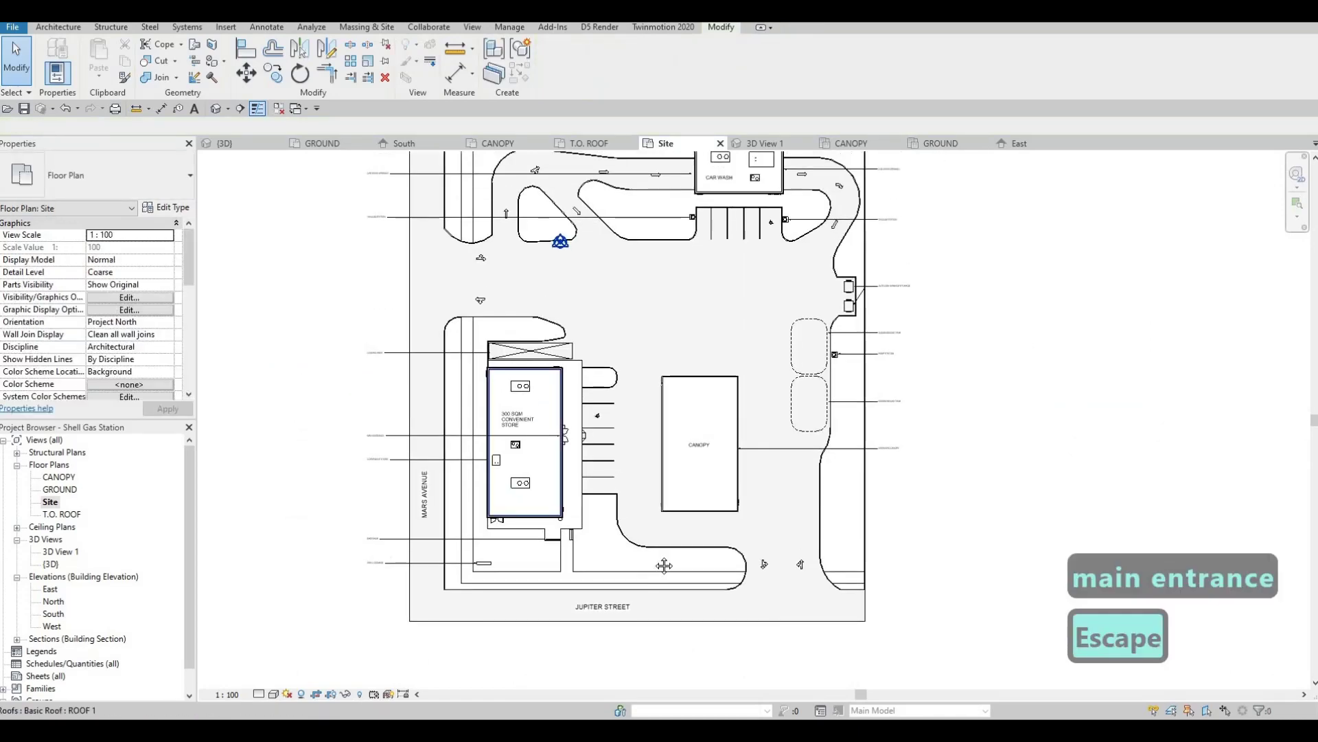
pyautogui.scroll(4, 752, 427)
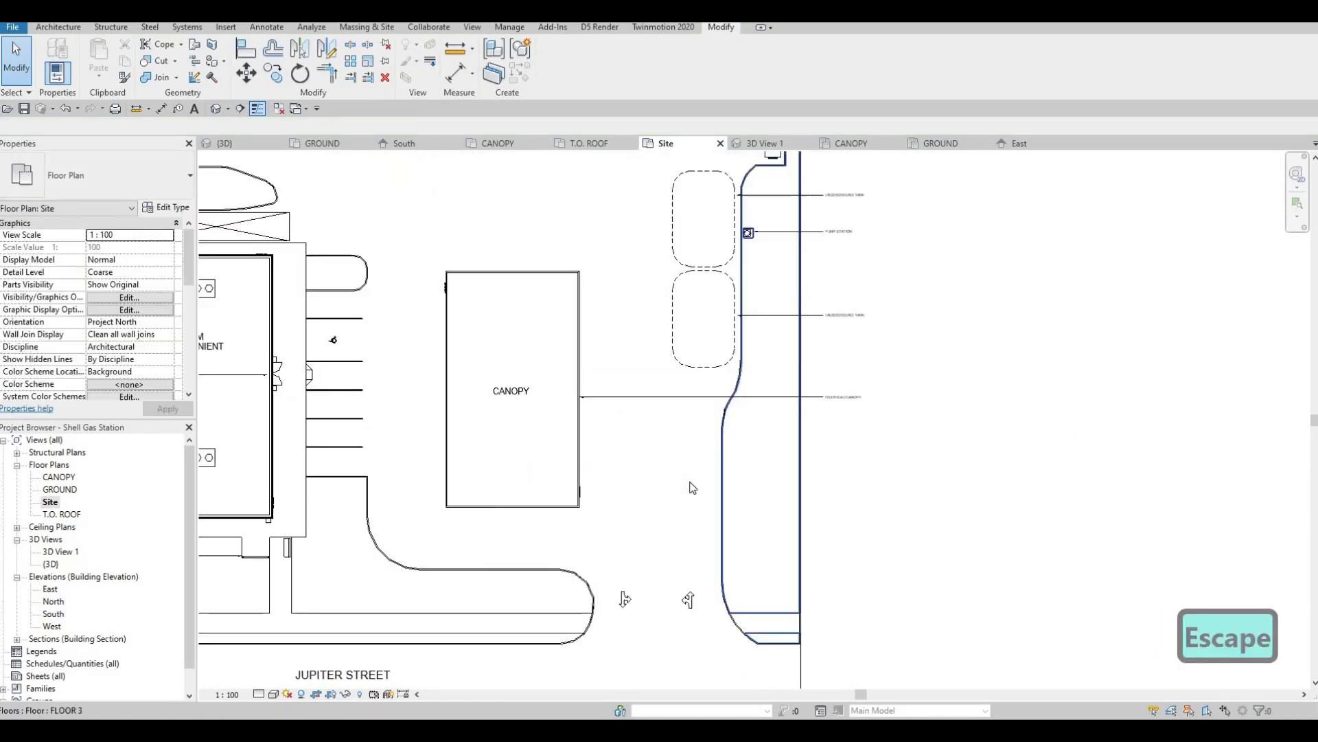
pyautogui.scroll(3, 680, 341)
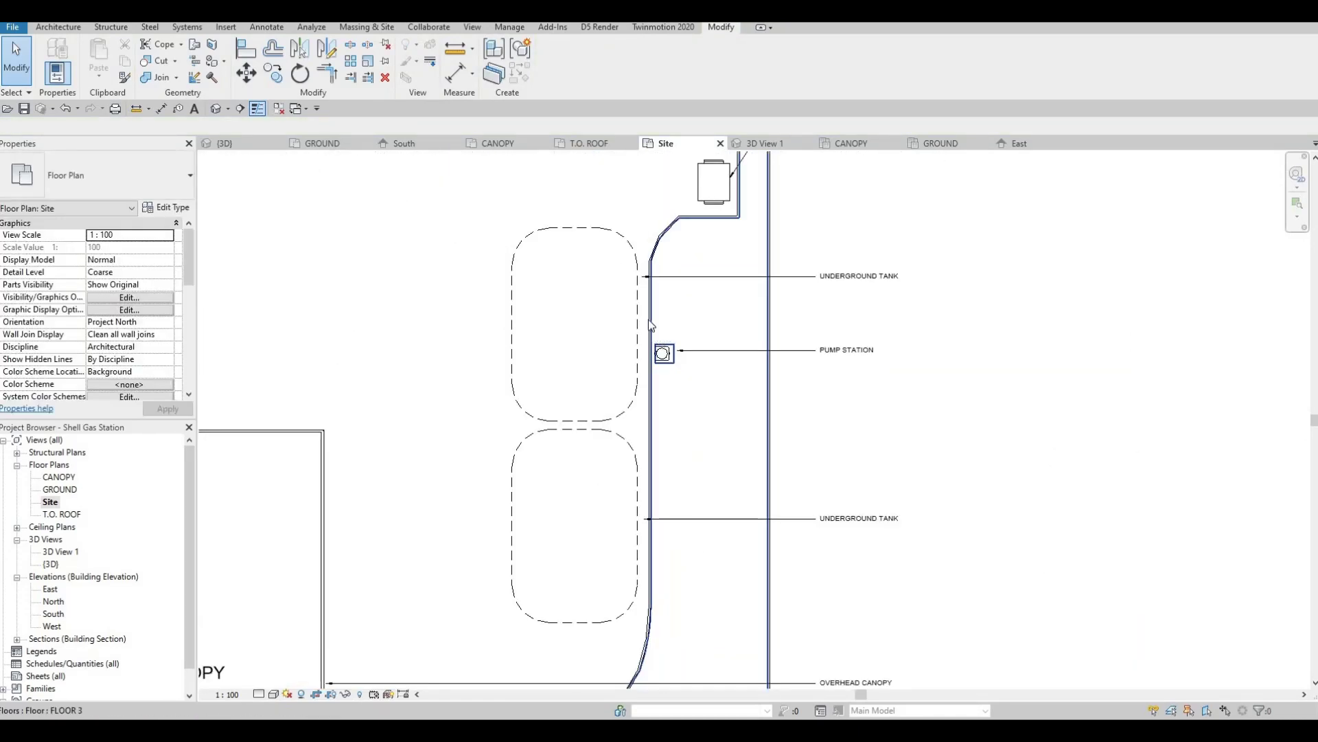
# - Nudge the pump and its PUMP STATION note two steps down
pyautogui.press('Escape')
pyautogui.press('Escape')
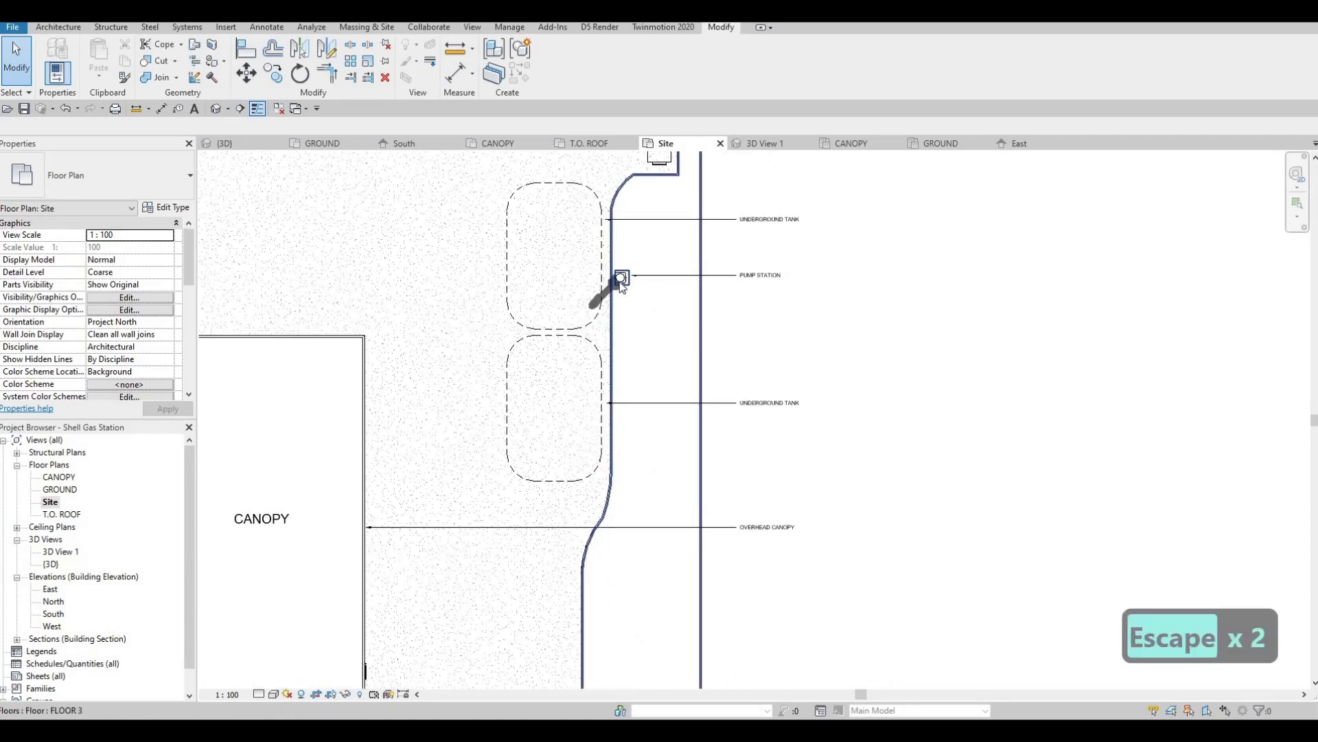
pyautogui.click(767, 276)
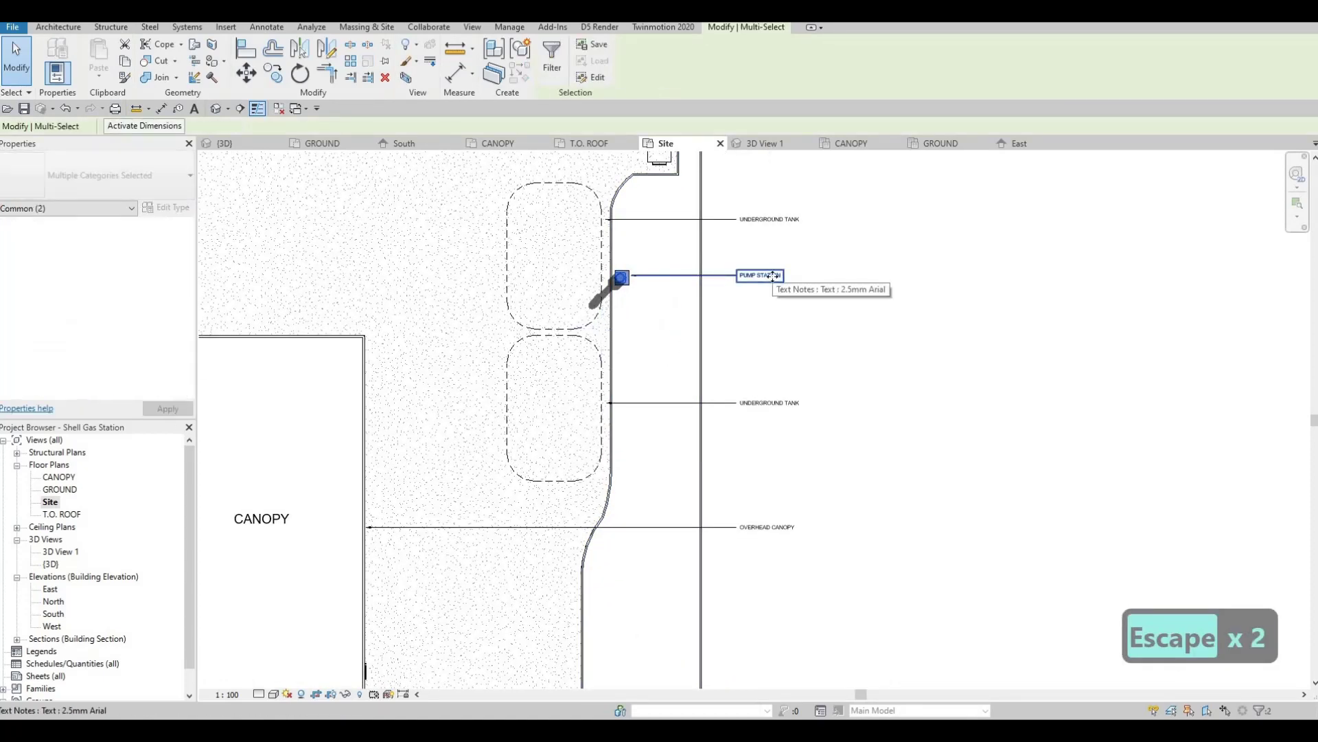
pyautogui.press('Down')
pyautogui.press('Down')
pyautogui.press('Down')
pyautogui.press('Down')
pyautogui.press('Down')
pyautogui.press('Down')
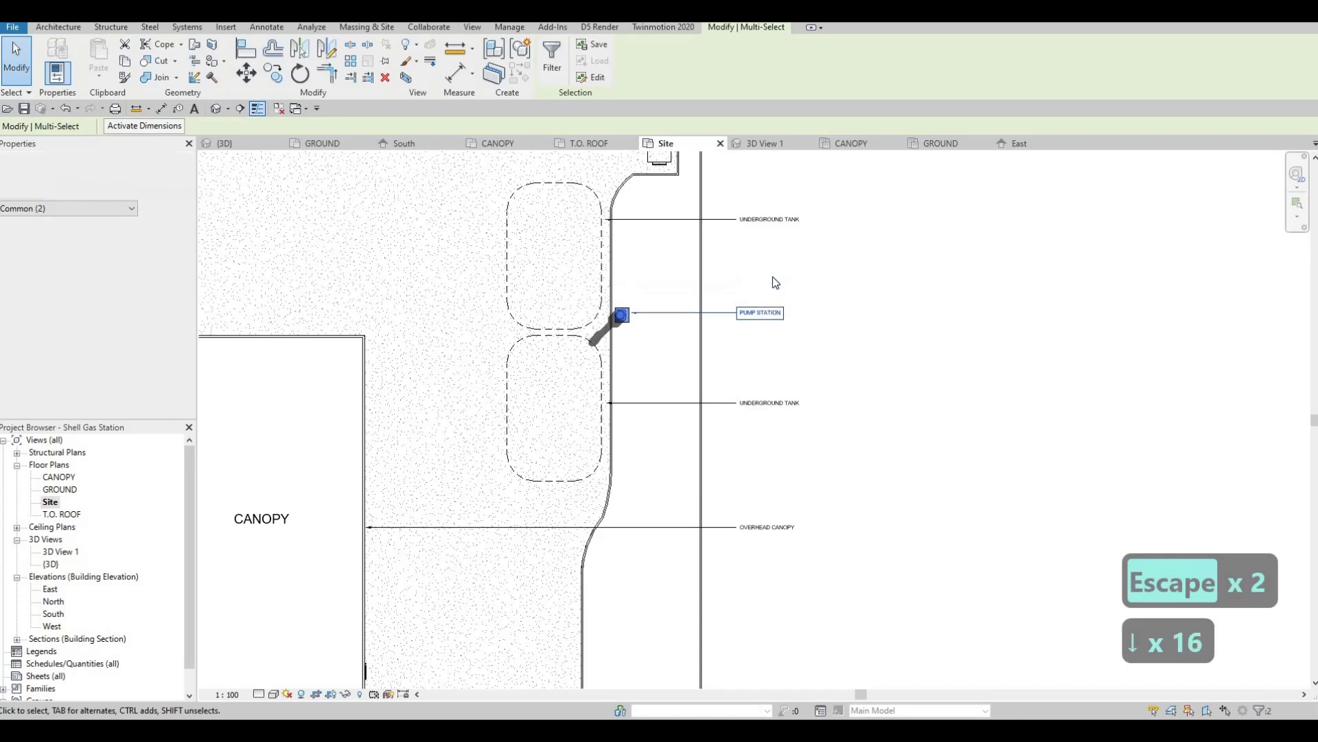
pyautogui.press('Down')
pyautogui.press('Down')
pyautogui.press('Down')
pyautogui.press('Down')
pyautogui.press('Down')
pyautogui.press('Down')
pyautogui.press('Down')
pyautogui.press('Down')
pyautogui.press('Down')
pyautogui.press('Down')
pyautogui.press('Down')
pyautogui.press('Down')
pyautogui.press('Down')
pyautogui.press('Down')
pyautogui.press('Down')
pyautogui.press('Down')
pyautogui.press('Down')
pyautogui.press('Down')
pyautogui.press('Down')
pyautogui.press('Down')
pyautogui.press('Down')
pyautogui.press('Down')
pyautogui.press('Down')
pyautogui.press('Down')
pyautogui.press('Down')
pyautogui.press('Down')
pyautogui.press('Down')
pyautogui.press('Down')
pyautogui.press('Down')
pyautogui.press('Down')
pyautogui.press('Down')
pyautogui.press('Down')
pyautogui.press('Down')
pyautogui.press('Down')
pyautogui.press('Down')
pyautogui.press('Down')
pyautogui.press('Down')
pyautogui.press('Down')
pyautogui.press('Down')
pyautogui.press('Down')
pyautogui.press('Down')
pyautogui.press('Down')
pyautogui.press('Down')
pyautogui.press('Down')
pyautogui.press('Down')
pyautogui.press('Down')
pyautogui.press('Down')
pyautogui.press('Down')
pyautogui.press('Down')
pyautogui.press('Down')
pyautogui.press('Down')
pyautogui.press('Down')
pyautogui.press('Down')
pyautogui.press('Down')
pyautogui.press('Down')
pyautogui.press('Down')
pyautogui.press('Down')
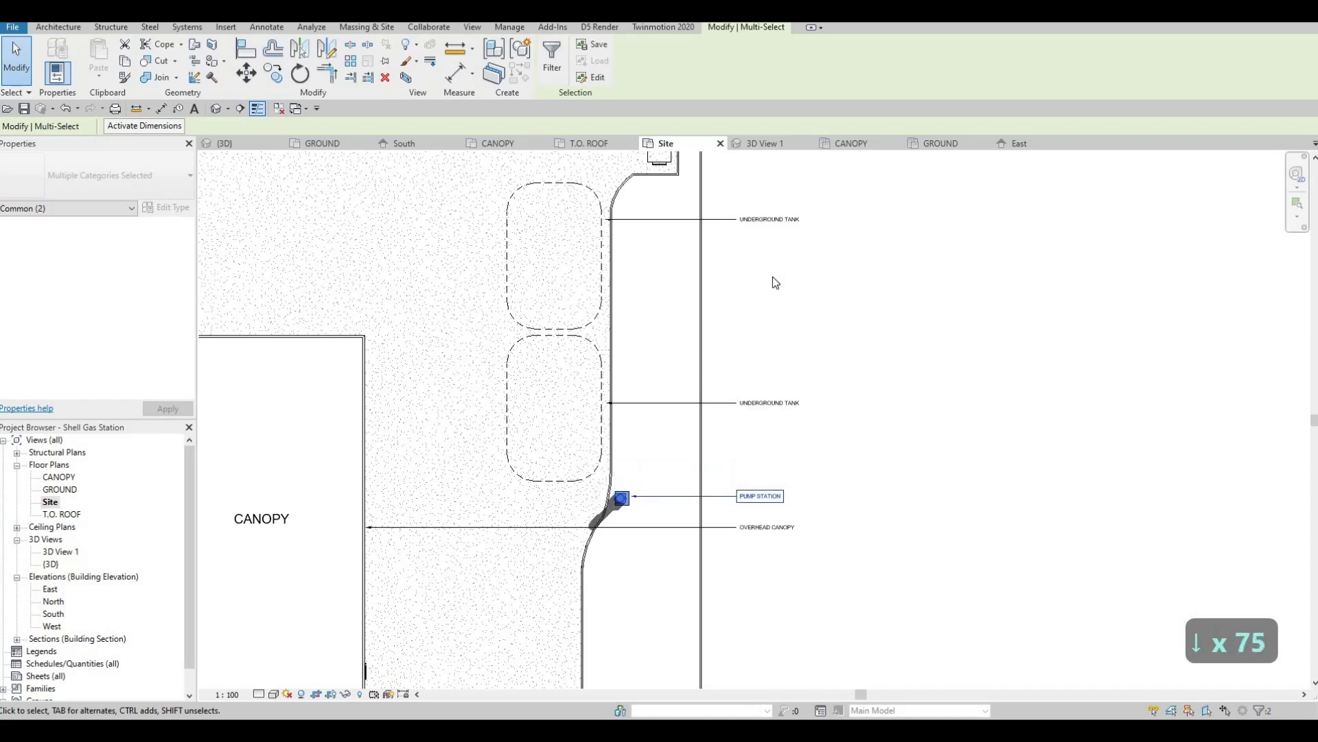
pyautogui.press('Escape')
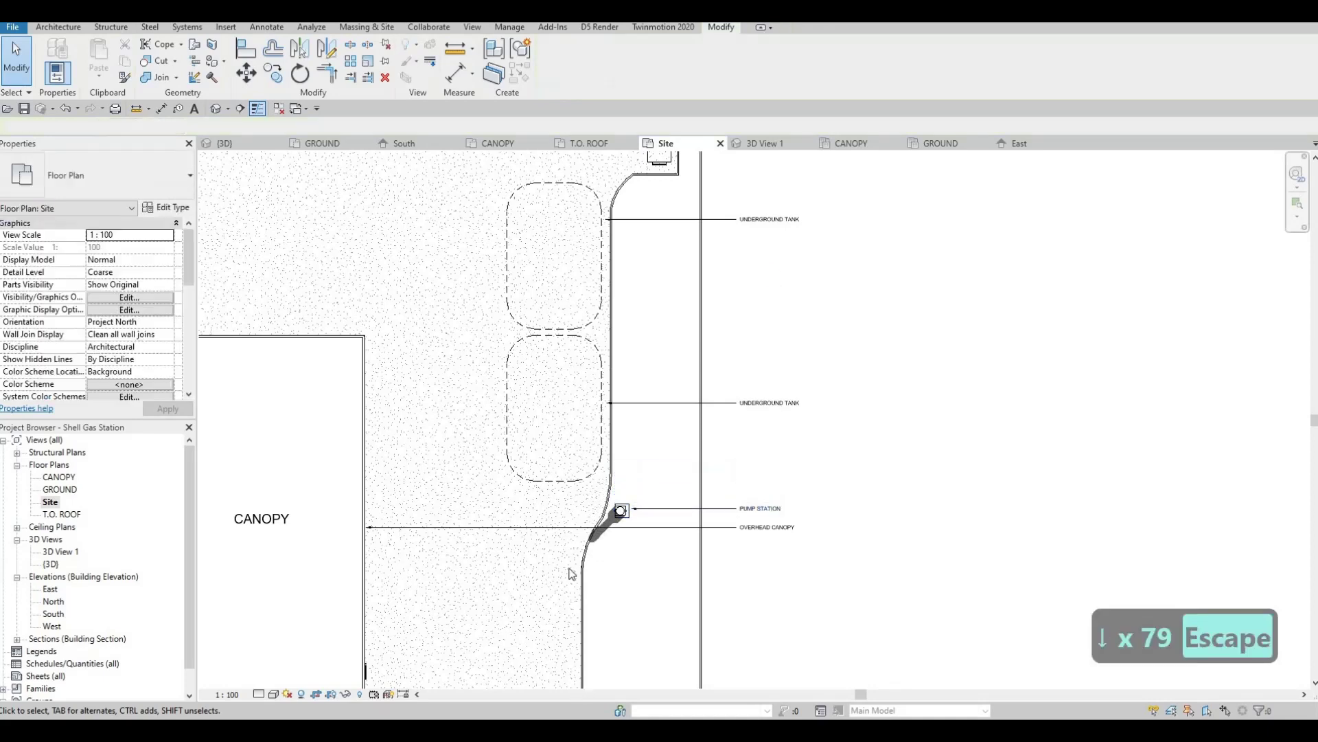
pyautogui.press('Escape')
# - Move the OVERHEAD CANOPY note upward
pyautogui.moveTo(568, 565)
pyautogui.mouseDown(button='middle')
pyautogui.moveTo(690, 370)
pyautogui.moveTo(348, 348)
pyautogui.mouseUp(button='middle')
pyautogui.press('Escape')
pyautogui.scroll(-2, 764, 406)
pyautogui.click(680, 409)
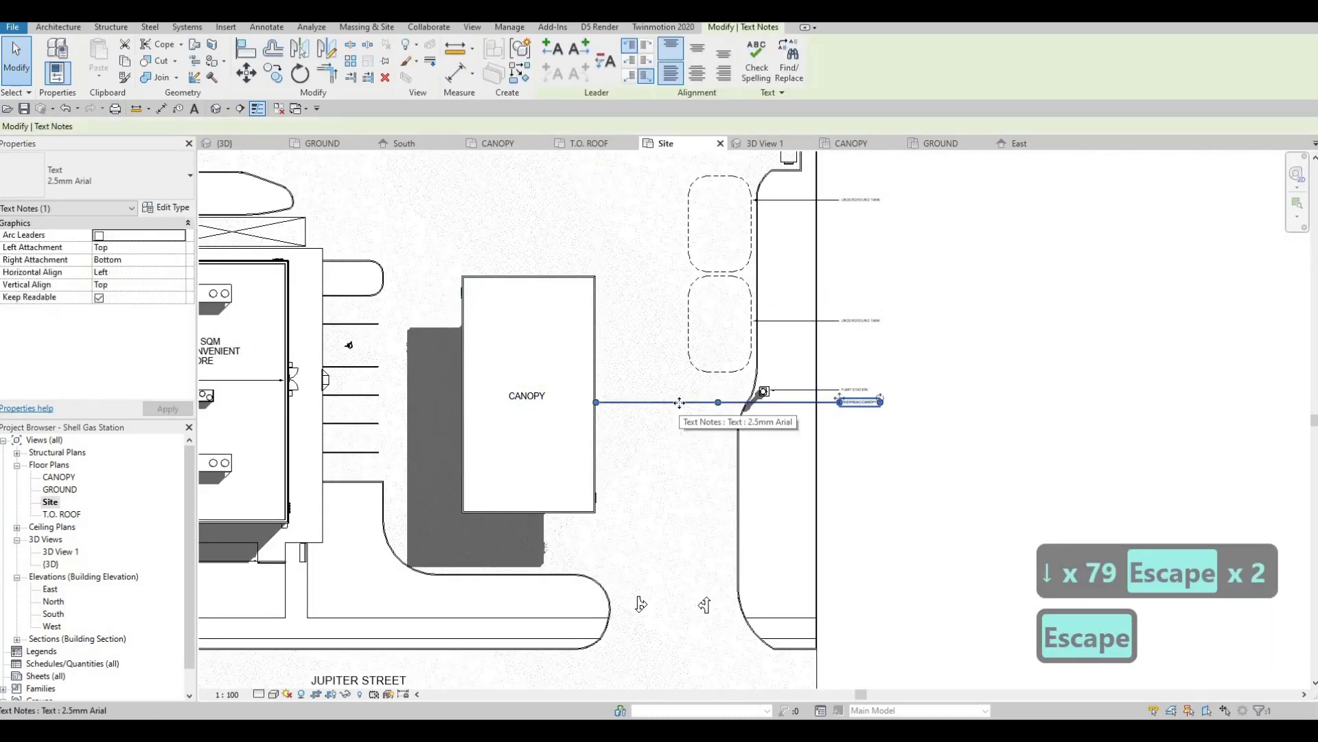
pyautogui.press('Up')
pyautogui.press('Up')
pyautogui.press('Up')
pyautogui.press('Up')
pyautogui.press('Up')
pyautogui.press('Up')
pyautogui.press('Up')
pyautogui.press('Up')
pyautogui.press('Up')
pyautogui.press('Down')
pyautogui.press('Up')
pyautogui.press('Escape')
pyautogui.press('Escape')
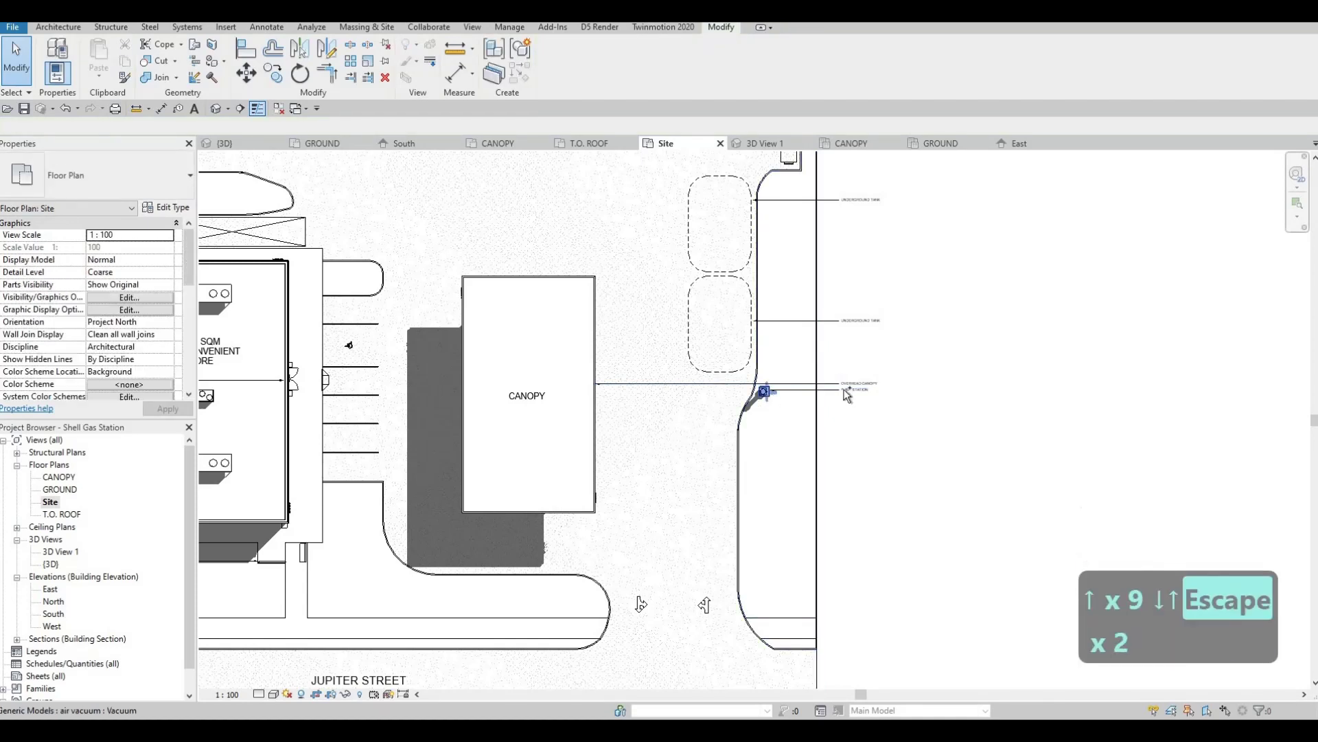
# - Nudge the air vacuum pump and its note further down the curb
pyautogui.click(845, 393)
pyautogui.keyDown('ctrl'); pyautogui.click(845, 393); pyautogui.keyUp('ctrl')
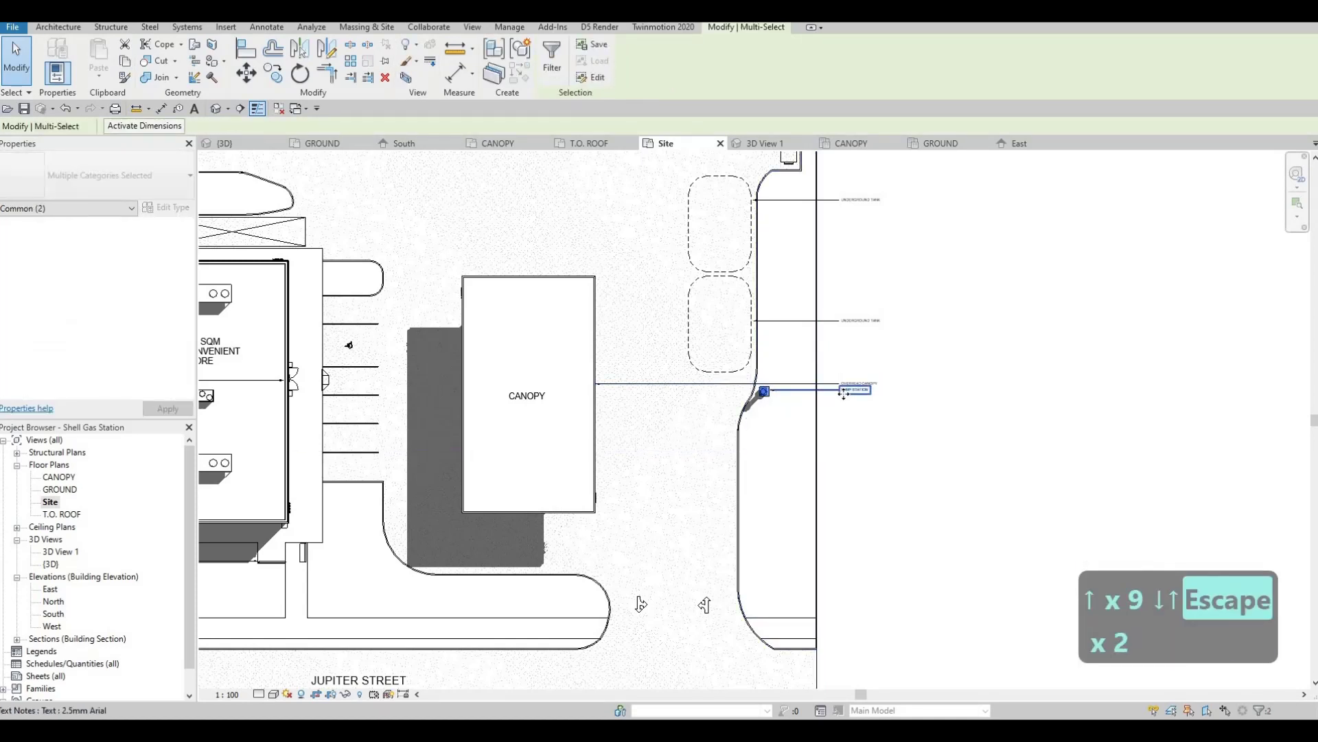
pyautogui.press('Down')
pyautogui.press('Down')
pyautogui.press('Down')
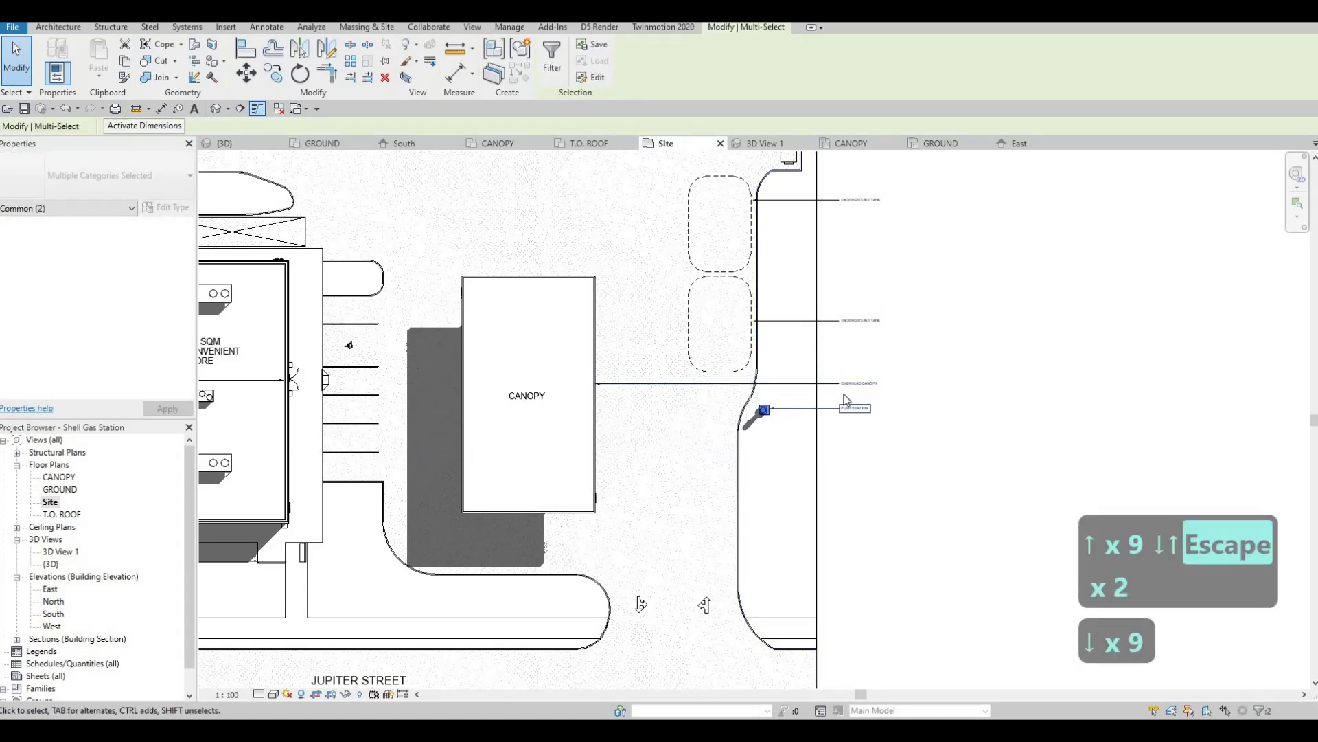
pyautogui.press('Down')
pyautogui.press('Down')
pyautogui.press('Escape')
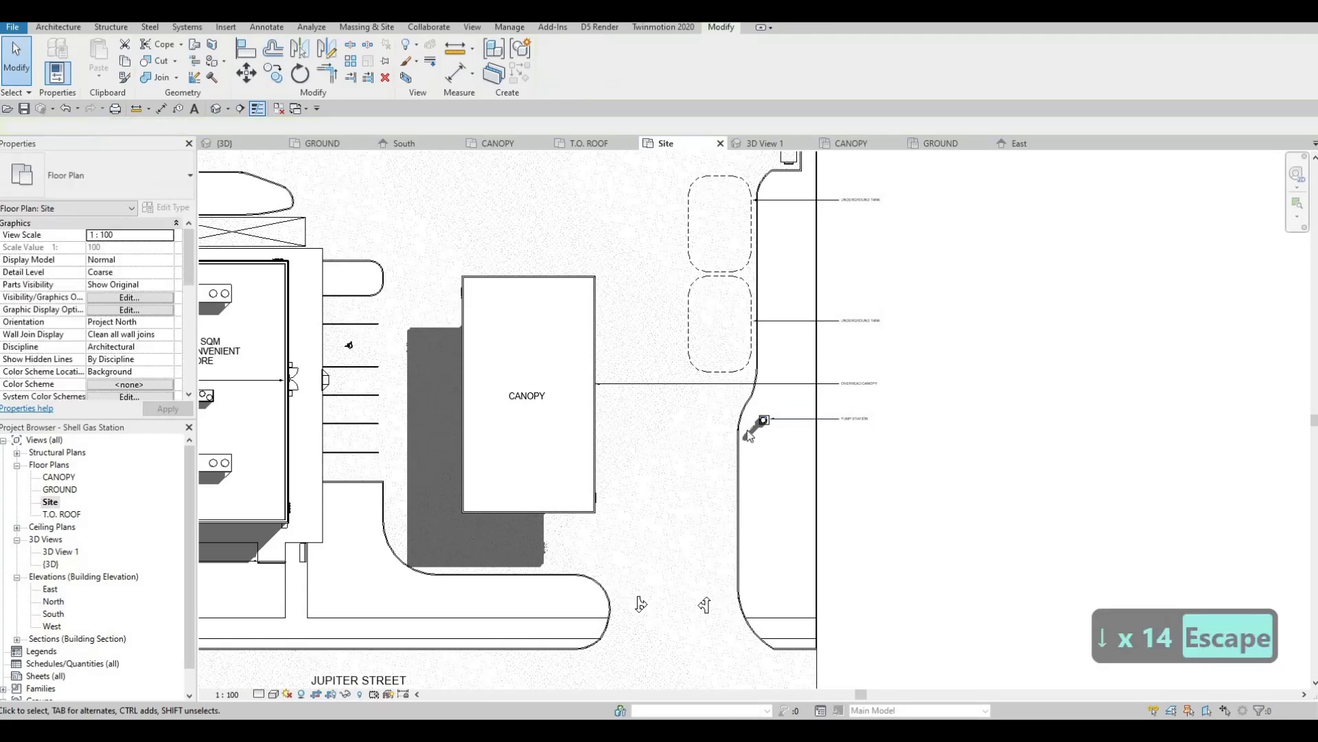
# - Fine-tune the pump's position on the curb with small left, right and down nudges
pyautogui.press('Escape')
pyautogui.scroll(2, 752, 426)
pyautogui.click(758, 420)
pyautogui.press('Left')
pyautogui.press('Left')
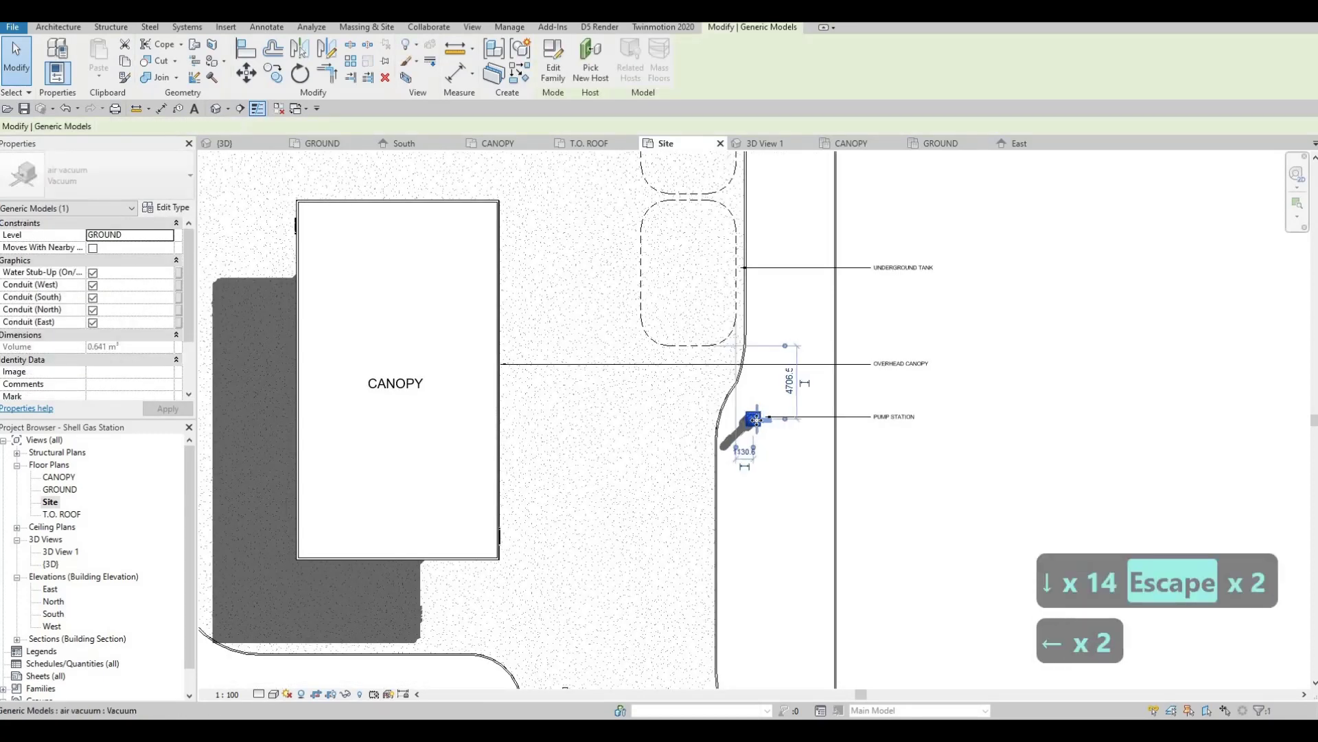
pyautogui.press('Left')
pyautogui.press('Left')
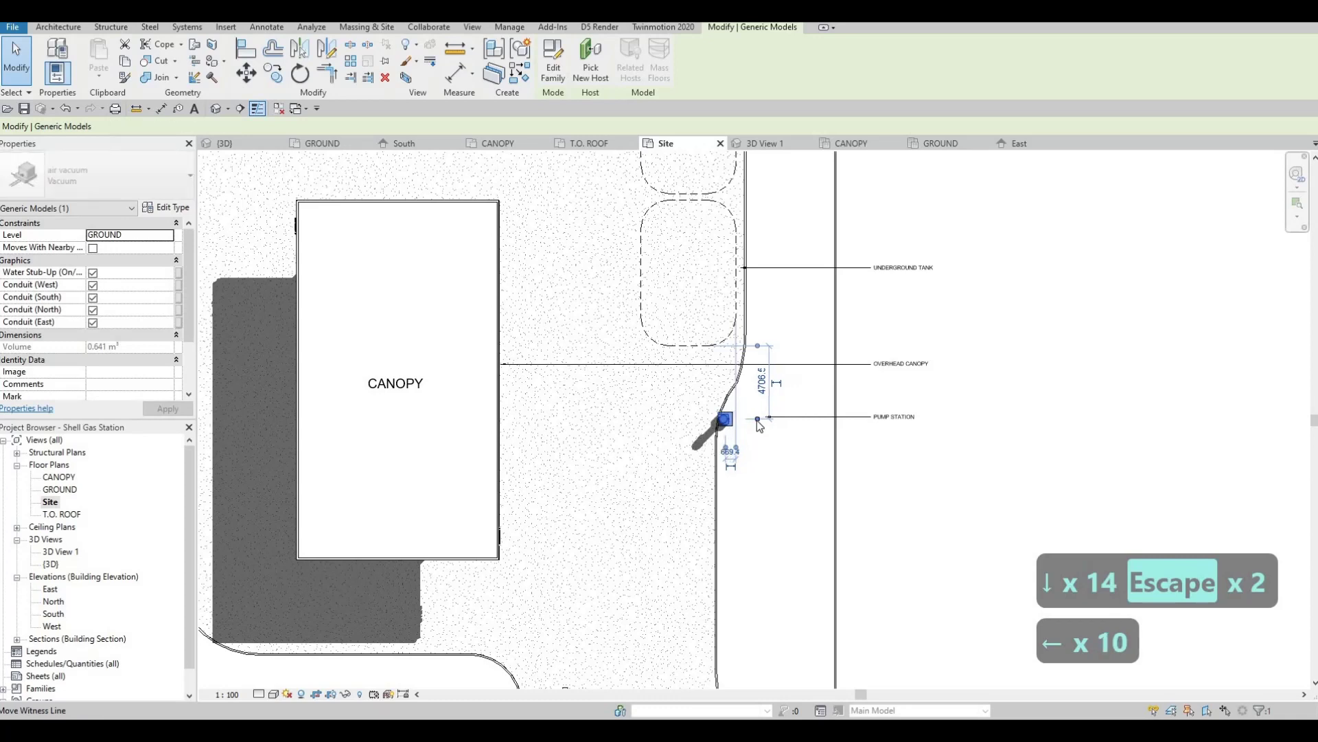
pyautogui.press('Right')
pyautogui.press('Right')
pyautogui.press('Down')
pyautogui.press('Down')
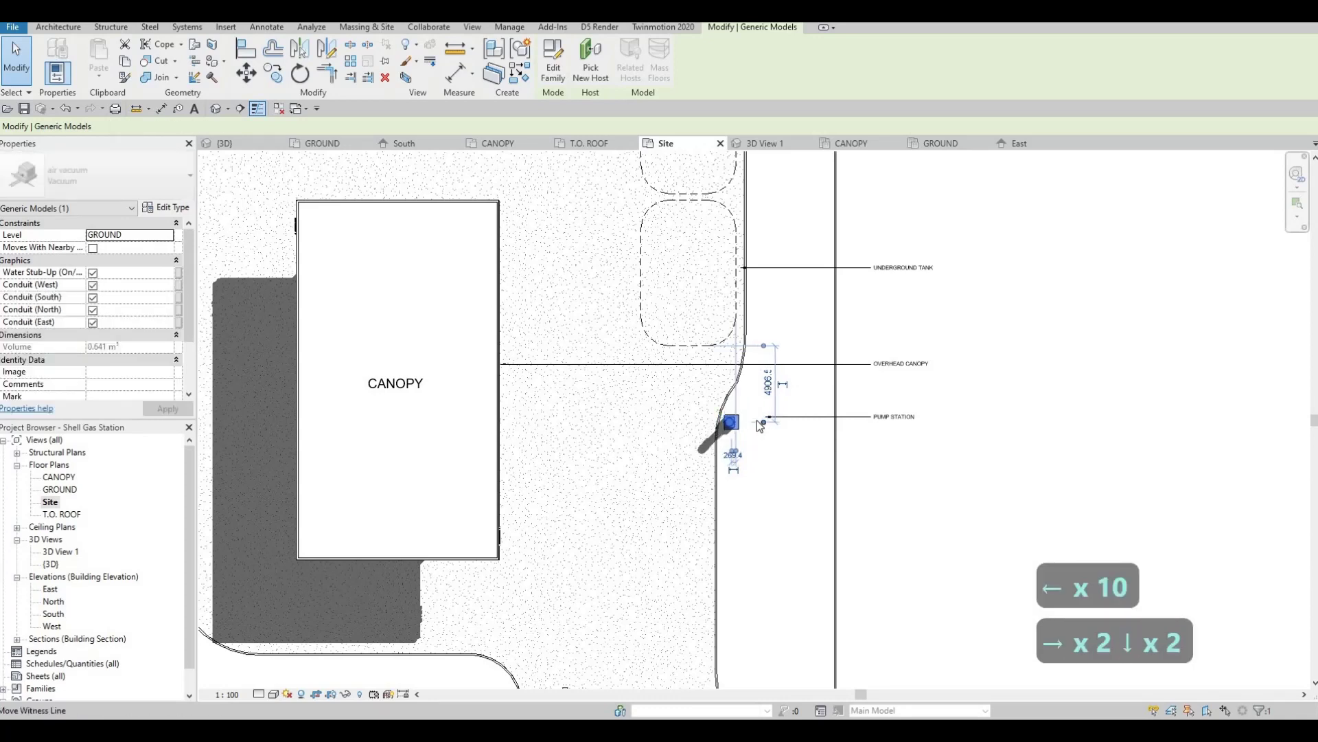
pyautogui.press('Down')
pyautogui.press('Down')
pyautogui.press('Left')
pyautogui.press('Left')
pyautogui.press('Left')
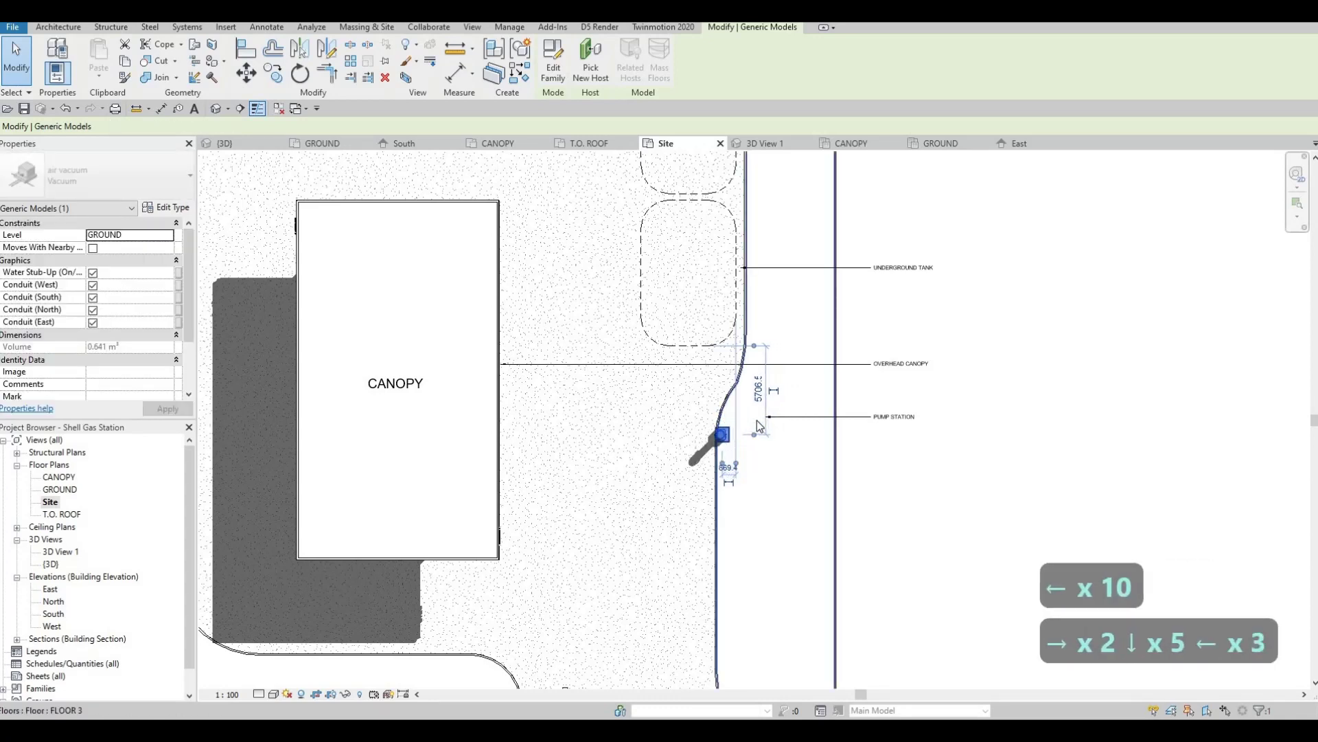
pyautogui.press('Right')
pyautogui.press('Down')
pyautogui.press('Right')
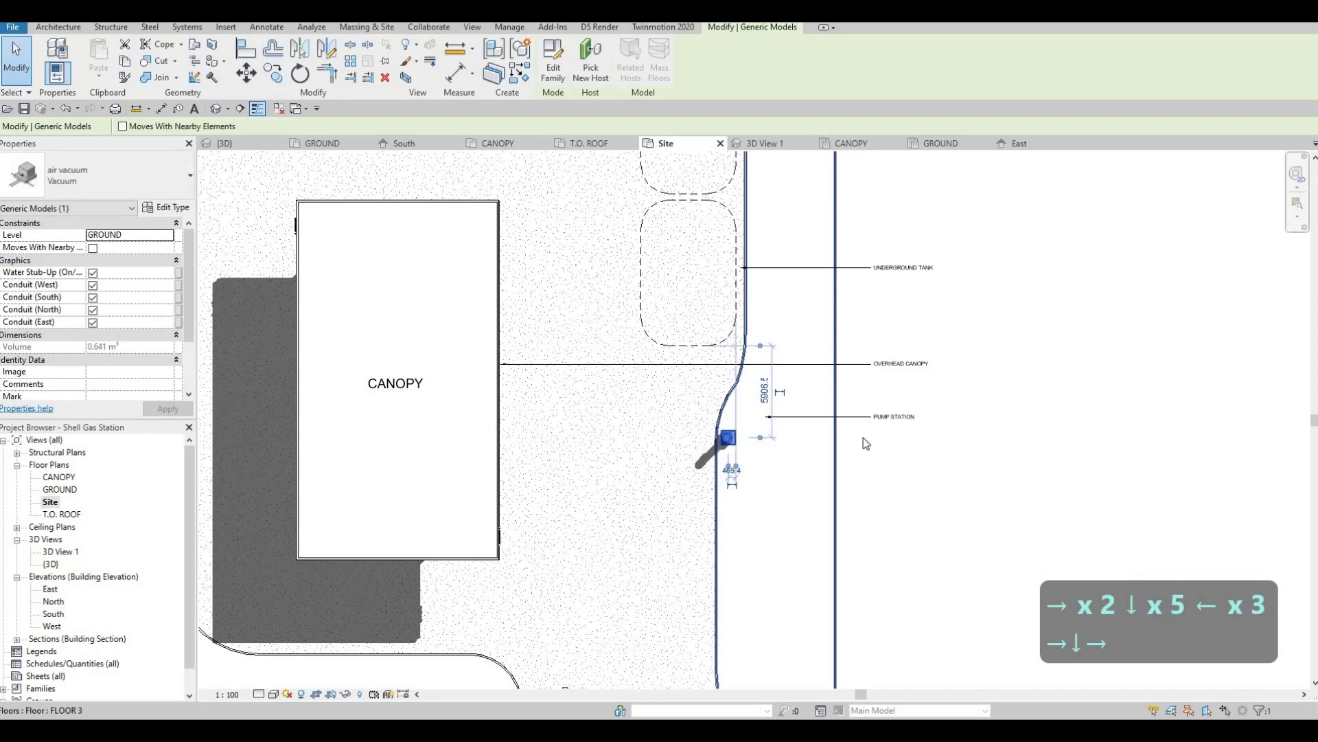
pyautogui.press('Escape')
pyautogui.press('Escape')
# - Lower the PUMP STATION note two steps and drag its leader end onto the pump
pyautogui.click(837, 416)
pyautogui.press('Down')
pyautogui.press('Down')
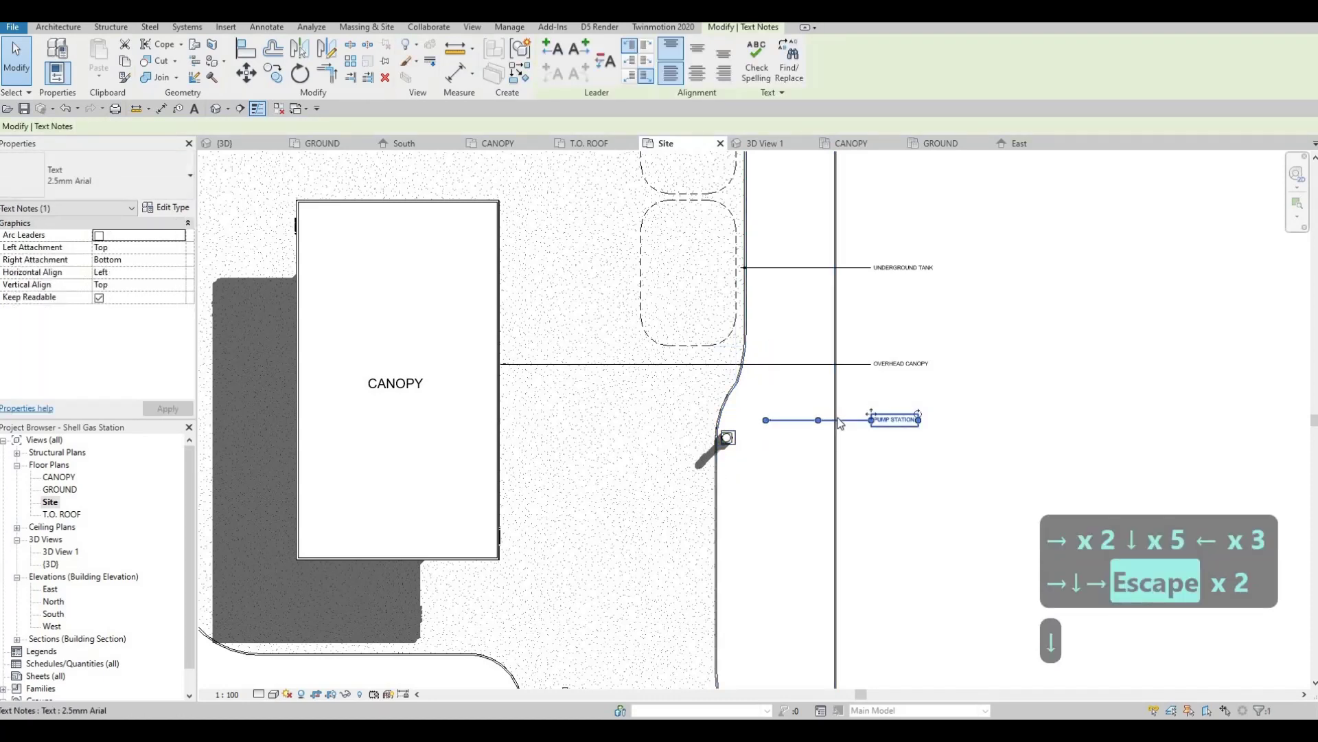
pyautogui.press('Down')
pyautogui.press('Down')
pyautogui.press('Down')
pyautogui.press('Down')
pyautogui.press('Down')
pyautogui.press('Escape')
pyautogui.press('Escape')
pyautogui.scroll(2, 753, 452)
pyautogui.scroll(2, 754, 448)
pyautogui.moveTo(724, 448); pyautogui.dragTo(649, 445)
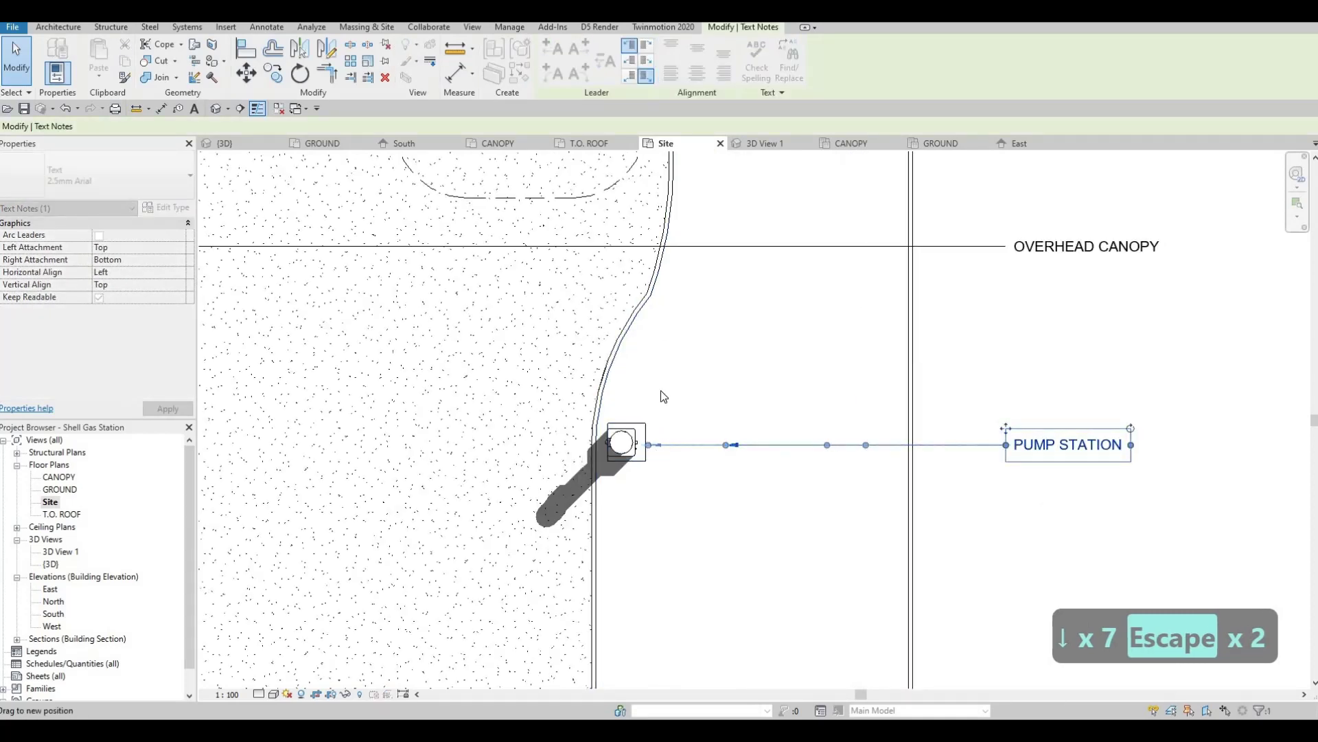
pyautogui.press('Escape')
pyautogui.press('Escape')
pyautogui.scroll(-2, 618, 412)
pyautogui.scroll(-2, 351, 154)
pyautogui.scroll(-1, 379, 183)
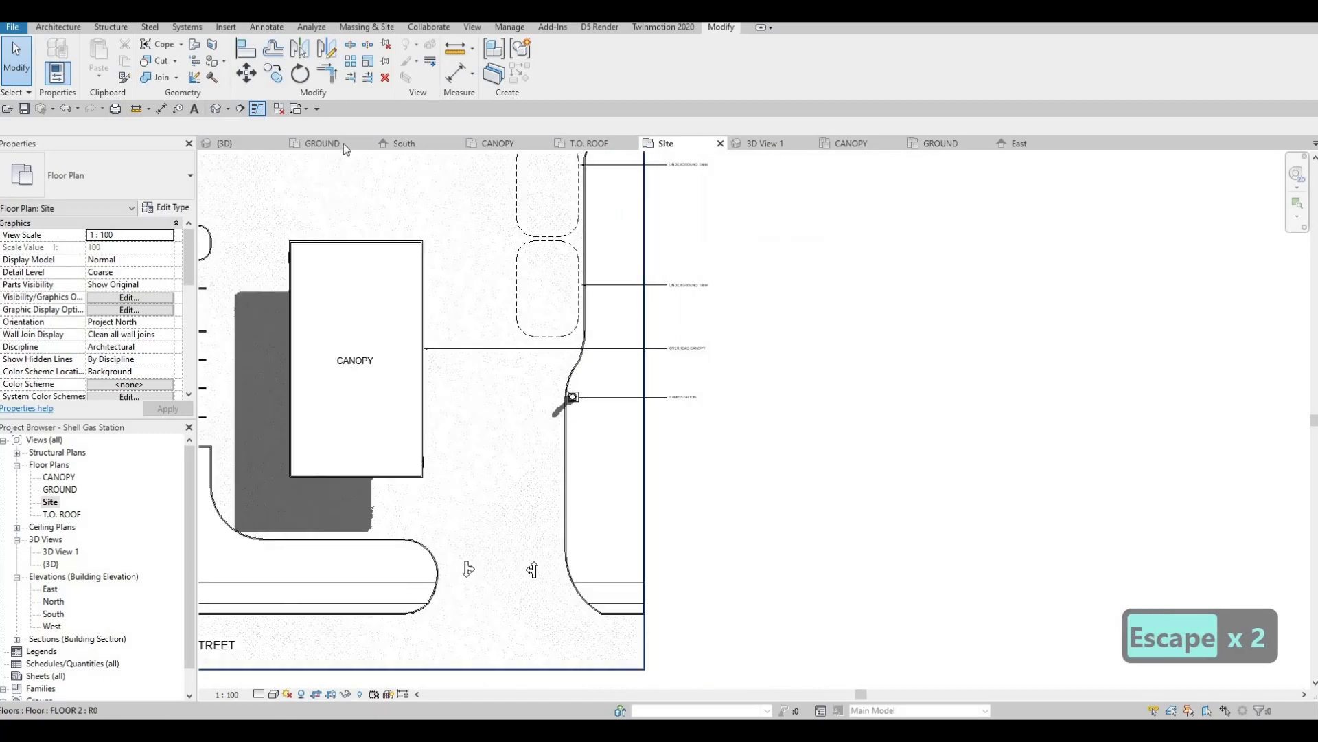
# - Switch to the 3D view and orbit around the pump and curb
pyautogui.click(322, 144)
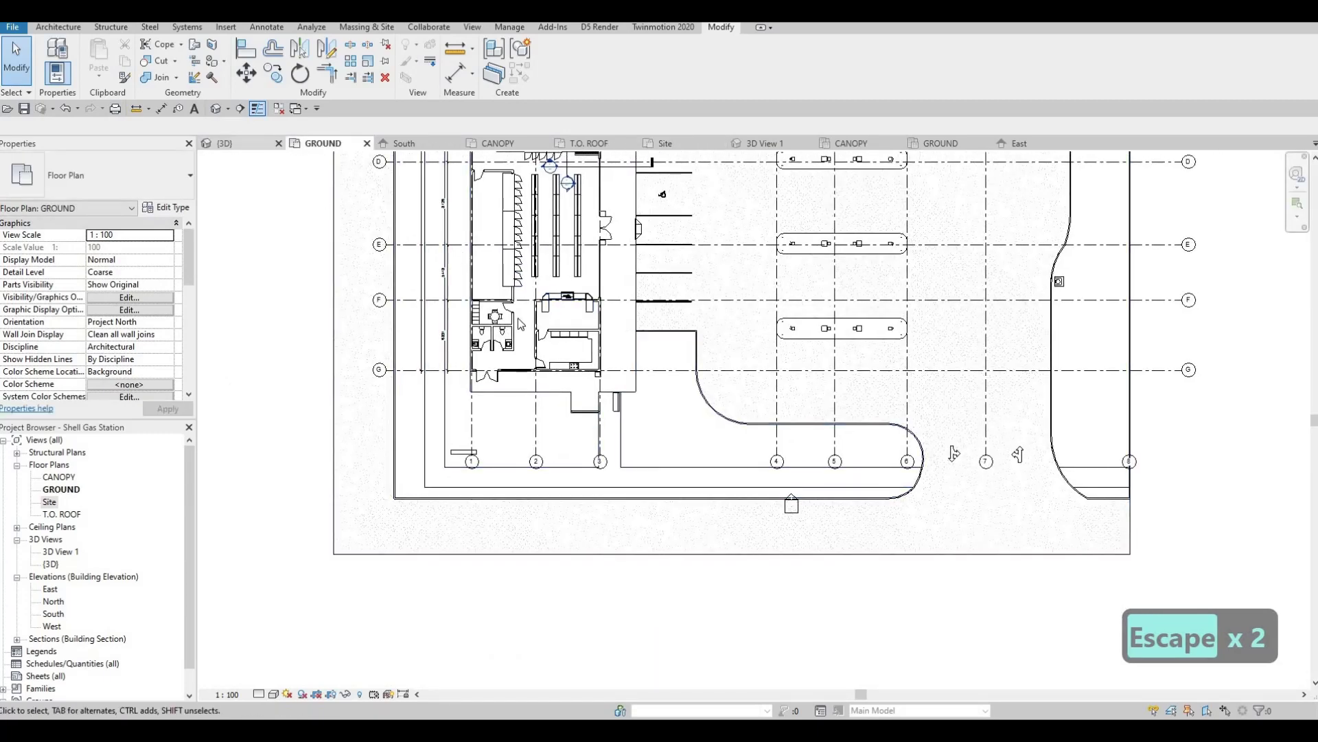
pyautogui.click(225, 143)
pyautogui.keyDown('shift'); pyautogui.moveTo(720, 412); pyautogui.dragTo(783, 391, button='middle'); pyautogui.keyUp('shift')
pyautogui.scroll(3, 823, 299)
pyautogui.scroll(2, 794, 283)
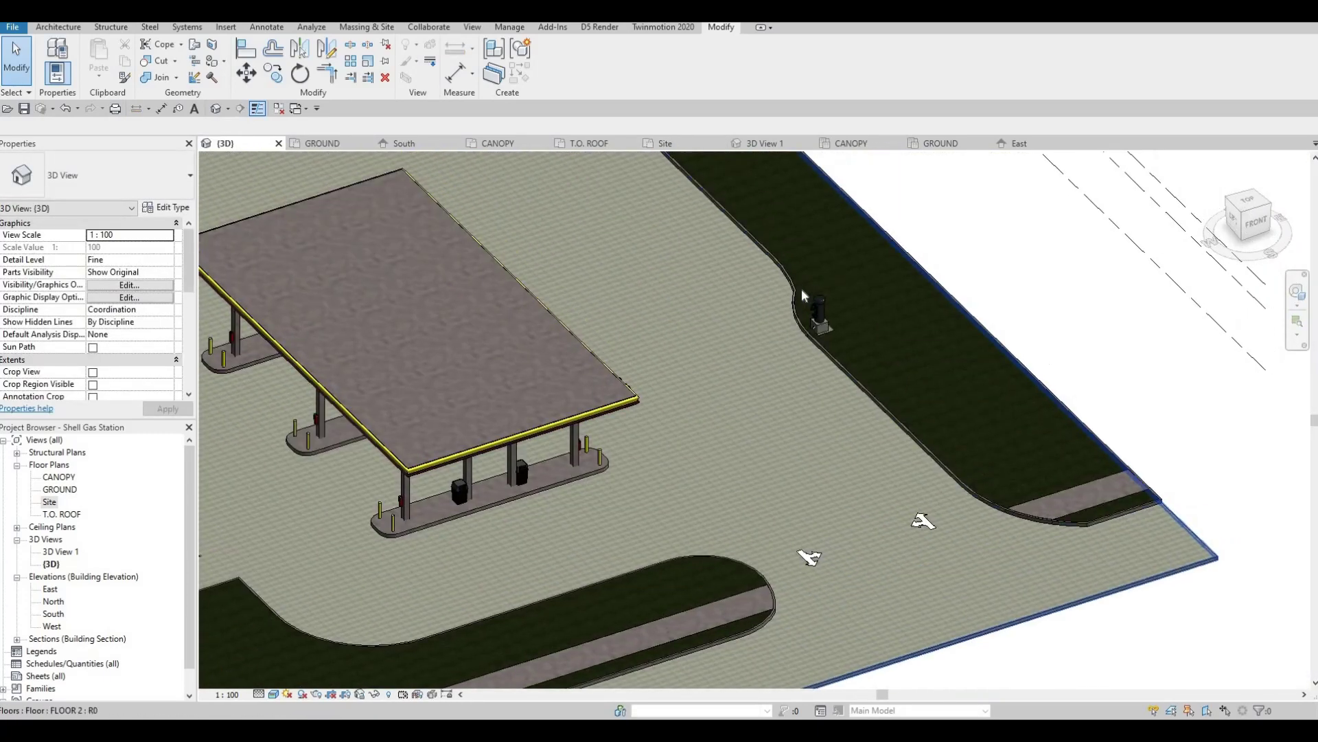
pyautogui.scroll(3, 793, 283)
pyautogui.keyDown('shift'); pyautogui.moveTo(794, 284); pyautogui.dragTo(718, 329, button='middle'); pyautogui.keyUp('shift')
pyautogui.scroll(2, 680, 536)
pyautogui.scroll(-3, 681, 537)
pyautogui.keyDown('shift'); pyautogui.moveTo(646, 577); pyautogui.dragTo(579, 615, button='middle'); pyautogui.keyUp('shift')
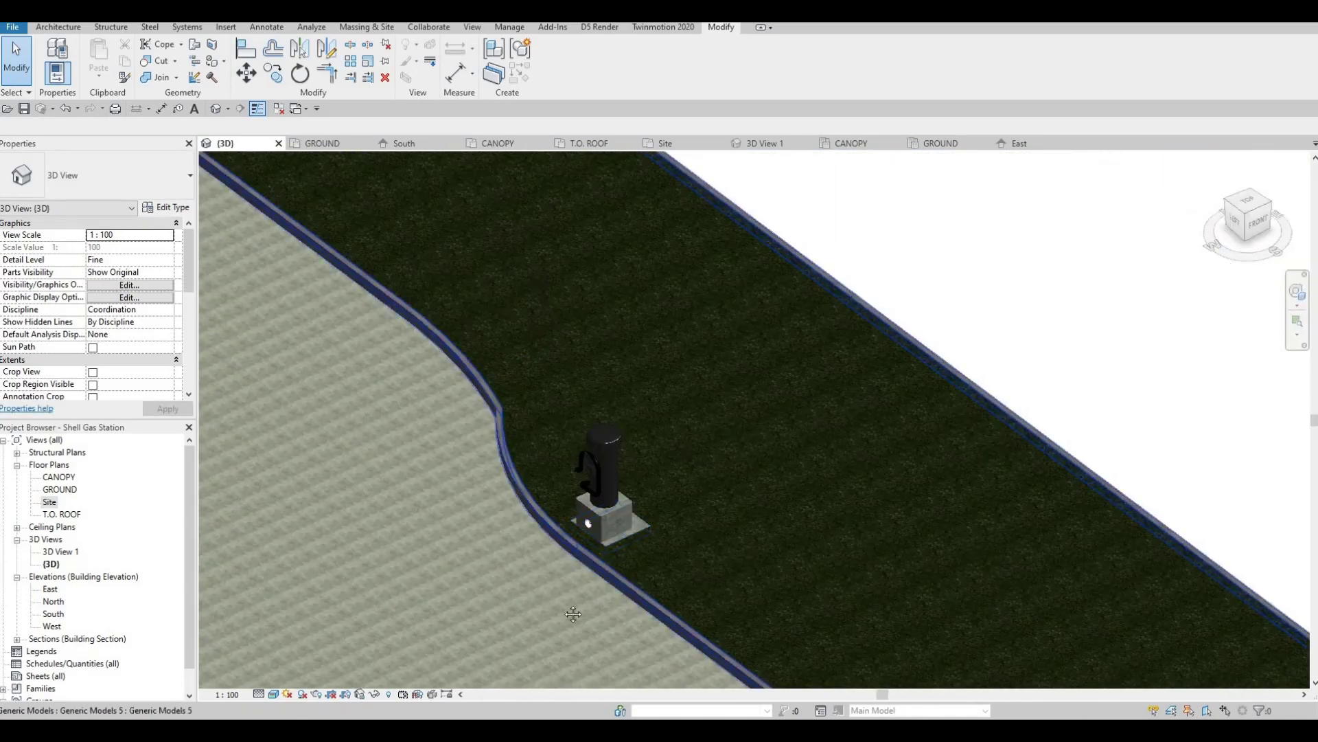
pyautogui.moveTo(751, 638)
pyautogui.keyDown('shift'); pyautogui.mouseDown(button='middle')
pyautogui.moveTo(718, 447)
pyautogui.moveTo(811, 506)
pyautogui.mouseUp(button='middle'); pyautogui.keyUp('shift')
pyautogui.scroll(-2, 824, 494)
# - Select the vacuum pump and view it from above, then bring the canopy and building into view
pyautogui.click(818, 485)
pyautogui.moveTo(1095, 565)
pyautogui.keyDown('shift'); pyautogui.mouseDown(button='middle')
pyautogui.moveTo(965, 563)
pyautogui.moveTo(883, 535)
pyautogui.moveTo(1072, 542)
pyautogui.moveTo(773, 551)
pyautogui.moveTo(778, 534)
pyautogui.moveTo(843, 504)
pyautogui.mouseUp(button='middle'); pyautogui.keyUp('shift')
pyautogui.press('Escape')
pyautogui.press('Escape')
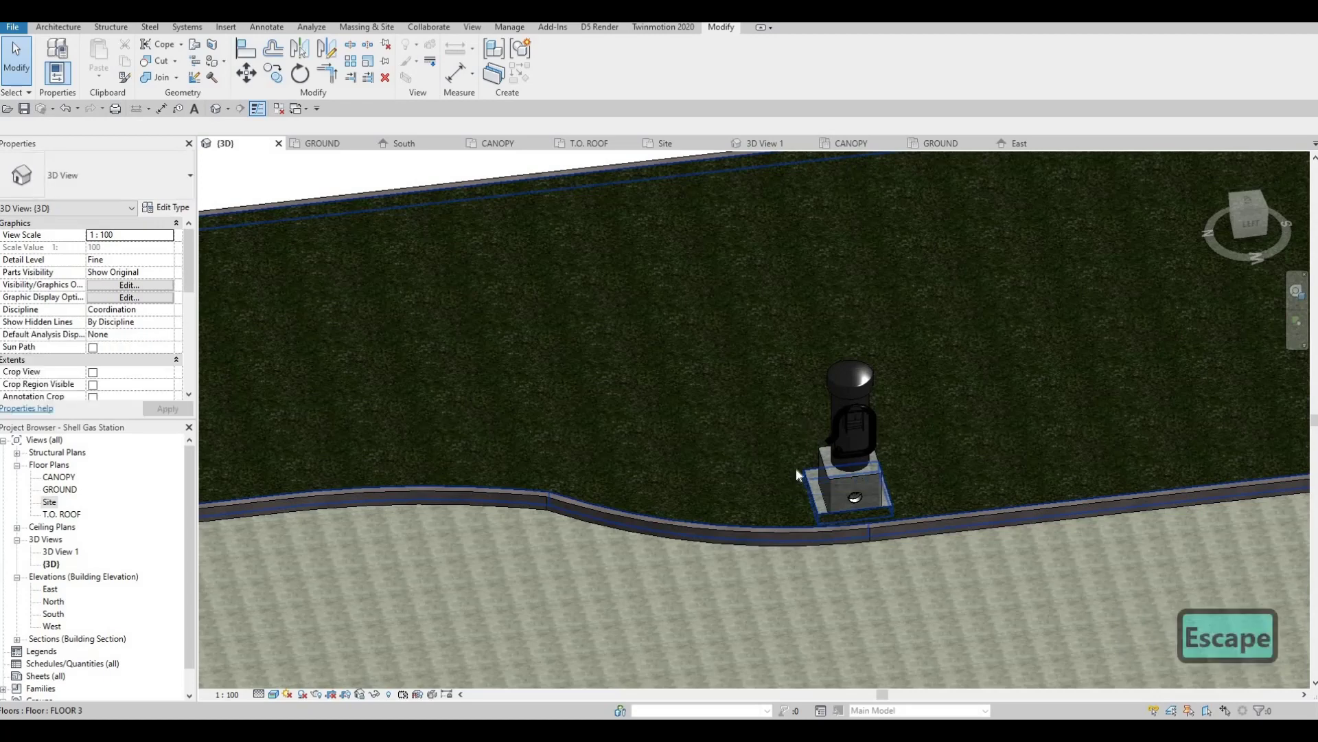
pyautogui.moveTo(800, 501)
pyautogui.keyDown('shift'); pyautogui.mouseDown(button='middle')
pyautogui.moveTo(1016, 448)
pyautogui.moveTo(429, 436)
pyautogui.moveTo(484, 460)
pyautogui.mouseUp(button='middle'); pyautogui.keyUp('shift')
pyautogui.scroll(-2, 651, 160)
pyautogui.scroll(5, 593, 217)
pyautogui.scroll(-5, 594, 217)
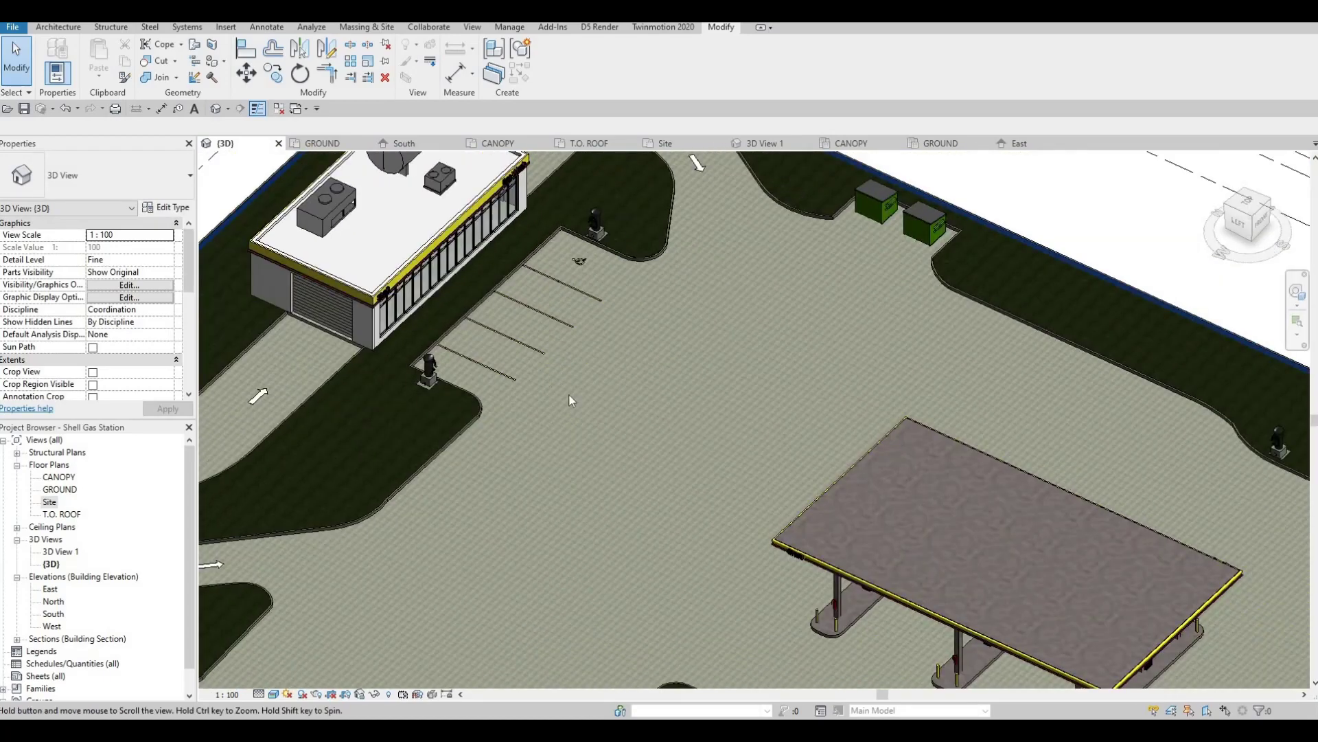
pyautogui.moveTo(762, 484)
pyautogui.mouseDown(button='middle')
pyautogui.moveTo(771, 379)
pyautogui.moveTo(736, 329)
pyautogui.moveTo(606, 323)
pyautogui.moveTo(700, 505)
pyautogui.moveTo(669, 492)
pyautogui.mouseUp(button='middle')
pyautogui.scroll(5, 736, 329)
pyautogui.scroll(-5, 791, 324)
pyautogui.scroll(-2, 799, 316)
pyautogui.scroll(-2, 668, 493)
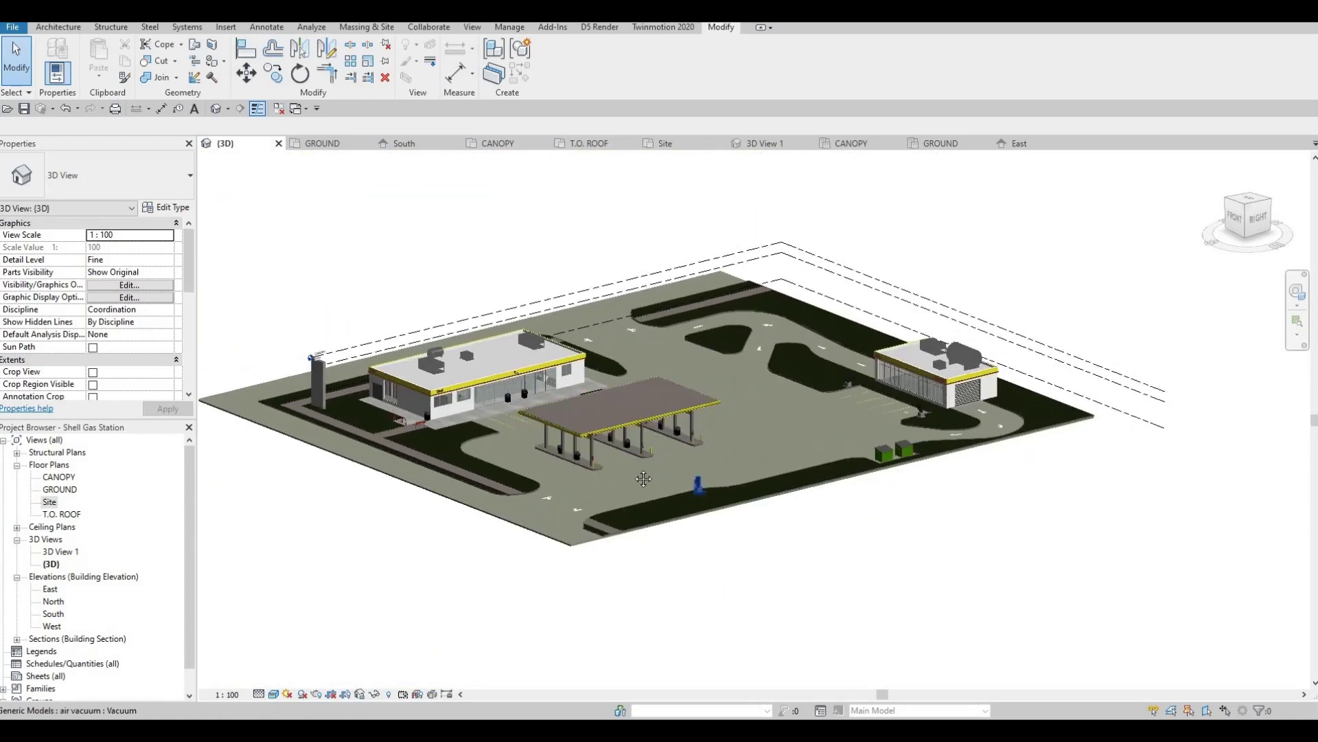
pyautogui.scroll(5, 624, 445)
pyautogui.scroll(-3, 588, 440)
pyautogui.scroll(-1, 520, 452)
pyautogui.scroll(1, 434, 451)
pyautogui.scroll(4, 548, 478)
pyautogui.scroll(1, 565, 495)
pyautogui.scroll(-3, 565, 496)
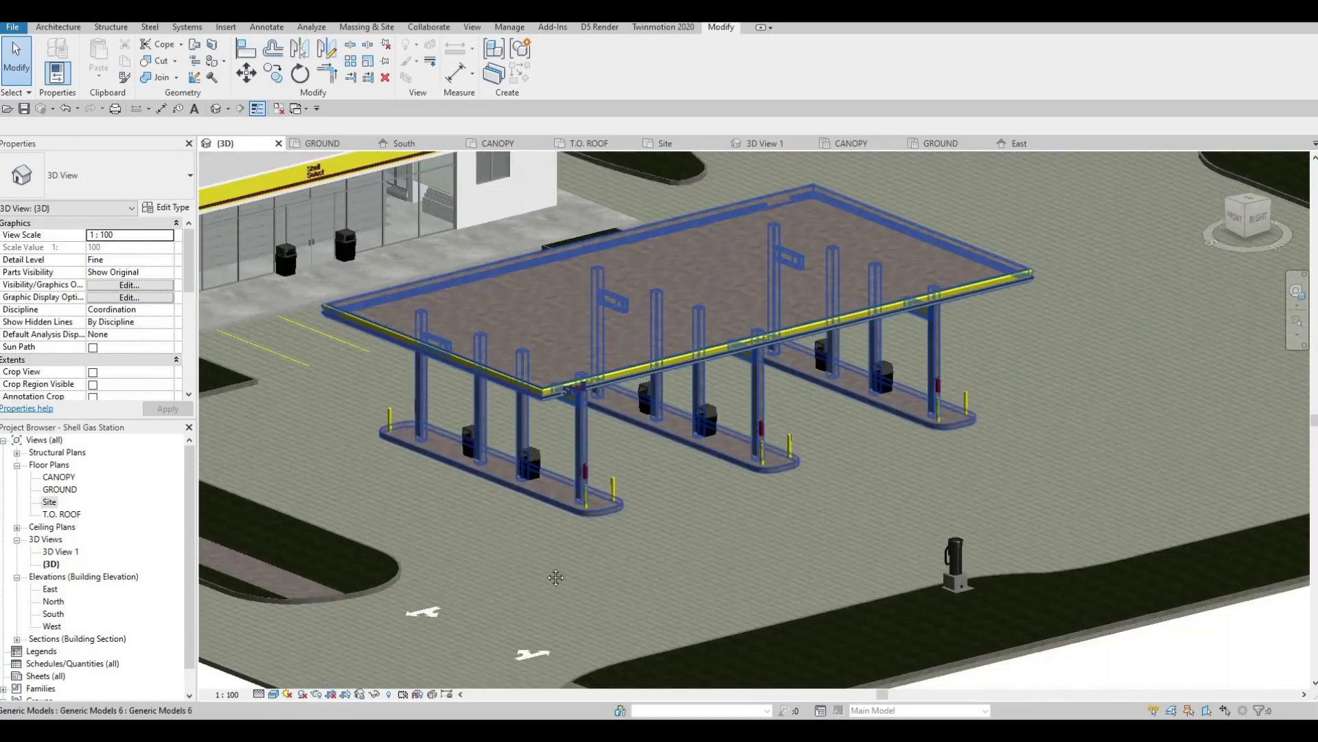
pyautogui.keyDown('shift'); pyautogui.moveTo(563, 553); pyautogui.dragTo(679, 484, button='middle'); pyautogui.keyUp('shift')
pyautogui.scroll(-2, 678, 484)
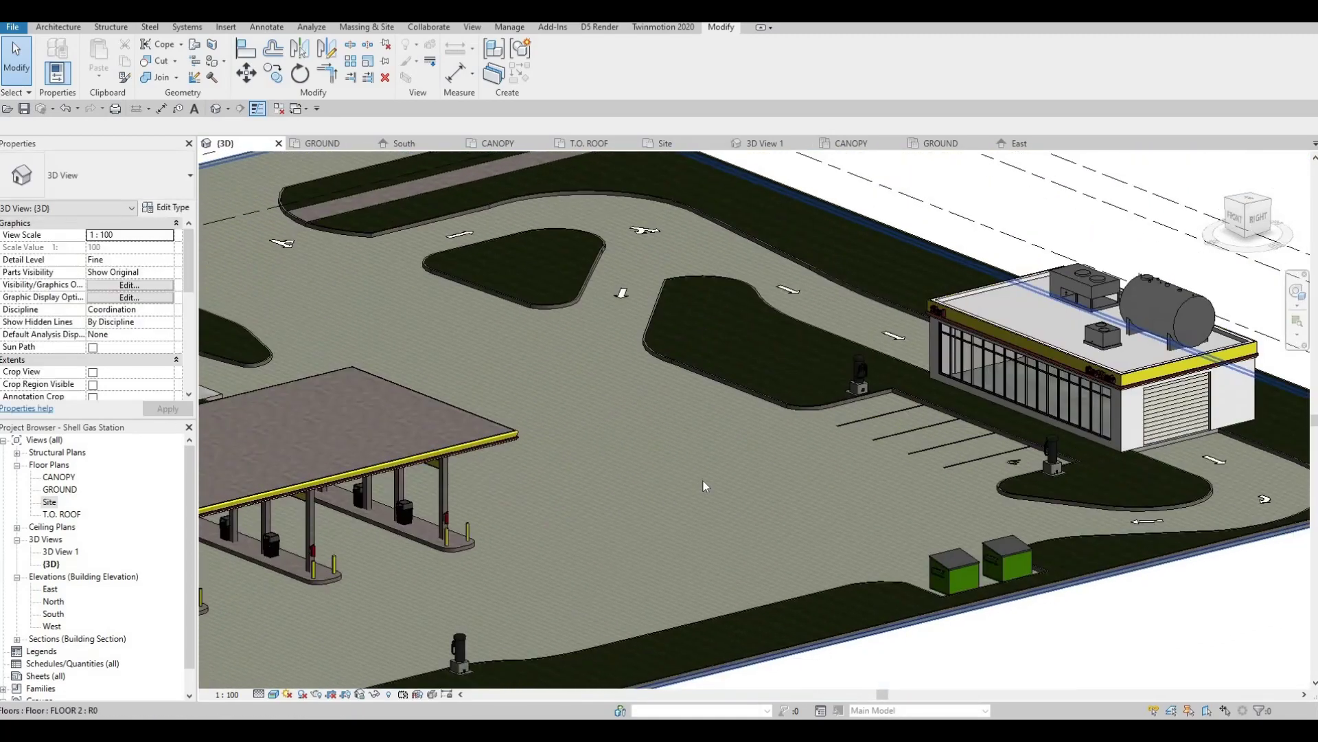
pyautogui.scroll(-1, 697, 482)
pyautogui.scroll(-2, 674, 486)
pyautogui.moveTo(674, 487)
pyautogui.mouseDown(button='middle')
pyautogui.moveTo(870, 476)
pyautogui.moveTo(892, 460)
pyautogui.moveTo(931, 475)
pyautogui.moveTo(897, 474)
pyautogui.mouseUp(button='middle')
pyautogui.scroll(-2, 869, 476)
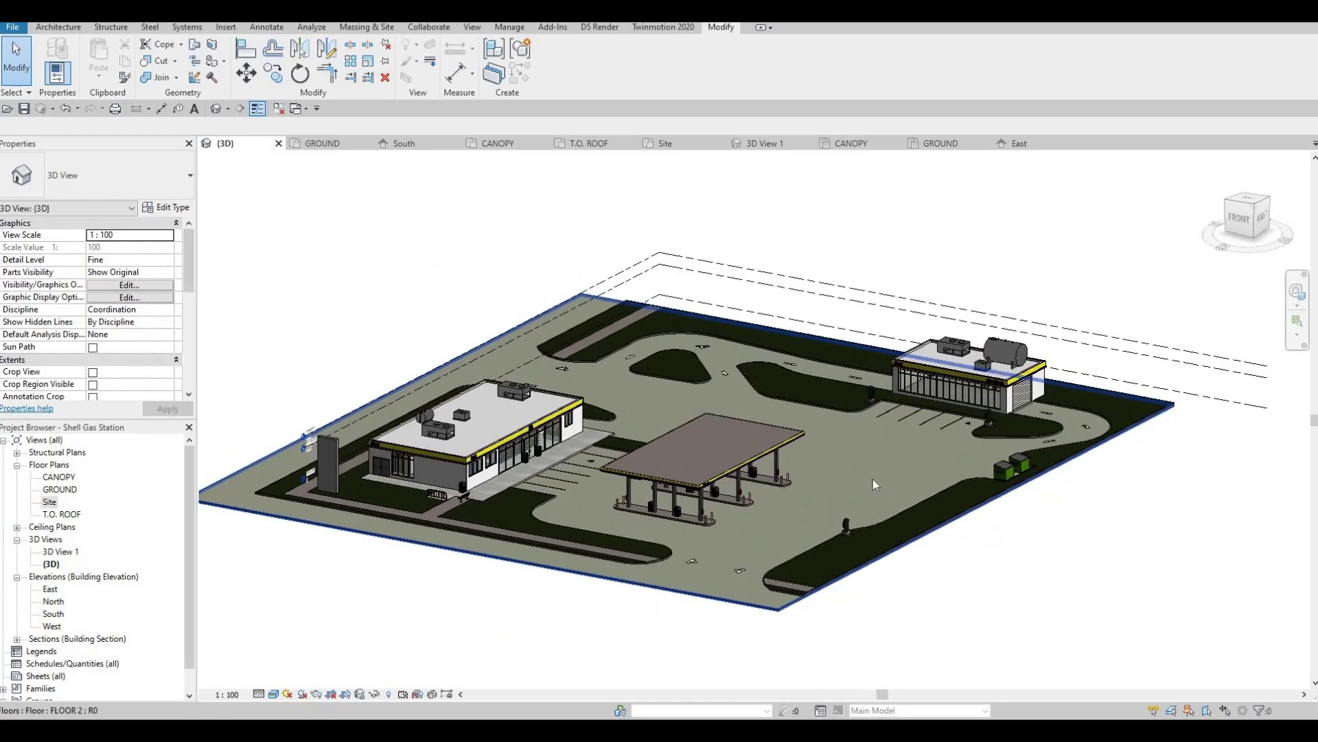